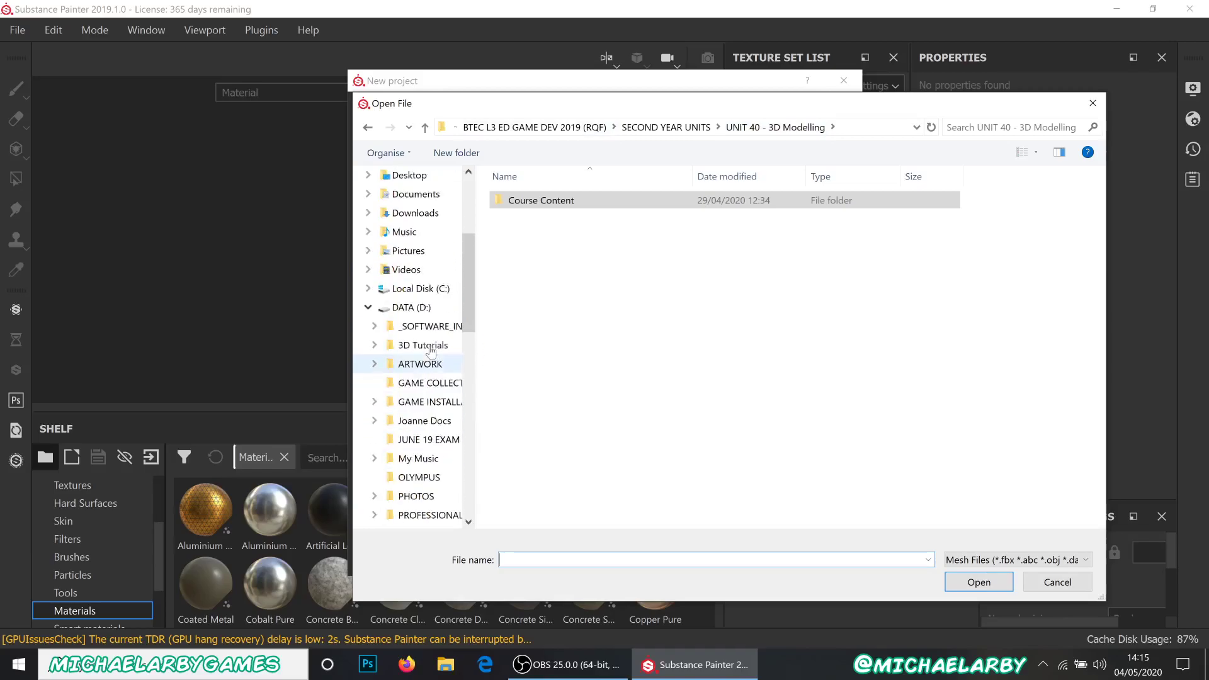
- Choose oil_barrel_lowpoly.FBX from D:/ARTWORK/random experiments/3D incomp - Oil Barrel as the new project's mesh
left_click(421, 328)
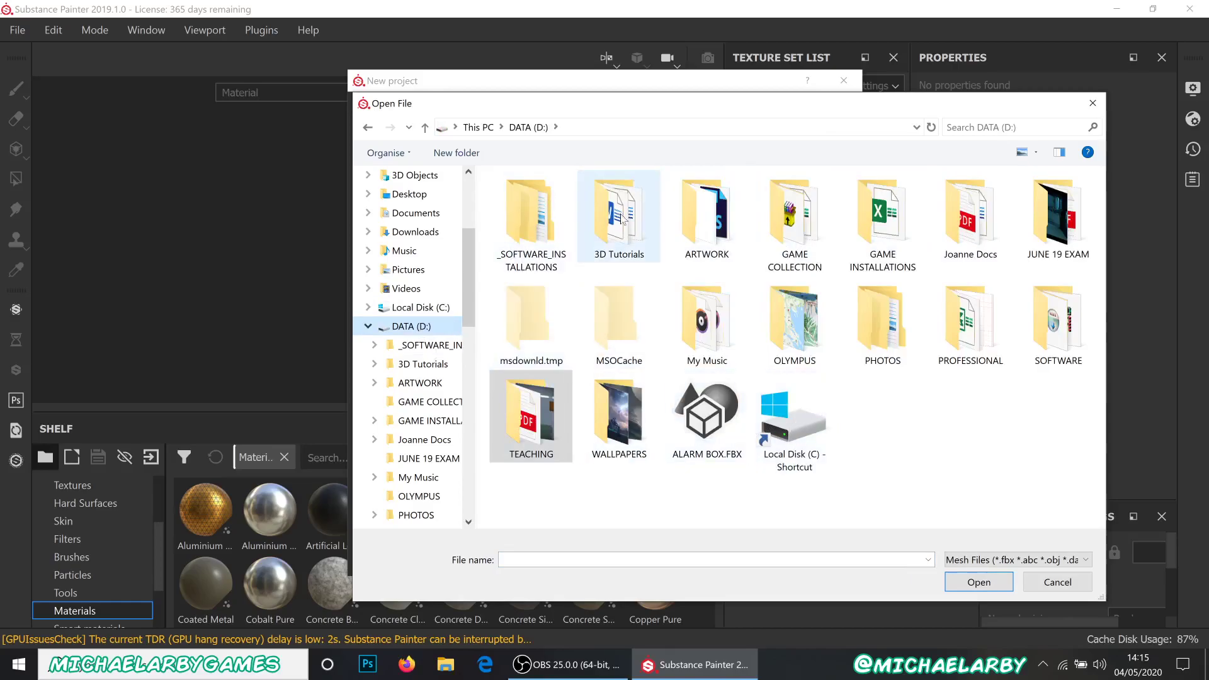
double_click(706, 217)
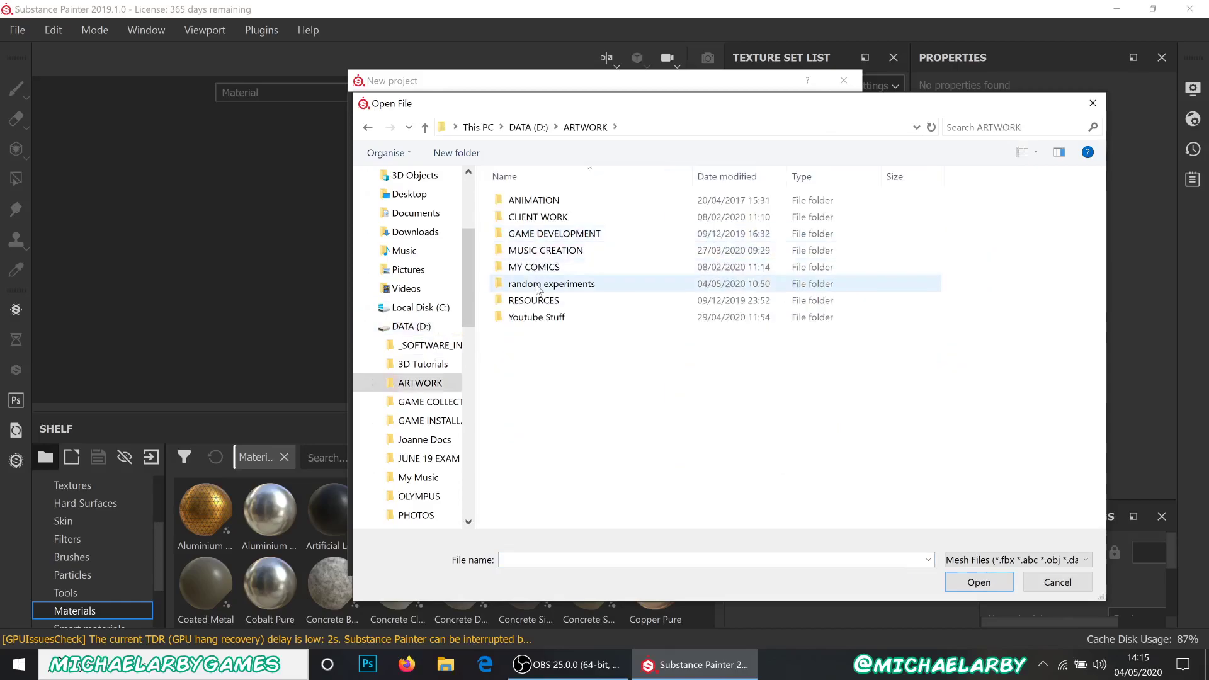
double_click(549, 284)
scroll(597, 403, "down", 3)
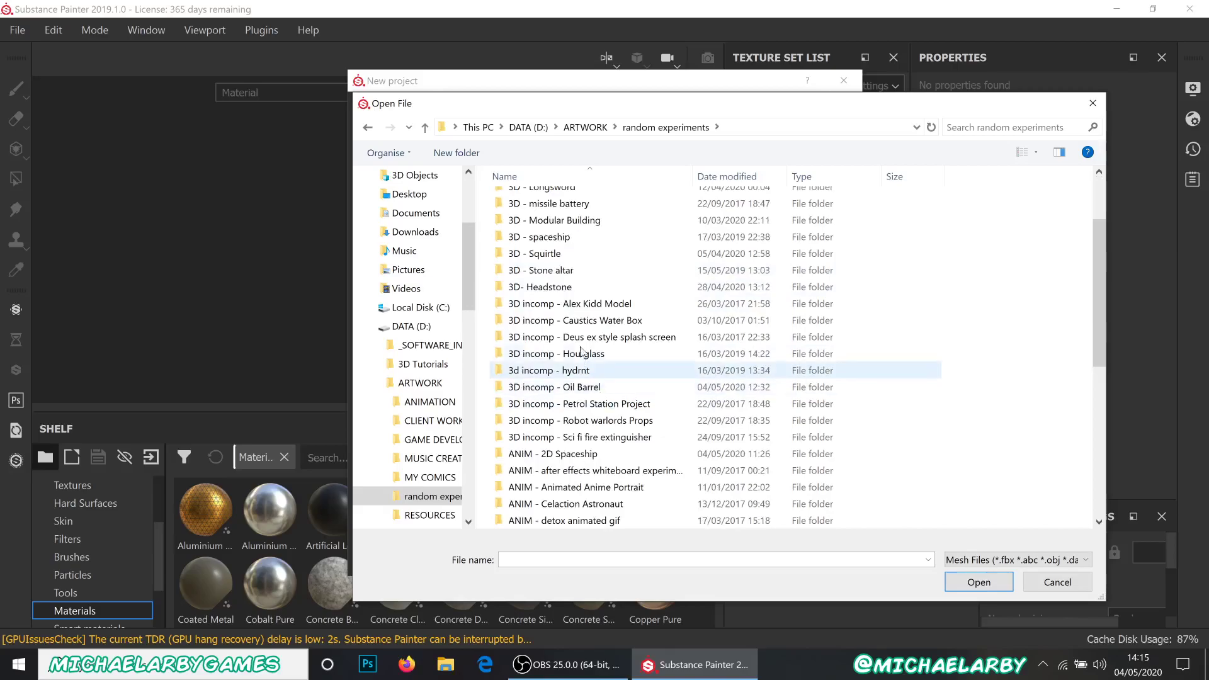
double_click(580, 345)
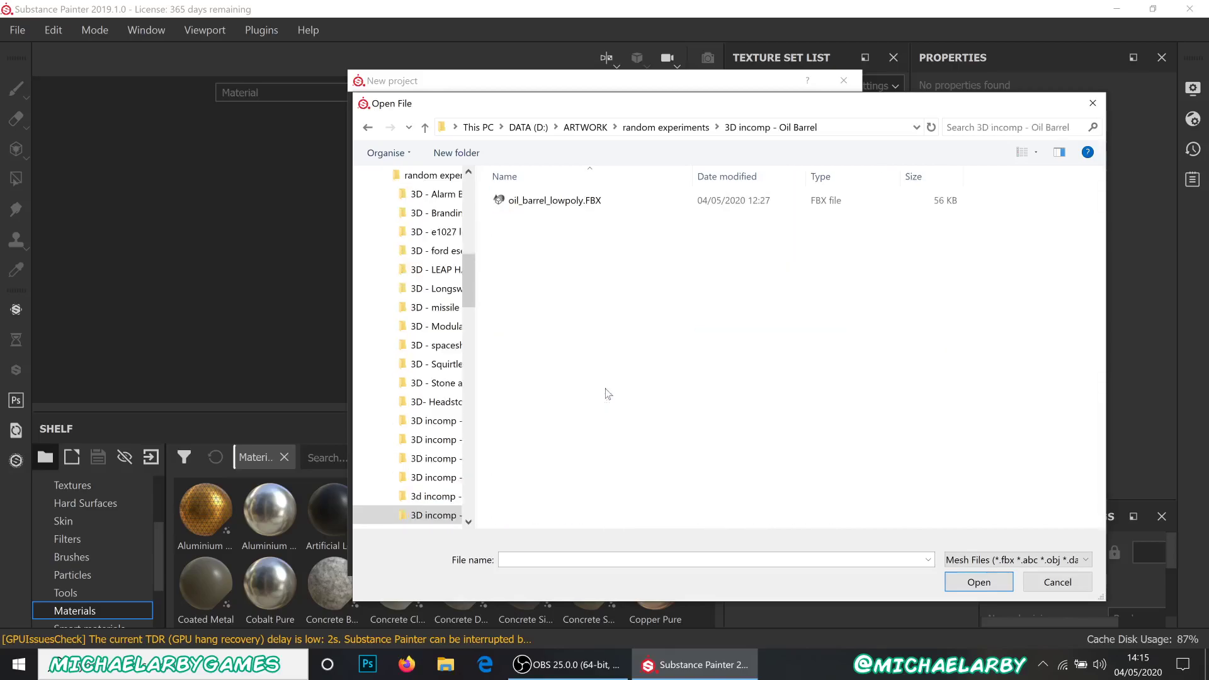
double_click(535, 202)
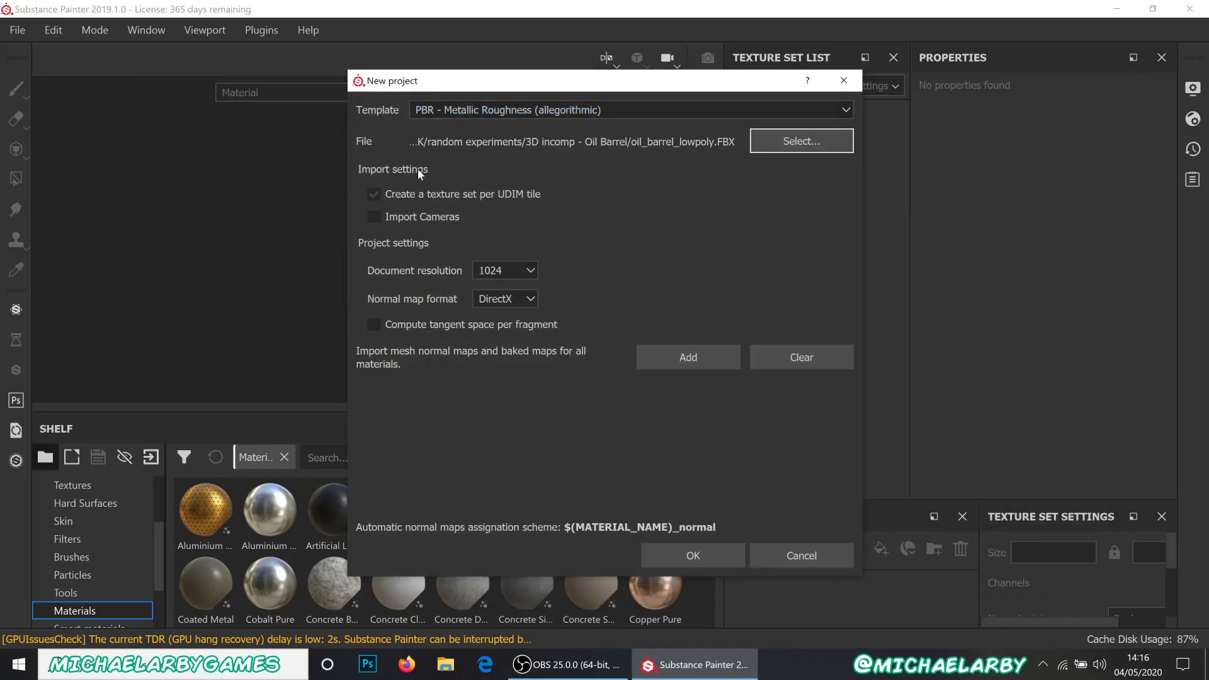
- Create the project with the PBR - Metallic Roughness (allegorithmic) template and a document resolution of 2048
left_click(672, 109)
left_click(673, 110)
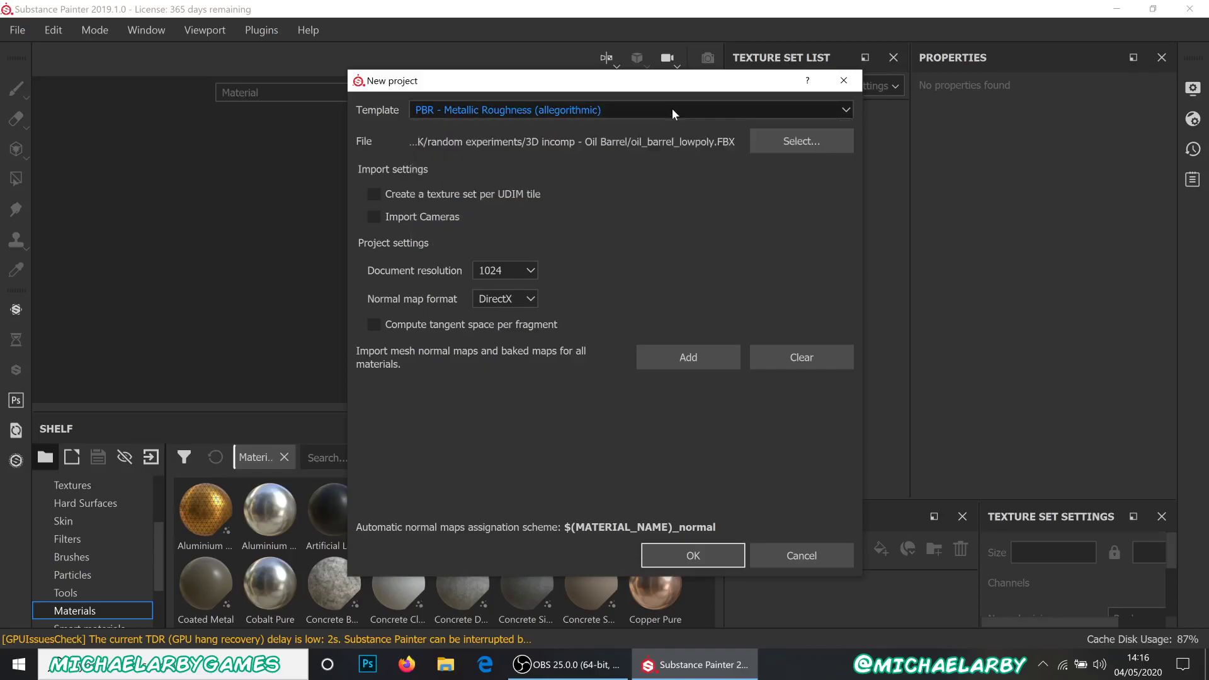
left_click(527, 272)
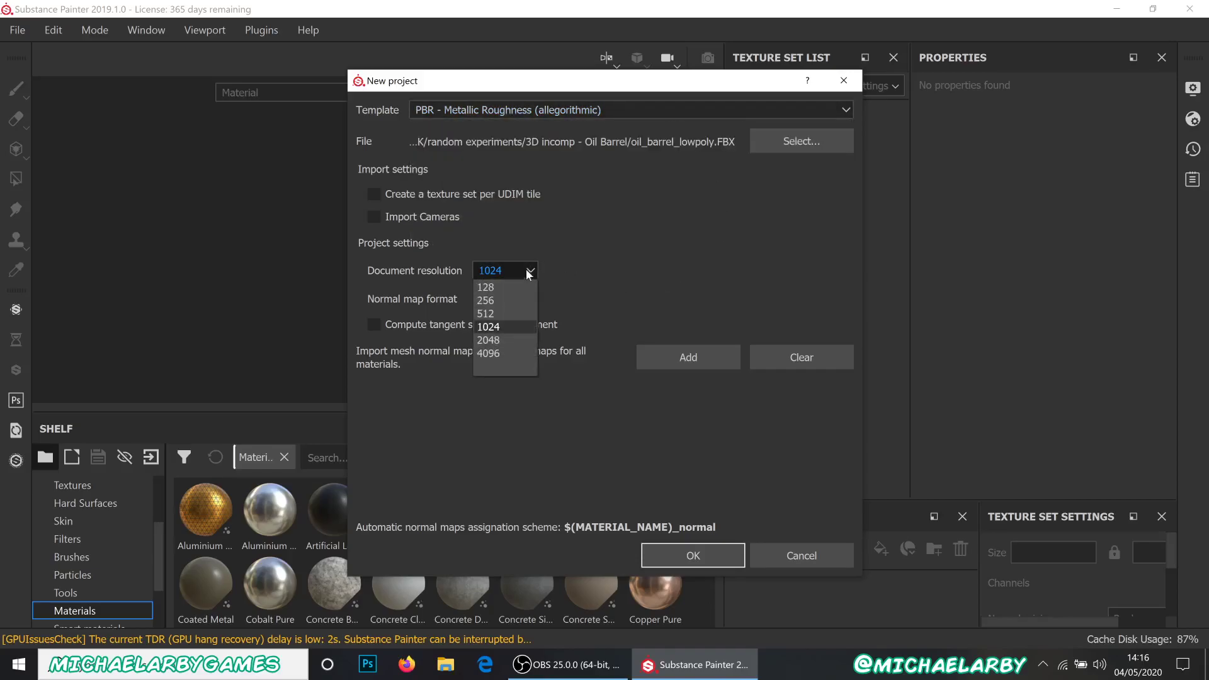
left_click(504, 340)
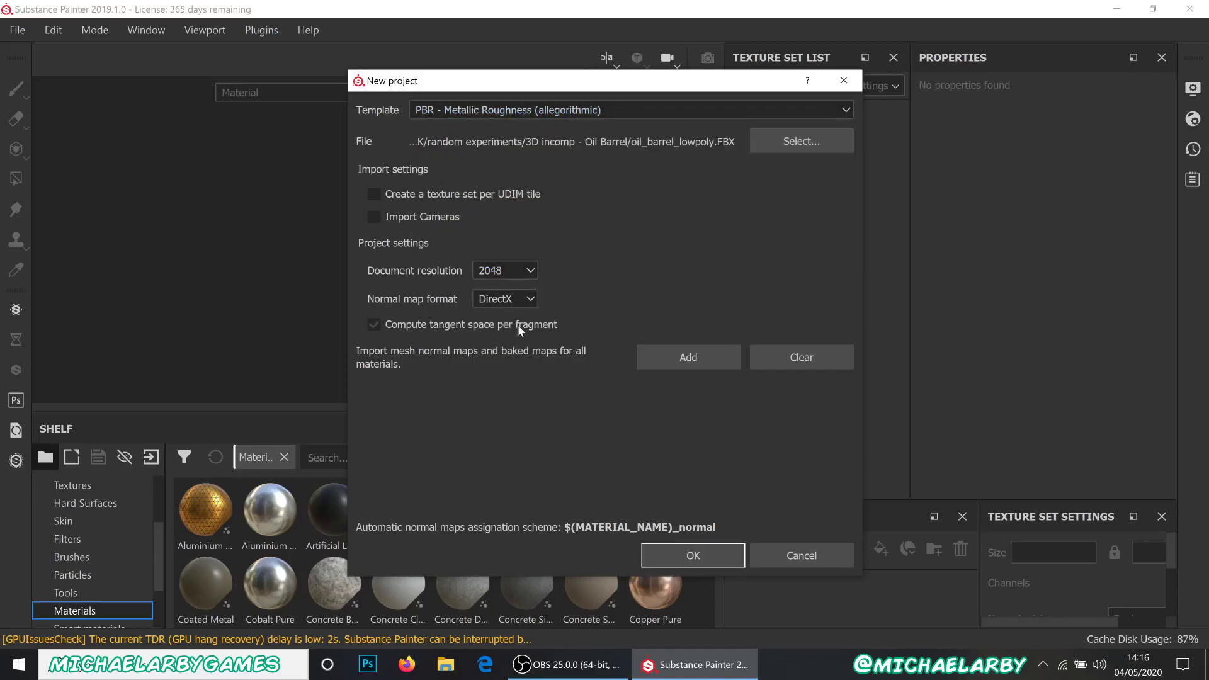
left_click(693, 553)
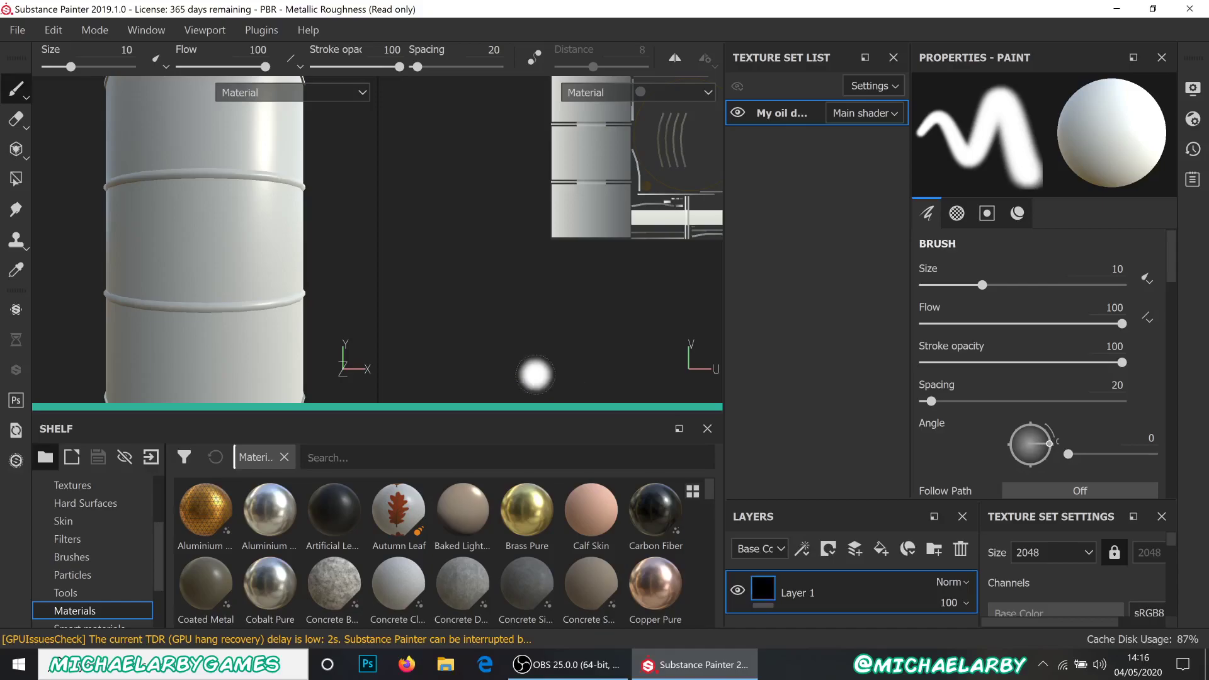
- Examine the whole oil barrel in the 3D view and its complete UV layout in the 2D view
scroll(221, 315, "down", 5)
scroll(278, 277, "up", 1)
mouse_move(309, 279)
left_mouse_down("alt")
mouse_move(289, 302)
mouse_move(248, 310)
mouse_move(246, 325)
mouse_move(399, 297)
mouse_move(422, 332)
mouse_move(365, 366)
mouse_move(278, 326)
mouse_move(296, 294)
left_mouse_up("alt")
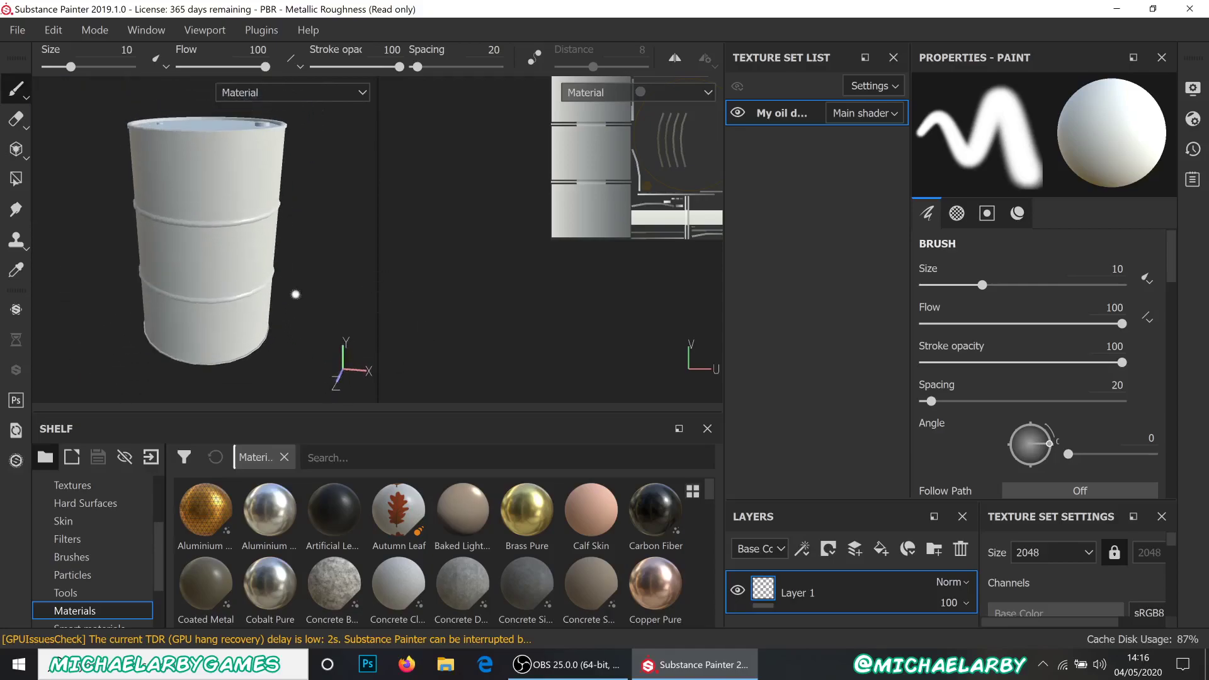
scroll(459, 256, "down", 4)
scroll(466, 256, "down", 2)
scroll(597, 118, "up", 4)
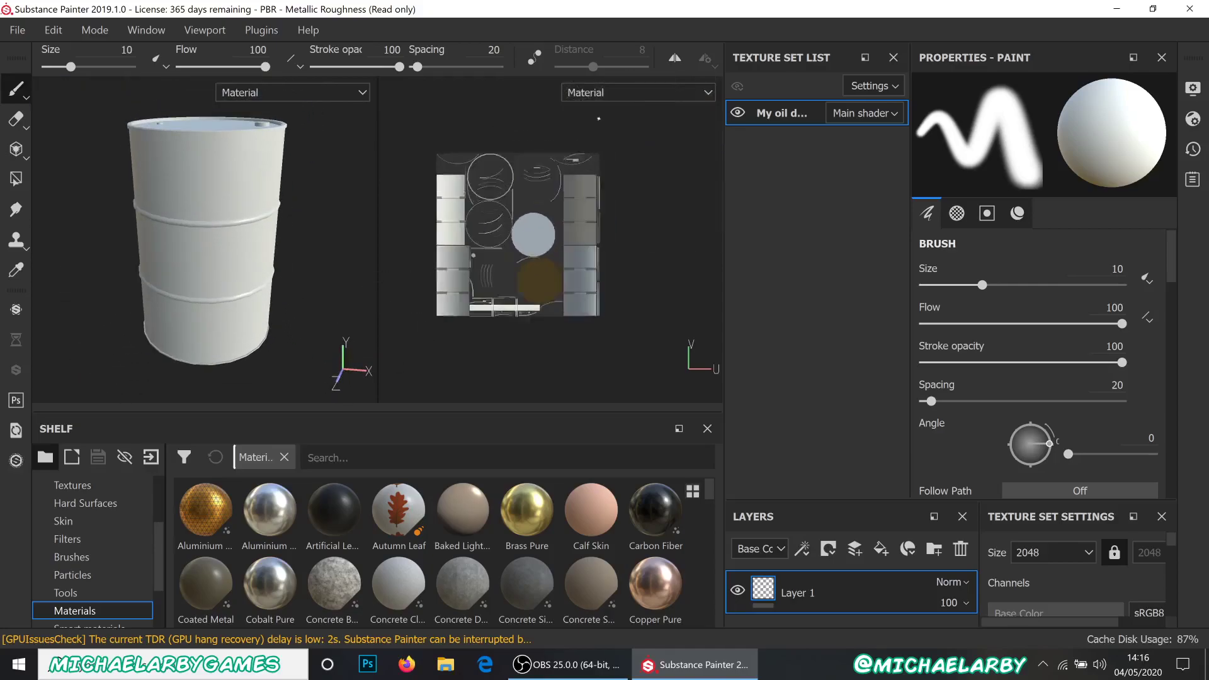
scroll(541, 205, "down", 2)
scroll(461, 303, "up", 3)
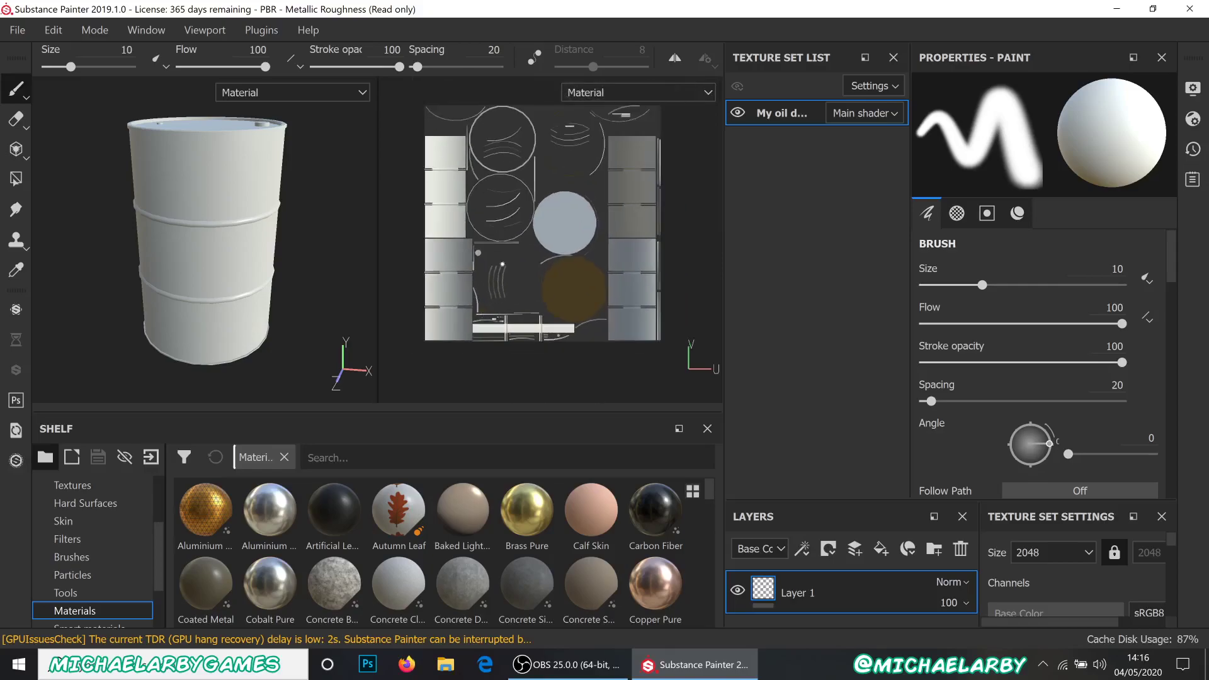
left_click_drag(526, 195, 507, 195, "alt")
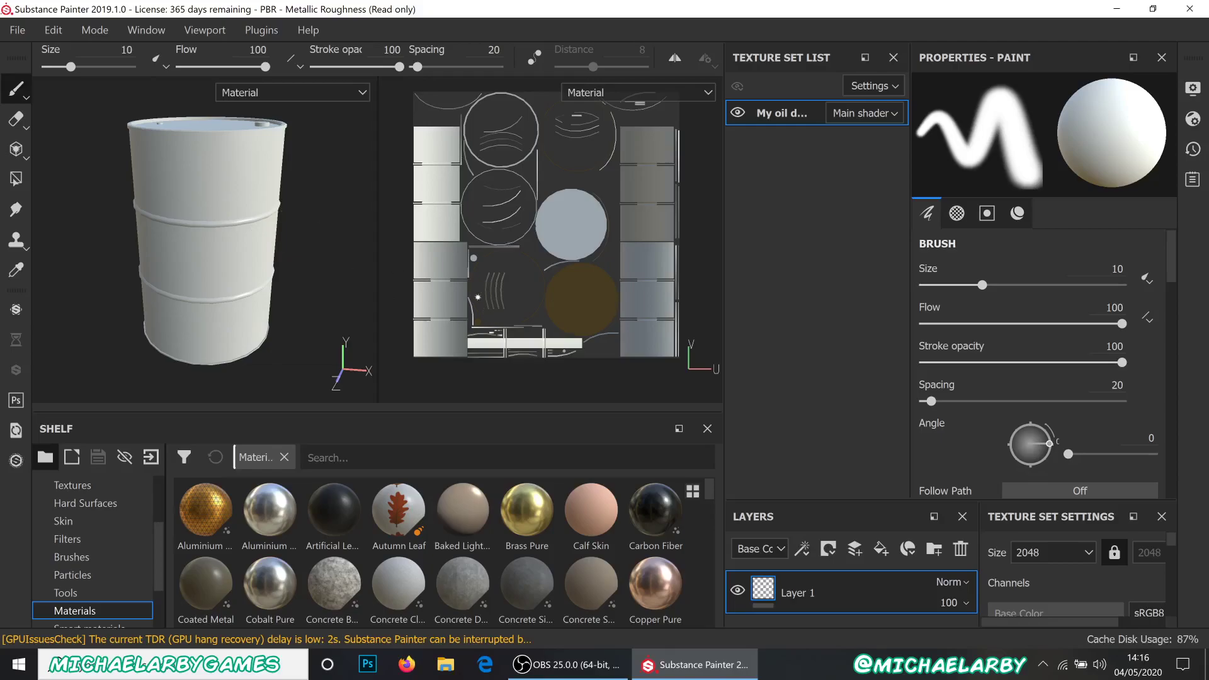
- Enlarge the Texture Set List, Layers and Texture Set Settings areas so their names and channel settings are readable
left_click_drag(910, 227, 935, 228)
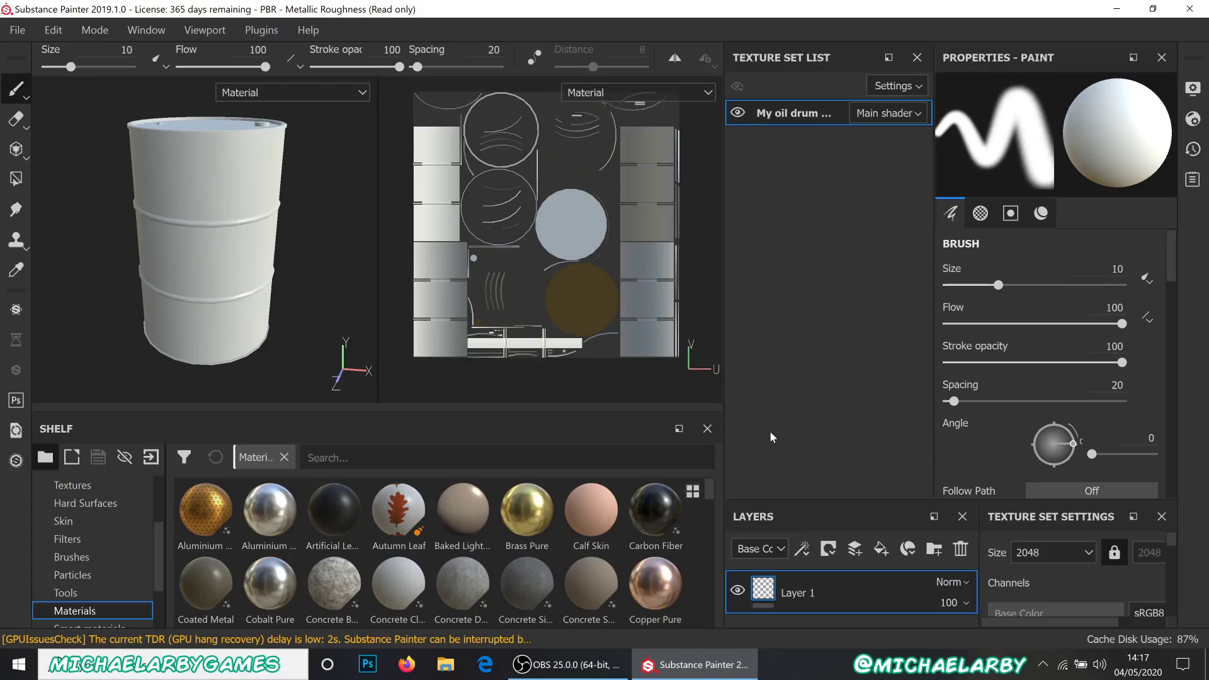
left_click_drag(786, 498, 786, 360)
scroll(189, 255, "down", 3)
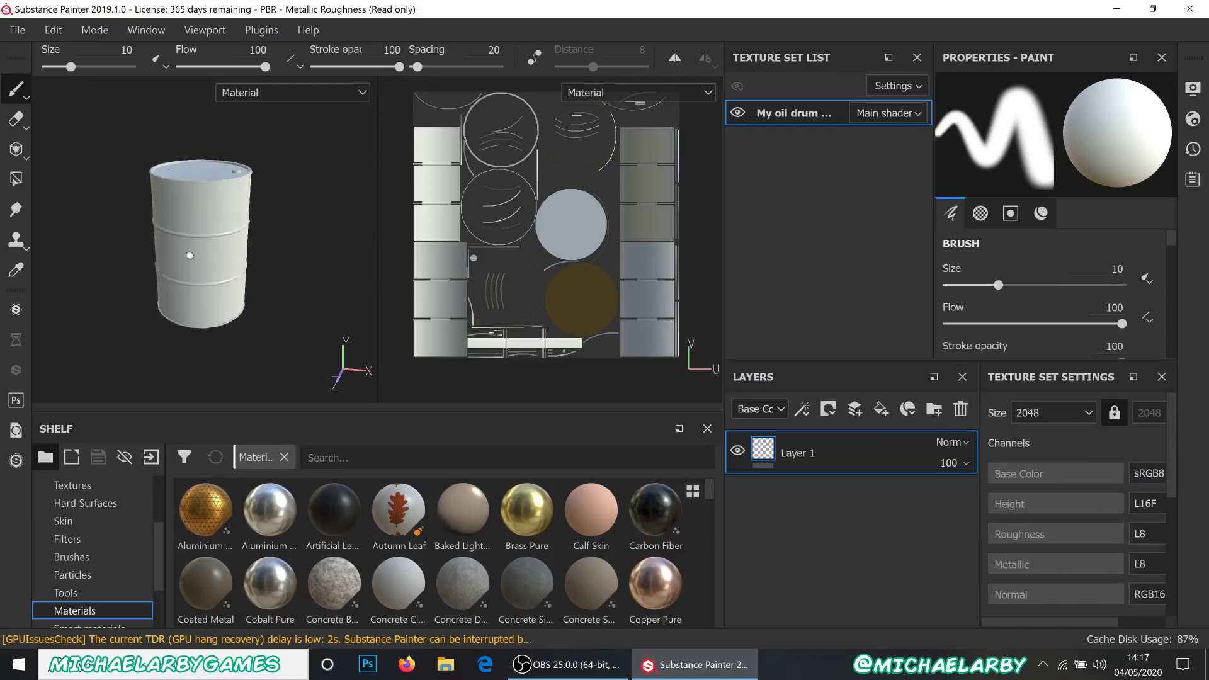
scroll(204, 220, "up", 2)
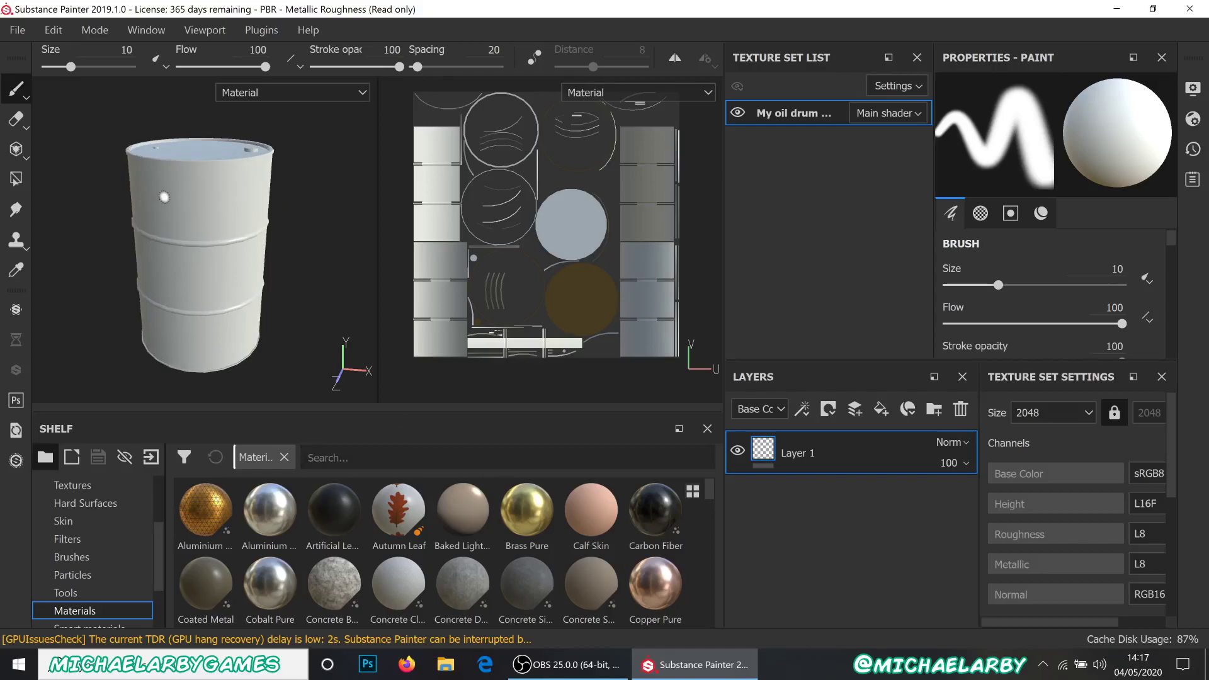
left_click_drag(192, 264, 237, 260, "alt")
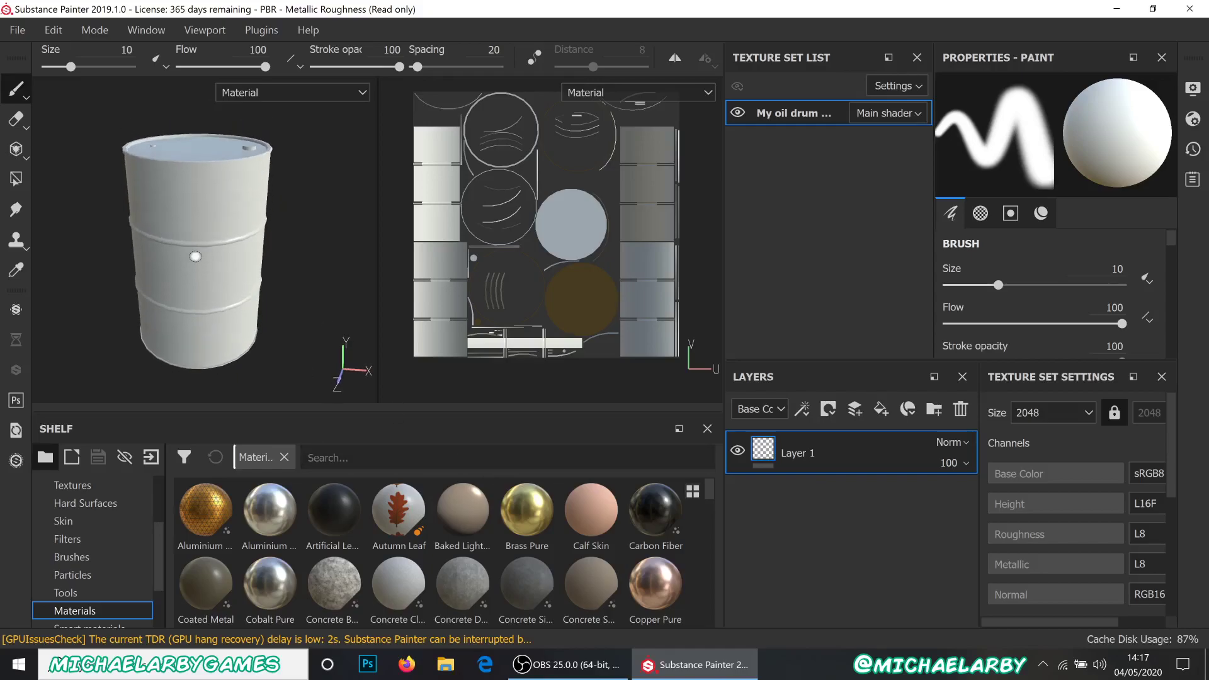
scroll(1039, 399, "down", 4)
scroll(1039, 399, "up", 3)
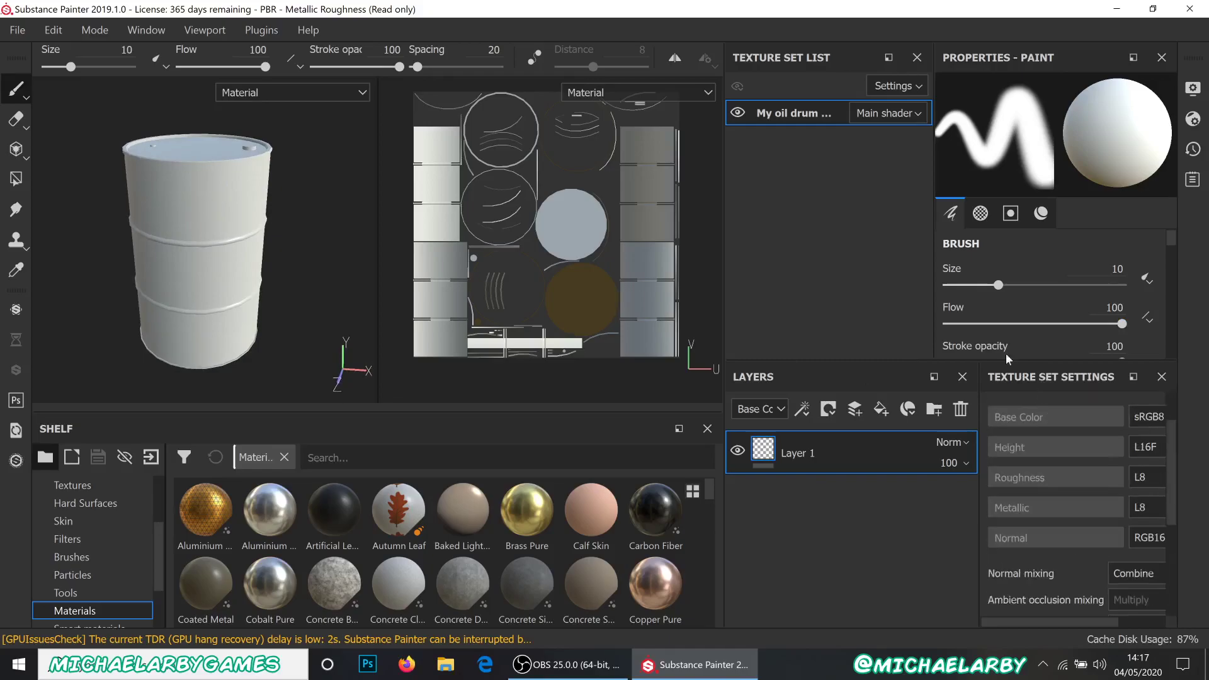
left_click_drag(724, 327, 649, 340)
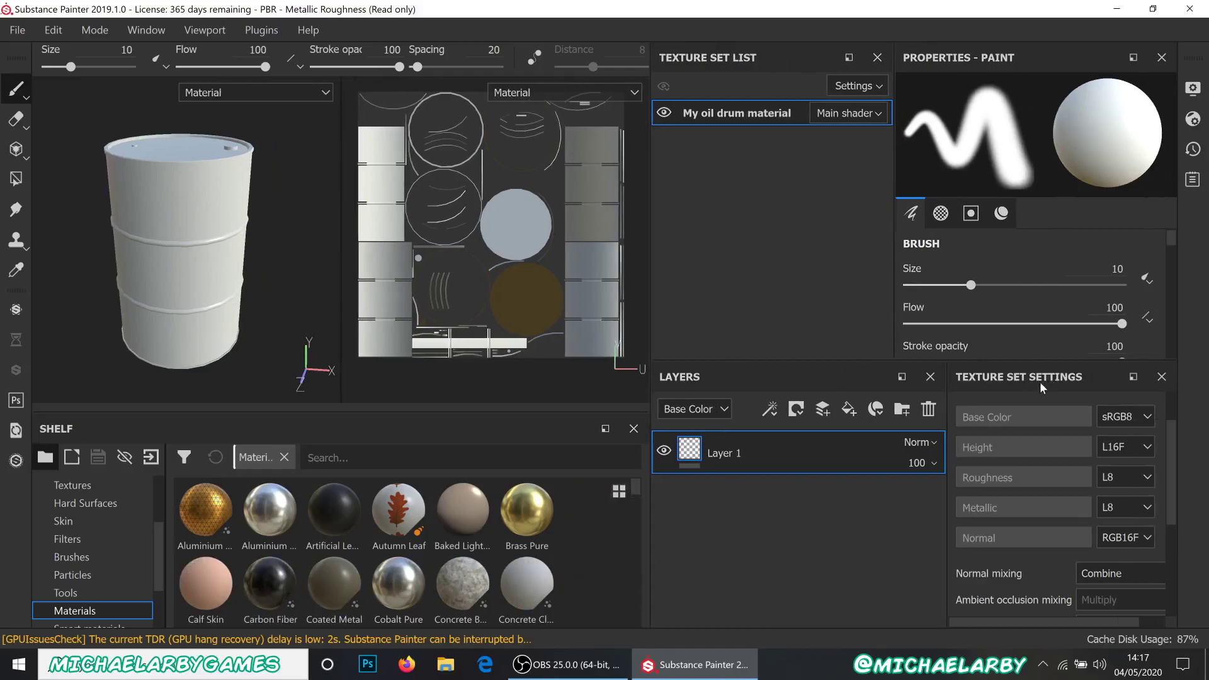
- Bake all mesh maps for My oil drum material, using the low poly mesh as the high poly mesh
scroll(1037, 413, "down", 3)
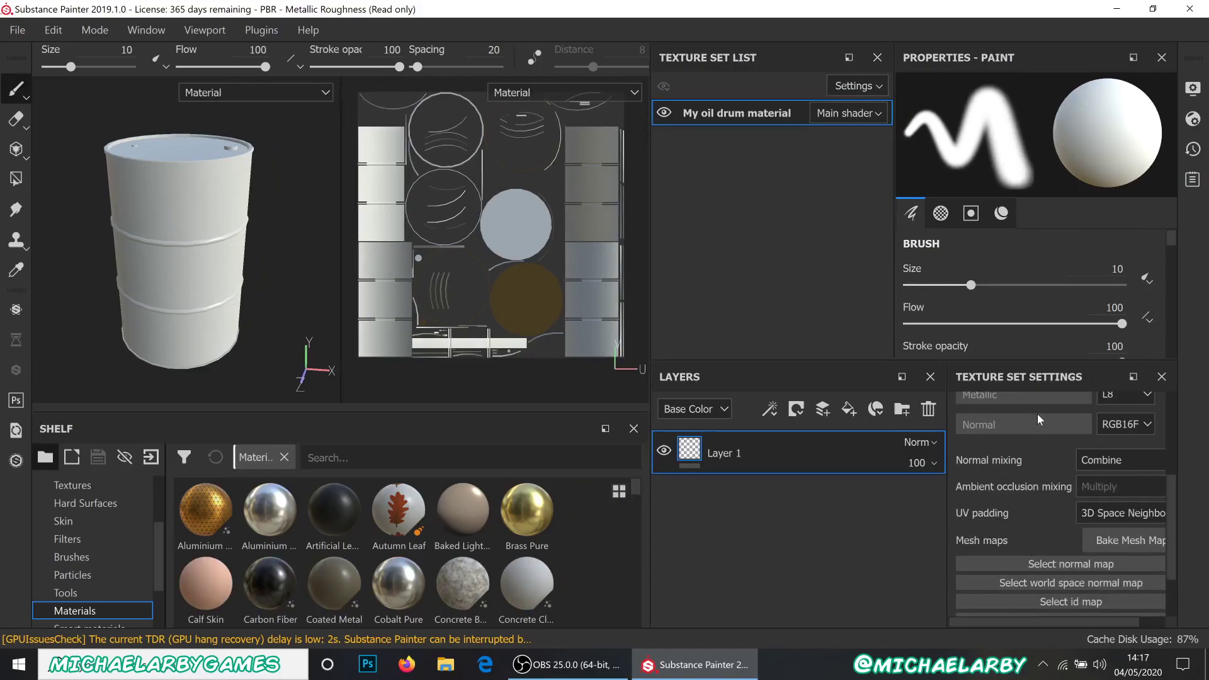
scroll(1037, 414, "down", 2)
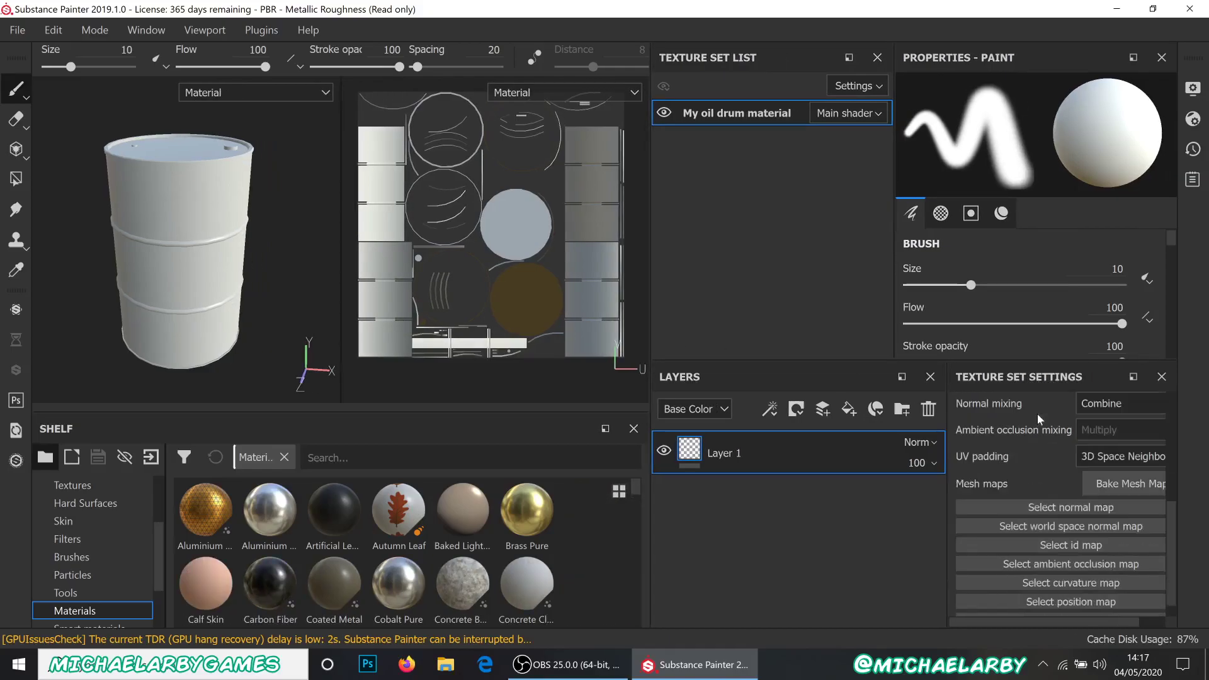
left_click(1146, 488)
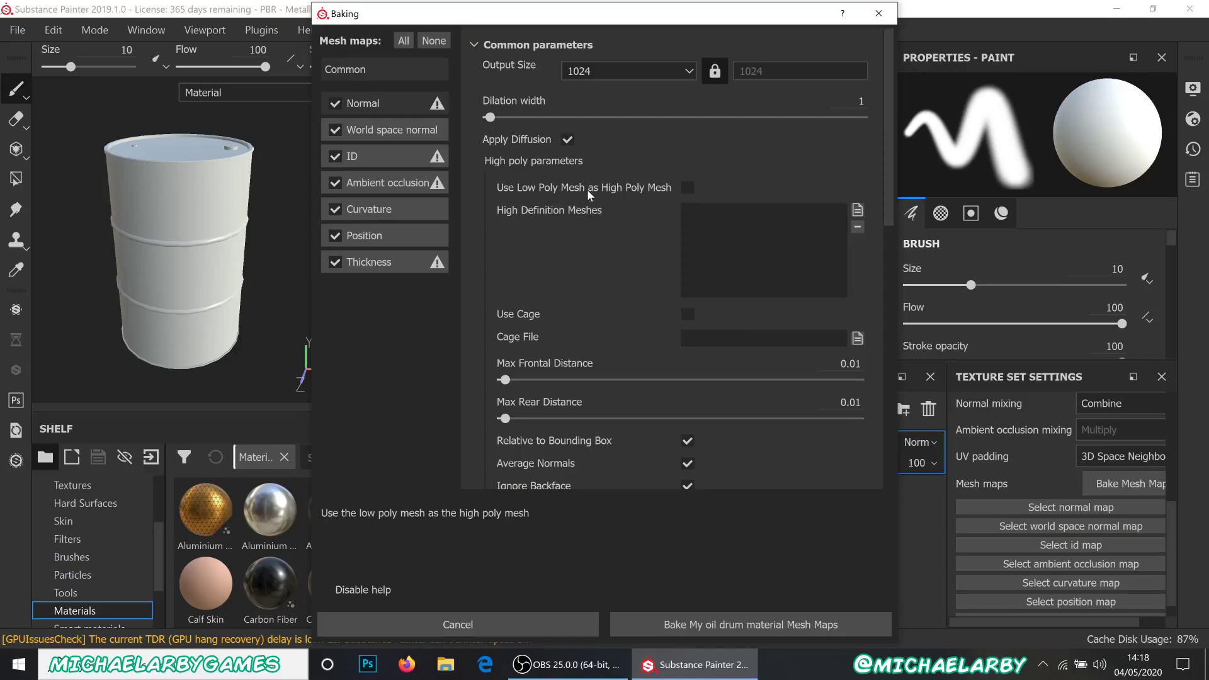
left_click(685, 191)
scroll(616, 271, "down", 3)
scroll(616, 270, "up", 3)
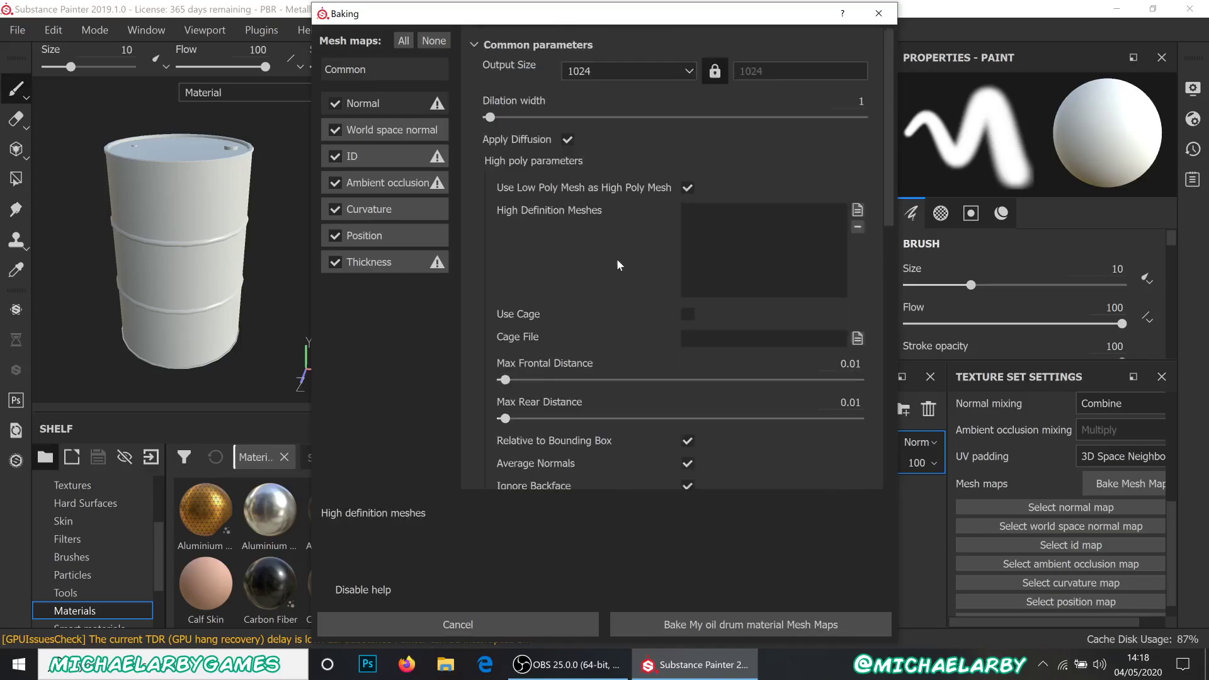
scroll(619, 264, "down", 5)
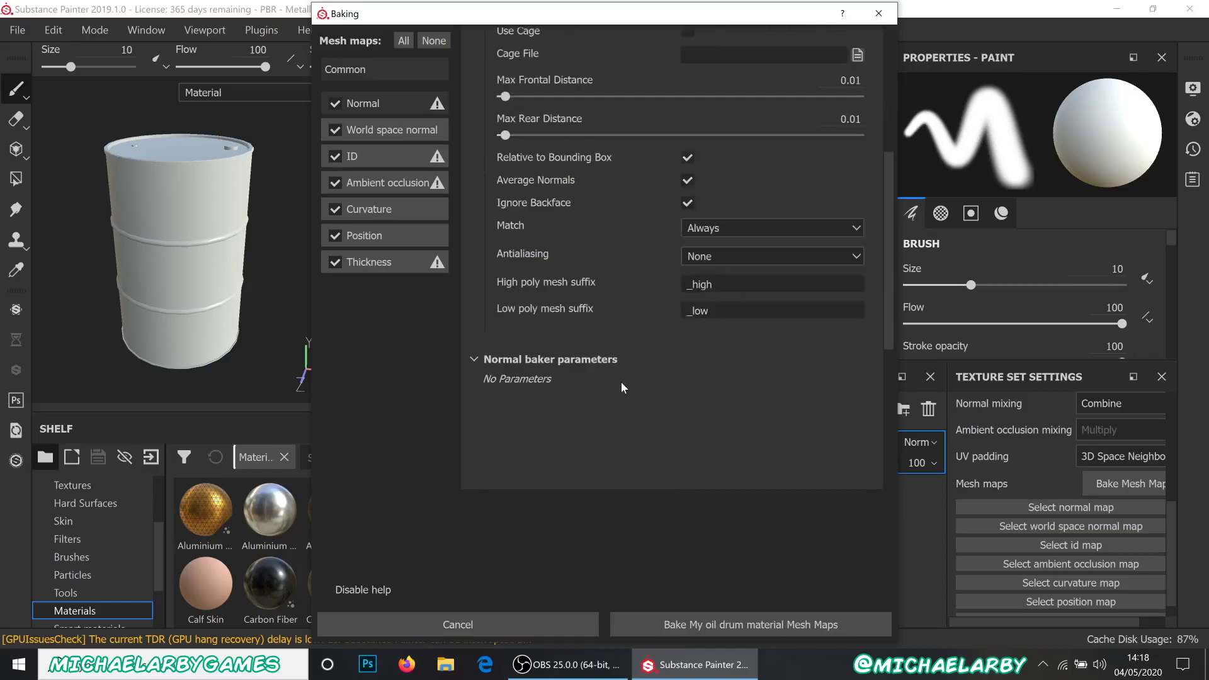
left_click(722, 626)
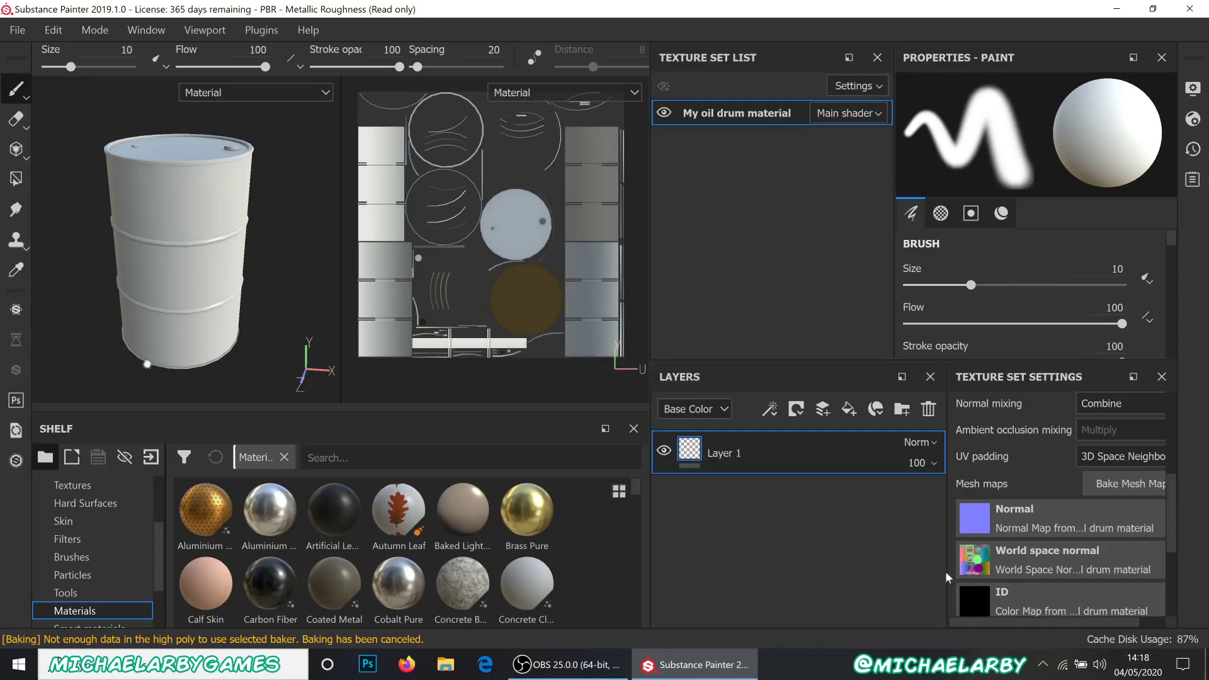
- Examine the baked mesh maps and inspect the shading around the cap on the barrel's lid
scroll(1029, 530, "down", 1)
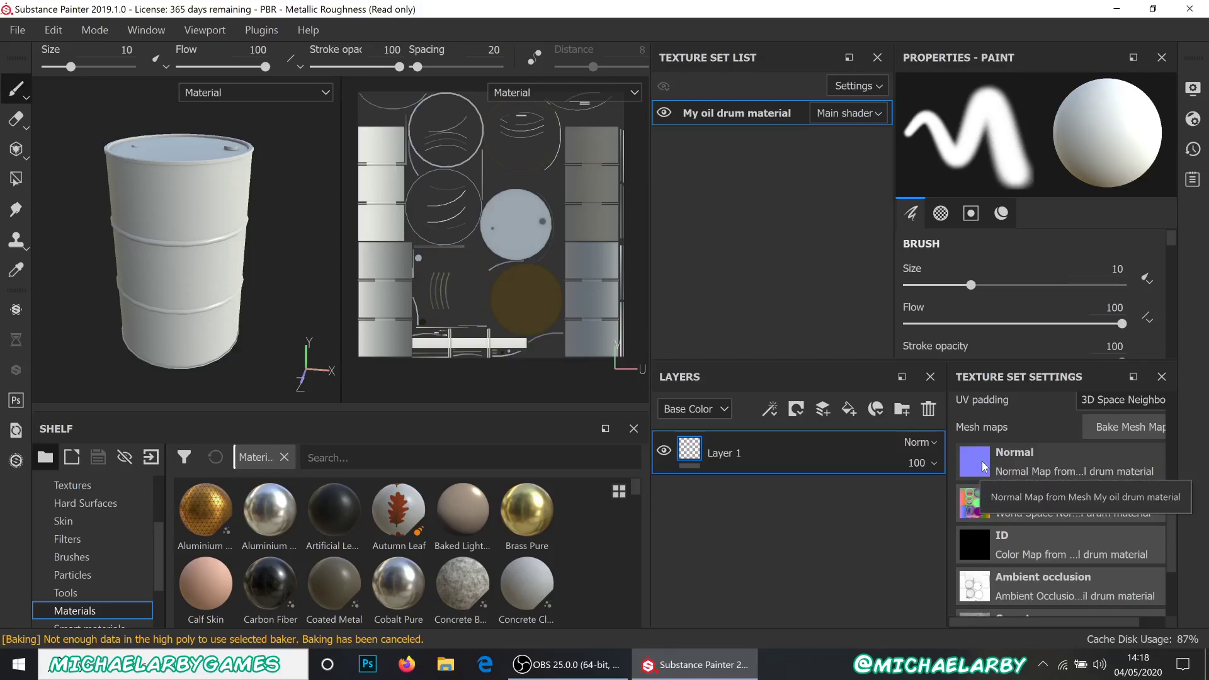
scroll(1008, 554, "down", 2)
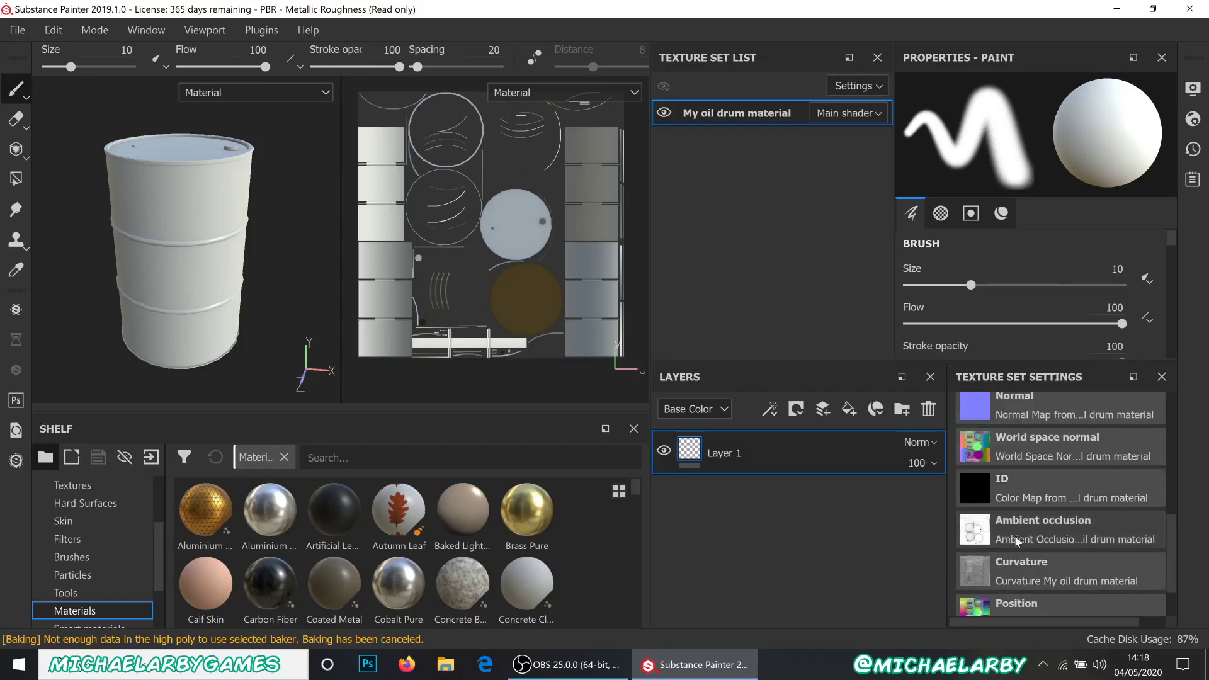
scroll(252, 189, "up", 5)
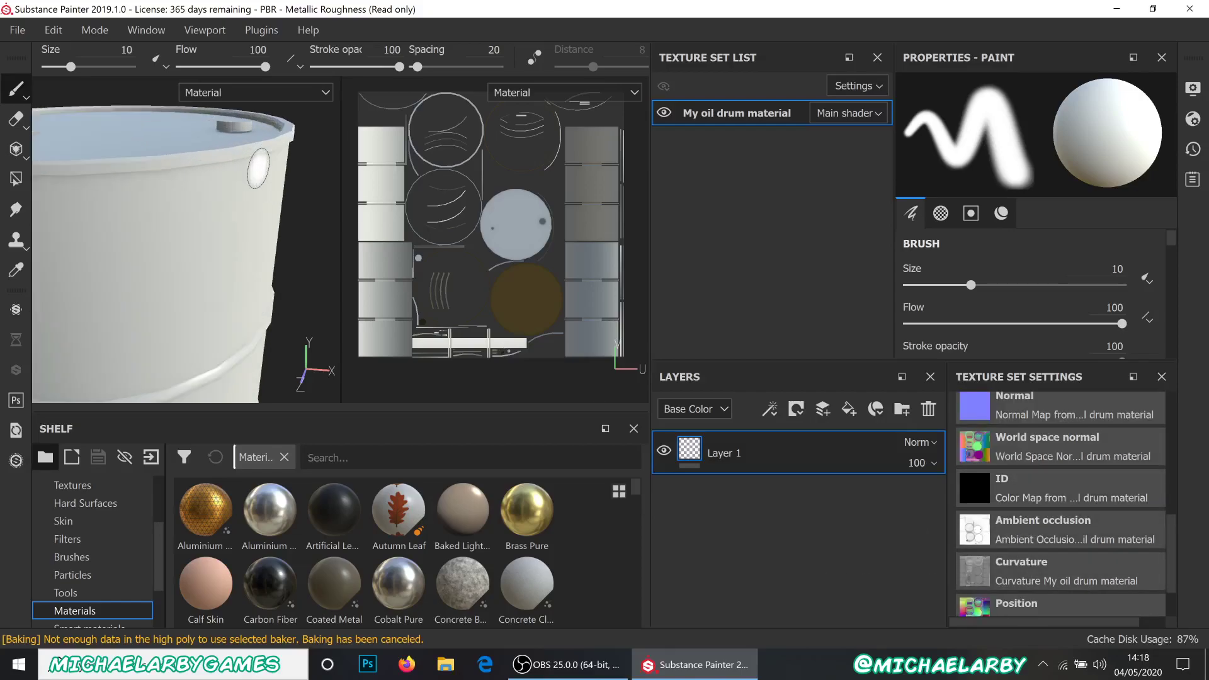
scroll(251, 139, "up", 2)
left_click_drag(248, 152, 224, 132, "alt")
middle_click_drag(231, 138, 276, 287, "alt")
scroll(245, 258, "up", 3)
mouse_move(311, 290)
left_mouse_down("alt")
mouse_move(340, 246)
mouse_move(252, 262)
mouse_move(270, 256)
mouse_move(273, 321)
mouse_move(302, 388)
left_mouse_up("alt")
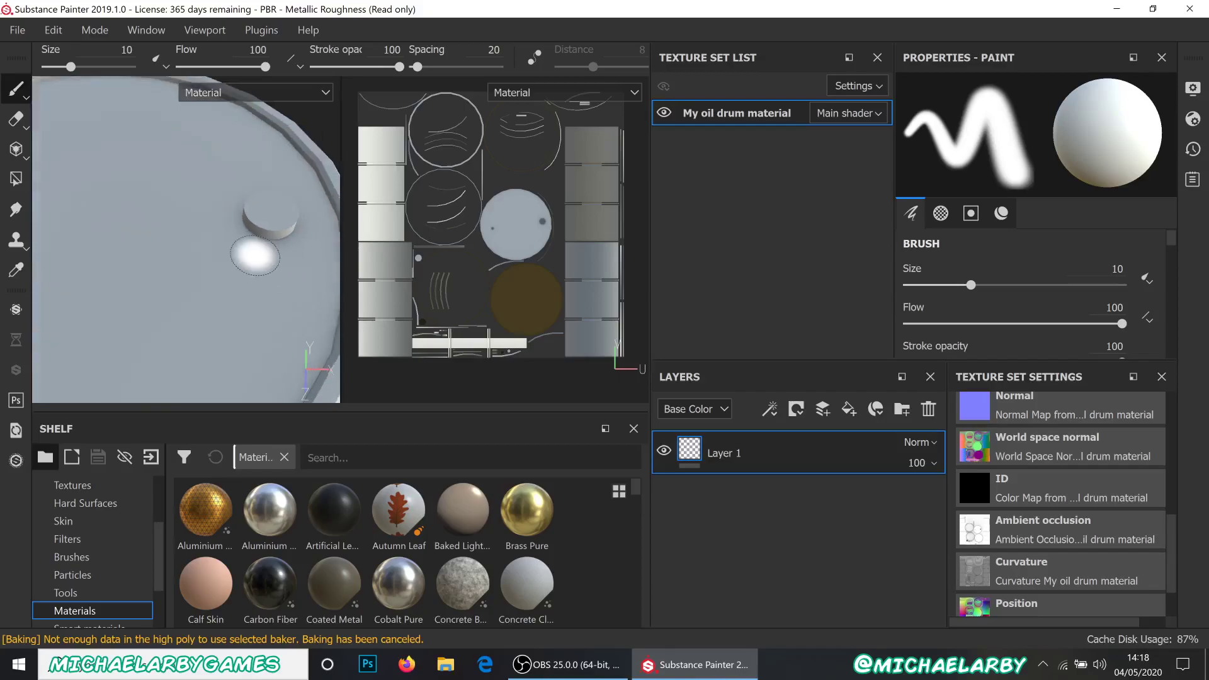
scroll(255, 200, "down", 6)
mouse_move(255, 343)
left_mouse_down("alt")
mouse_move(254, 275)
mouse_move(221, 229)
mouse_move(239, 271)
mouse_move(168, 196)
left_mouse_up("alt")
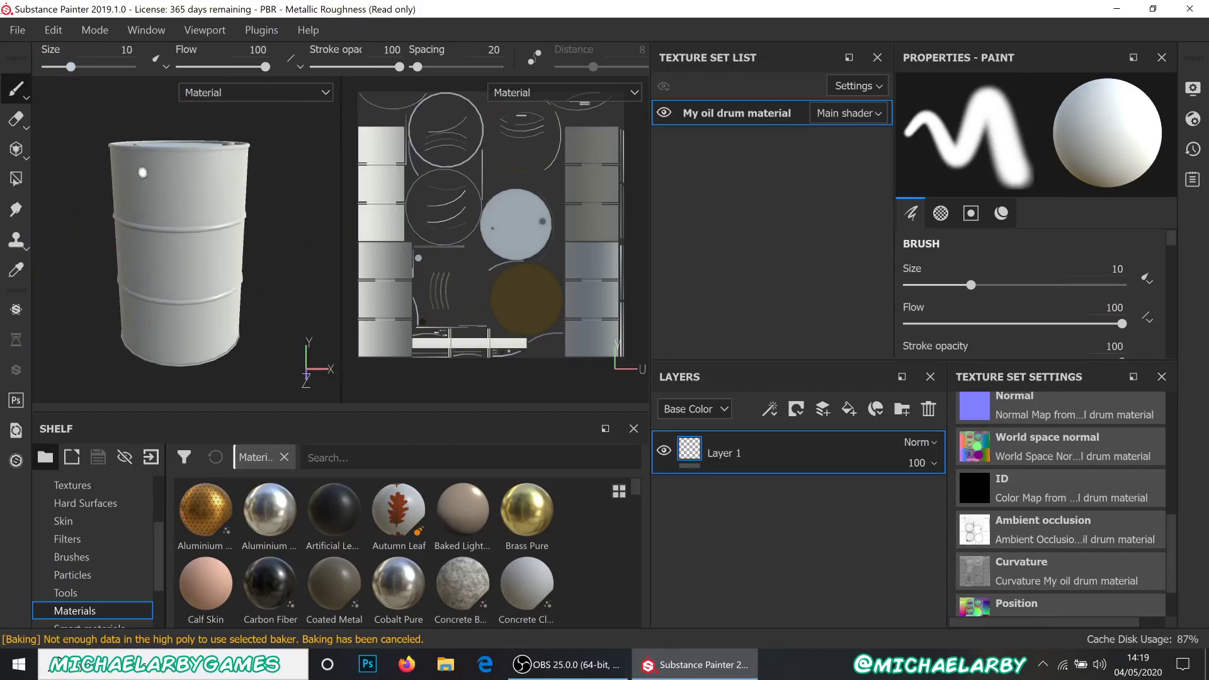
- Save the project as oil_barrel in the folder DATA (D:) > ARTWORK > random experiments > 3D incomp - Oil Barrel
left_click(18, 32)
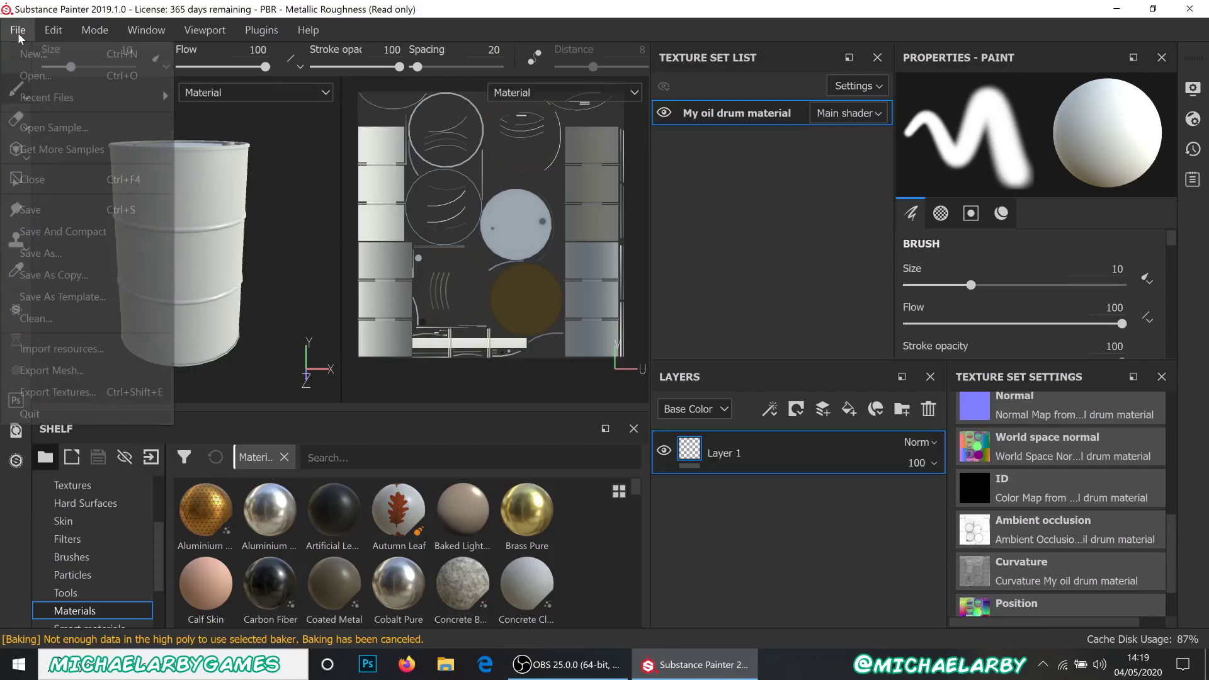
left_click(40, 210)
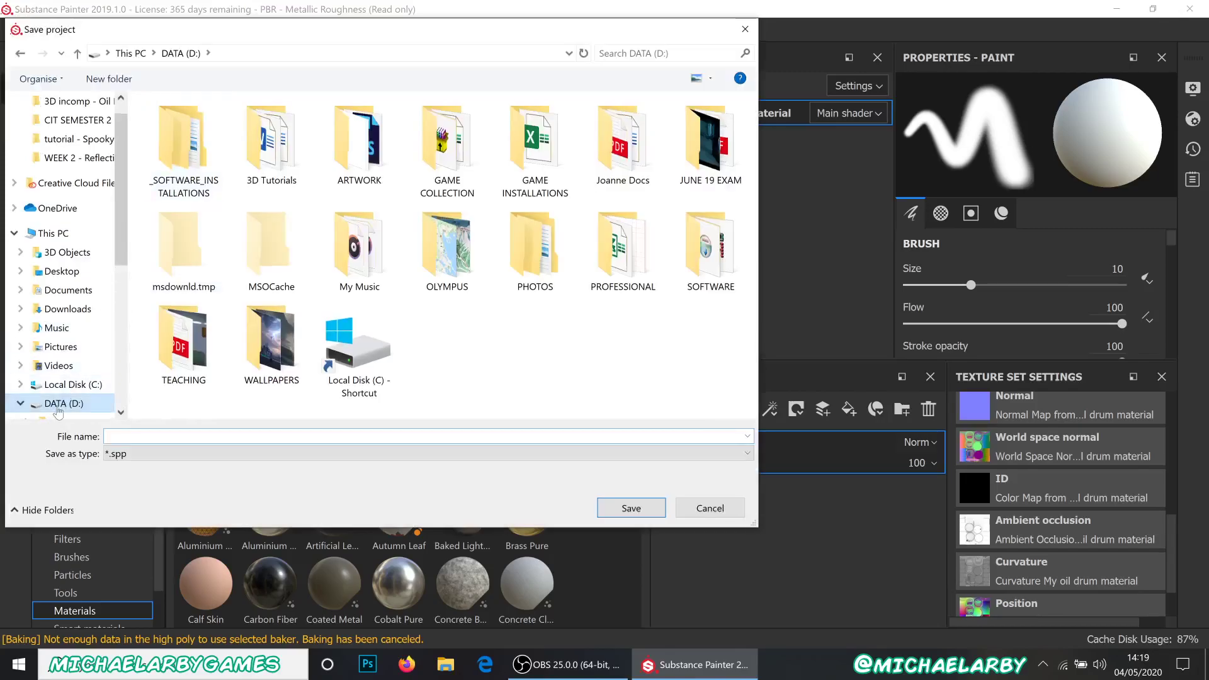
double_click(334, 135)
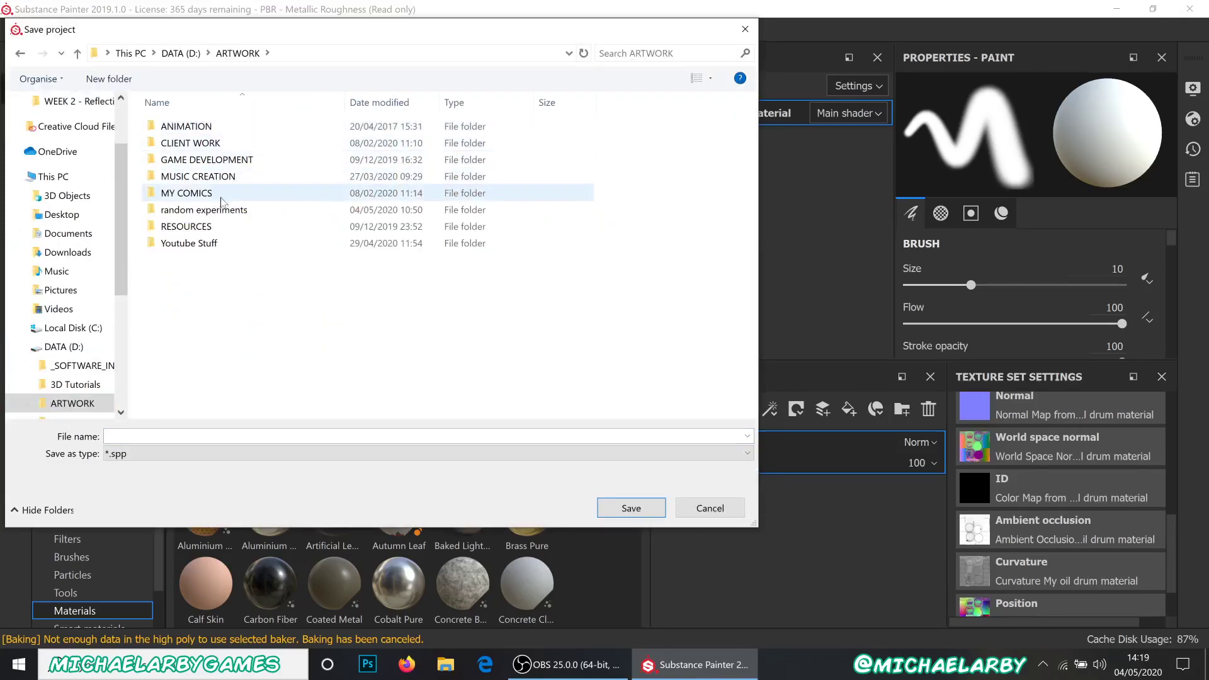
left_click(213, 212)
double_click(213, 210)
scroll(238, 307, "down", 2)
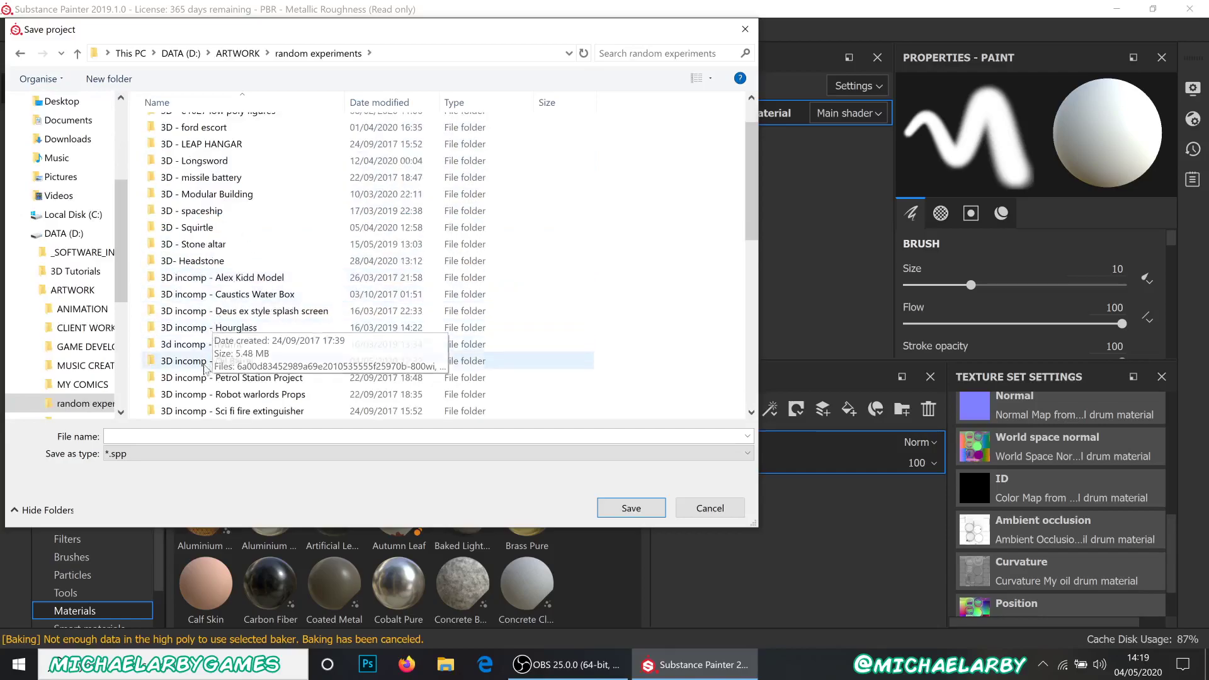
double_click(227, 361)
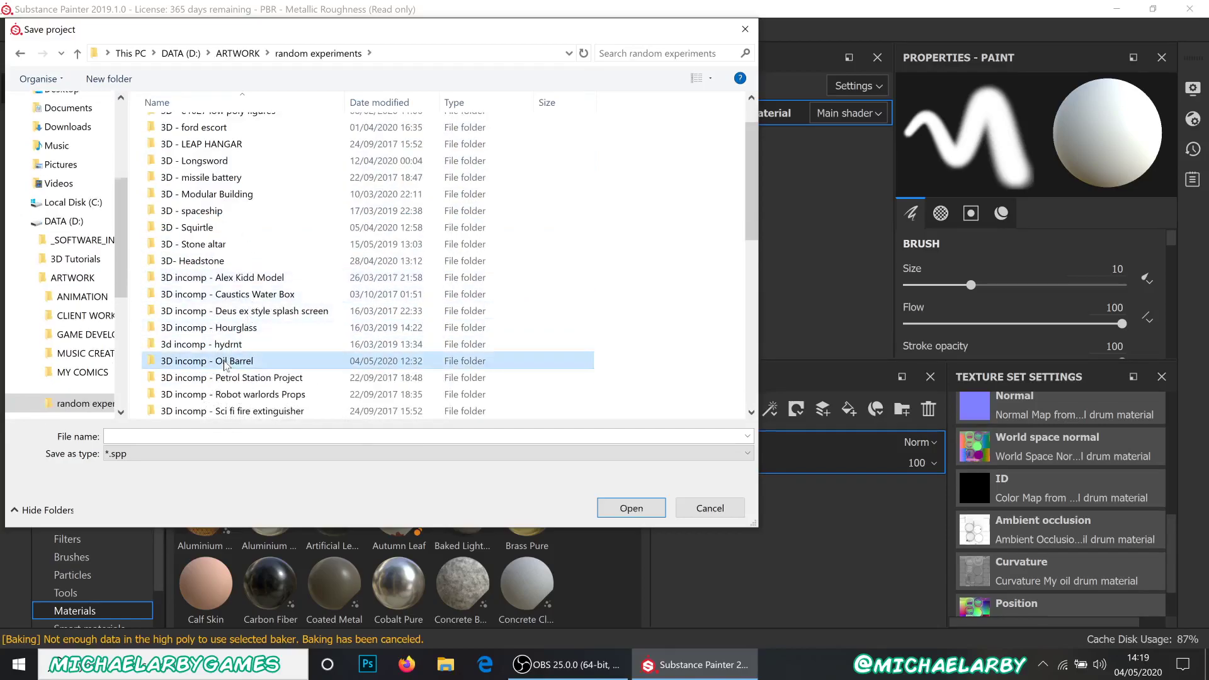
left_click(218, 434)
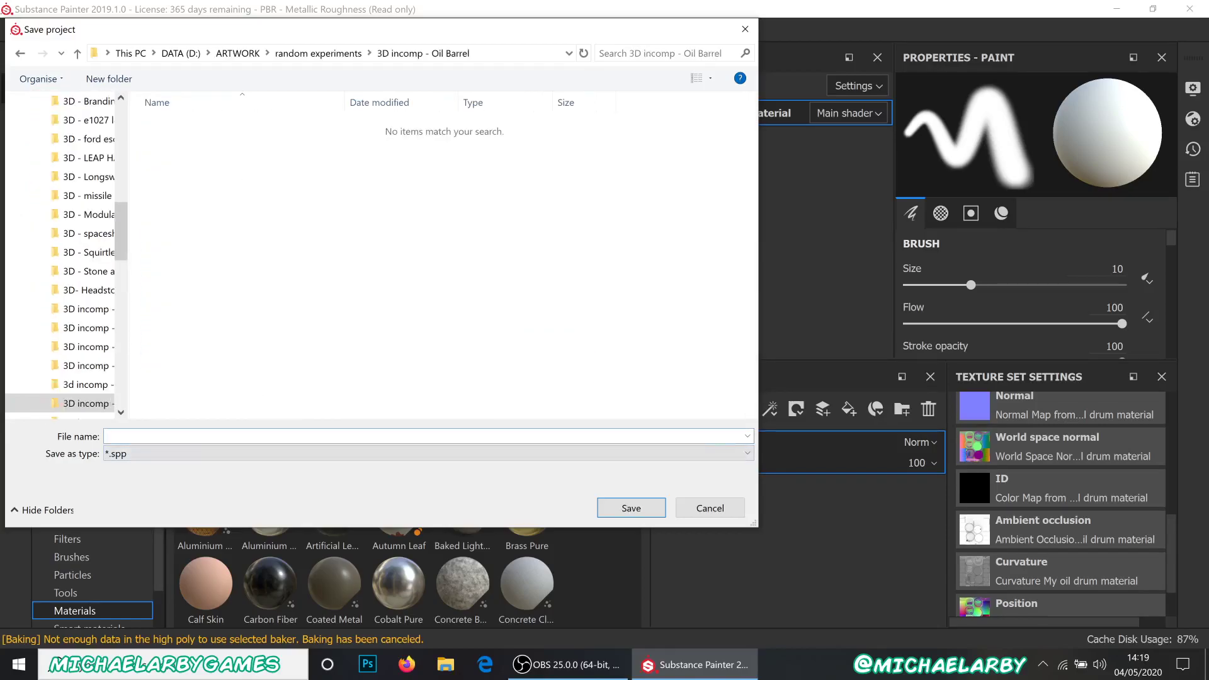
type("oil_barrel")
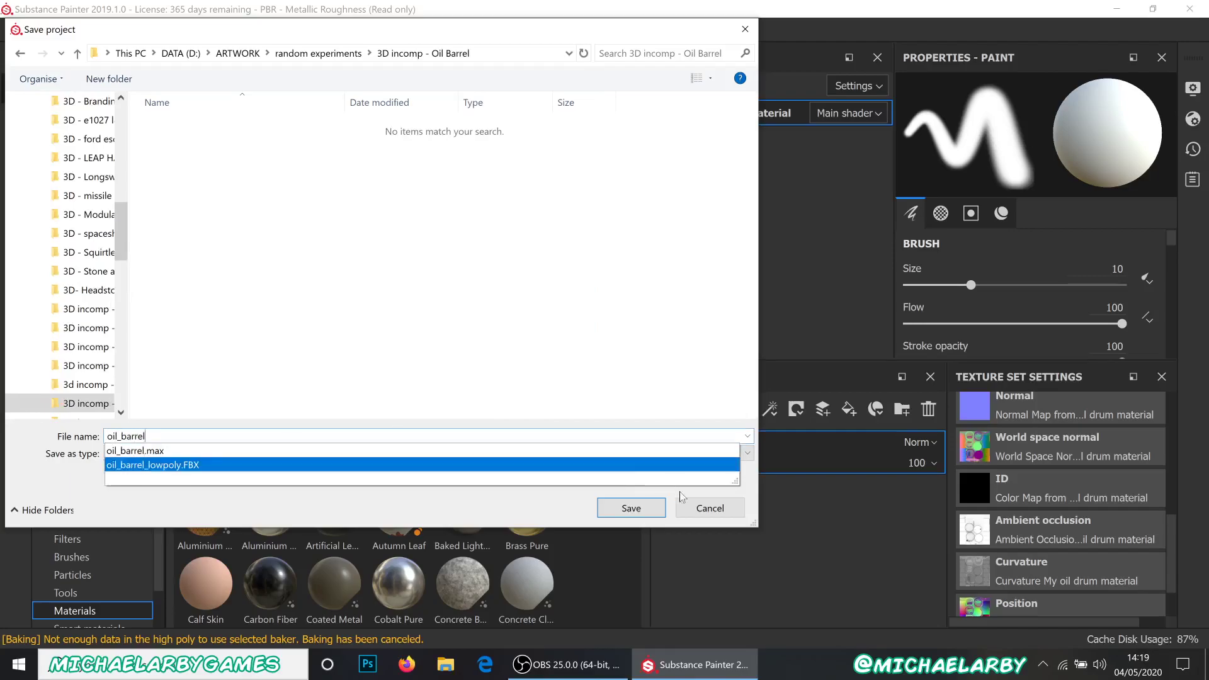
left_click(631, 508)
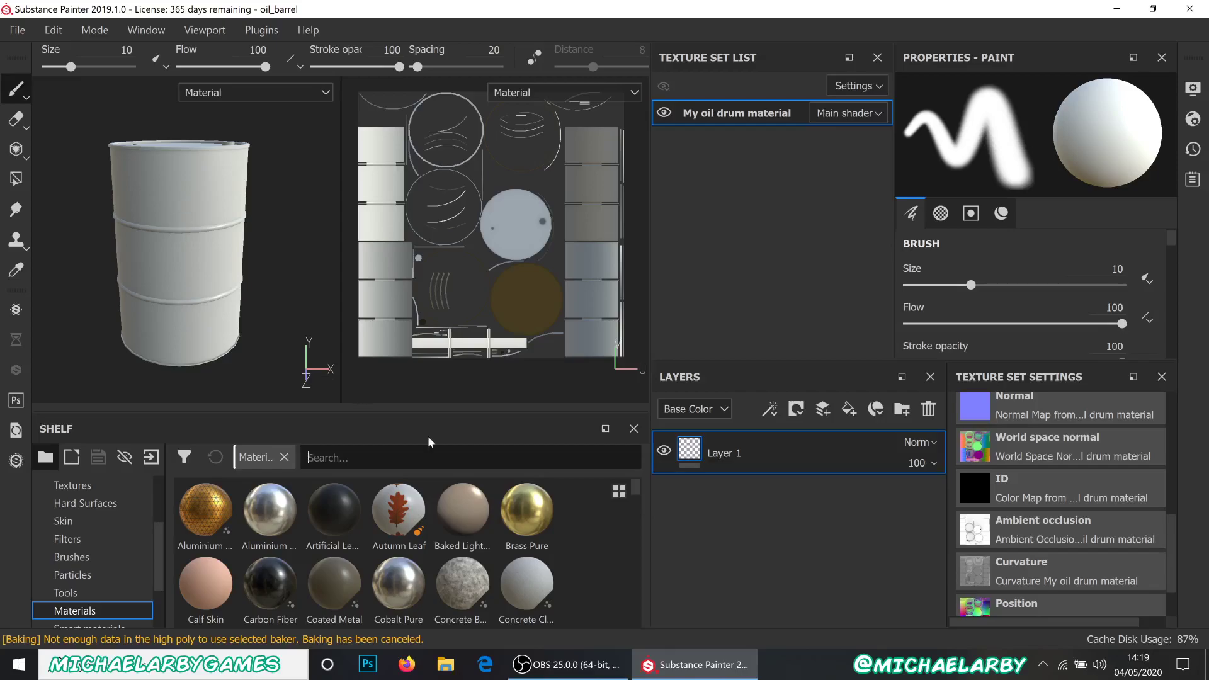
- Search the shelf materials for "steel" and apply Steel Rough to the whole barrel as a fill layer above Layer 1
left_click(334, 457)
type("steel")
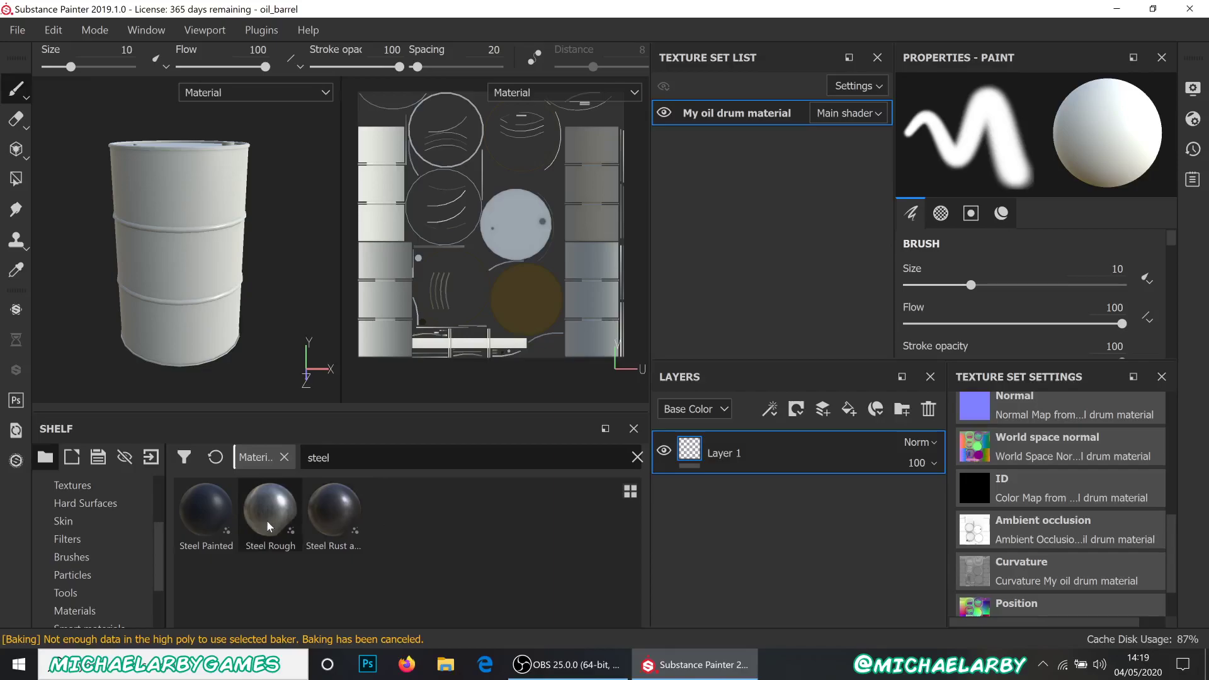
left_click_drag(275, 522, 184, 286)
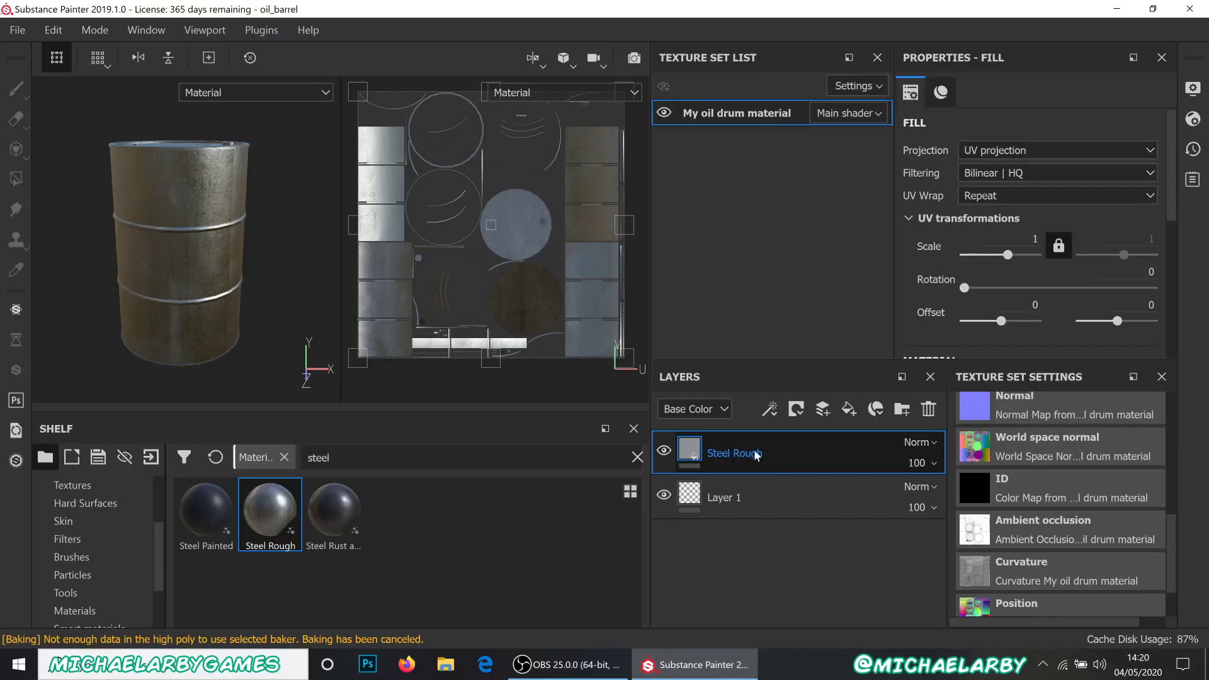
left_click_drag(281, 305, 277, 213, "alt")
middle_click_drag(277, 213, 247, 237, "alt")
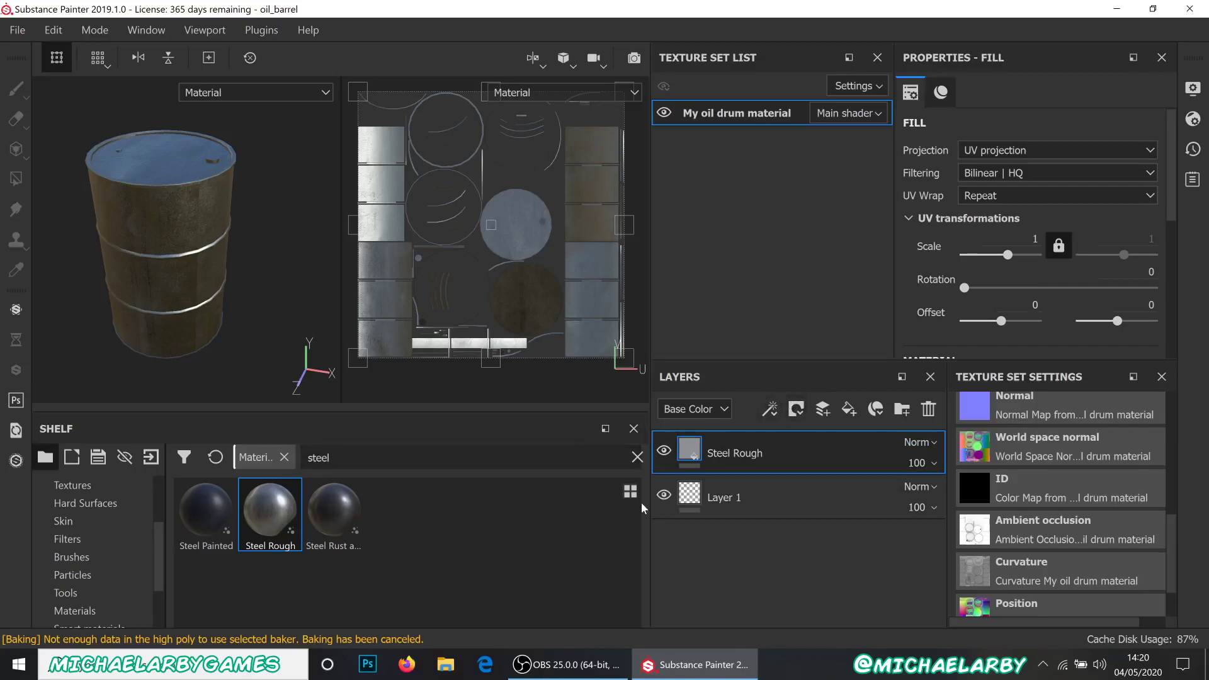
- Search the shelf materials for "paint" in place of "steel", and clear the search
scroll(130, 562, "down", 2)
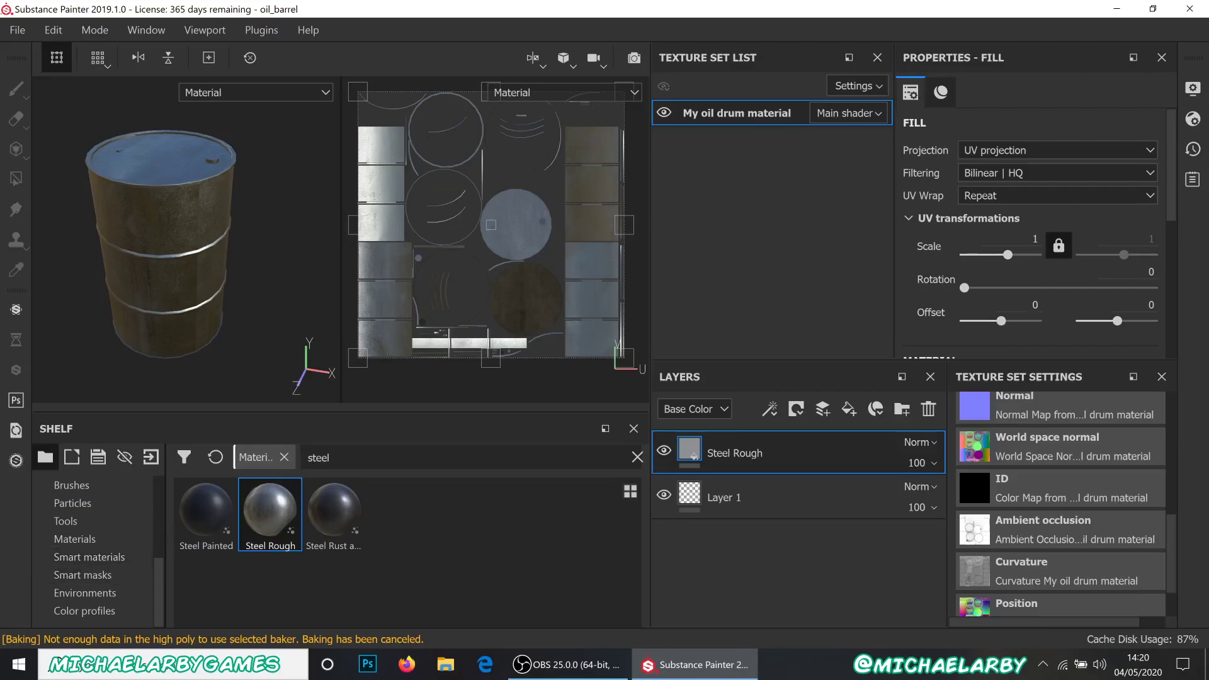
left_click(330, 457)
key("BackSpace")
key("BackSpace")
key("BackSpace")
key("BackSpace")
key("BackSpace")
type("paint")
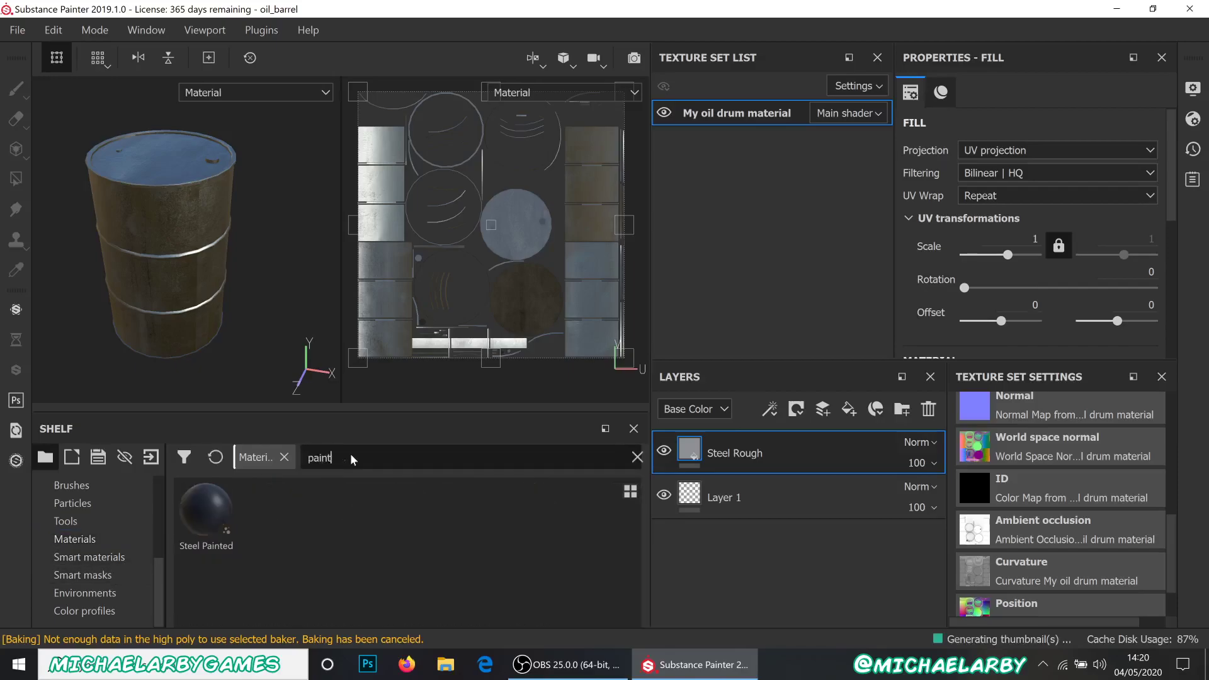
key("BackSpace")
key("BackSpace")
key("BackSpace")
key("BackSpace")
key("BackSpace")
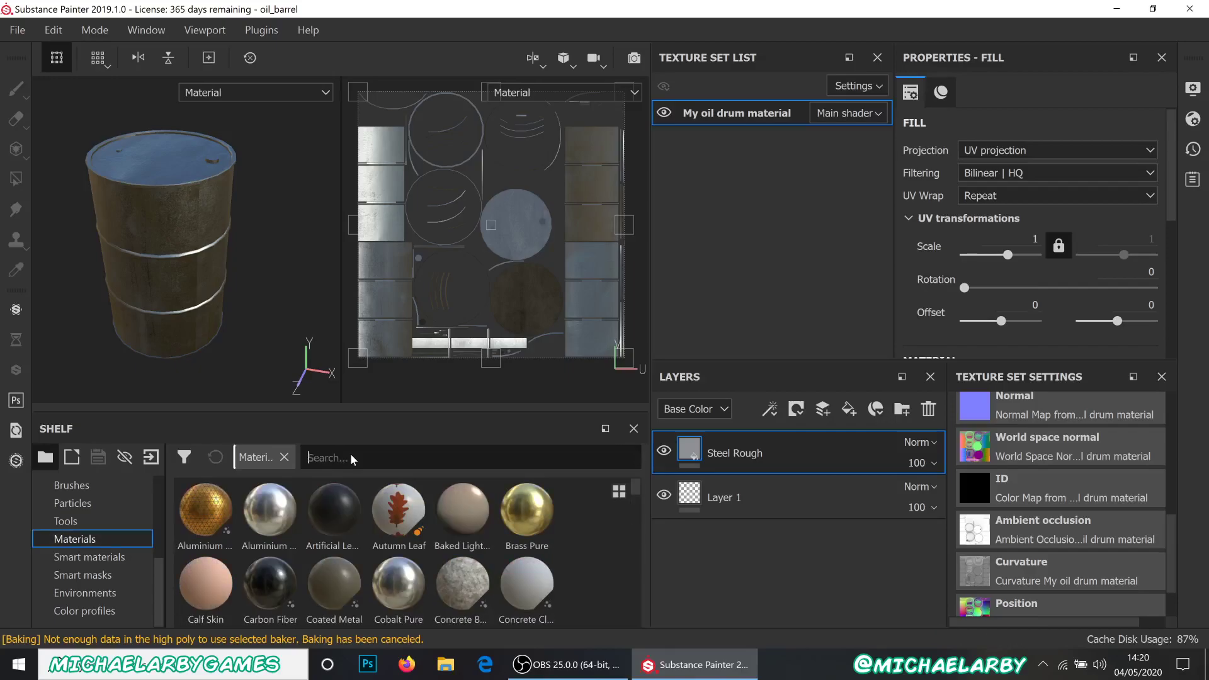
- Search the materials for "plast", apply Plastic Matte Pure to the barrel above Steel Rough, and compare the barrel with that layer hidden and shown
type("plast")
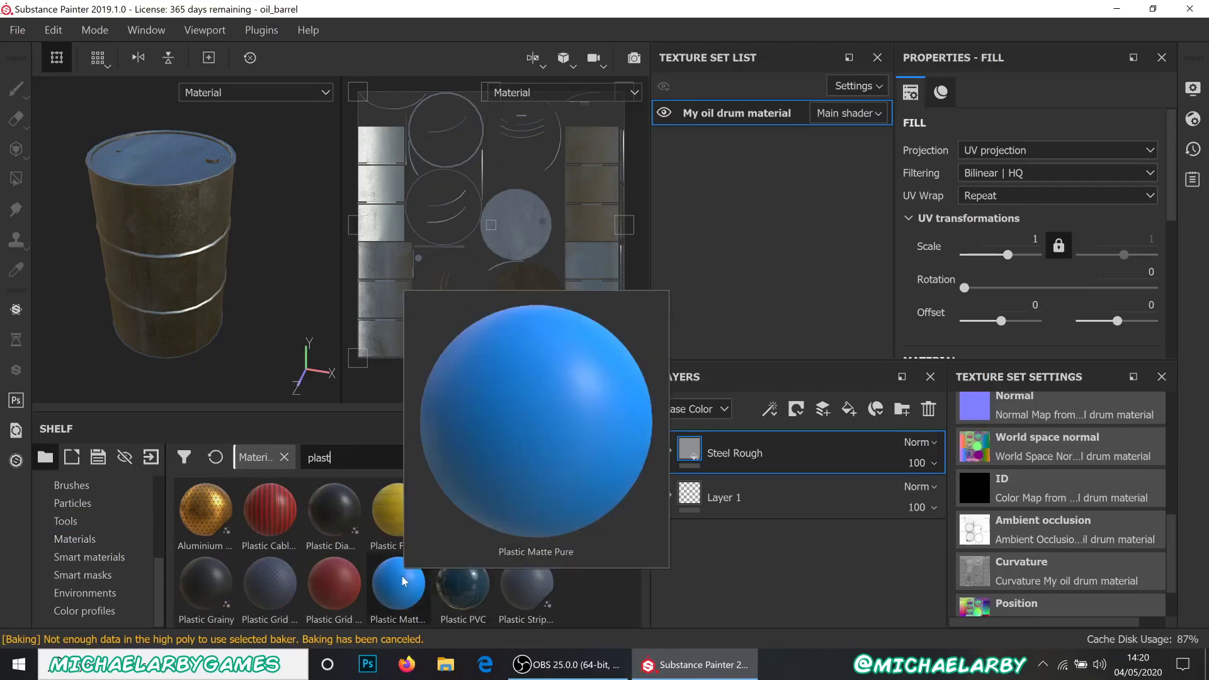
mouse_move(348, 592)
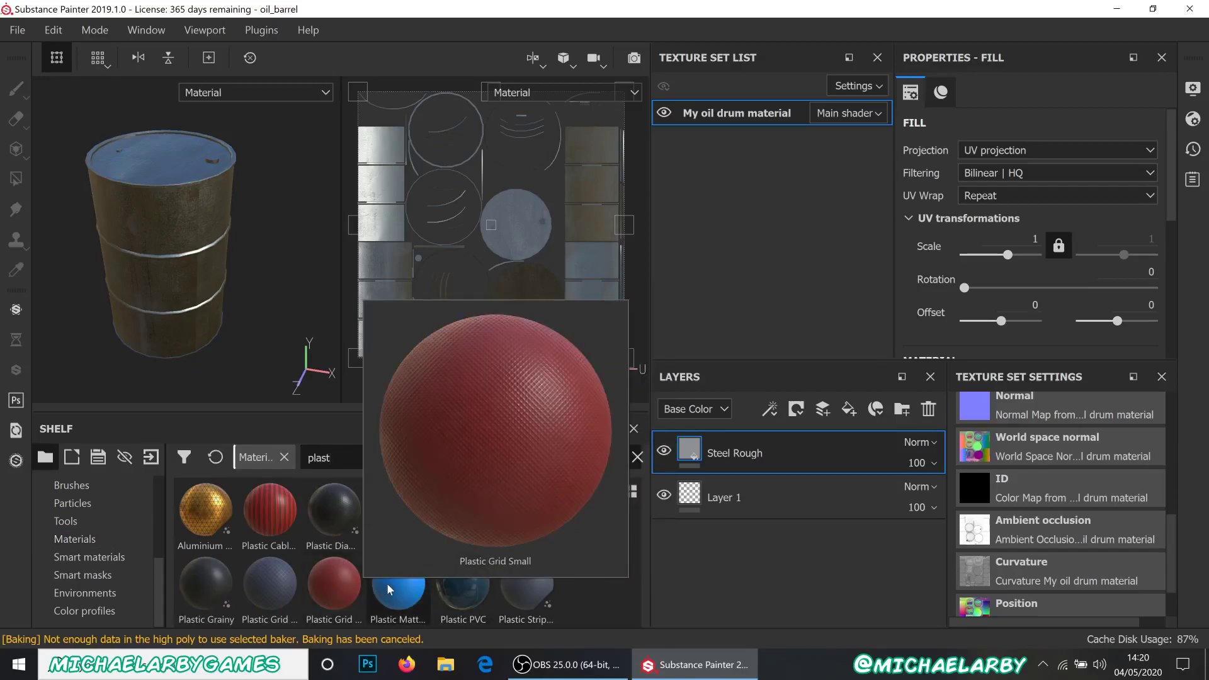
mouse_move(395, 592)
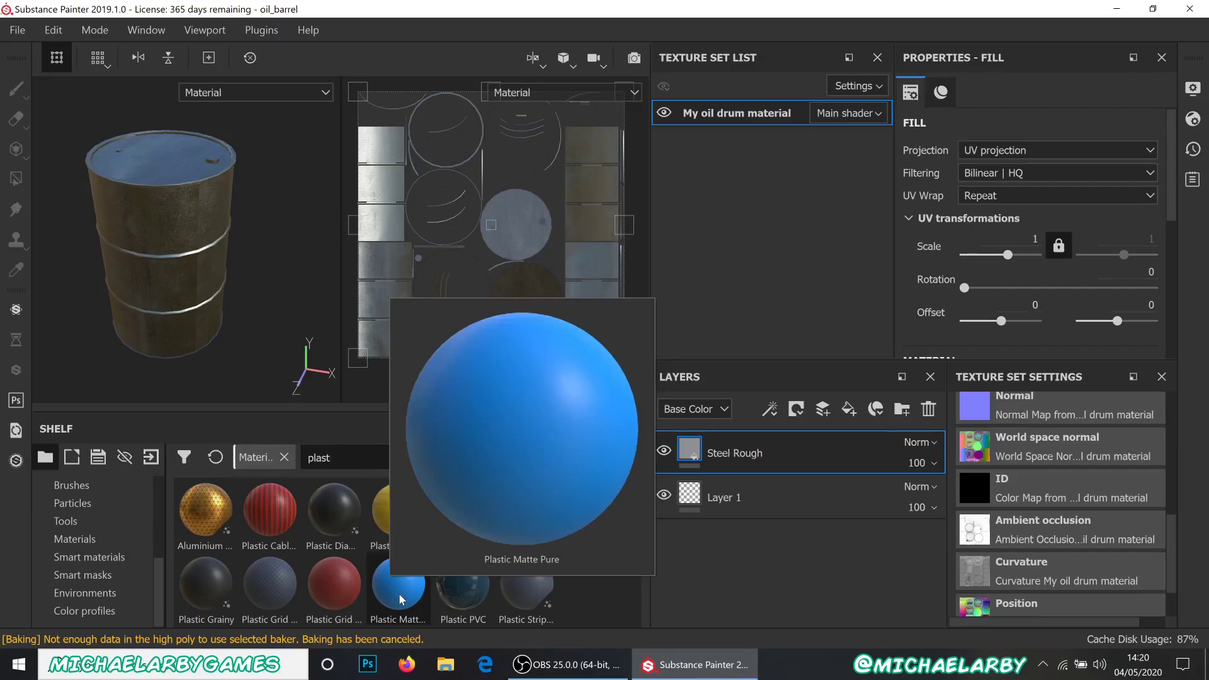
left_click(400, 599)
left_click_drag(389, 580, 180, 283)
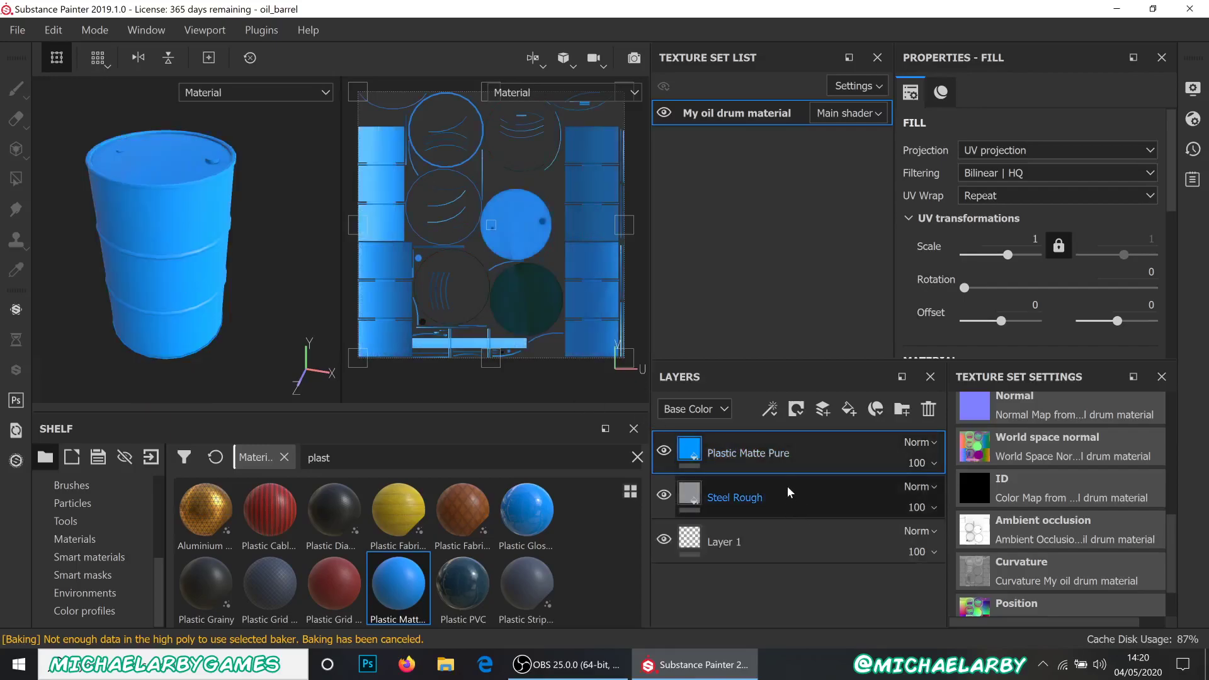
left_click(665, 453)
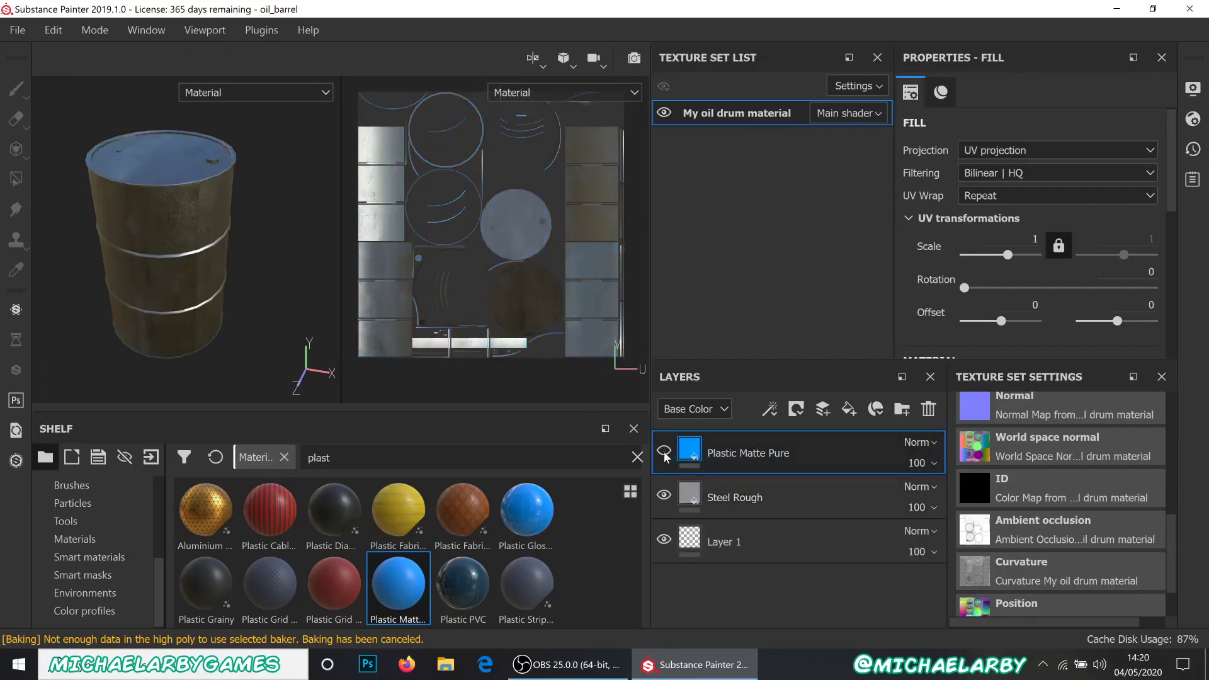
left_click(665, 453)
left_click_drag(219, 278, 197, 262, "alt")
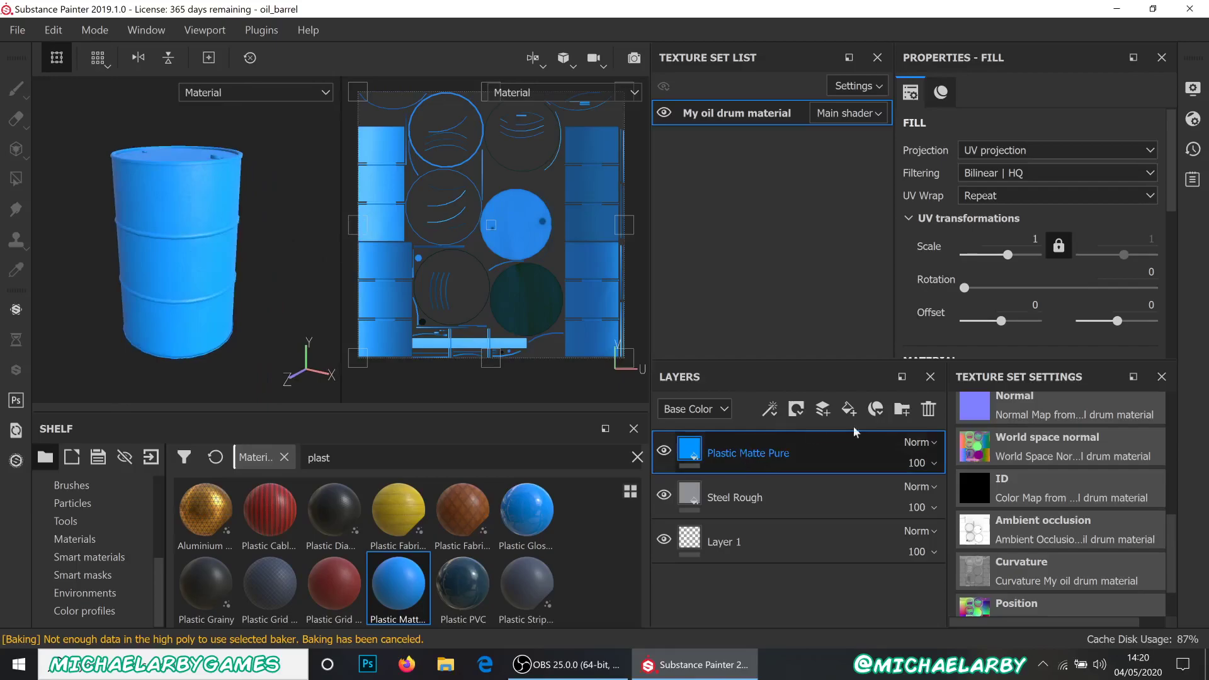
- Enlarge the Properties area, examine the Plastic Matte Pure layer's channel settings, and compare the barrel with its metal channel off and on
left_click_drag(999, 362, 998, 433)
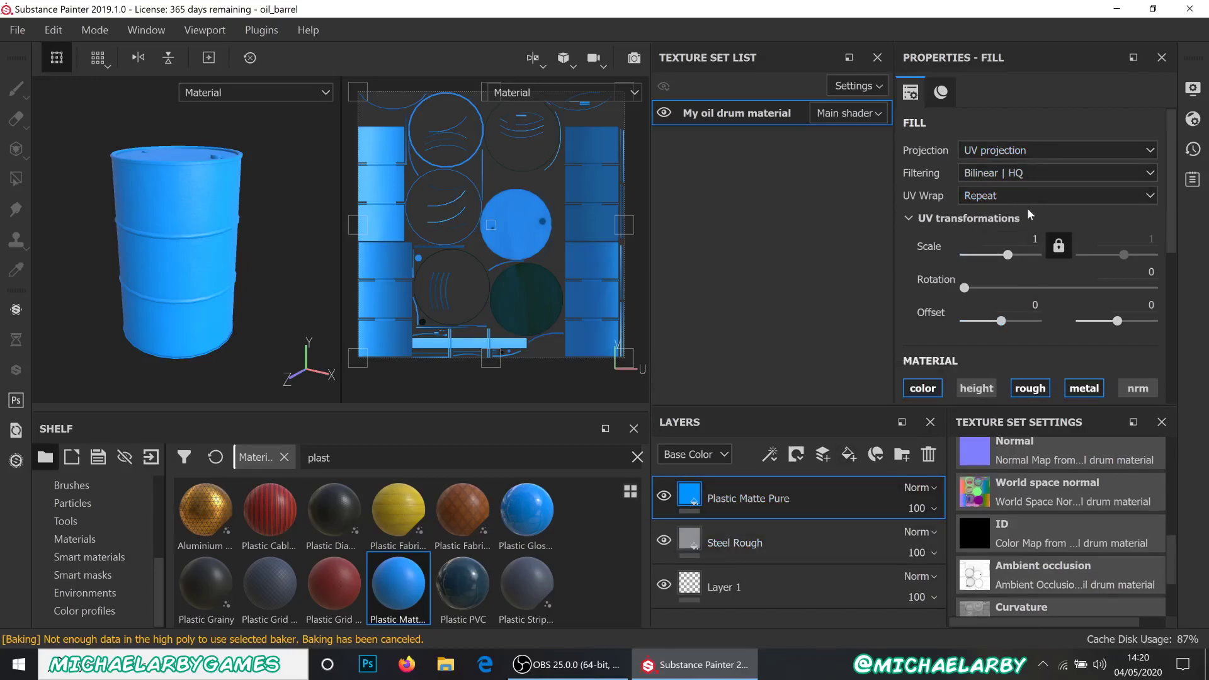
scroll(1030, 215, "down", 3)
scroll(1030, 215, "down", 1)
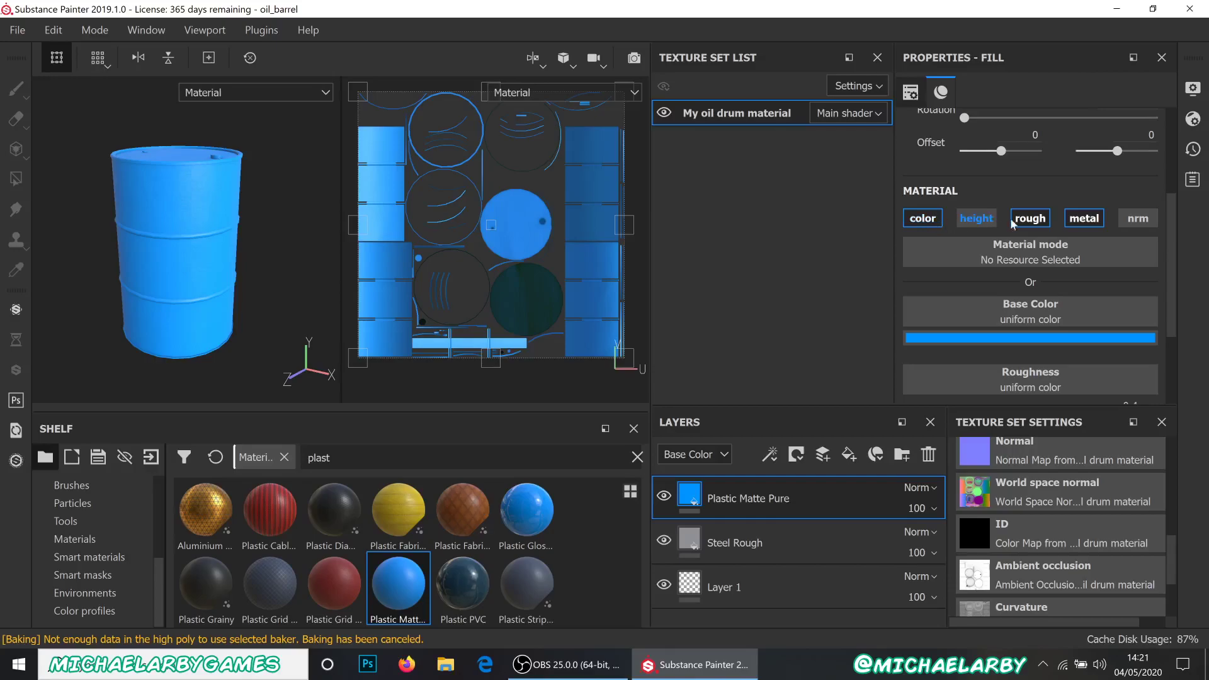
scroll(1058, 236, "down", 3)
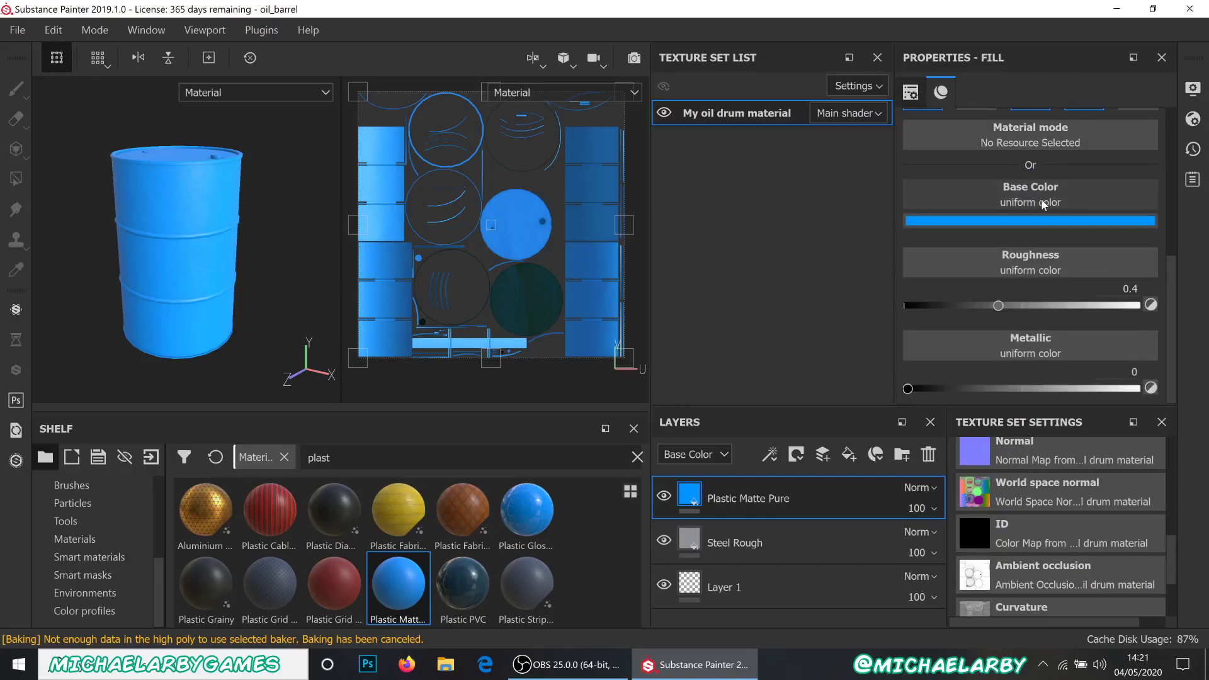
scroll(1075, 347, "up", 3)
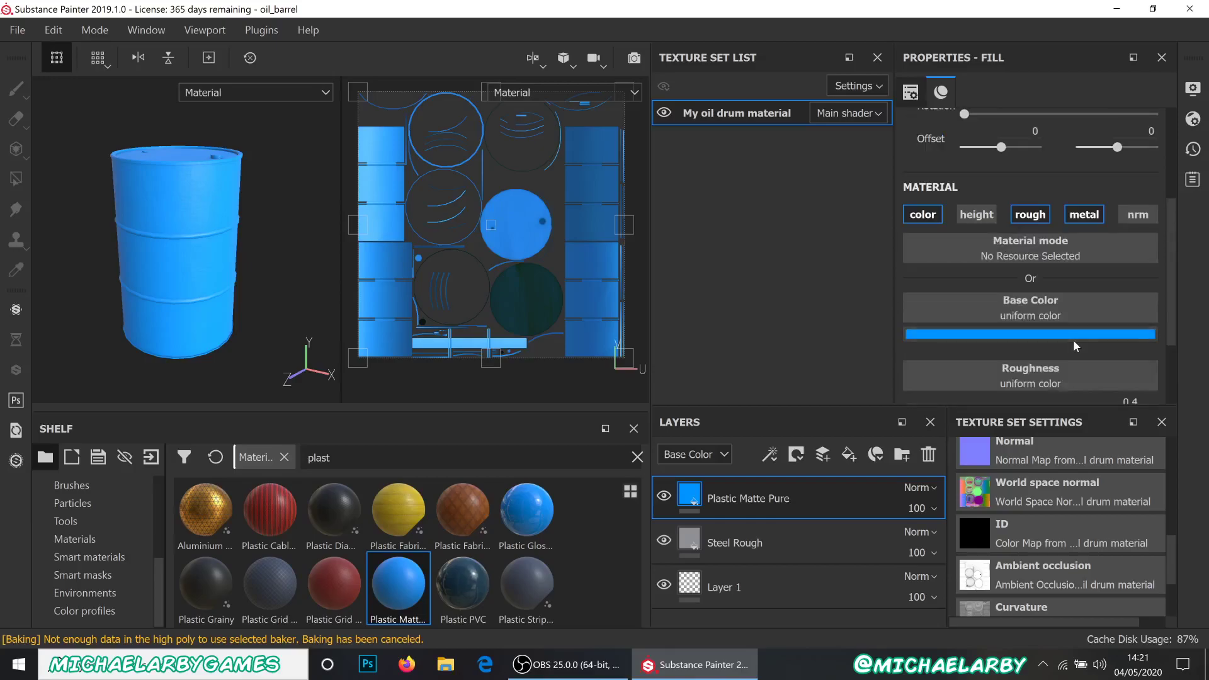
scroll(1074, 343, "down", 2)
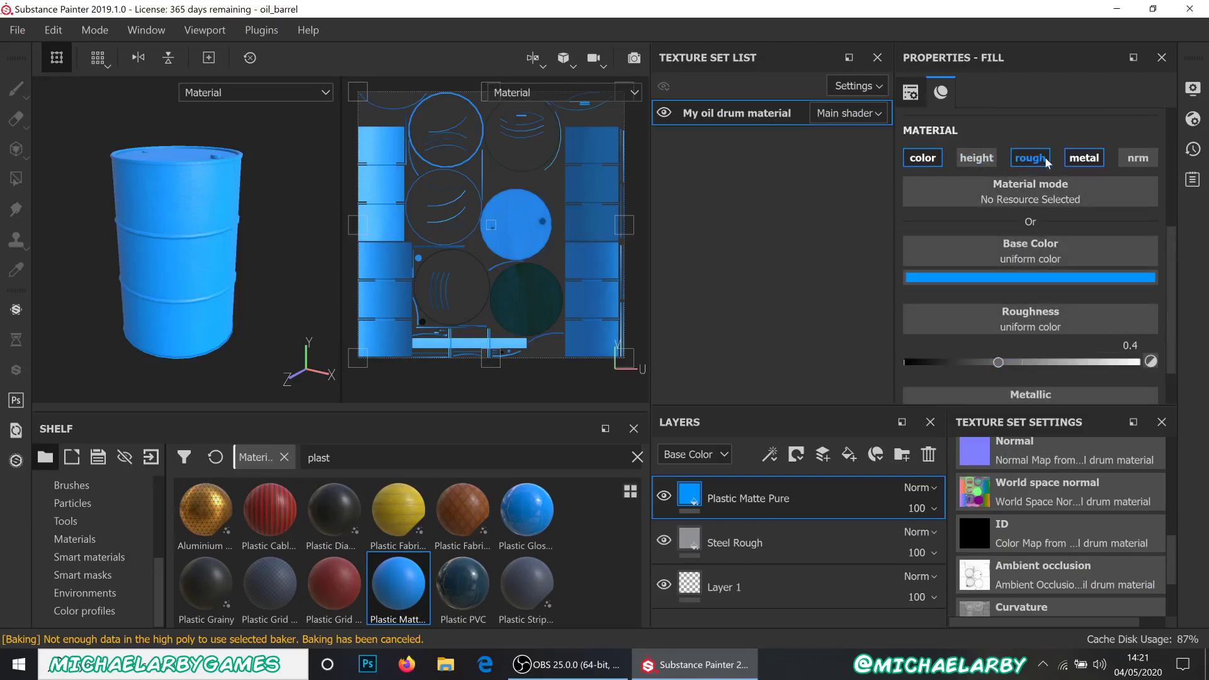
left_click(1084, 158)
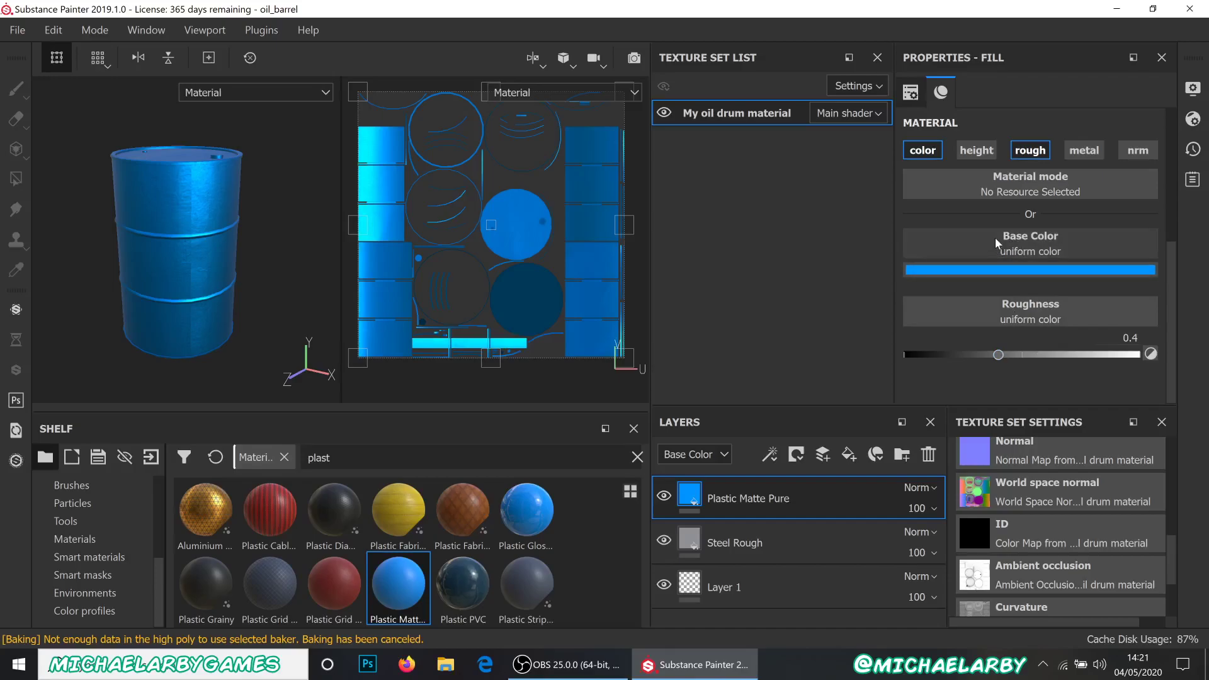
scroll(1023, 286, "down", 1)
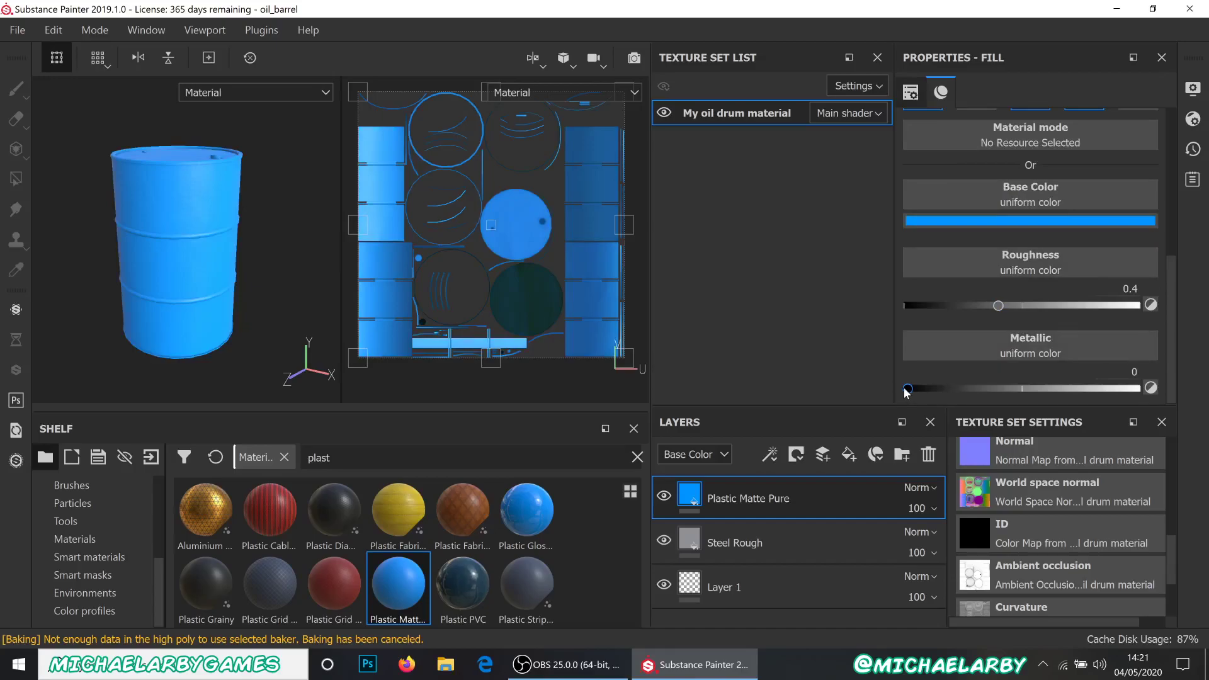
- Set the Plastic Matte Pure layer's metallic to 0 and its roughness to about 0.27
left_click_drag(910, 389, 834, 403)
left_click(998, 306)
left_click_drag(997, 308, 953, 312)
left_click_drag(230, 254, 261, 247, "alt")
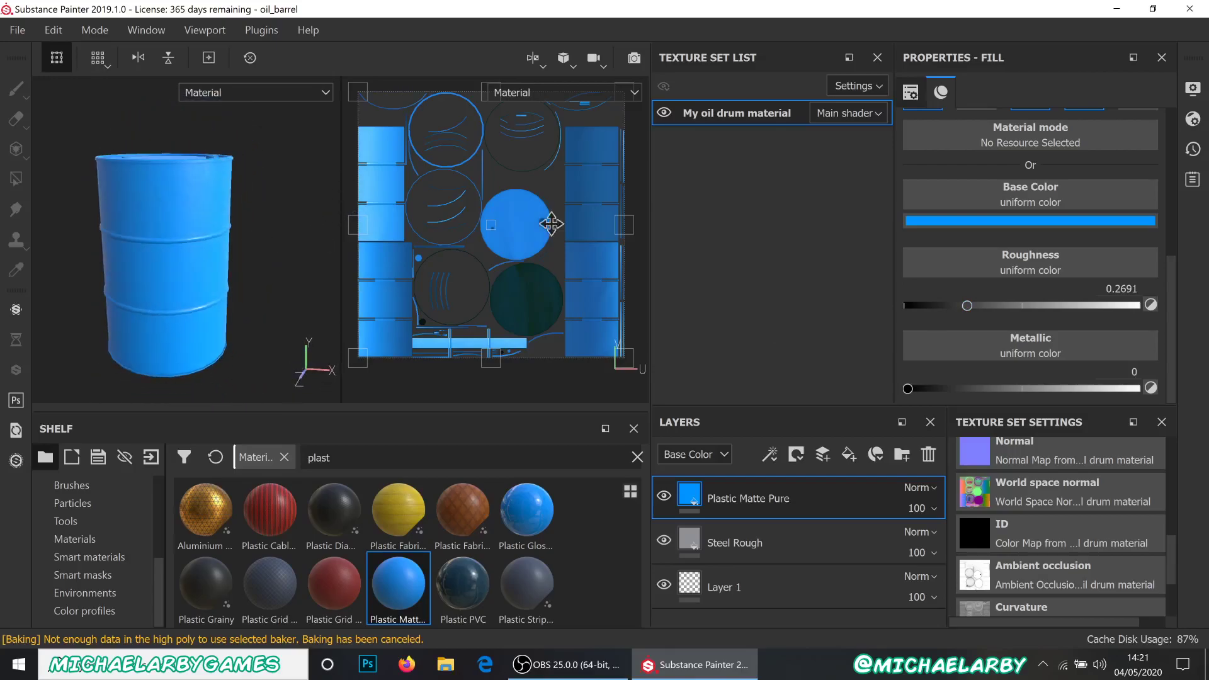
- Set the Plastic Matte Pure layer's base color to bright yellow with hue 0.168, and check the barrel from above
left_click(1001, 221)
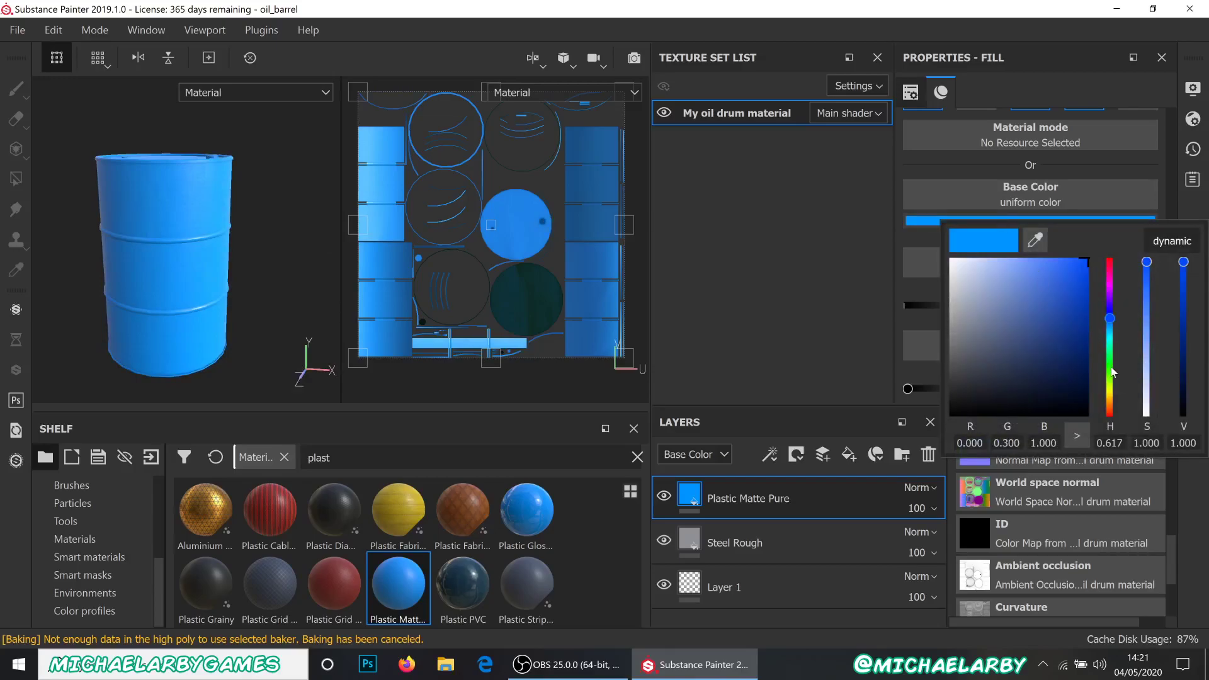
left_click(1110, 392)
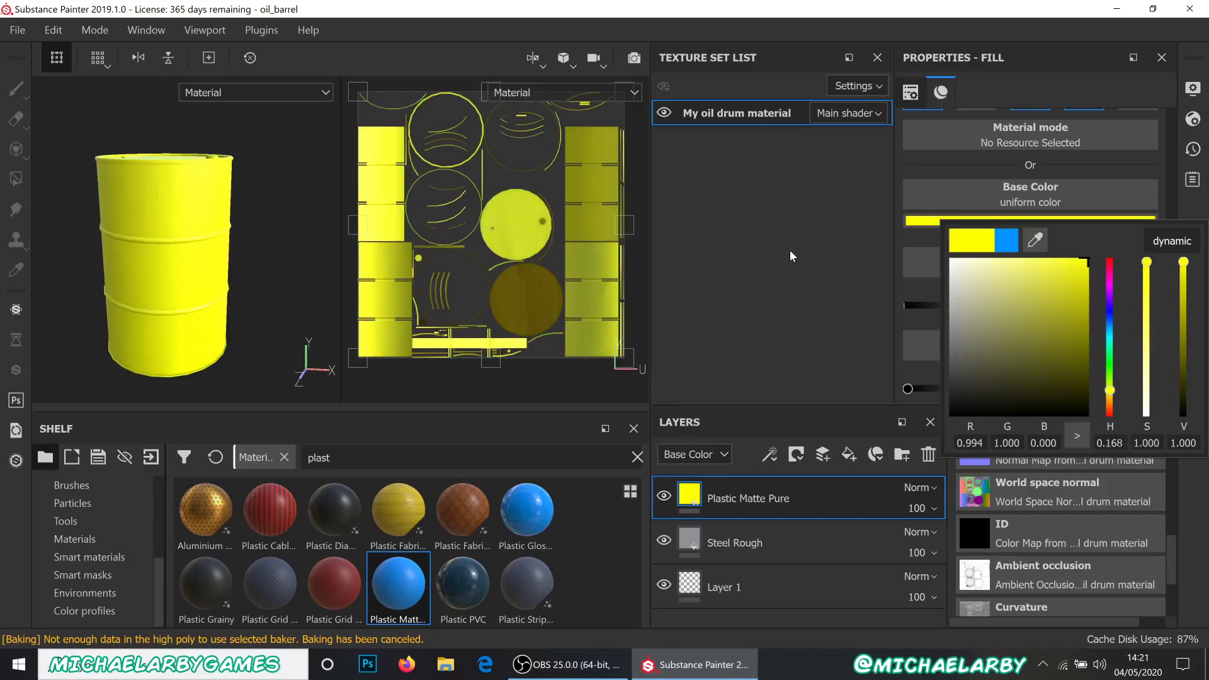
left_click(824, 254)
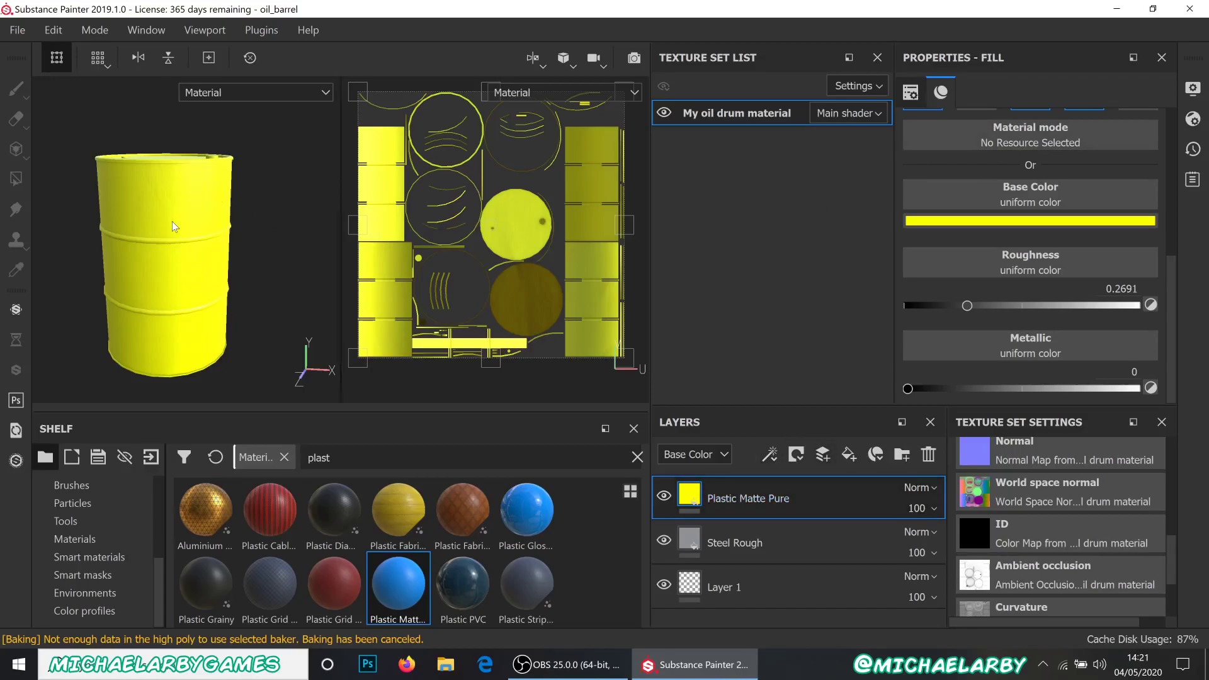
left_click_drag(222, 252, 263, 299, "alt")
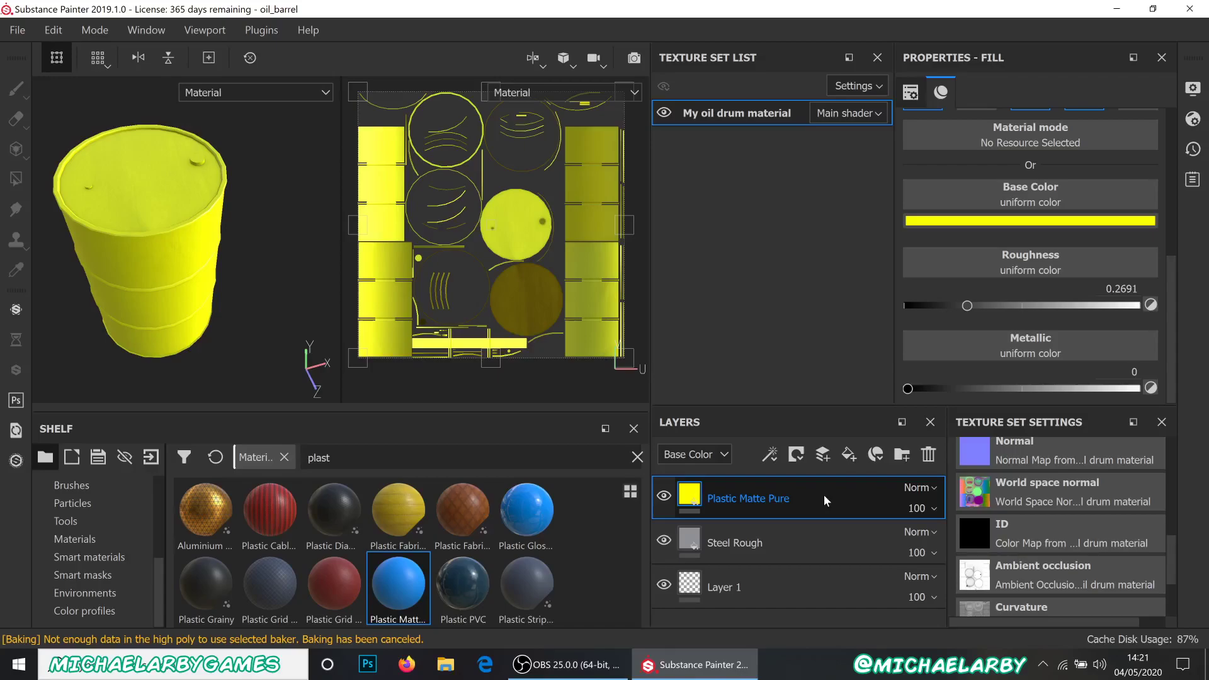
- Duplicate the yellow Plastic Matte Pure layer and select the original layer beneath the copy
right_click(823, 495)
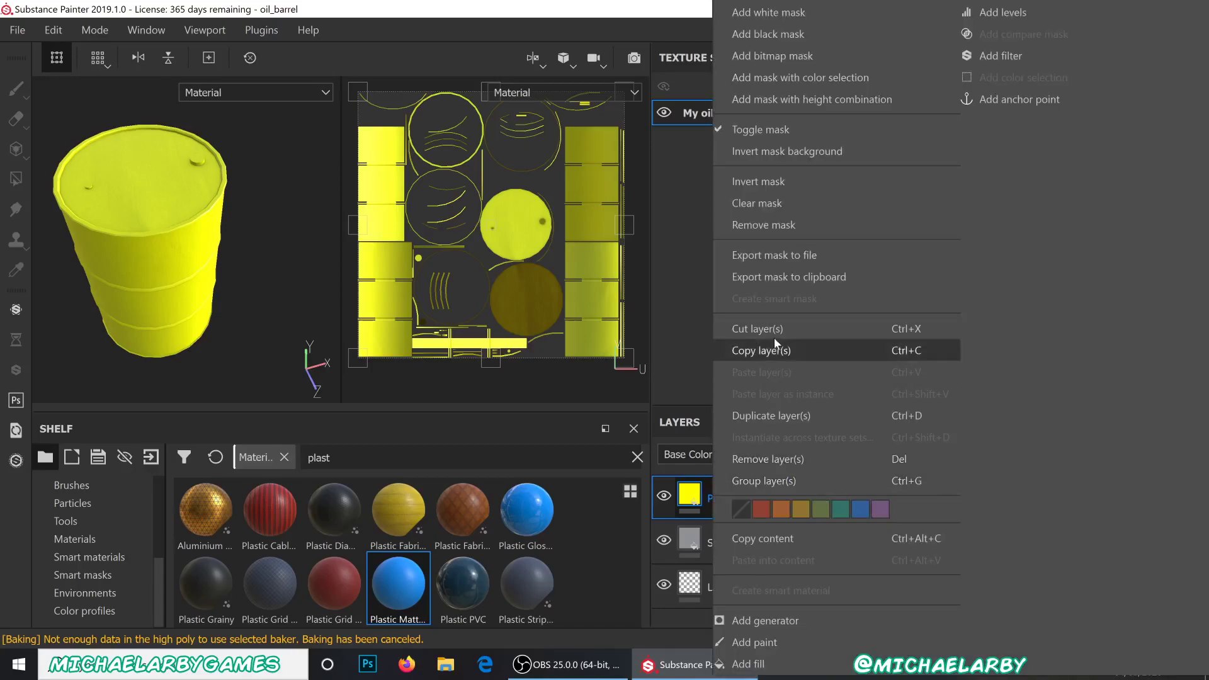
left_click(789, 416)
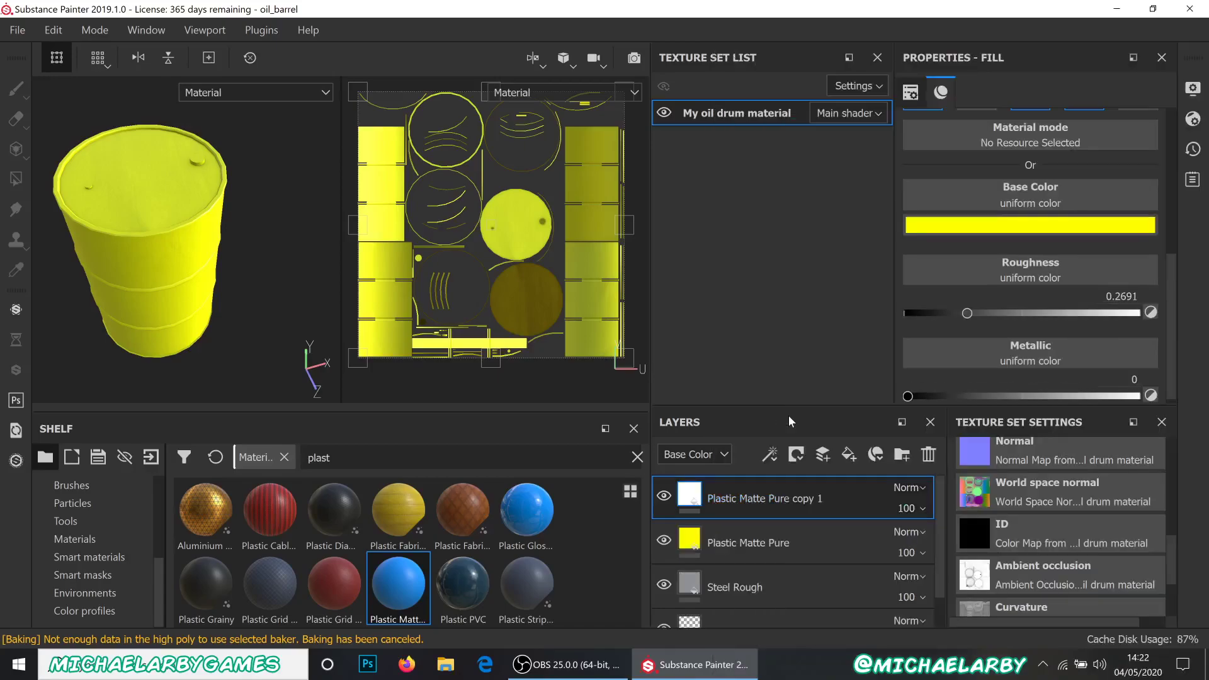
left_click(820, 559)
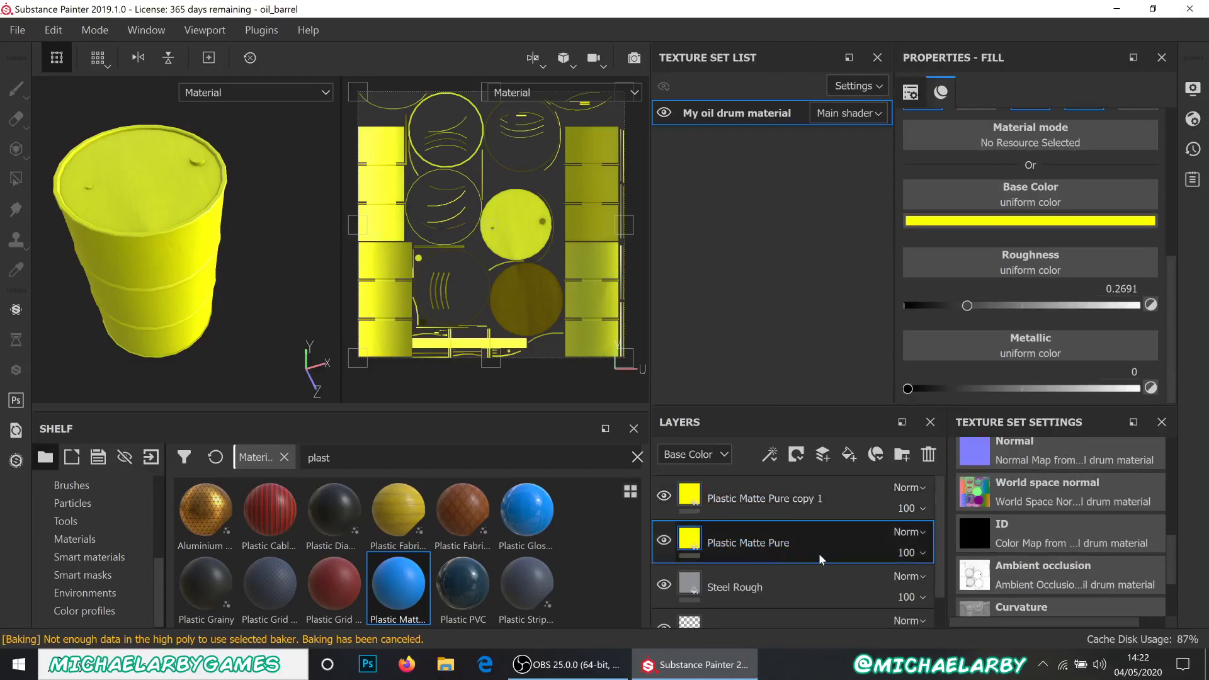
- Set the Plastic Matte Pure copy 1 layer's base color to pure red with hue 1.000, and add a black mask to it
left_click(822, 504)
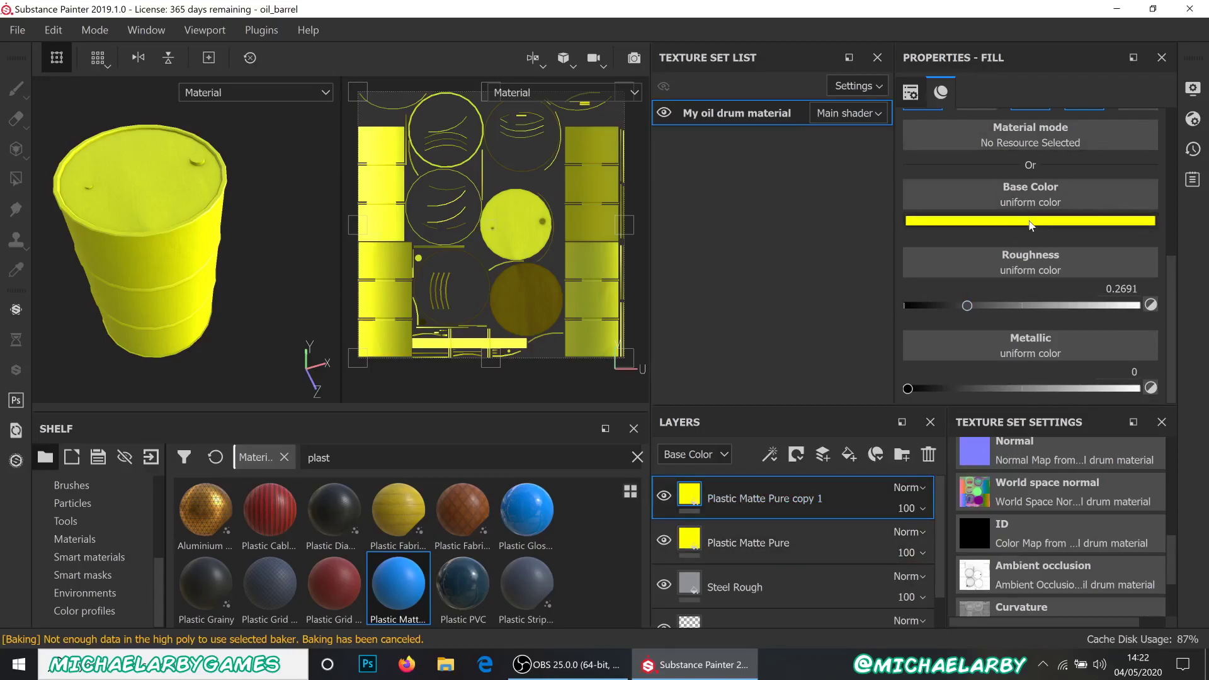
left_click(1030, 221)
left_click_drag(1111, 272, 1112, 257)
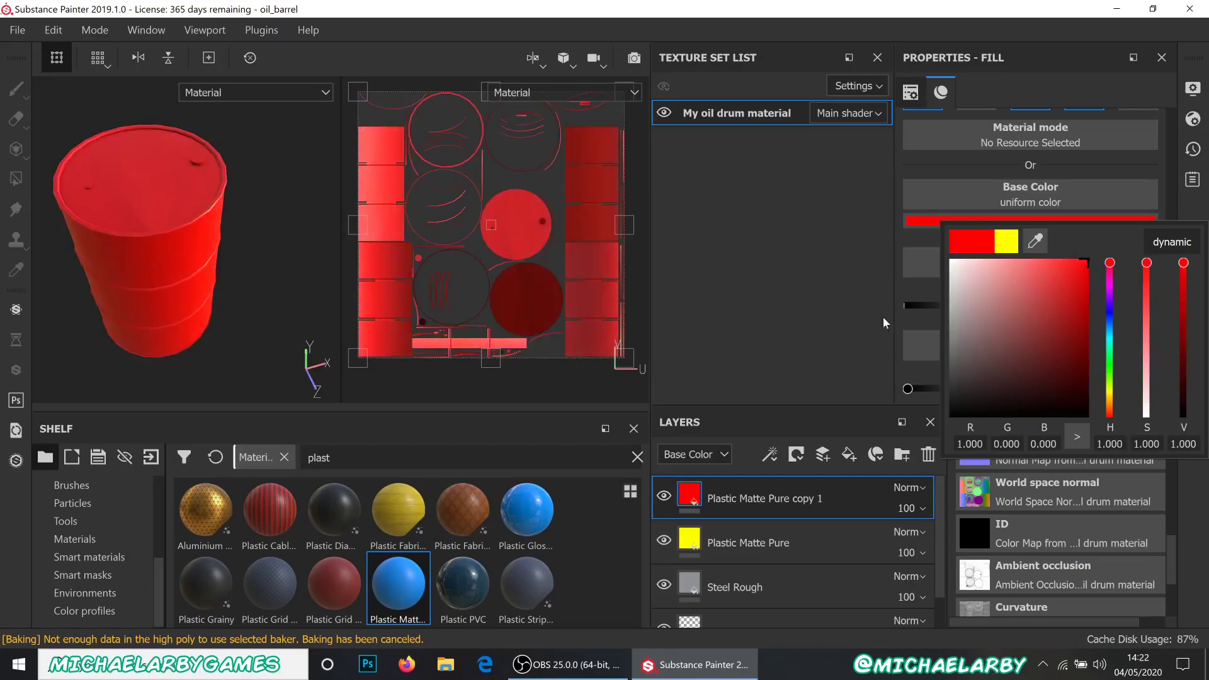
left_click_drag(216, 329, 214, 281, "alt")
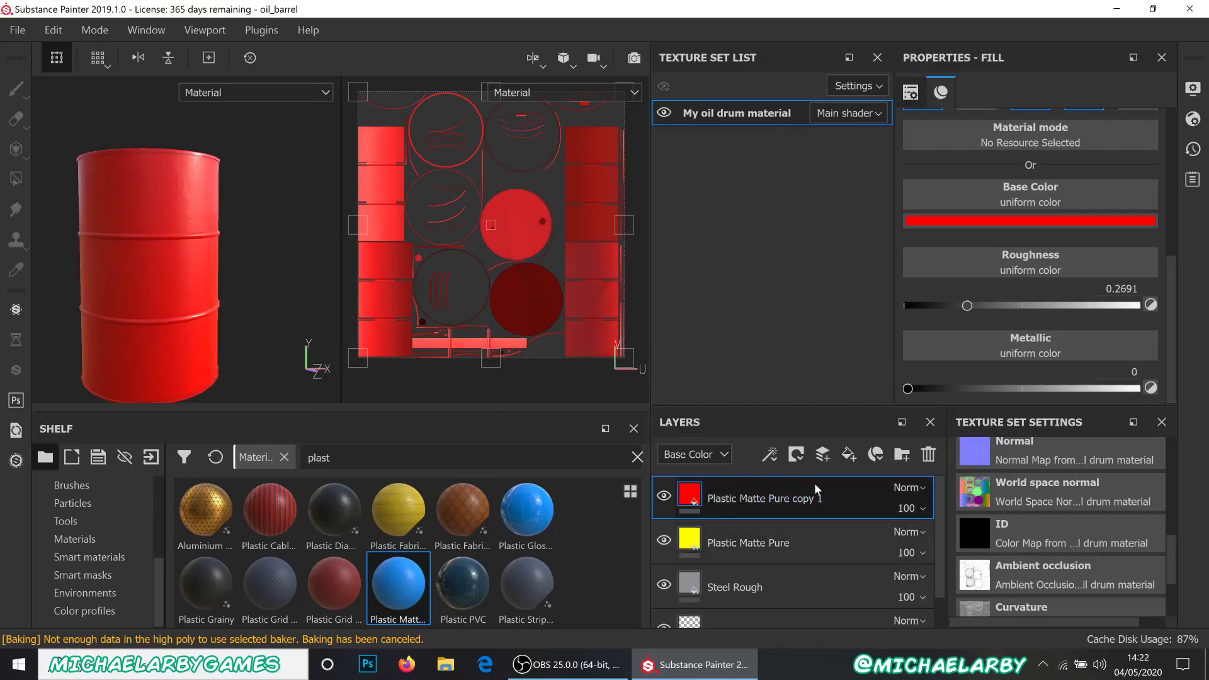
left_click(796, 455)
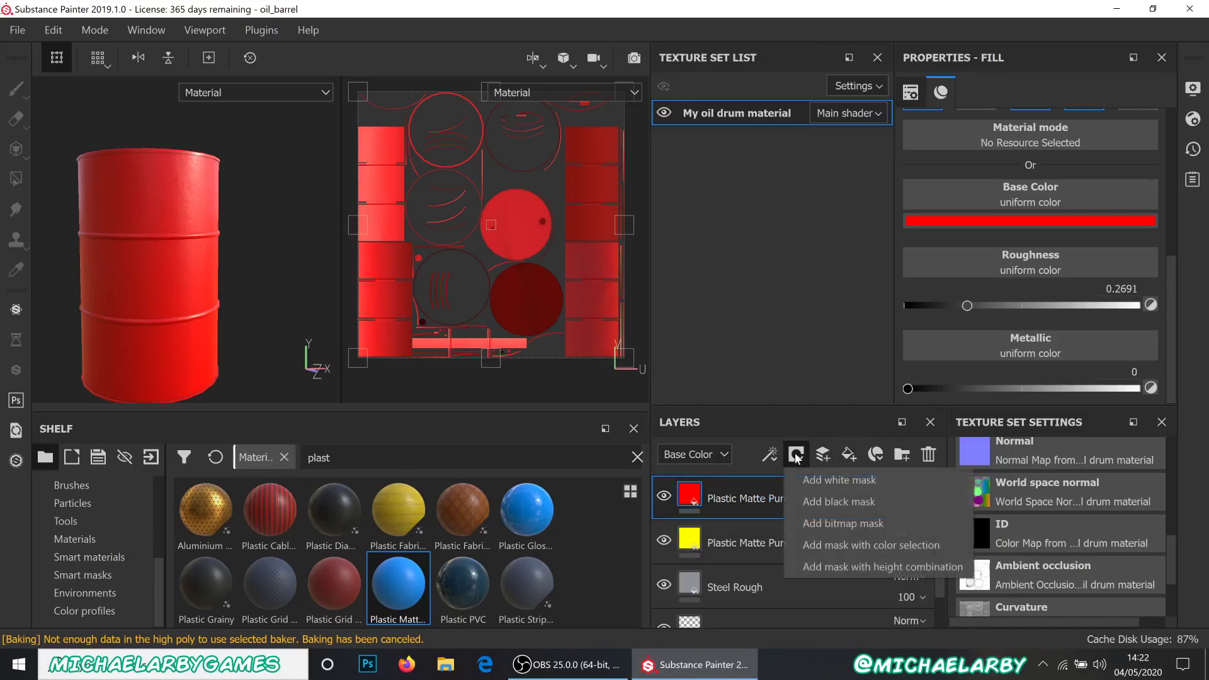
left_click(817, 502)
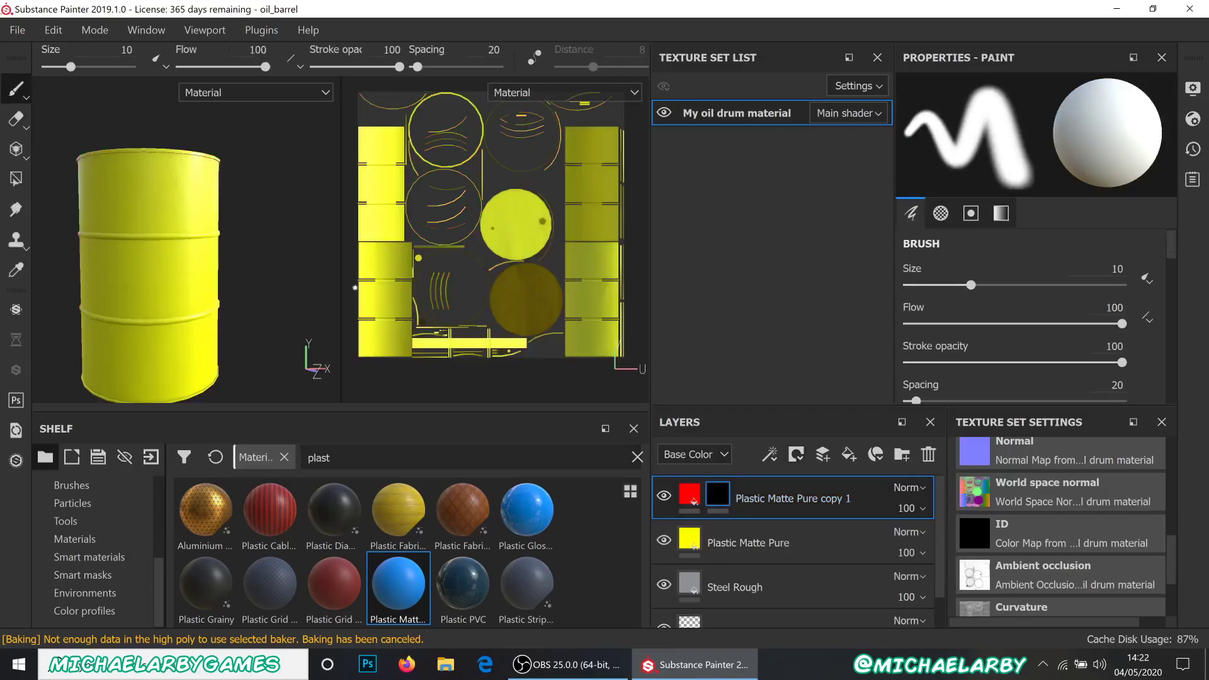
- Try brushing a freehand red mark through the layer's black mask on the barrel's middle section, and undo the stroke
scroll(209, 258, "up", 1)
middle_click_drag(248, 291, 294, 271, "alt")
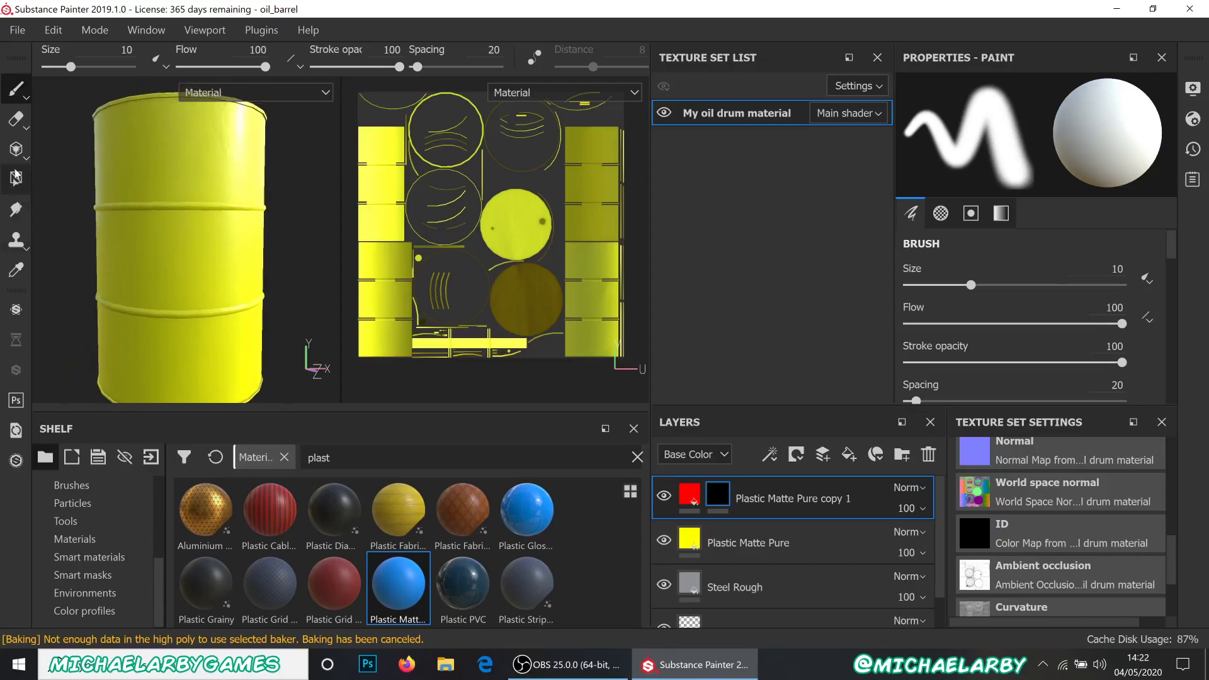
left_click(718, 495)
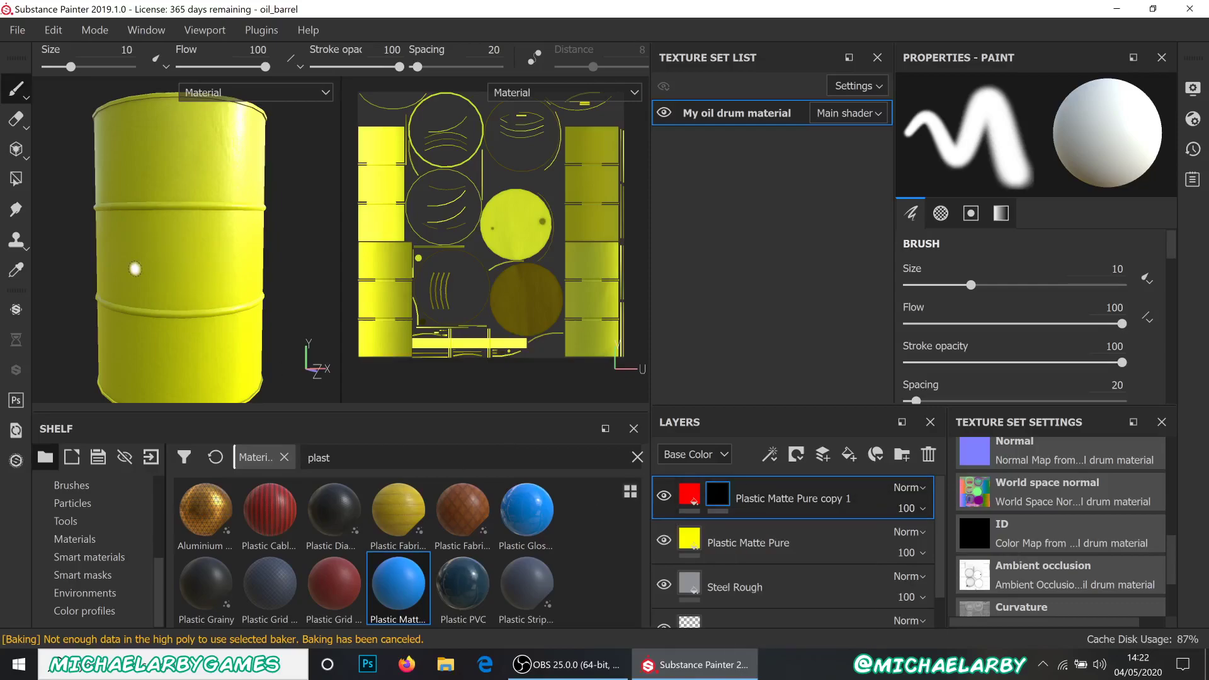
mouse_move(158, 280)
left_mouse_down()
mouse_move(211, 296)
mouse_move(173, 243)
mouse_move(149, 256)
mouse_move(199, 290)
left_mouse_up()
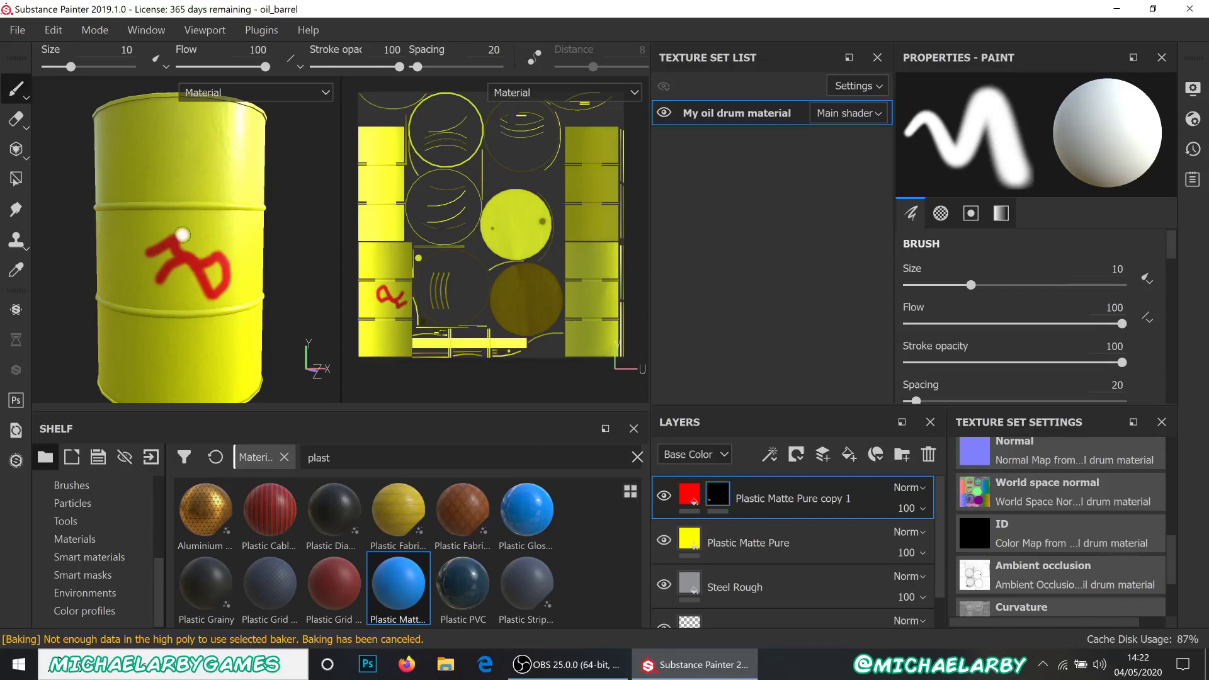
key("ctrl+z")
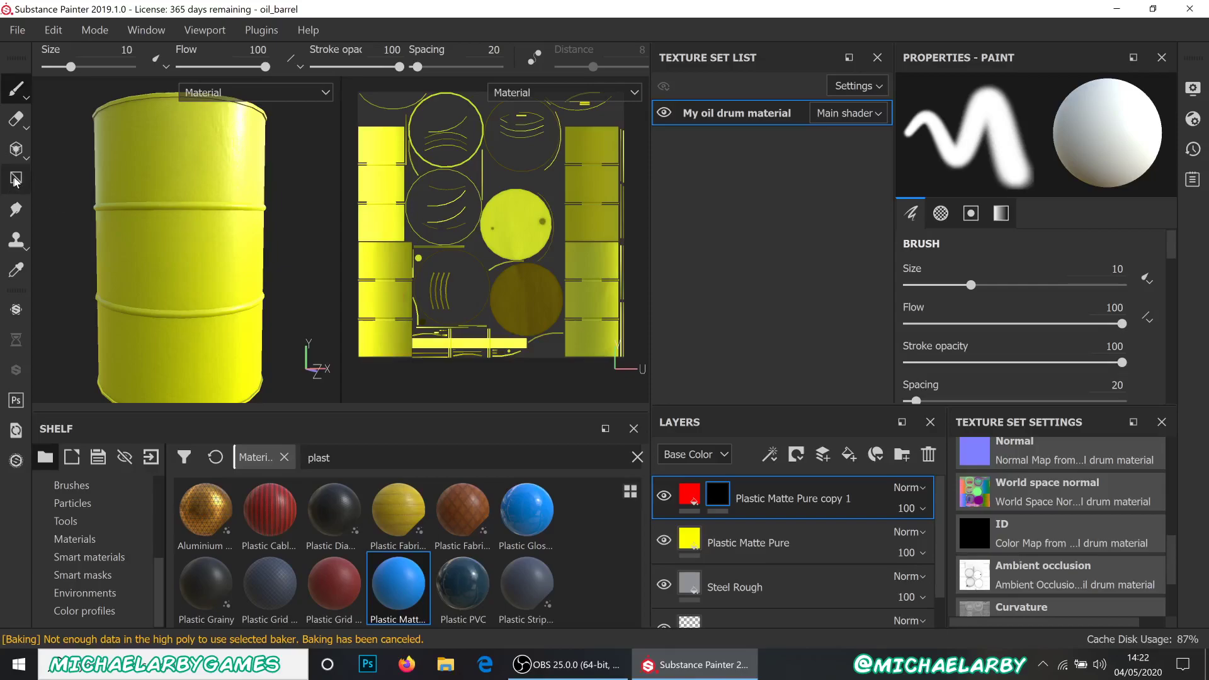
- Use Polygon Fill on the mask to reveal red on the first run of faces in the barrel's middle band
left_click(17, 181)
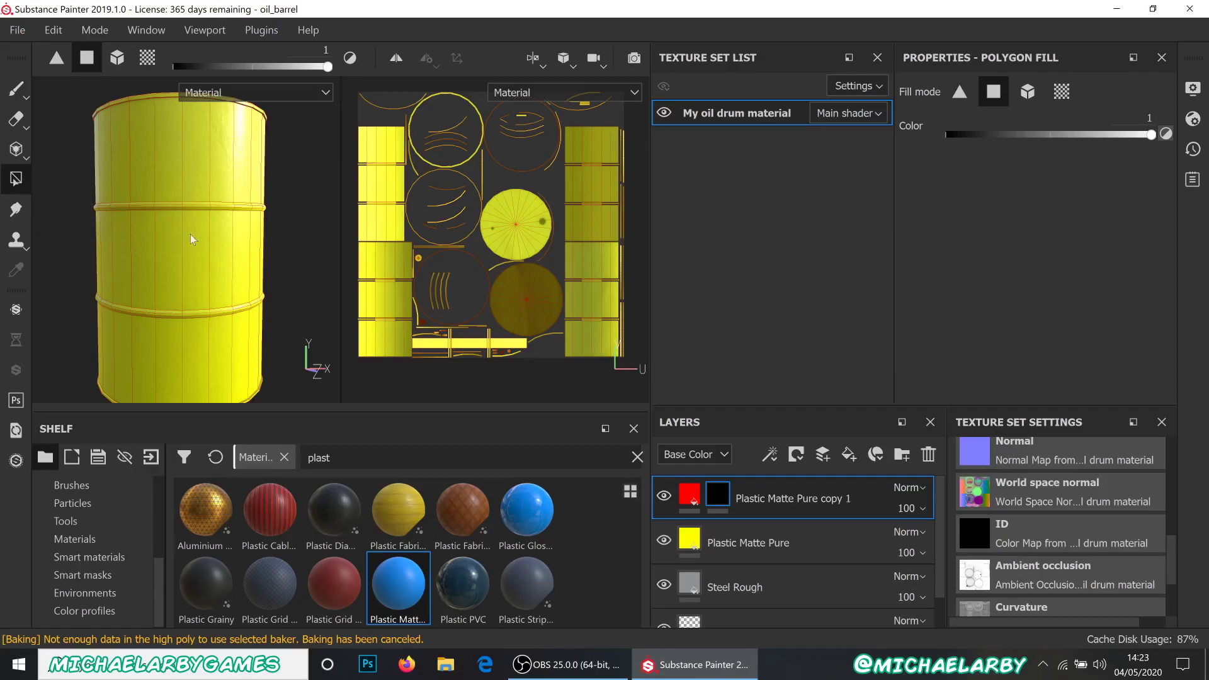
mouse_move(167, 269)
left_mouse_down()
mouse_move(233, 262)
mouse_move(117, 260)
left_mouse_up()
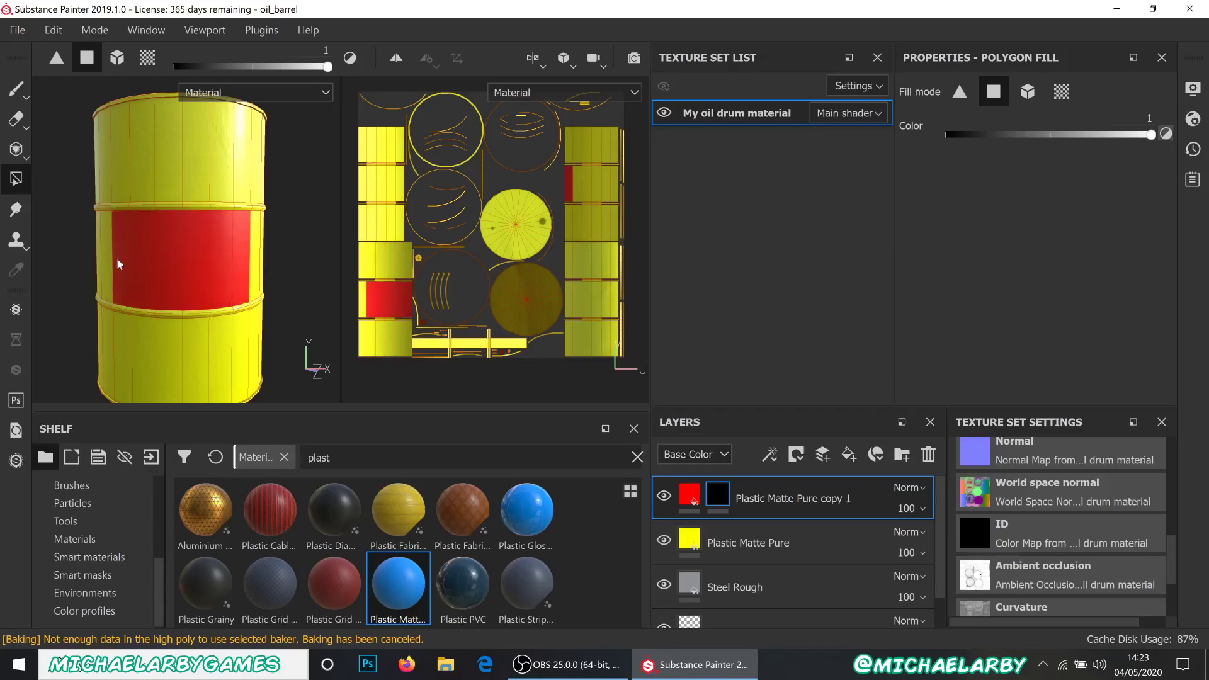
left_click(259, 249)
left_click_drag(288, 258, 165, 257, "alt")
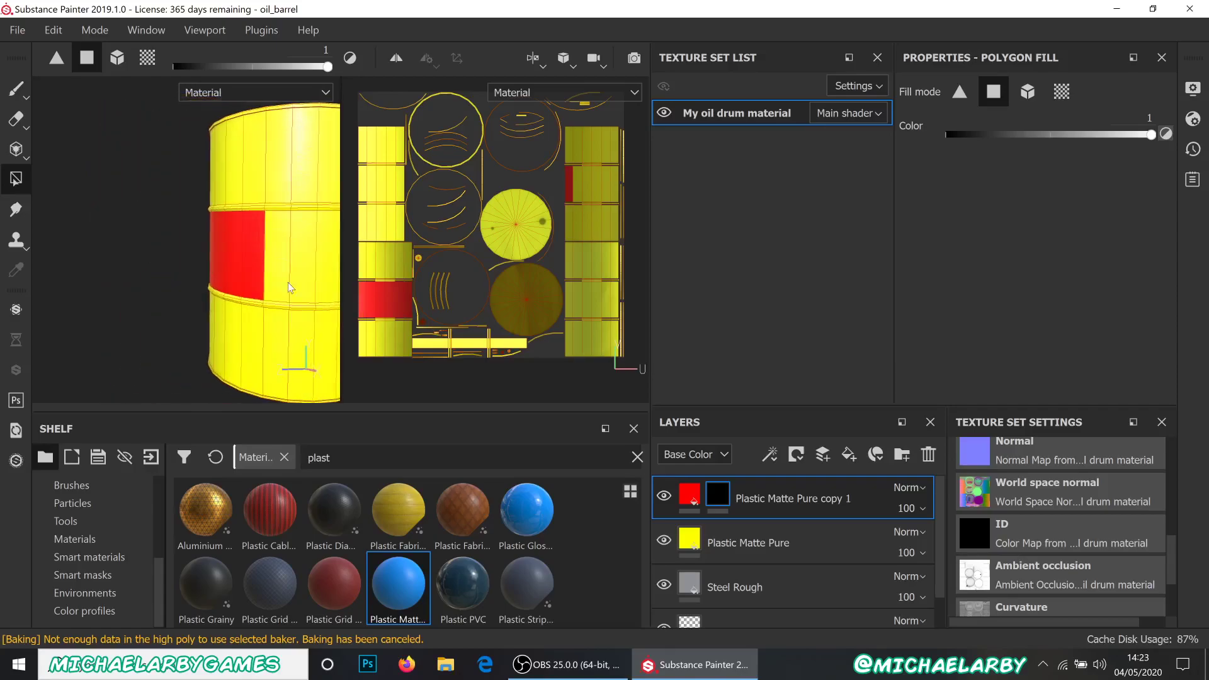
scroll(409, 308, "up", 6)
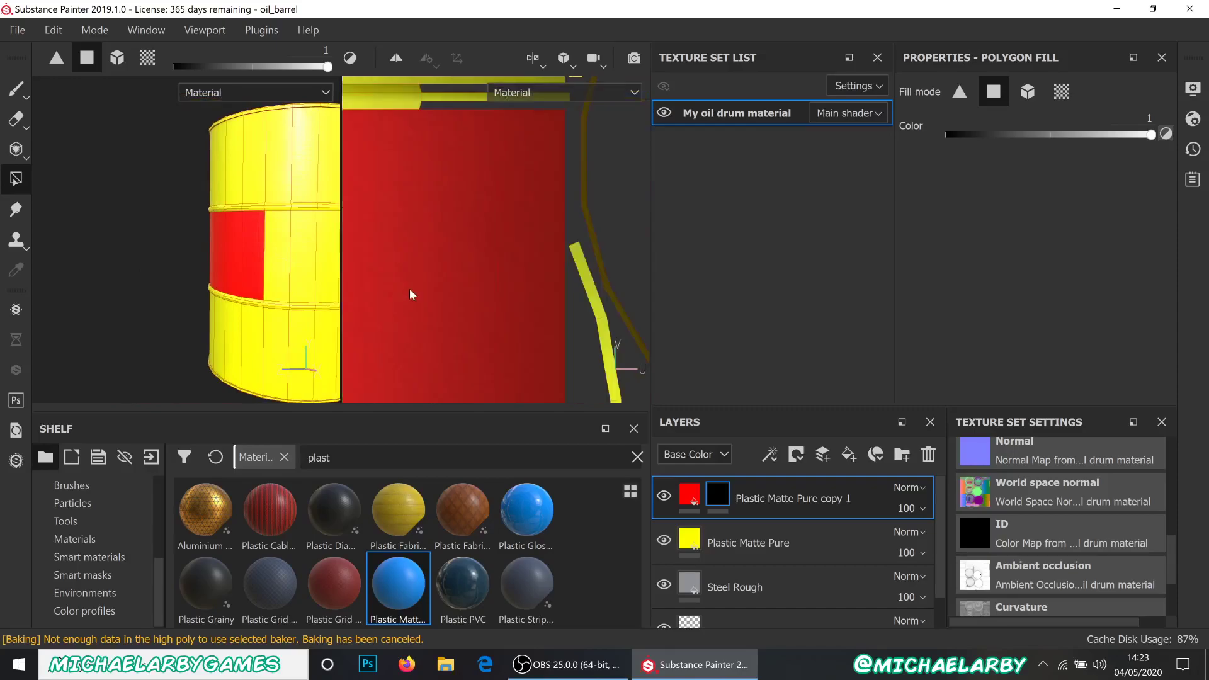
scroll(409, 288, "down", 5)
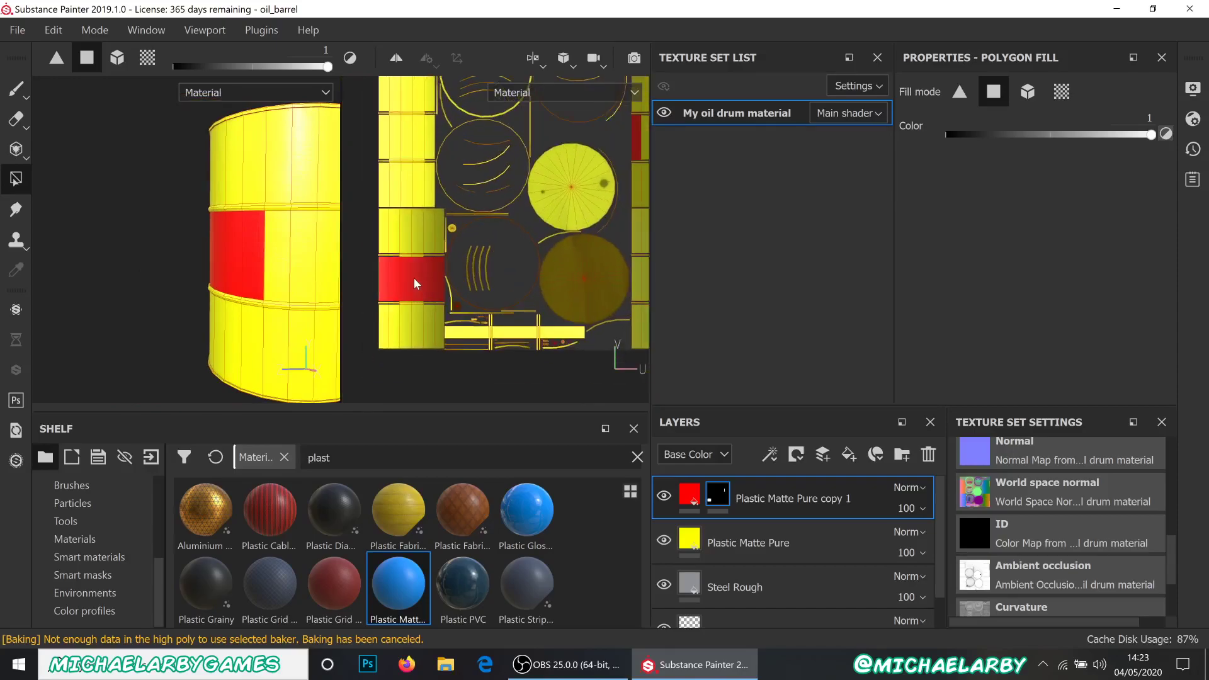
scroll(273, 249, "up", 5)
left_click_drag(274, 255, 230, 259)
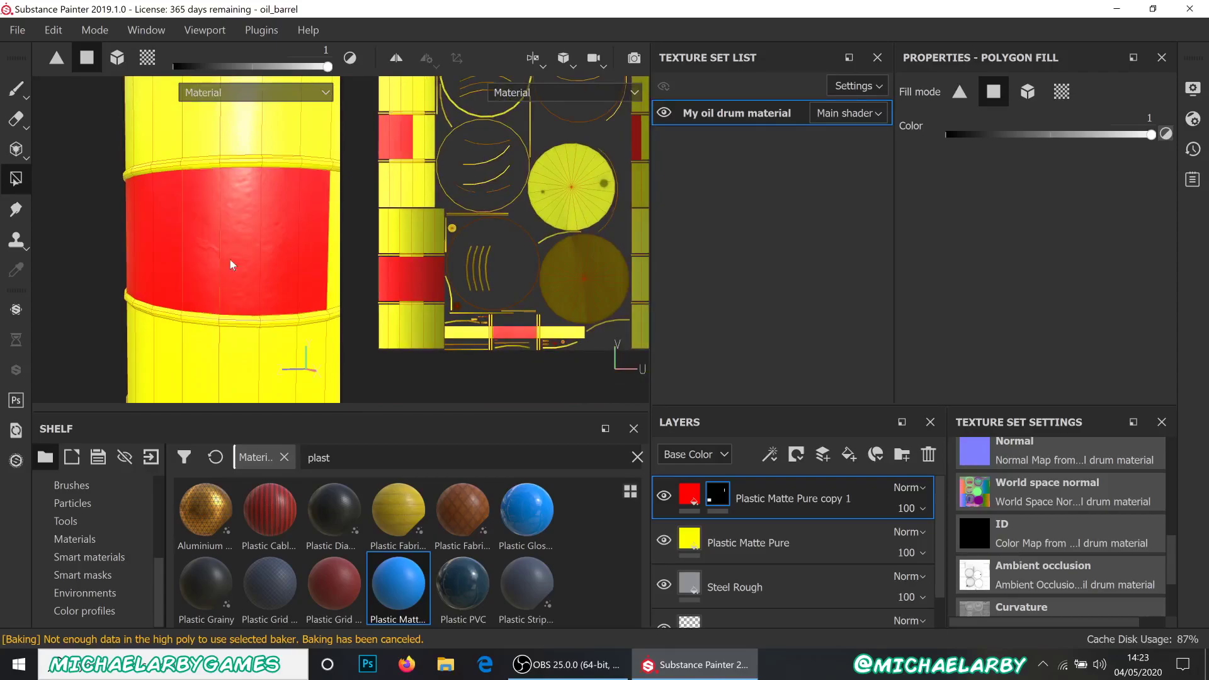
middle_click_drag(222, 245, 112, 232)
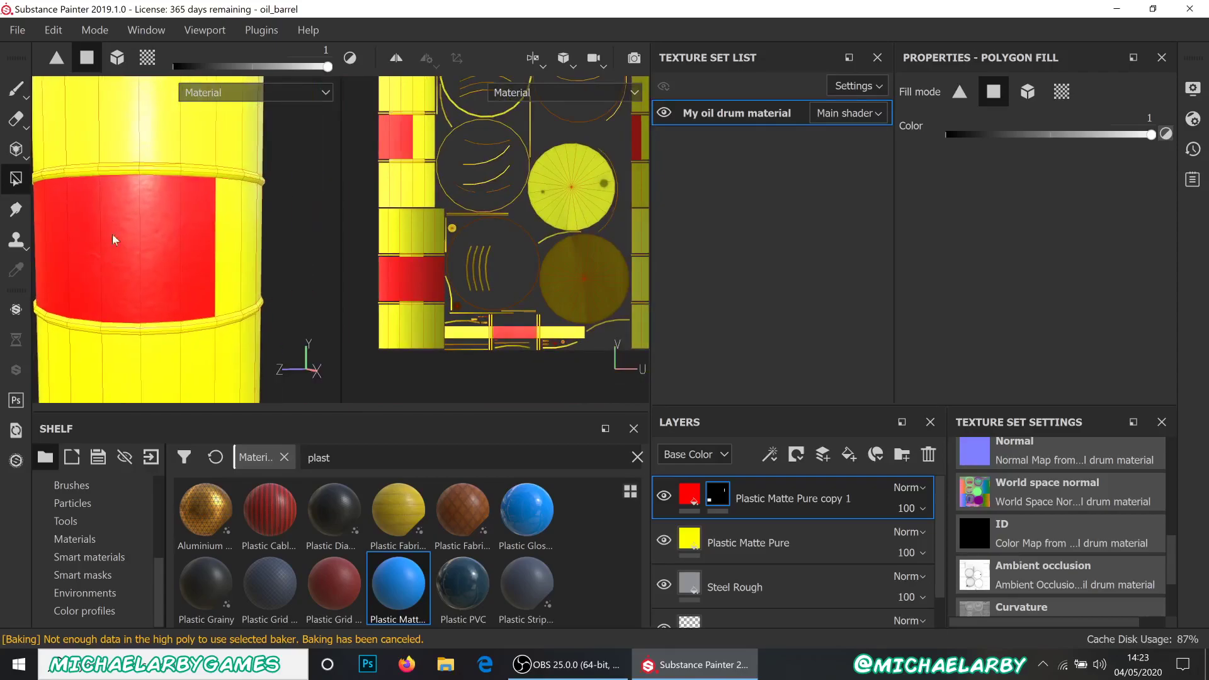
- Try mesh fill mode on the barrel body from the unfilled faces beside the red band
left_click(117, 60)
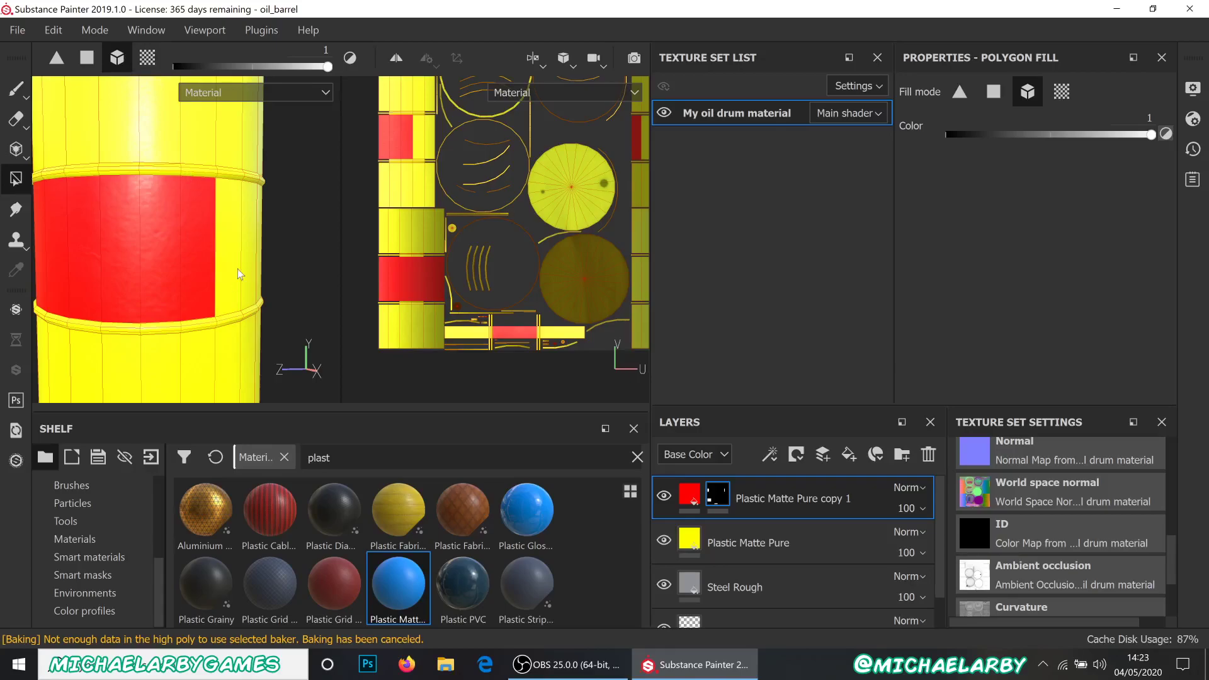
left_click(224, 267)
left_click(232, 188)
scroll(216, 274, "down", 3)
scroll(207, 236, "up", 2)
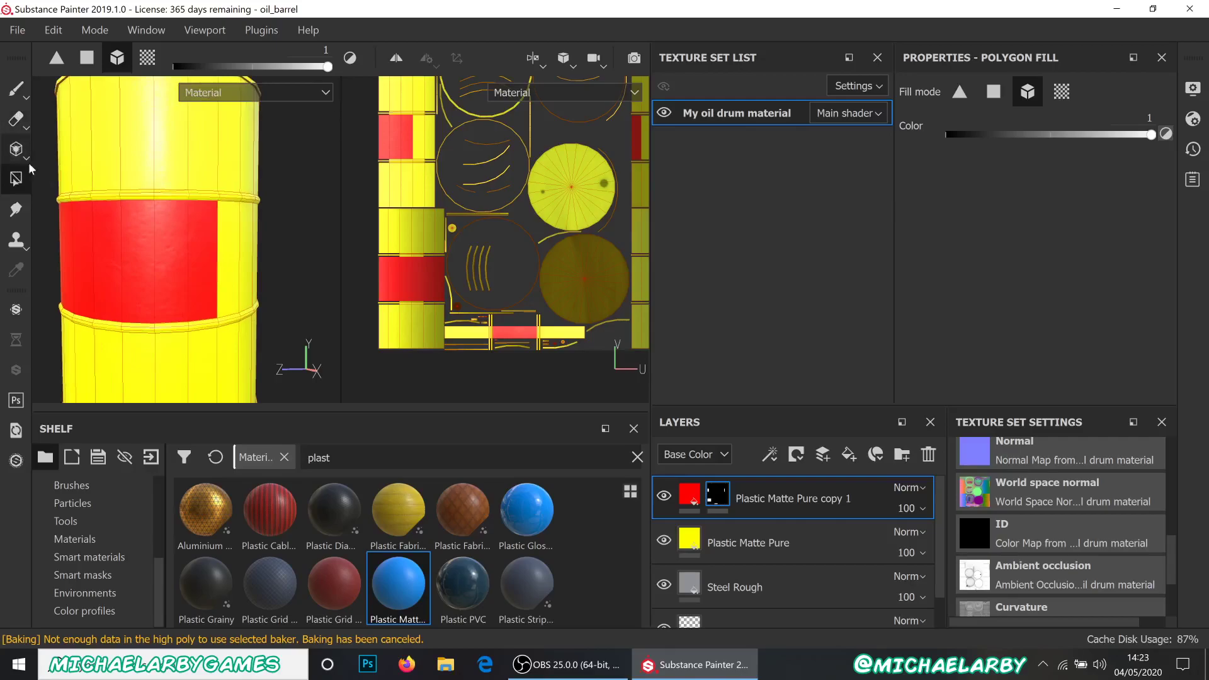
- Return to polygon fill mode and fill the remaining middle-band faces all the way around the barrel in red
left_click(85, 60)
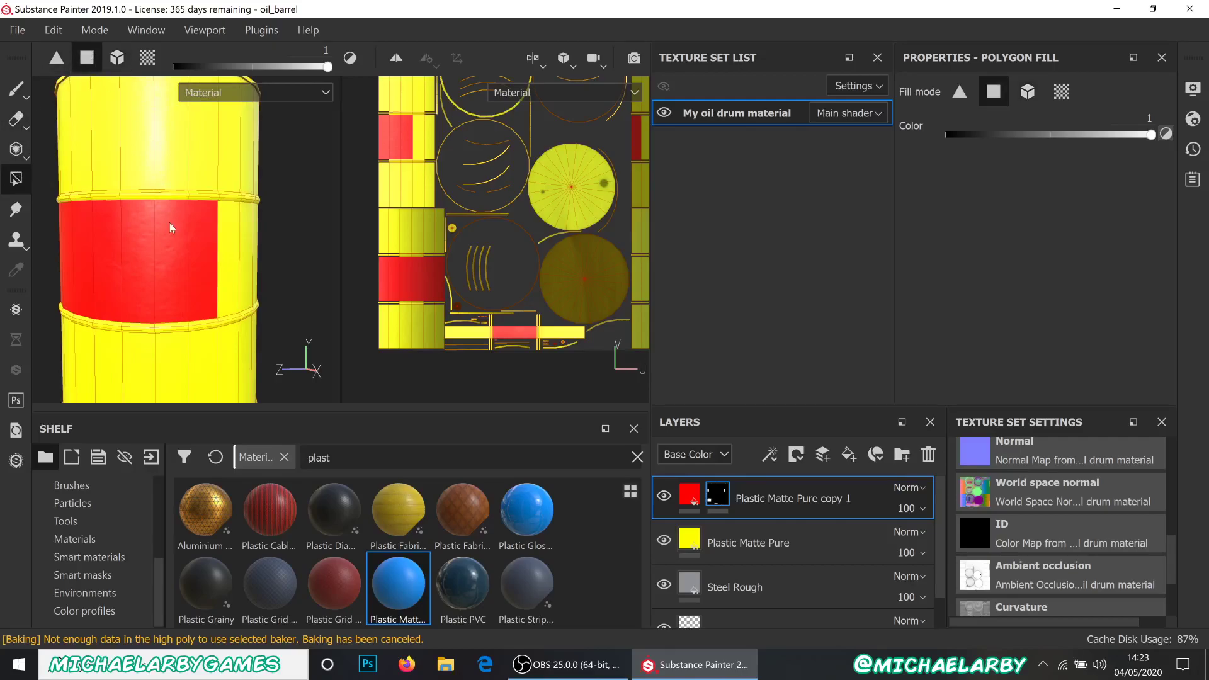
left_click_drag(277, 270, 240, 264, "alt")
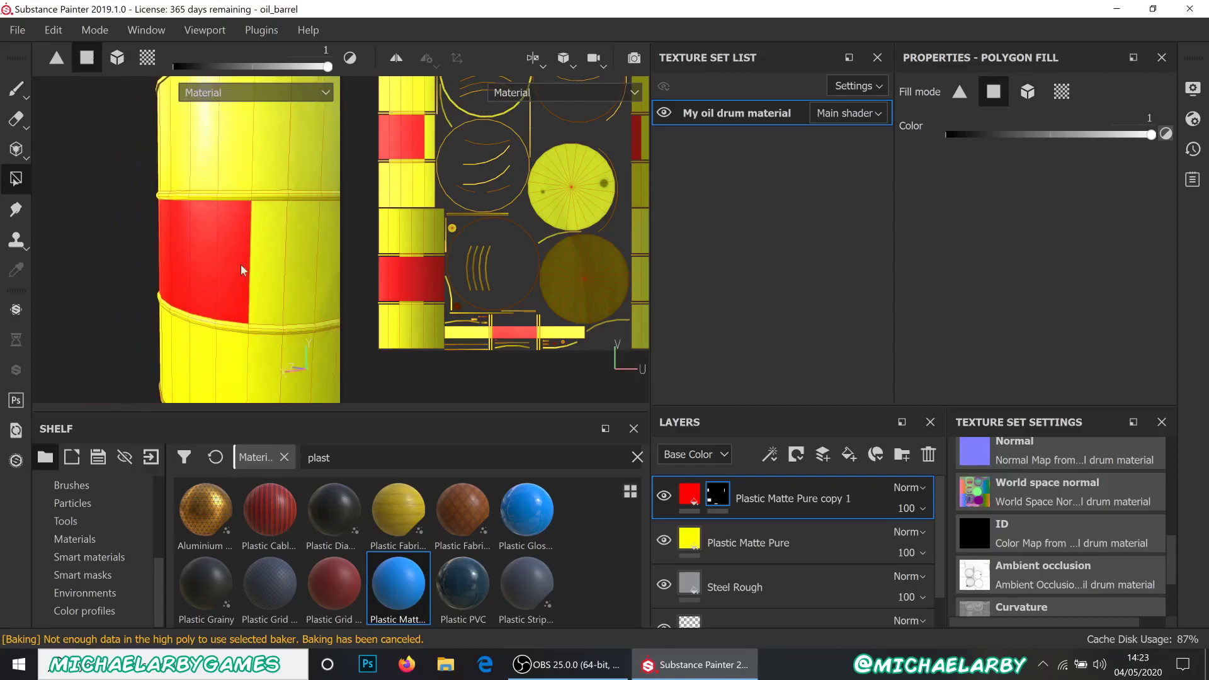
left_click(292, 259)
left_click(317, 259)
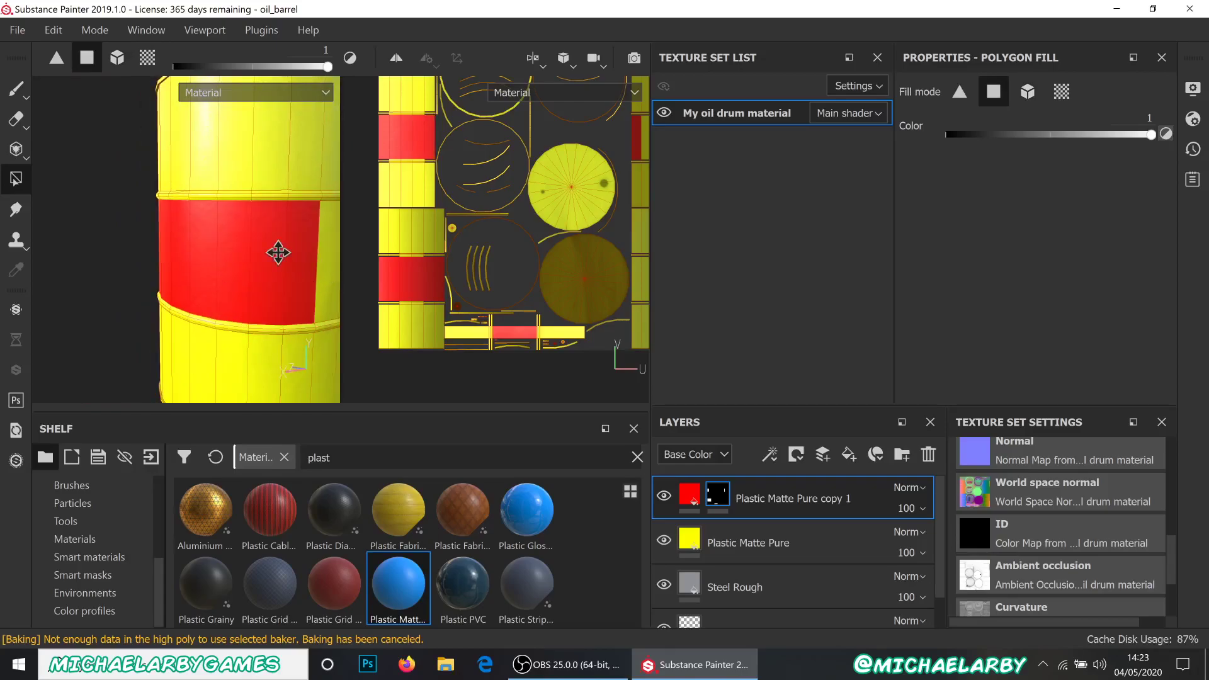
middle_click_drag(277, 252, 76, 229, "alt")
mouse_move(170, 230)
left_mouse_down("alt")
mouse_move(189, 216)
mouse_move(130, 216)
mouse_move(228, 220)
mouse_move(94, 248)
mouse_move(81, 224)
mouse_move(108, 216)
mouse_move(108, 247)
mouse_move(232, 242)
mouse_move(276, 261)
mouse_move(128, 281)
left_mouse_up("alt")
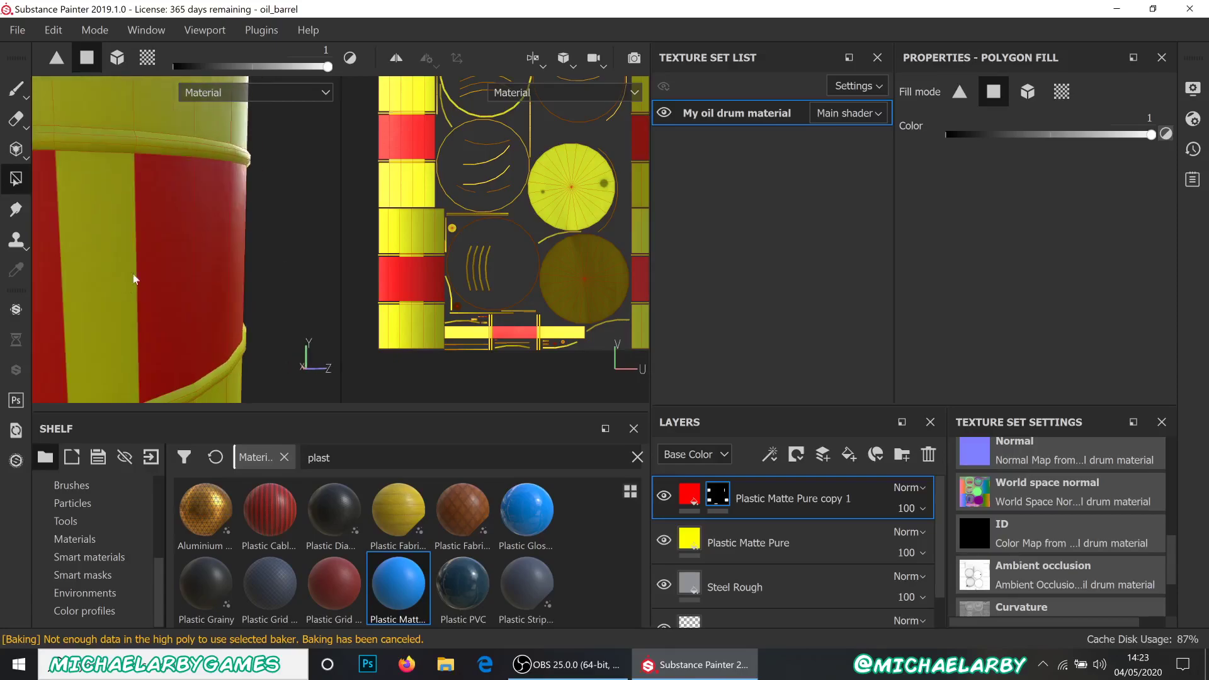
left_click(127, 281)
scroll(203, 247, "down", 6)
scroll(205, 245, "up", 1)
left_click_drag(260, 254, 151, 272, "alt")
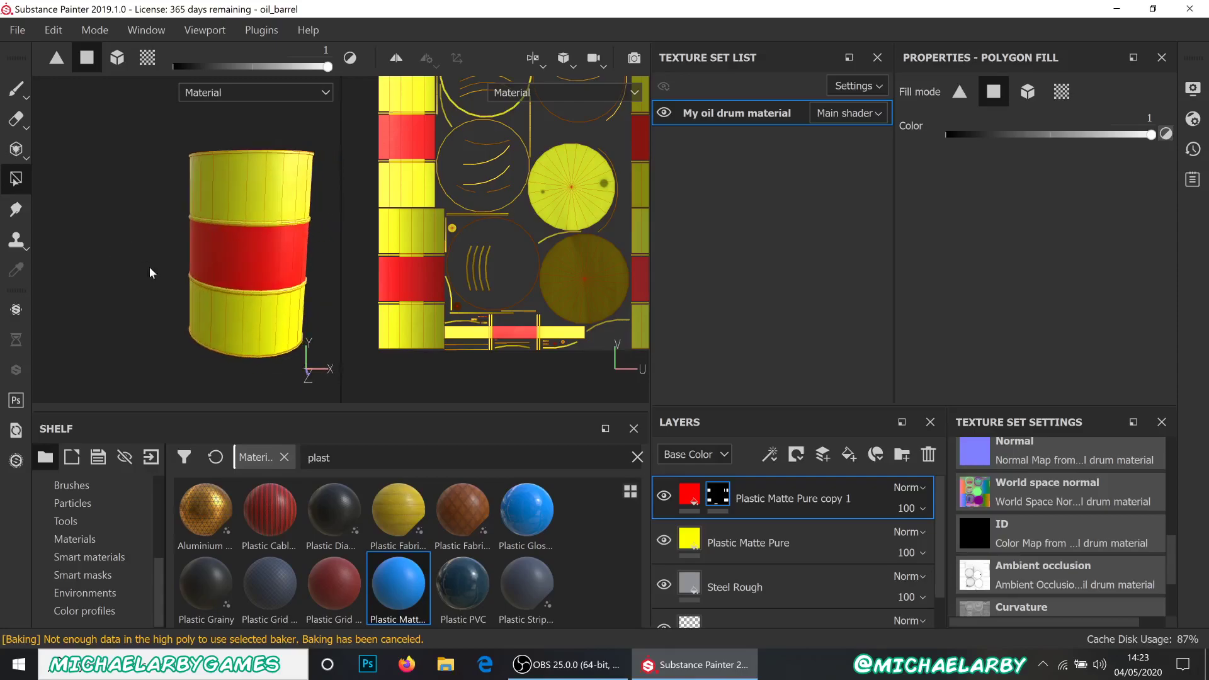
- Fill the smaller cap on the barrel's lid in red using mesh fill mode
middle_click_drag(119, 256, 81, 261, "alt")
left_click_drag(173, 195, 180, 203, "alt")
scroll(131, 124, "up", 6)
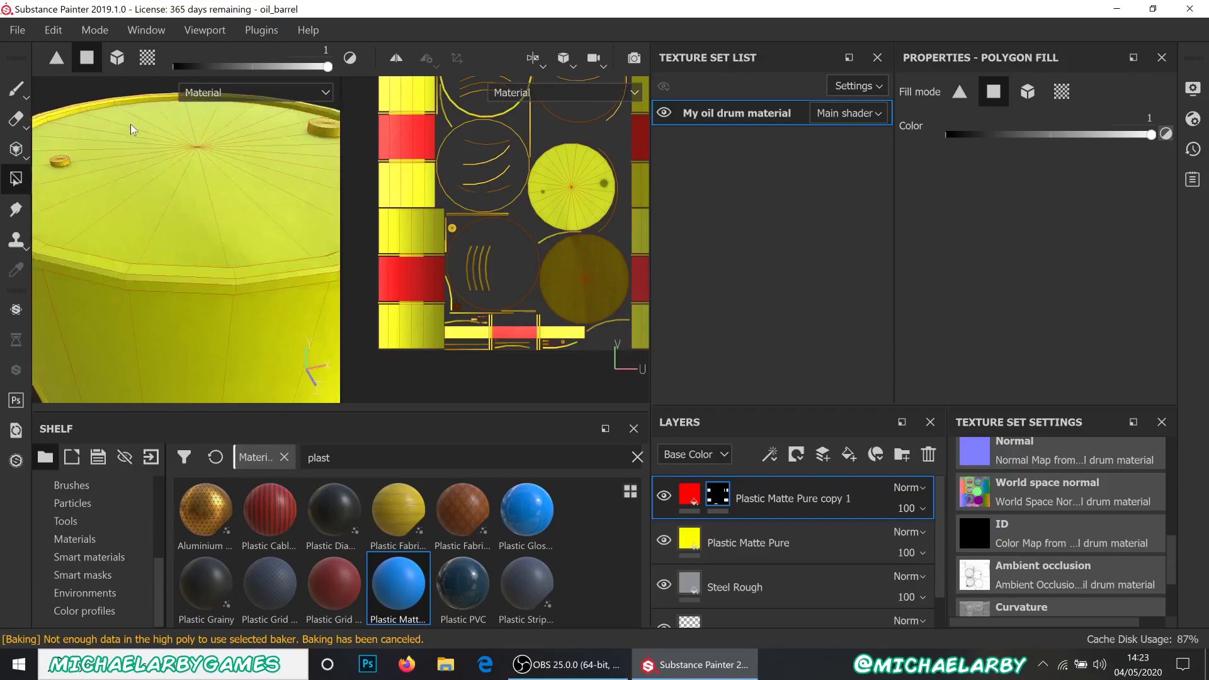
middle_click_drag(104, 156, 191, 255, "alt")
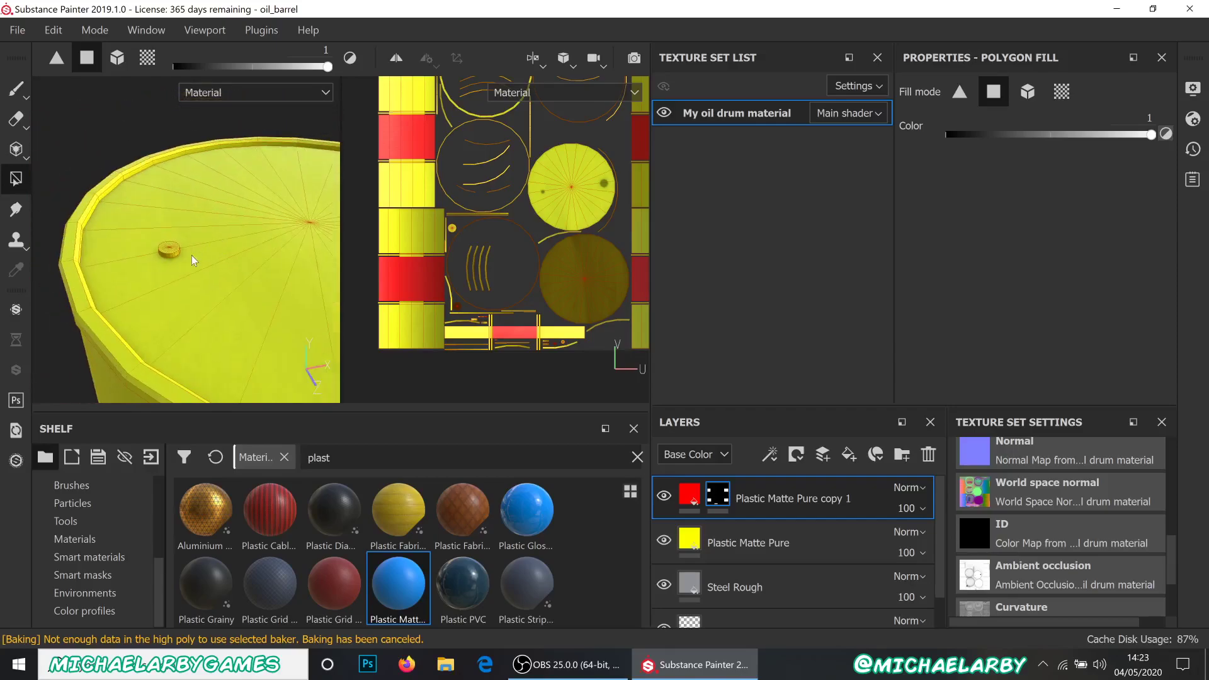
scroll(157, 251, "up", 5)
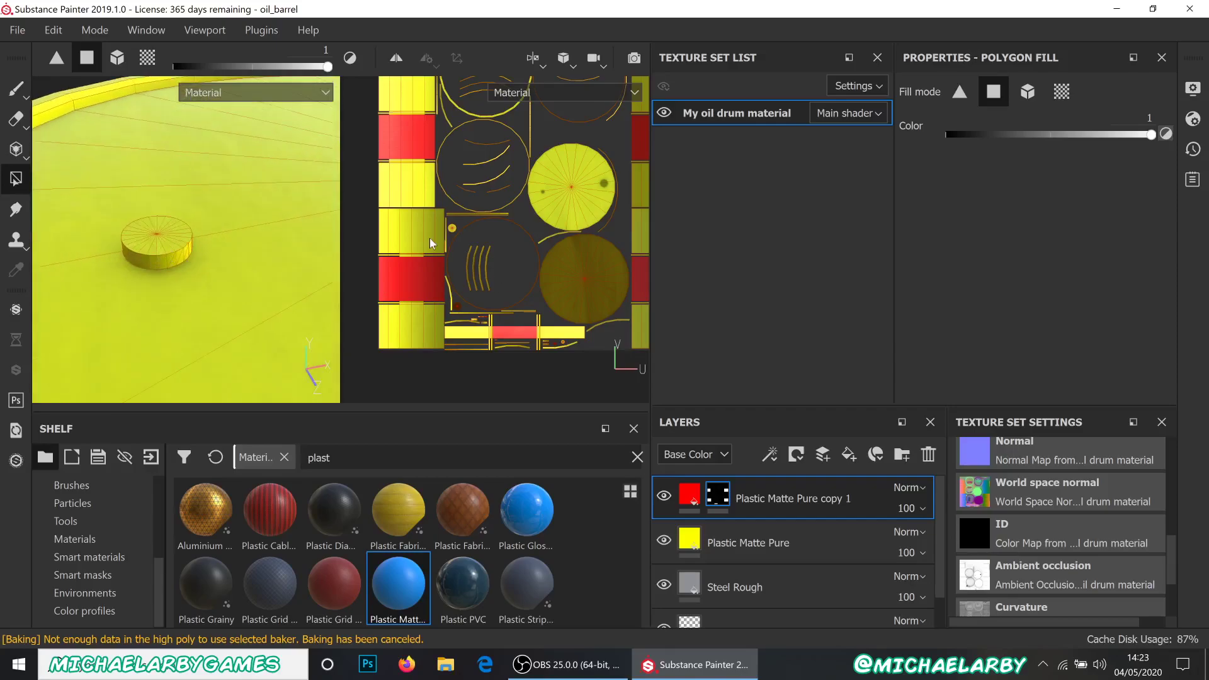
scroll(465, 248, "up", 5)
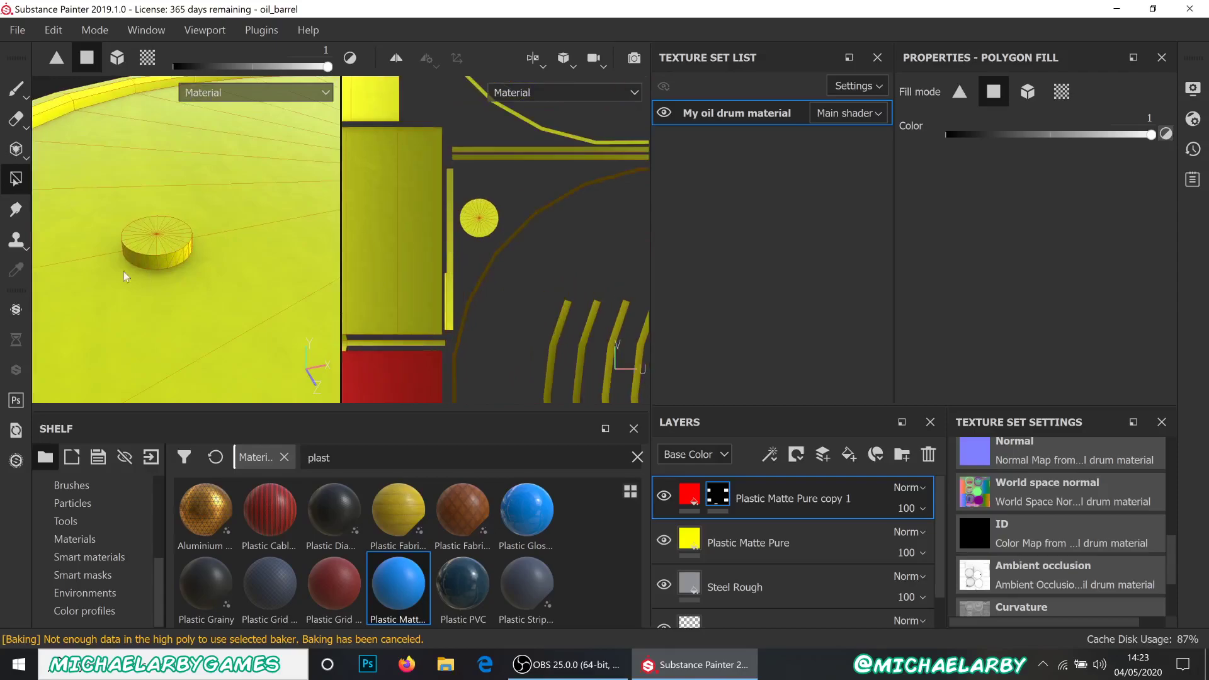
left_click(118, 57)
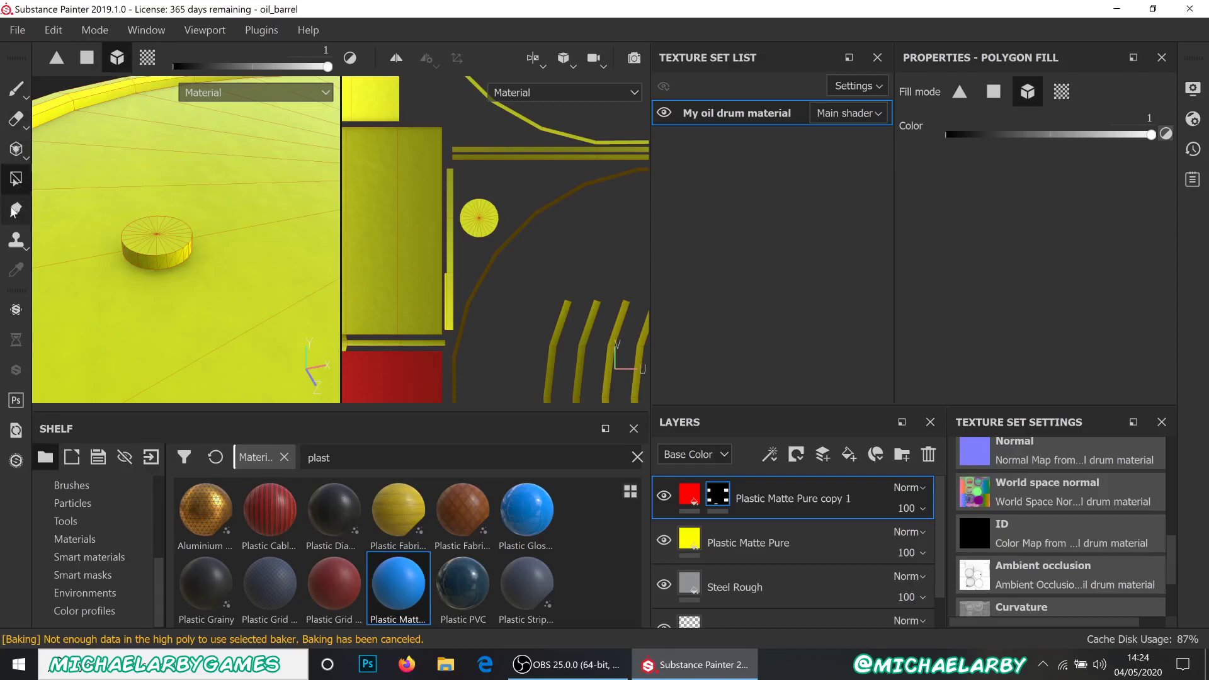
left_click(131, 241)
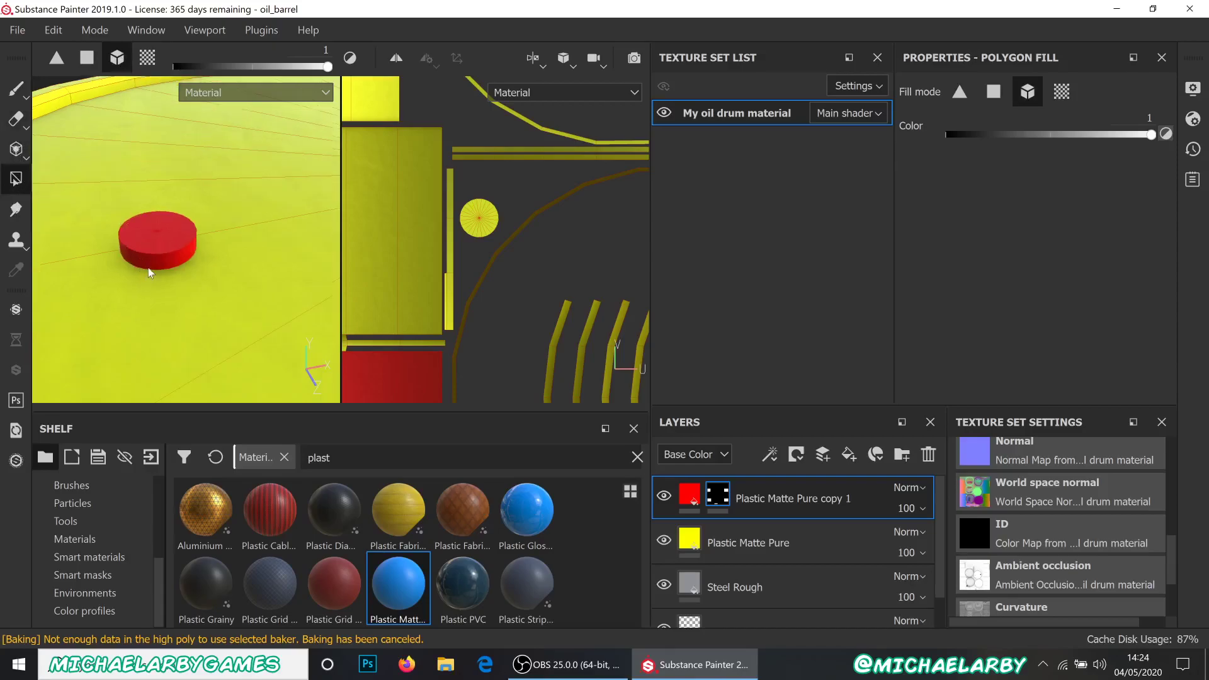
- Fill the larger cap on the barrel's lid in red with mesh fill, and check the barrel from the side
scroll(159, 240, "up", 3)
scroll(164, 236, "down", 3)
scroll(73, 251, "down", 3)
scroll(305, 207, "up", 3)
scroll(300, 198, "up", 3)
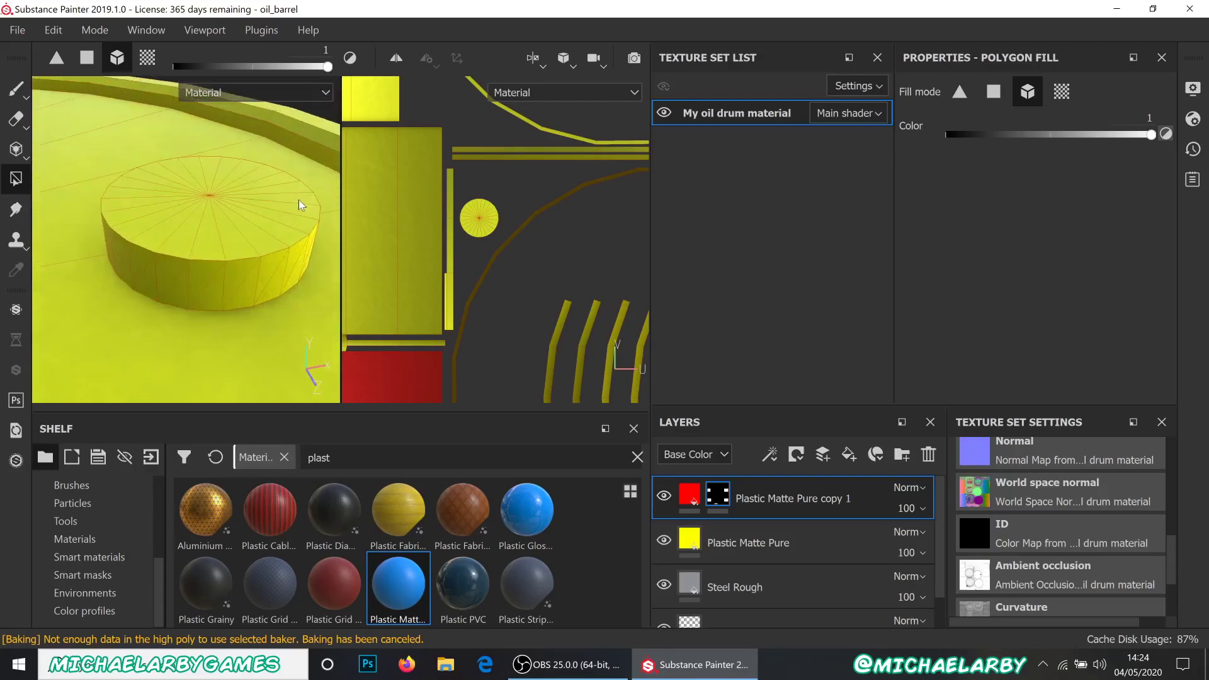
left_click(238, 226)
scroll(168, 158, "down", 3)
scroll(168, 159, "down", 4)
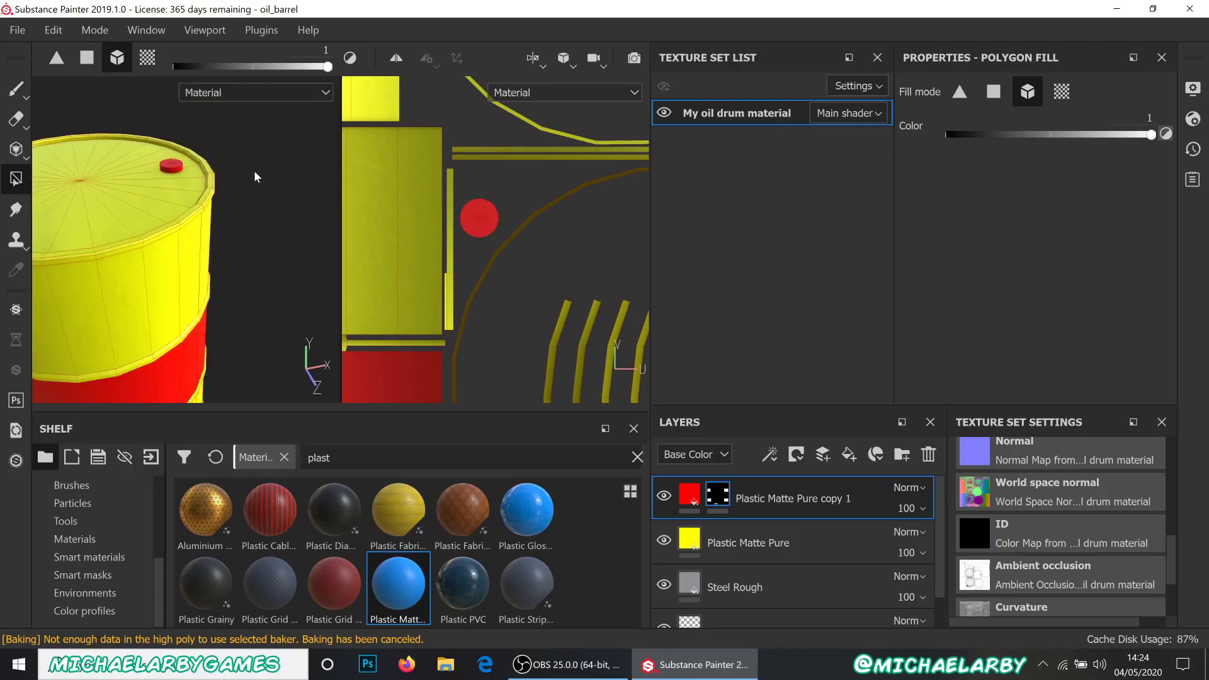
scroll(206, 150, "down", 3)
scroll(160, 244, "up", 1)
left_click_drag(160, 245, 145, 187, "alt")
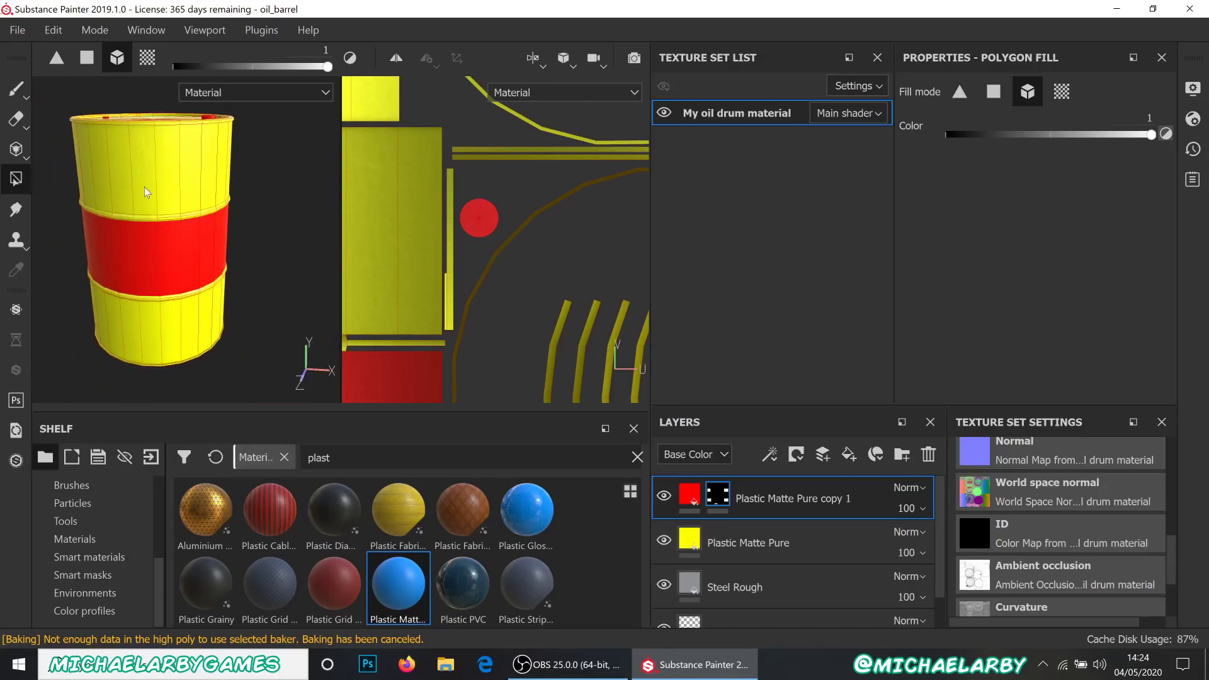
- Switch the polygon fill mode to triangle fill
scroll(145, 187, "up", 2)
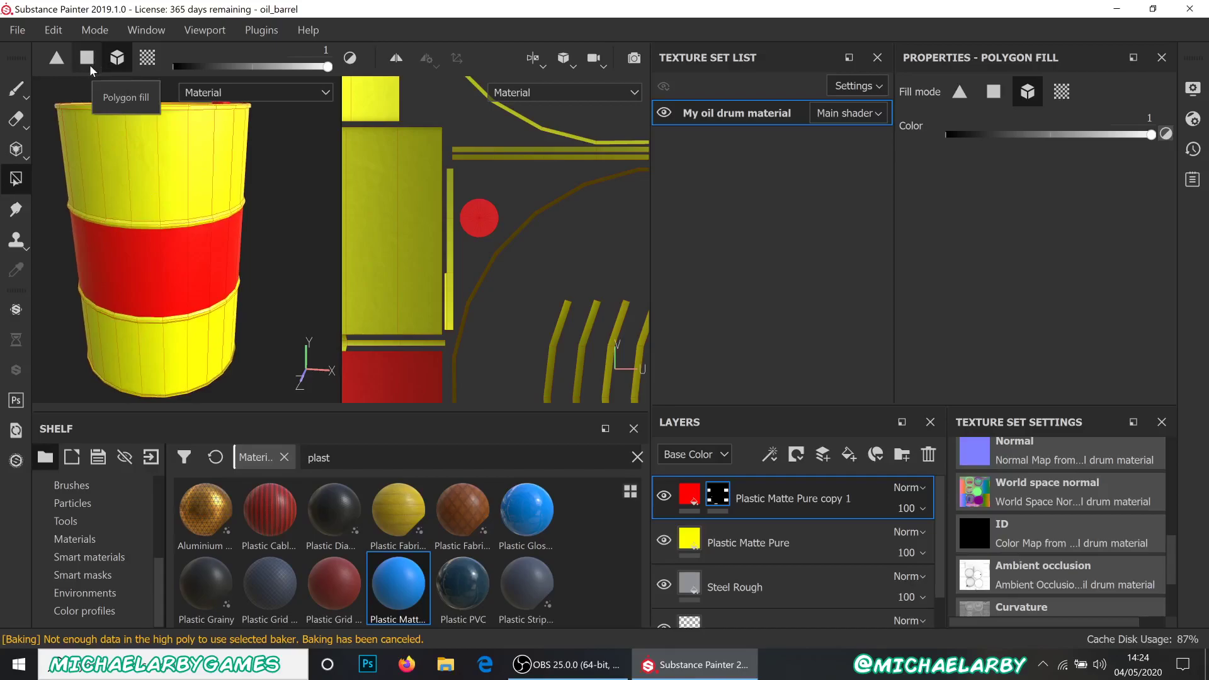
left_click(54, 58)
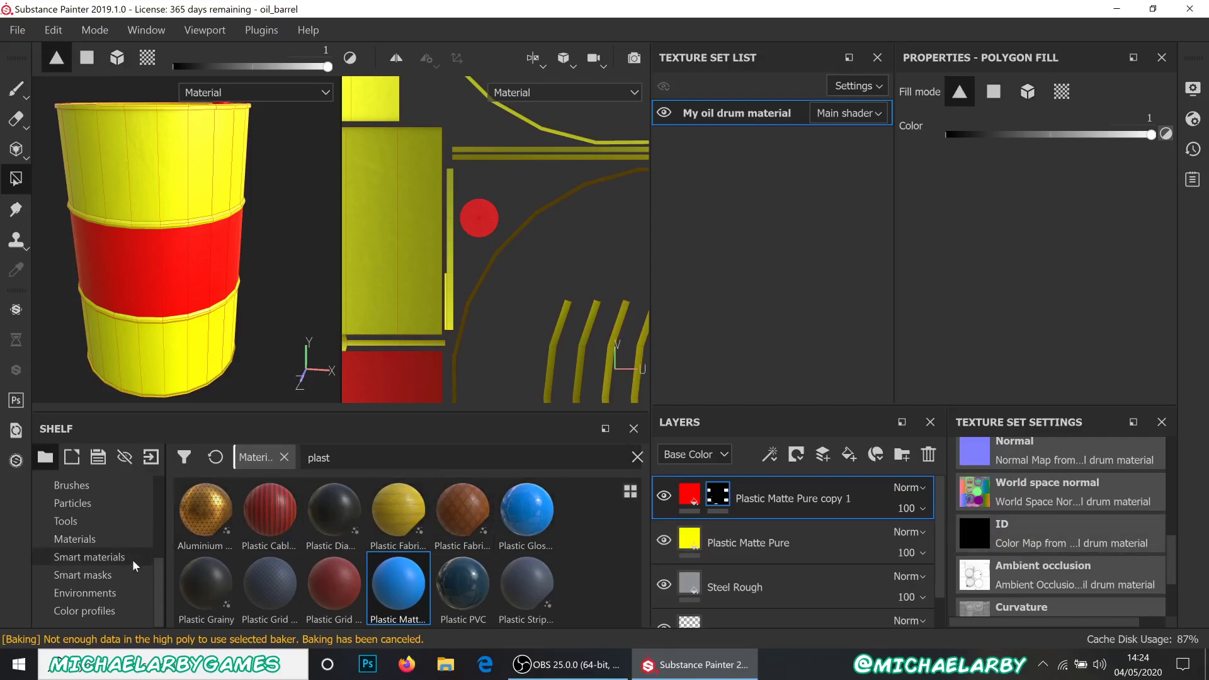
scroll(265, 290, "up", 1)
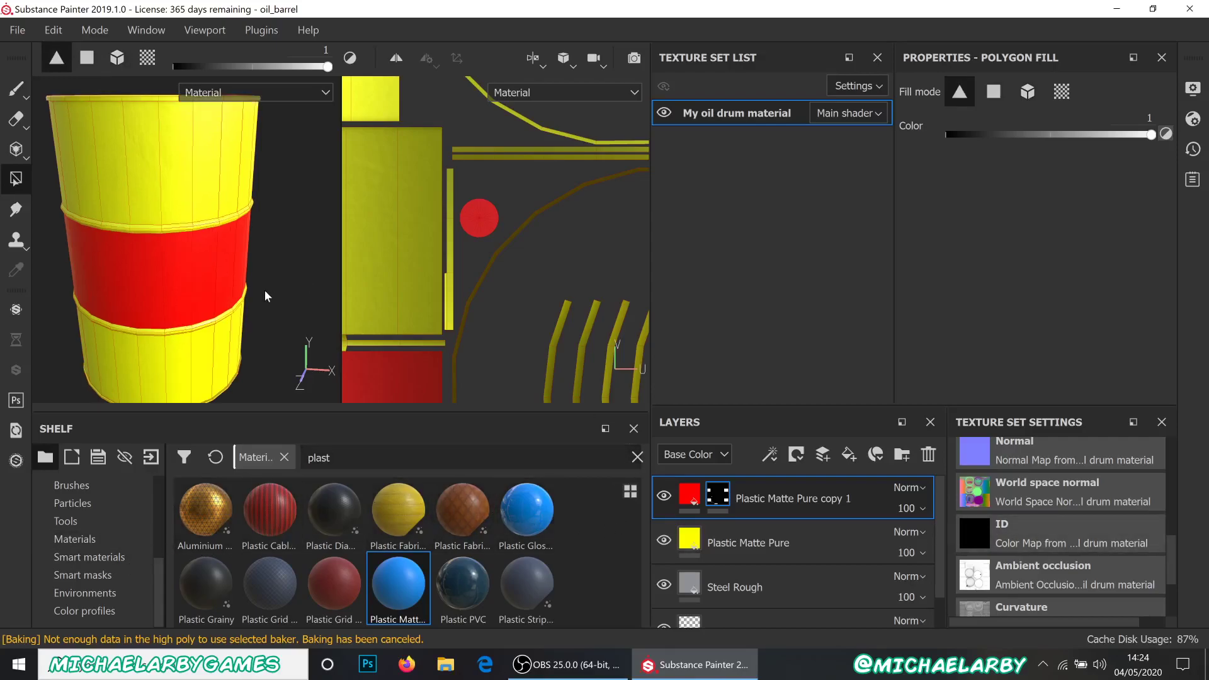
- Examine the barrel's red middle band, yellow sections and lid caps from several angles and distances
scroll(264, 290, "down", 3)
left_click_drag(183, 191, 211, 246, "alt")
middle_click_drag(226, 186, 234, 246, "alt")
scroll(233, 245, "up", 2)
scroll(234, 246, "down", 2)
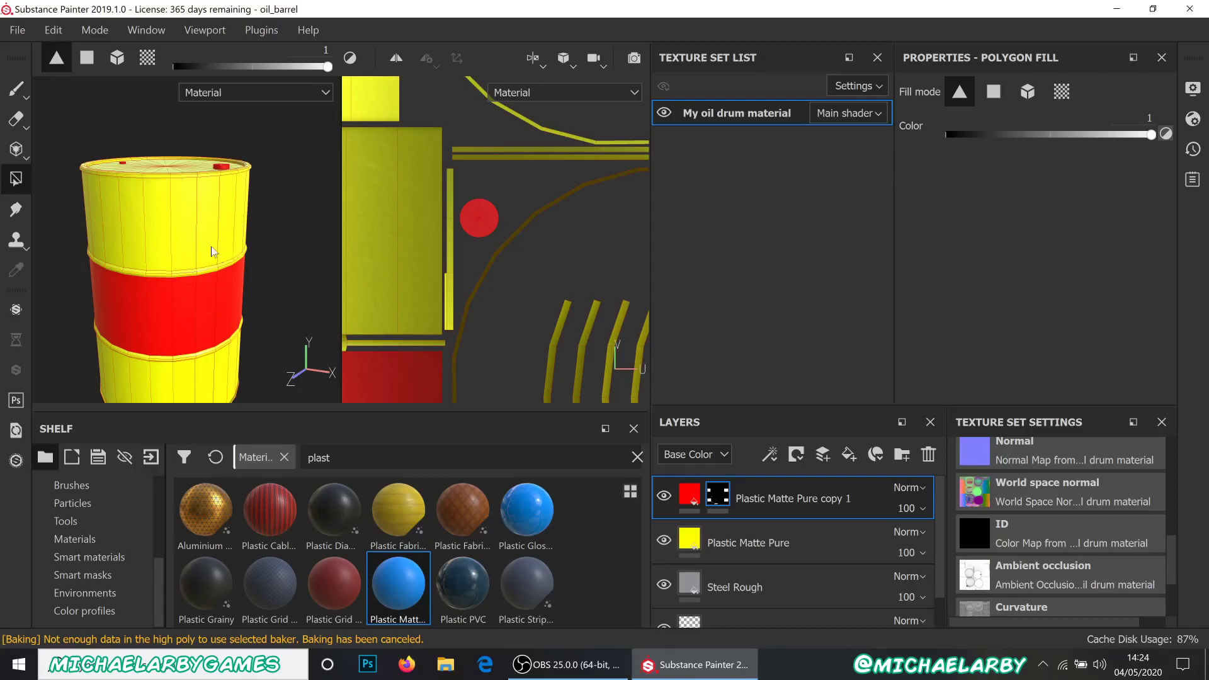
scroll(199, 229, "up", 1)
scroll(173, 232, "down", 1)
left_click_drag(175, 237, 208, 189, "alt")
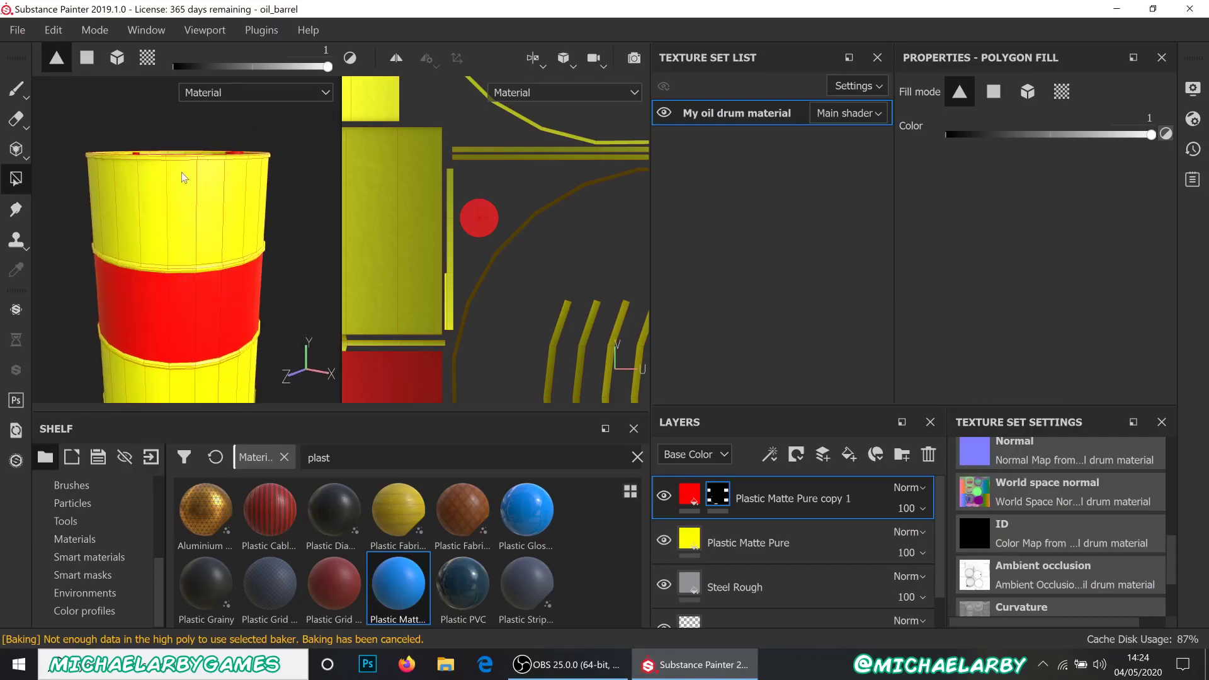
left_click_drag(186, 324, 180, 239, "alt")
scroll(181, 239, "up", 4)
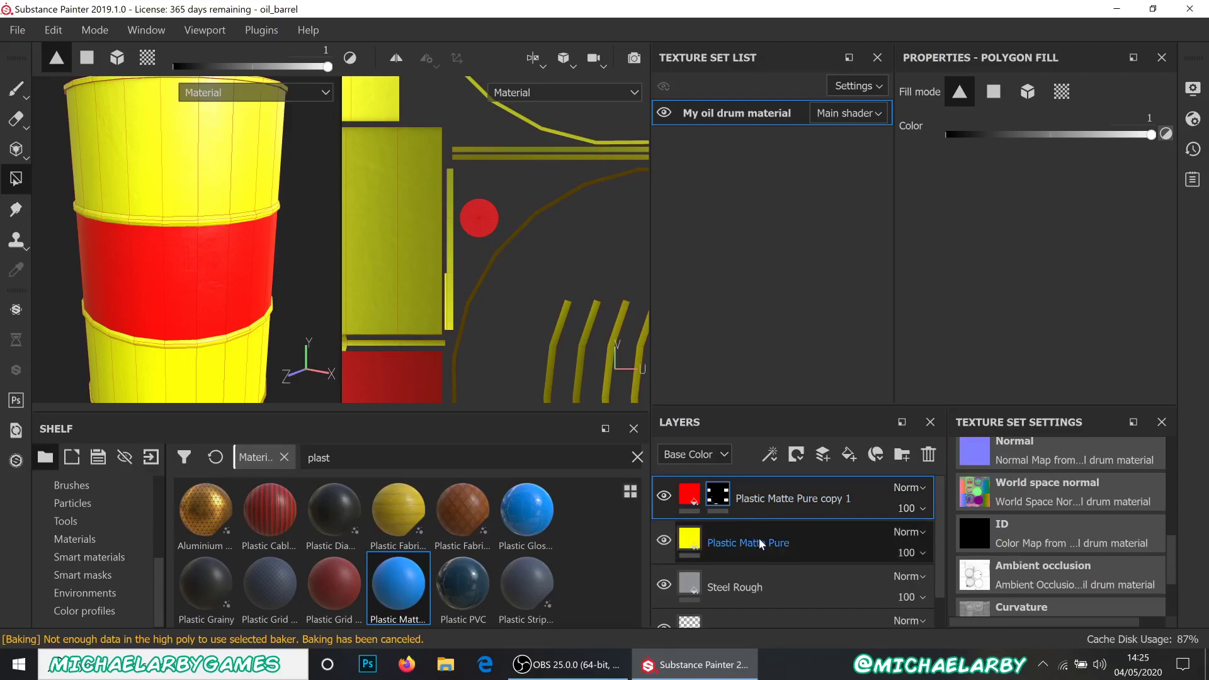
- Add a white mask to the yellow Plastic Matte Pure layer
left_click(825, 549)
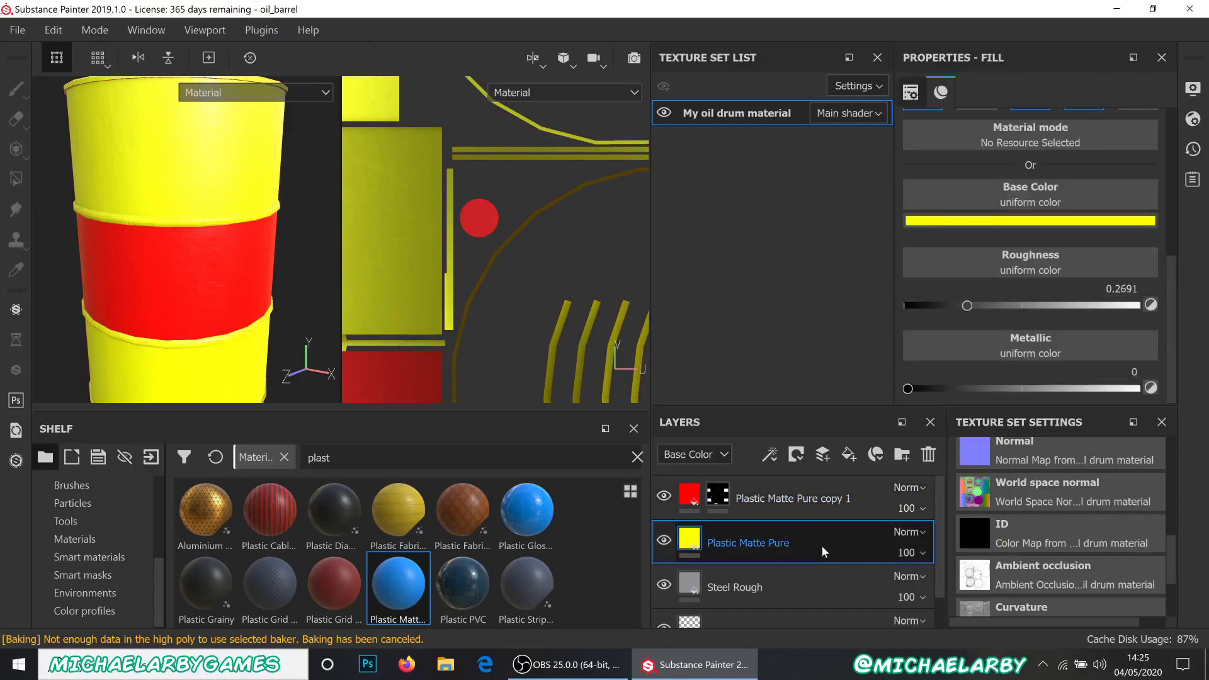
left_click(797, 455)
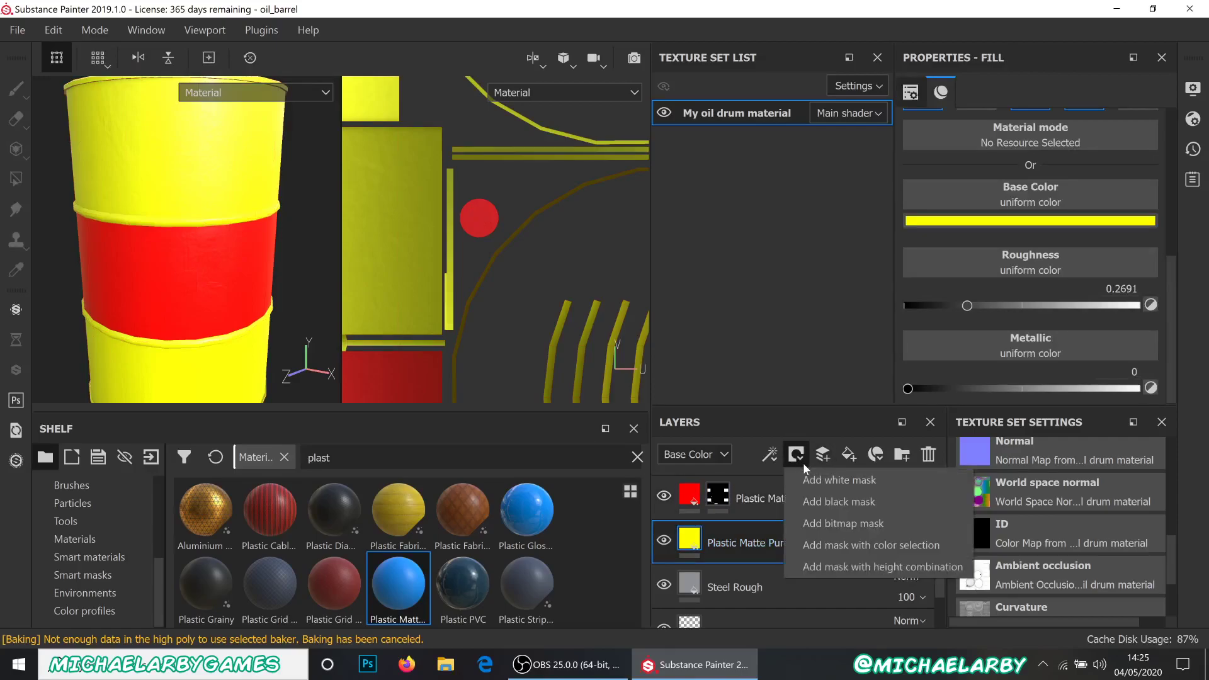
left_click(831, 483)
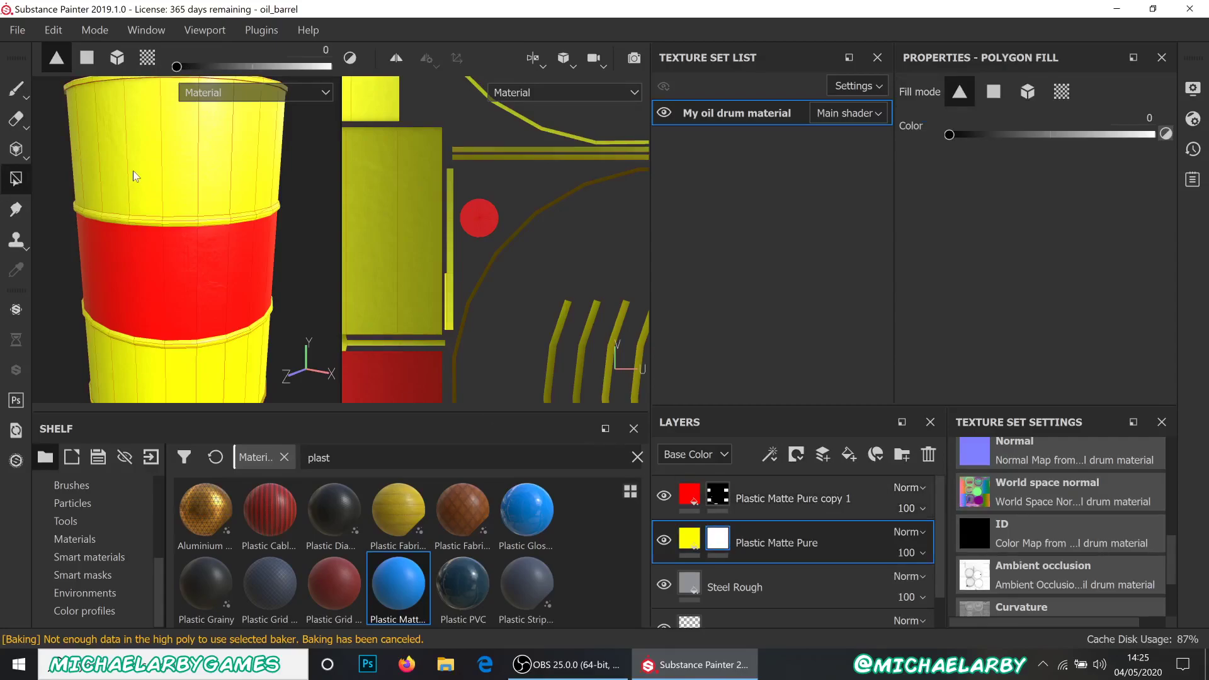
- Switch to the paint brush and set its grayscale value to 0 for painting black on the yellow layer's mask
left_click(16, 89)
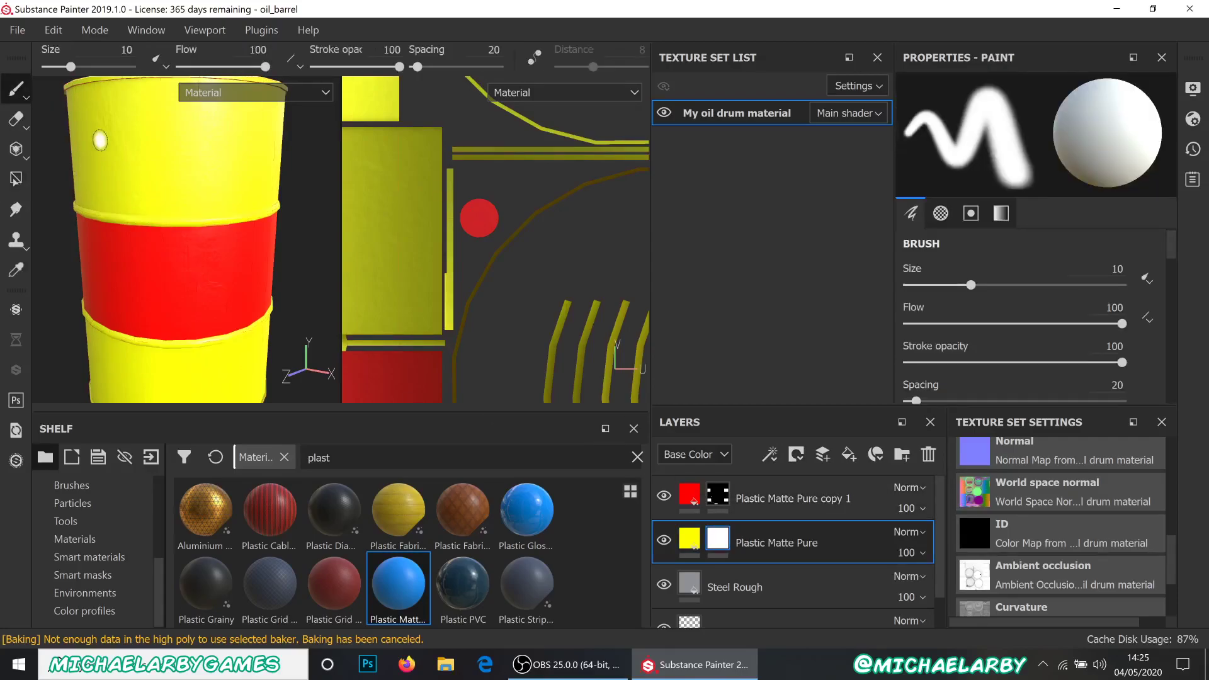
scroll(1070, 489, "down", 2)
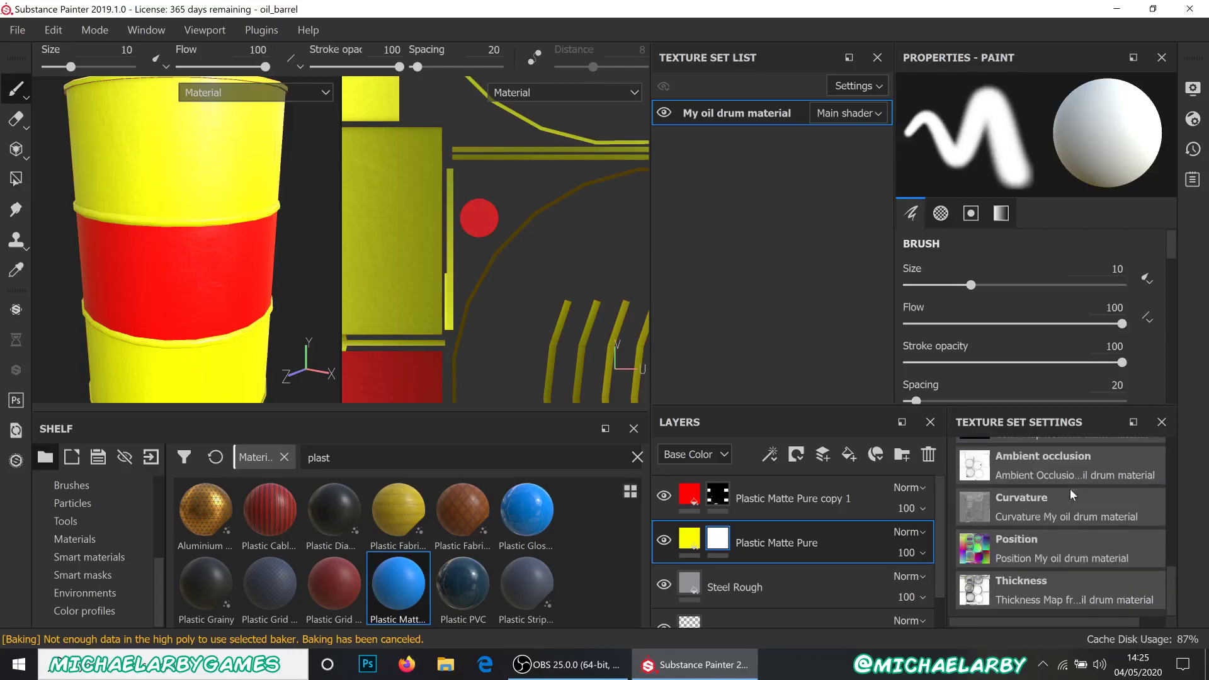
scroll(1070, 489, "up", 3)
scroll(1036, 304, "down", 5)
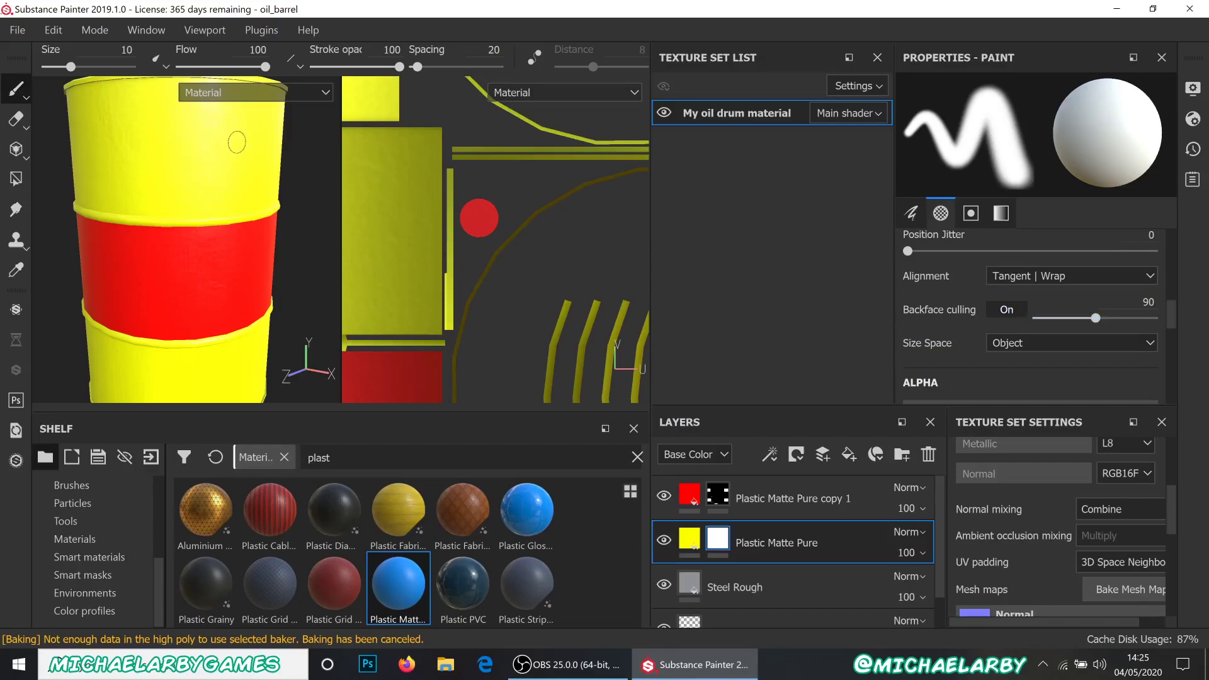
scroll(987, 304, "down", 4)
scroll(988, 304, "down", 3)
left_click_drag(1139, 324, 693, 314)
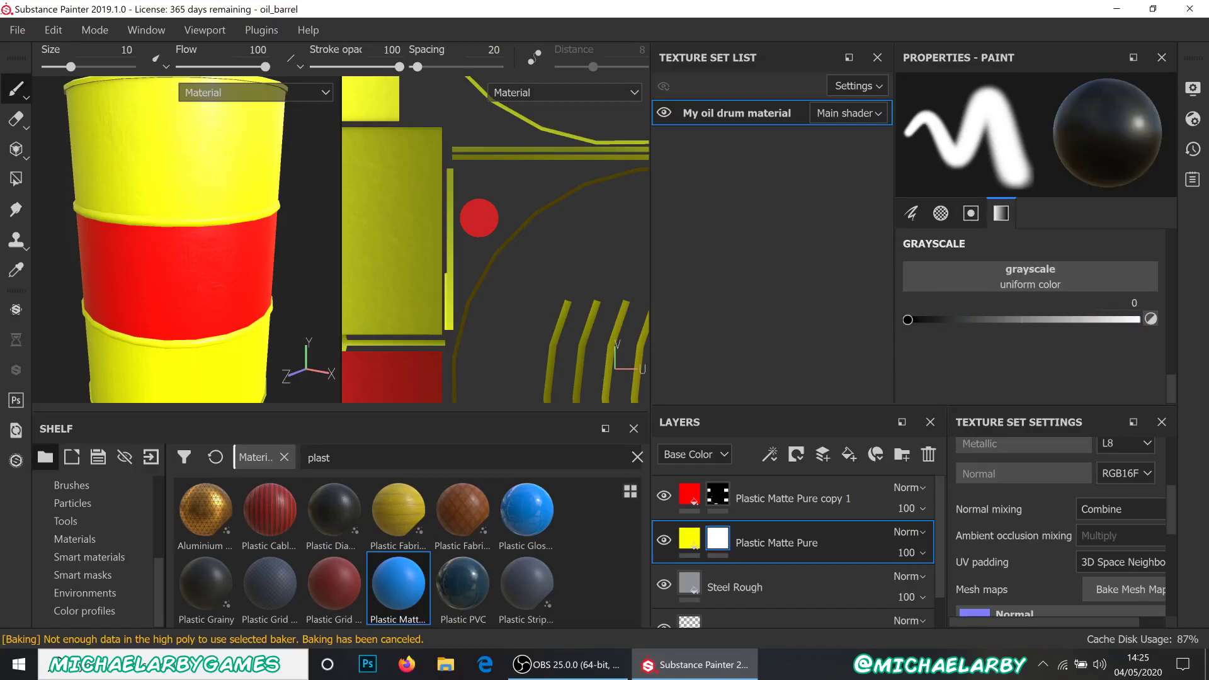
- Try a freehand black brush stroke on the barrel's upper yellow section, and undo it
left_click_drag(123, 113, 224, 179)
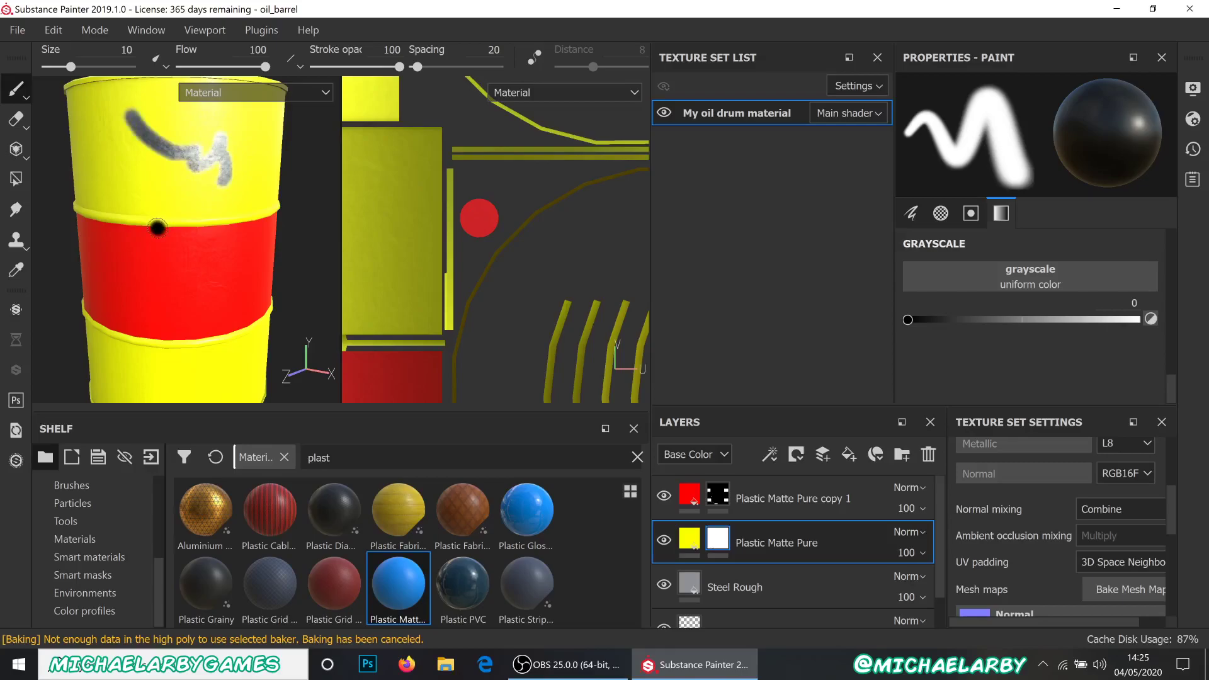
key("ctrl+z")
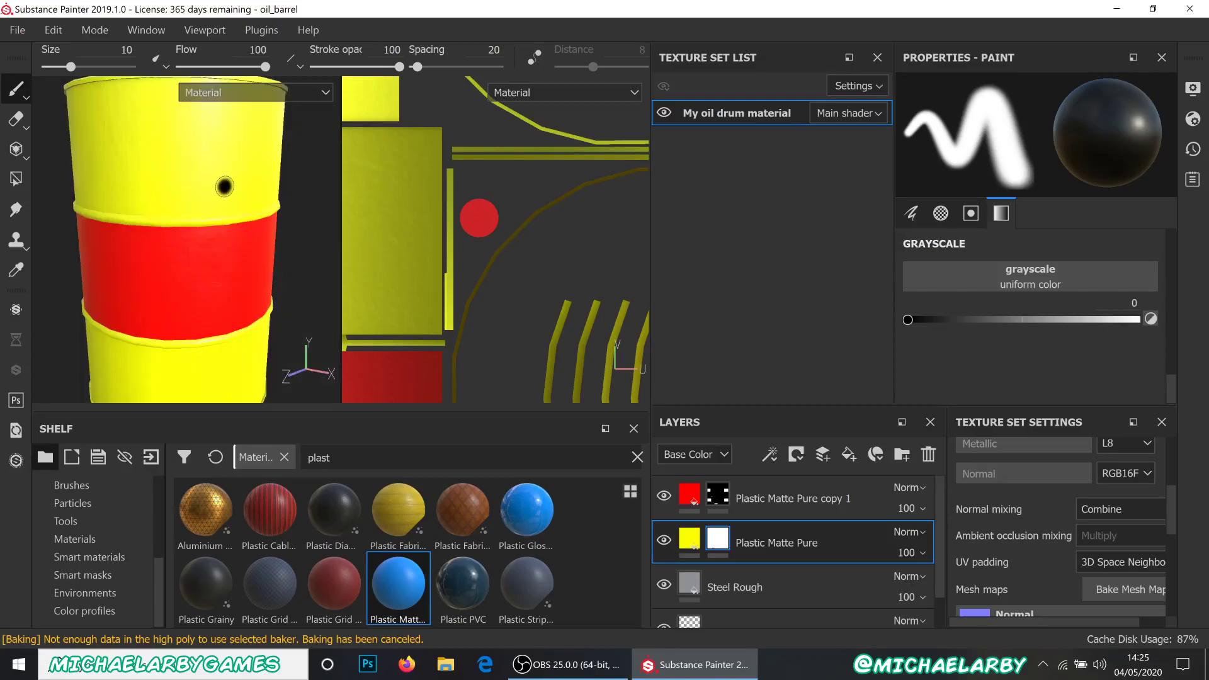
- Browse the brush alphas and set the brush's alpha to Leak Spread
scroll(965, 284, "up", 6)
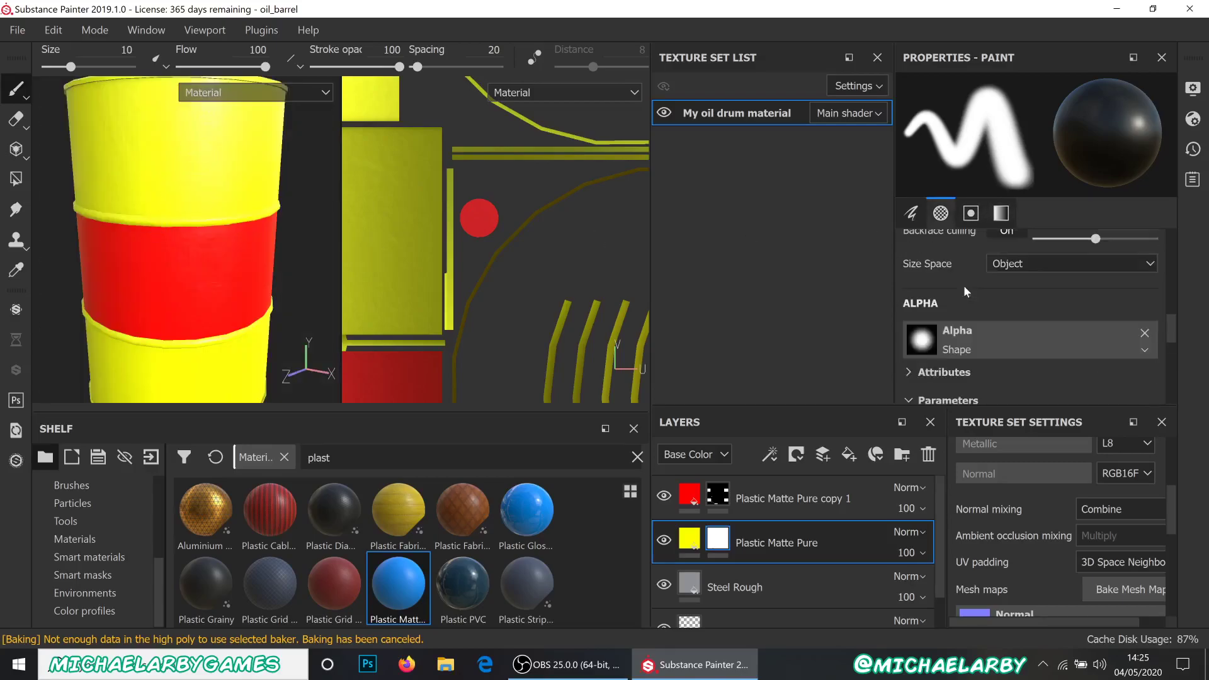
left_click(980, 335)
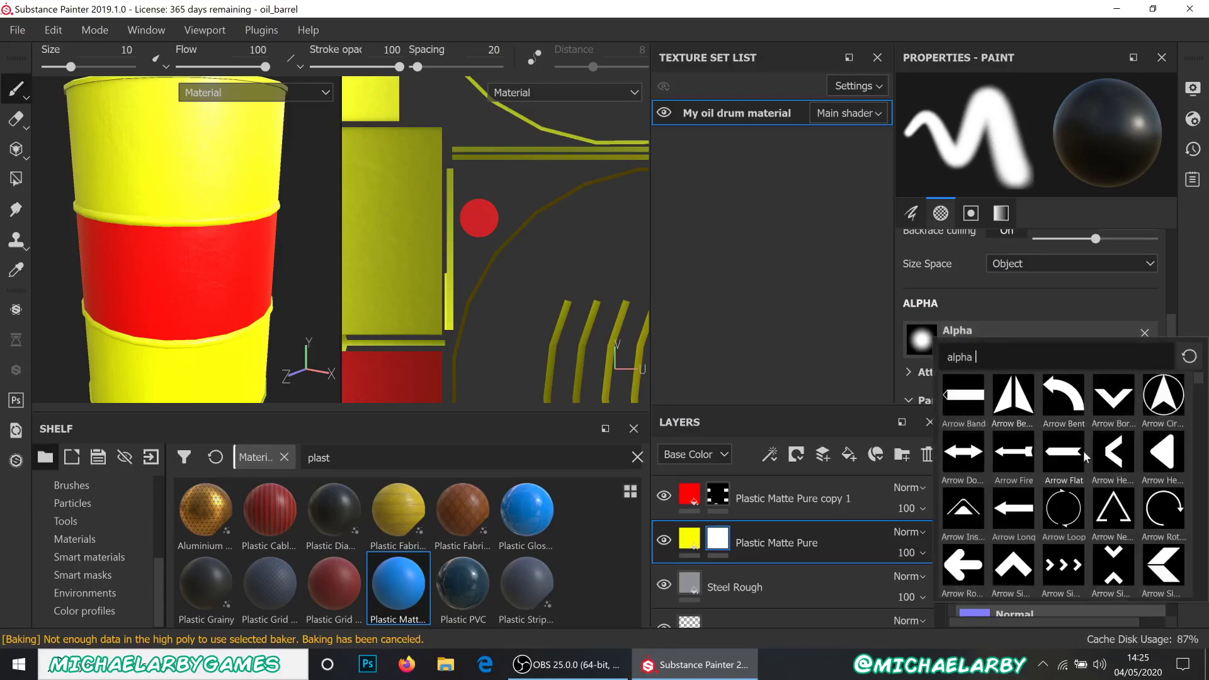
scroll(1093, 453, "down", 3)
scroll(1091, 452, "down", 3)
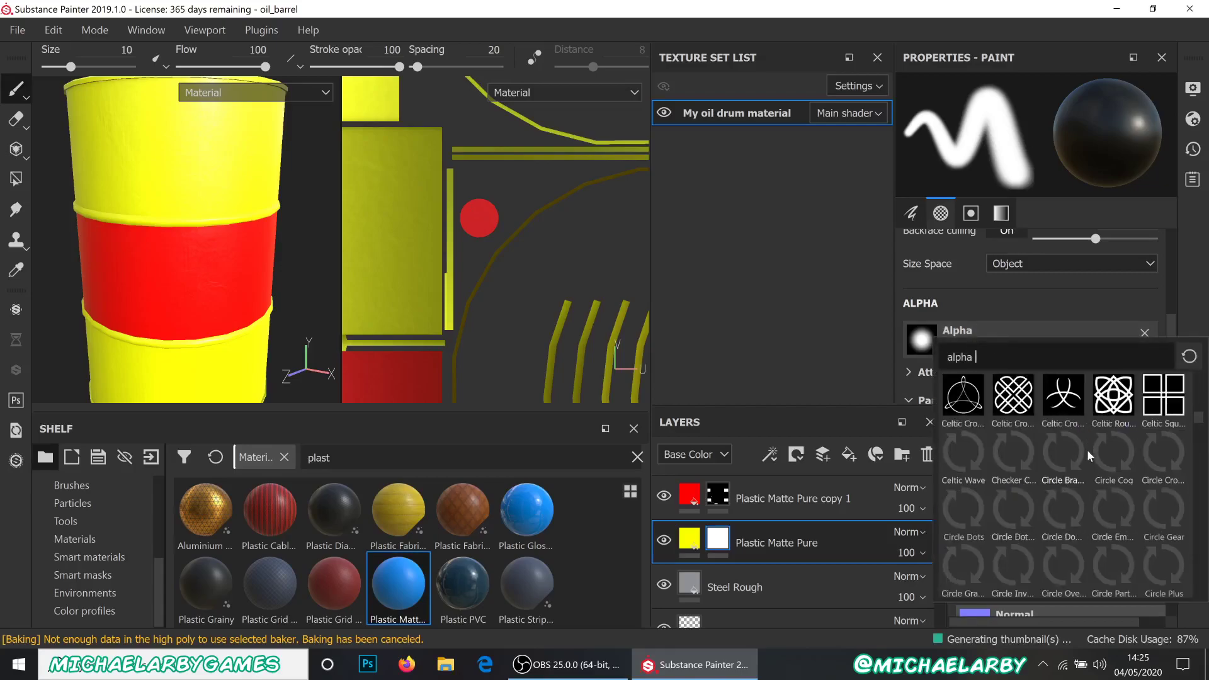
scroll(1096, 451, "down", 5)
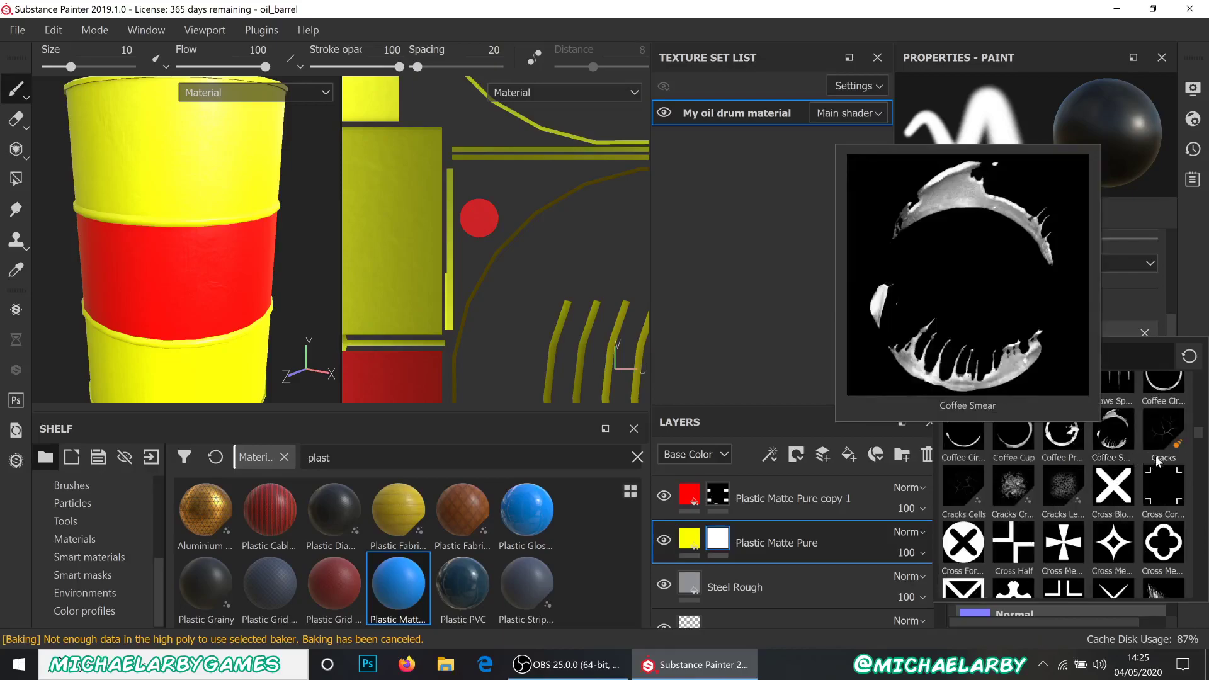
scroll(1156, 463, "down", 3)
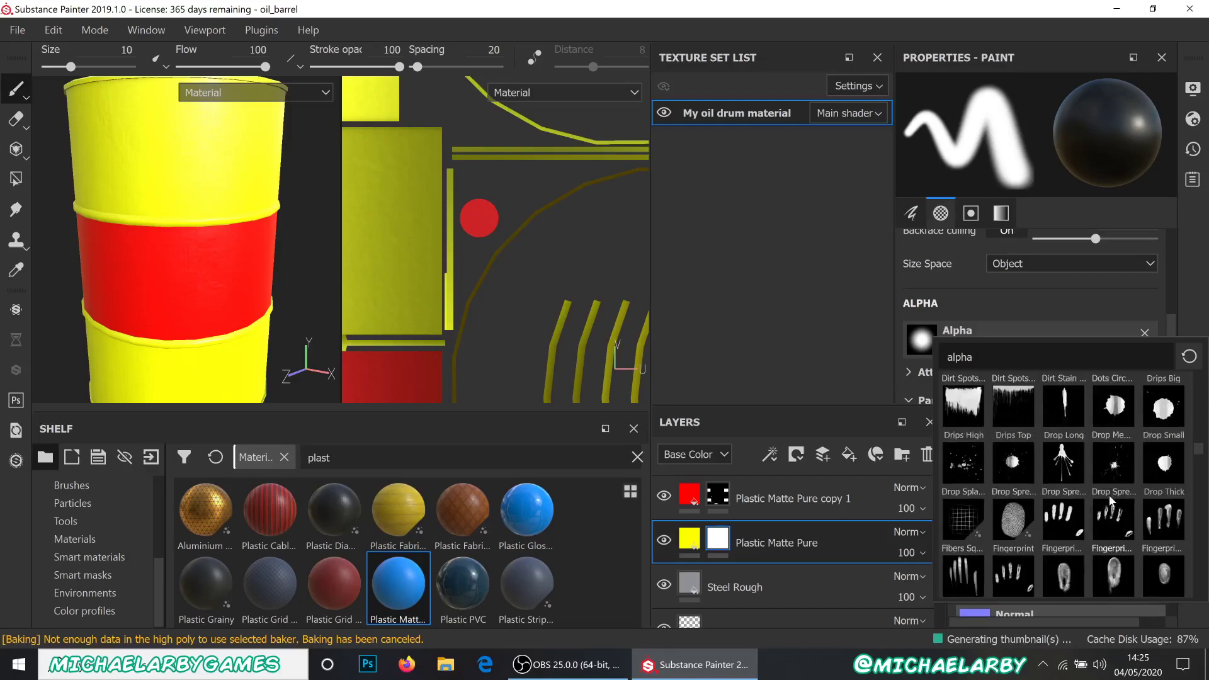
scroll(1025, 535, "down", 3)
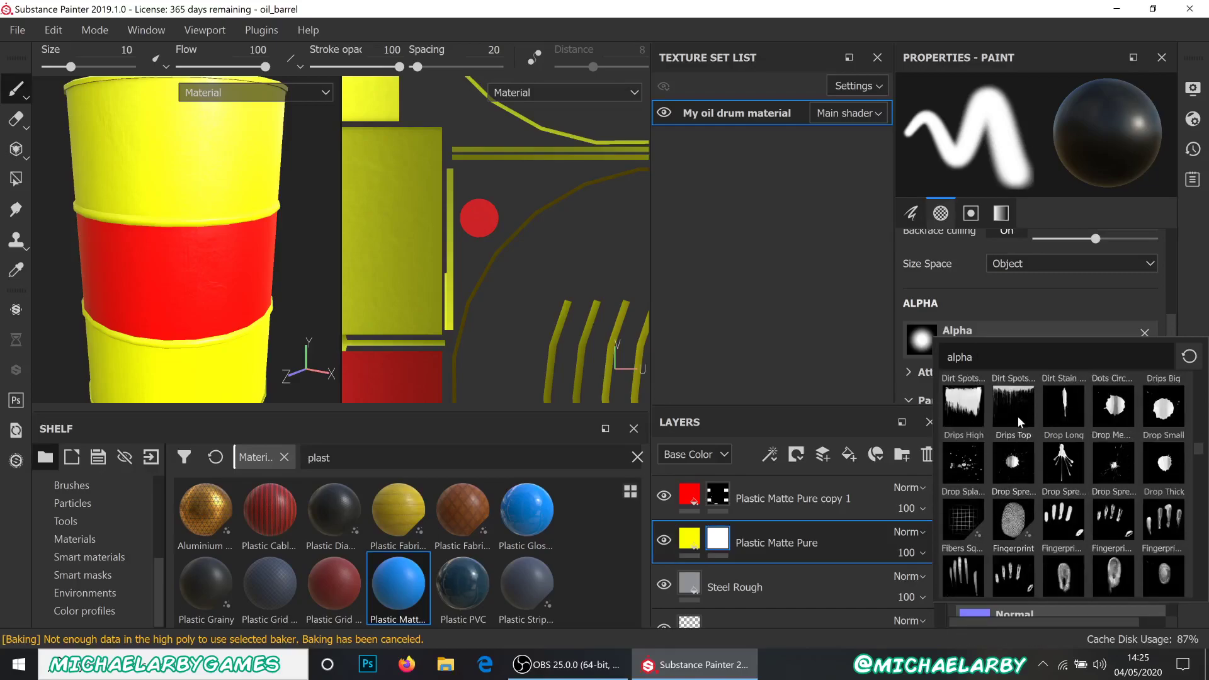
mouse_move(1020, 409)
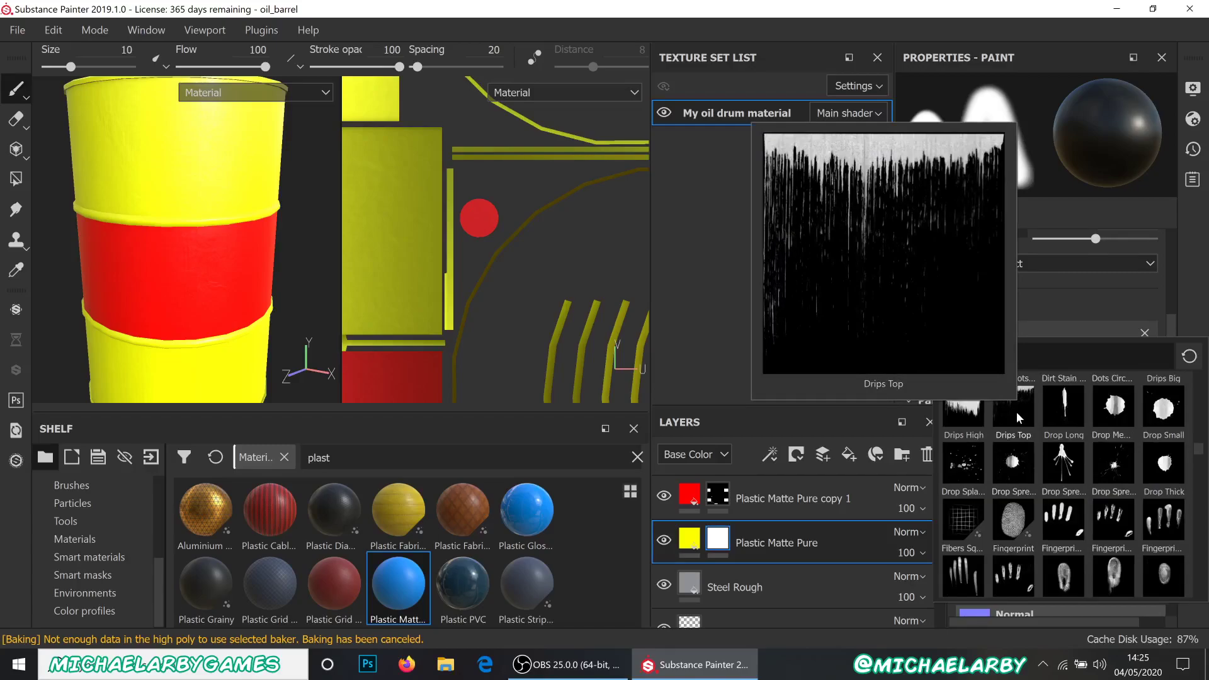
scroll(1111, 474, "down", 3)
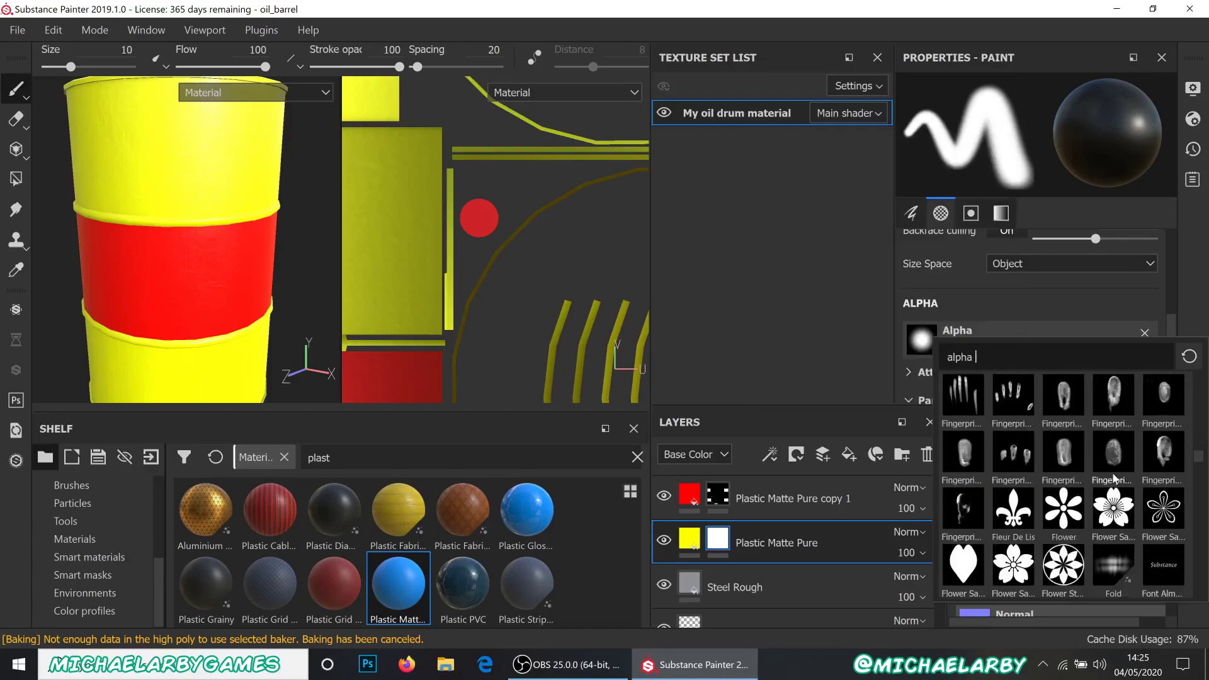
scroll(1114, 479, "down", 4)
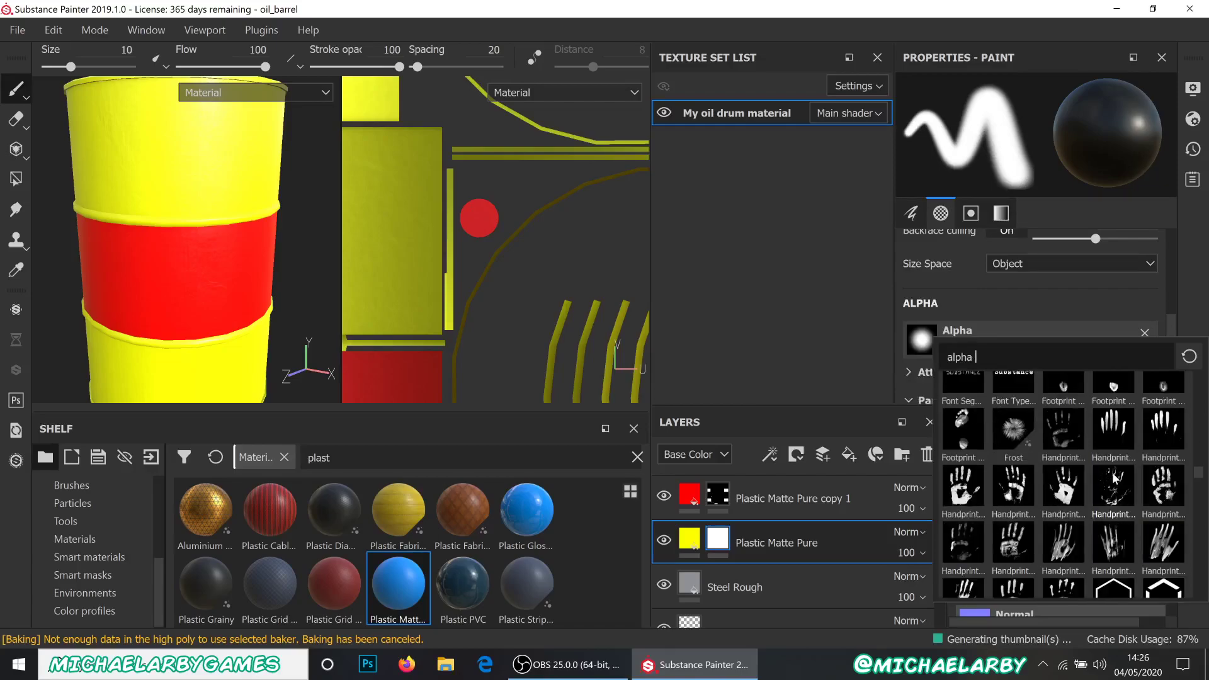
scroll(1113, 478, "down", 5)
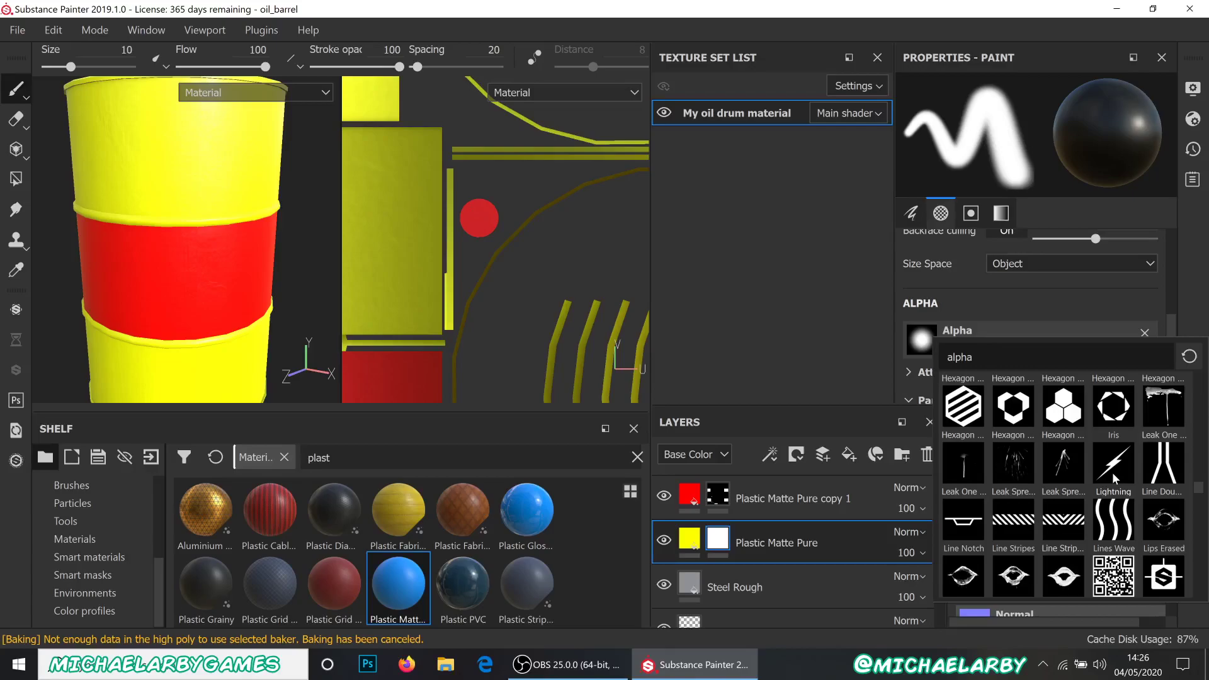
mouse_move(1014, 469)
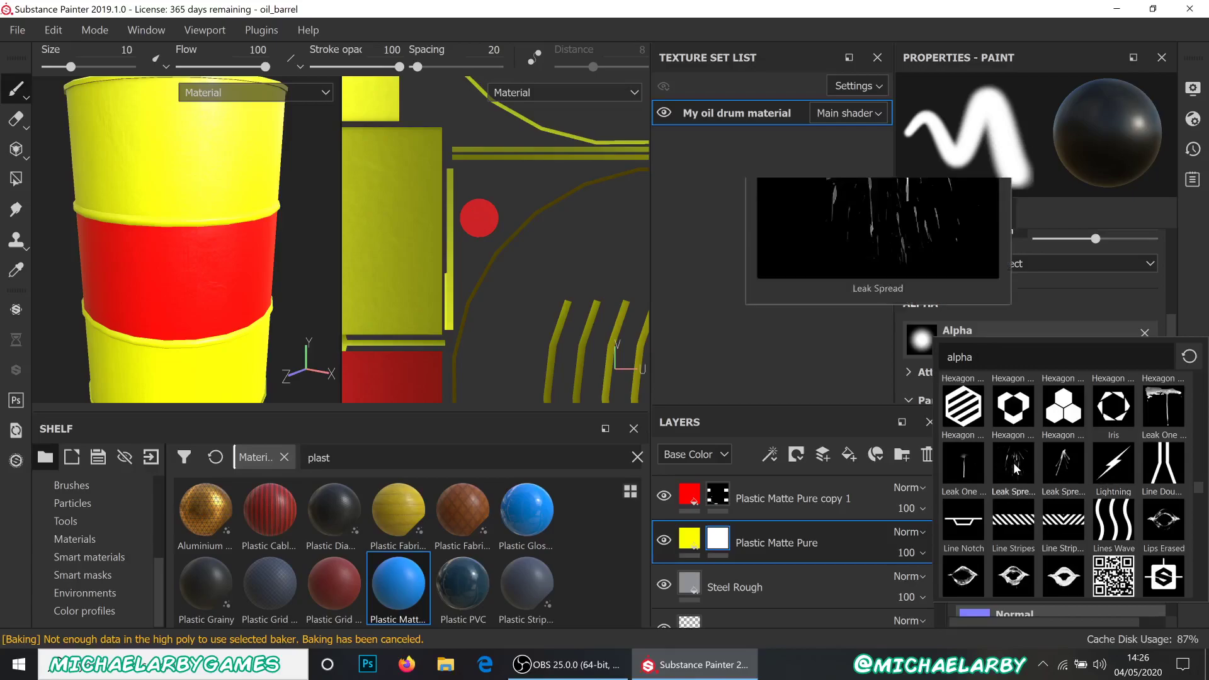
left_click(1014, 469)
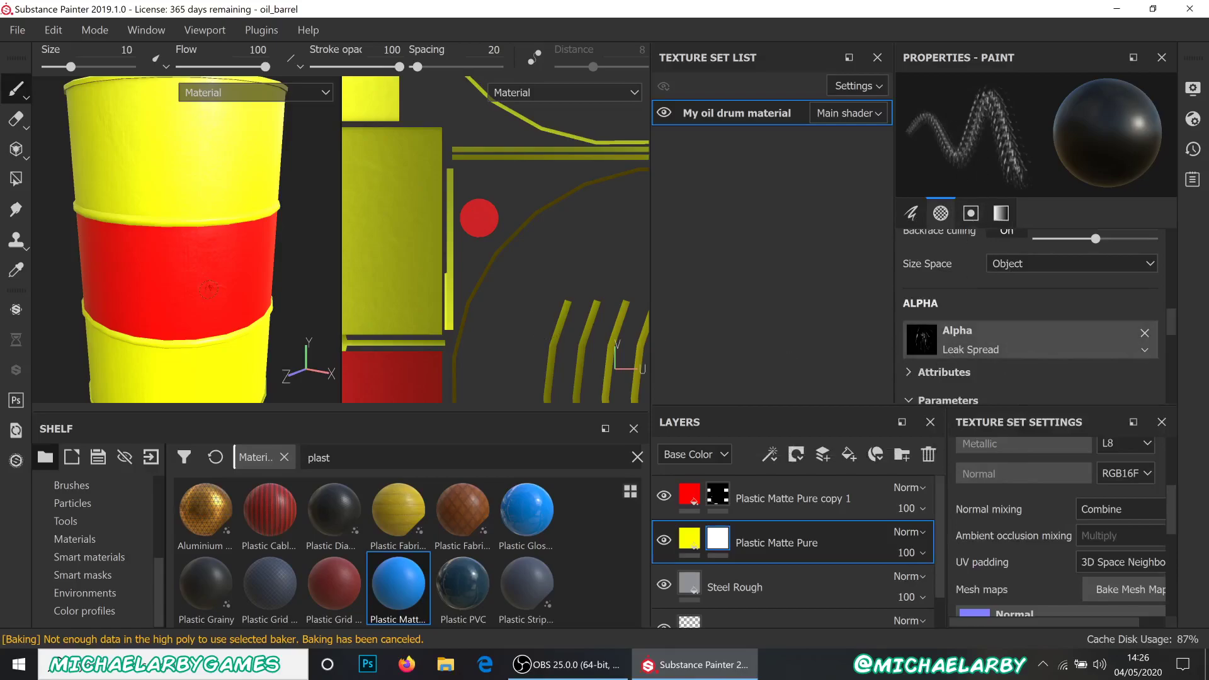
- Enlarge the brush to size 56.5 and stamp worn-paint marks on the upper yellow section, undoing the last stamp
right_click_drag(184, 181, 184, 180, "ctrl")
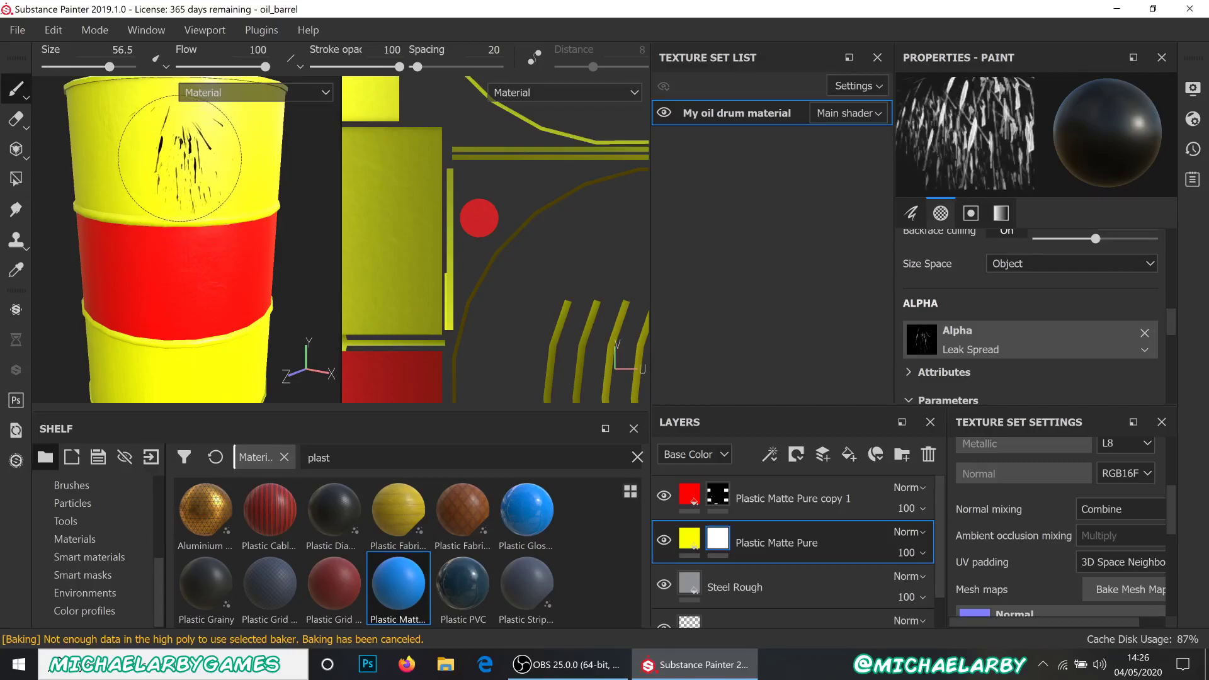
scroll(169, 124, "up", 1)
scroll(169, 125, "up", 1)
mouse_move(236, 200)
left_mouse_down("alt")
mouse_move(194, 218)
mouse_move(206, 191)
mouse_move(298, 190)
mouse_move(197, 189)
mouse_move(187, 178)
left_mouse_up("alt")
key("ctrl+z")
- Set the brush's angle jitter to 180
scroll(1026, 320, "up", 5)
scroll(1028, 324, "up", 2)
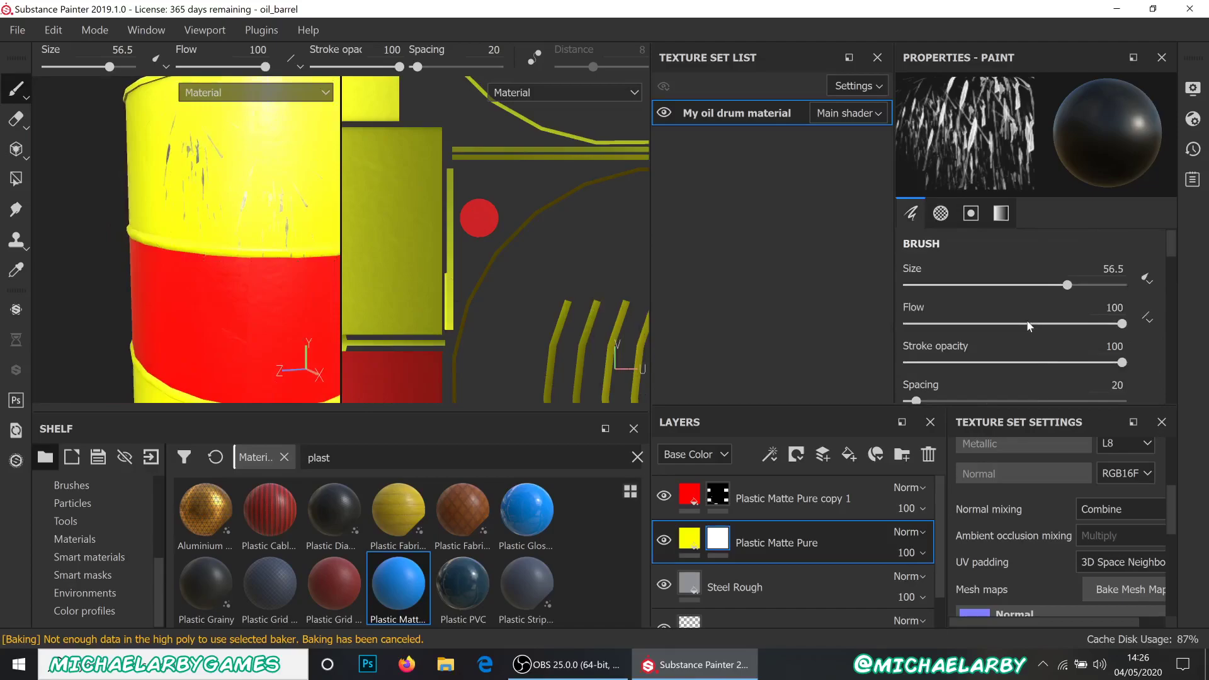
scroll(1033, 314, "down", 2)
scroll(994, 318, "down", 1)
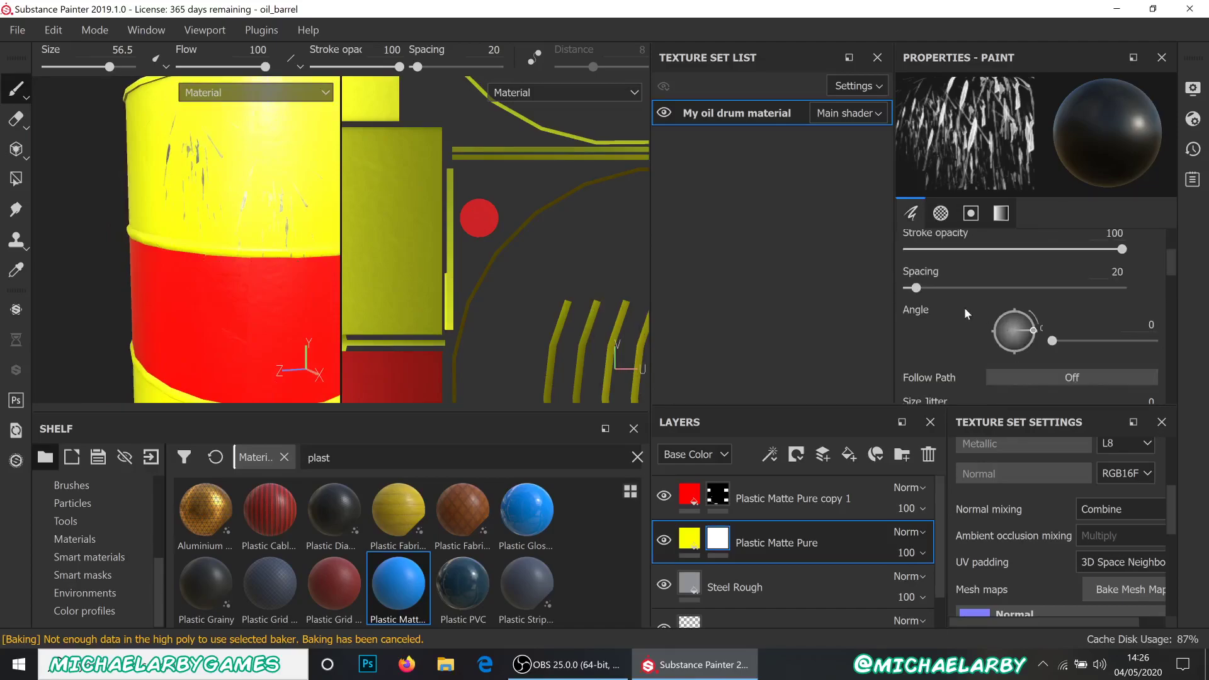
scroll(941, 272, "up", 1)
scroll(947, 277, "down", 3)
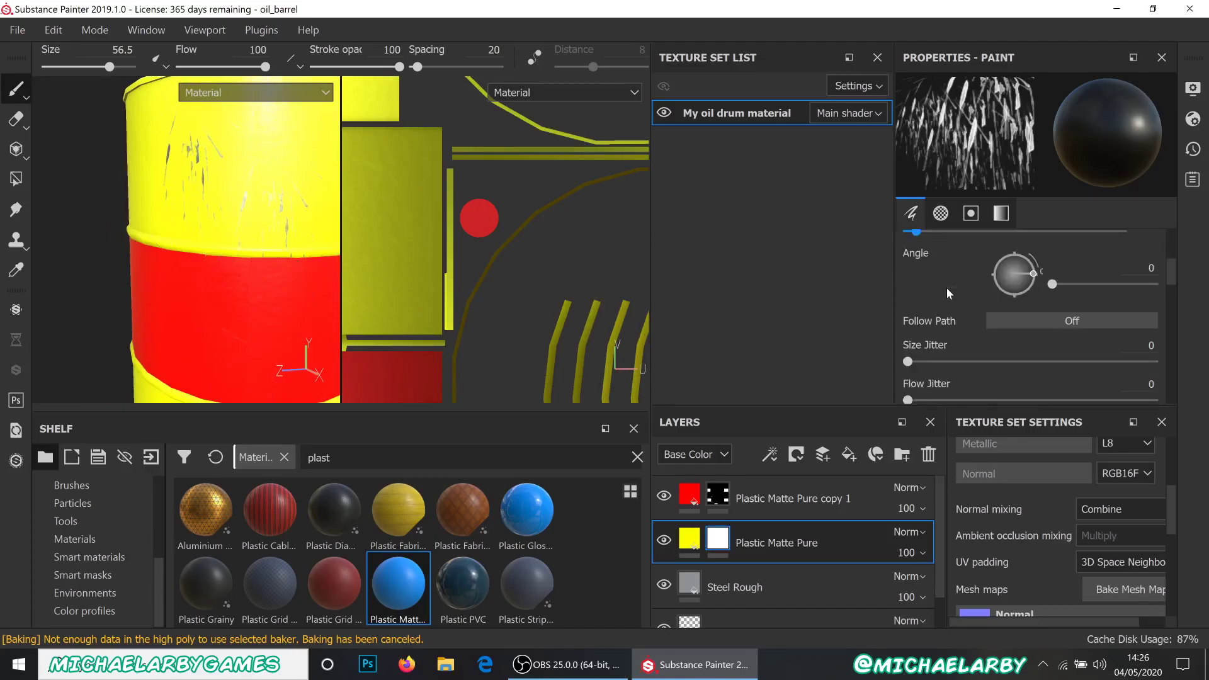
scroll(946, 288, "down", 1)
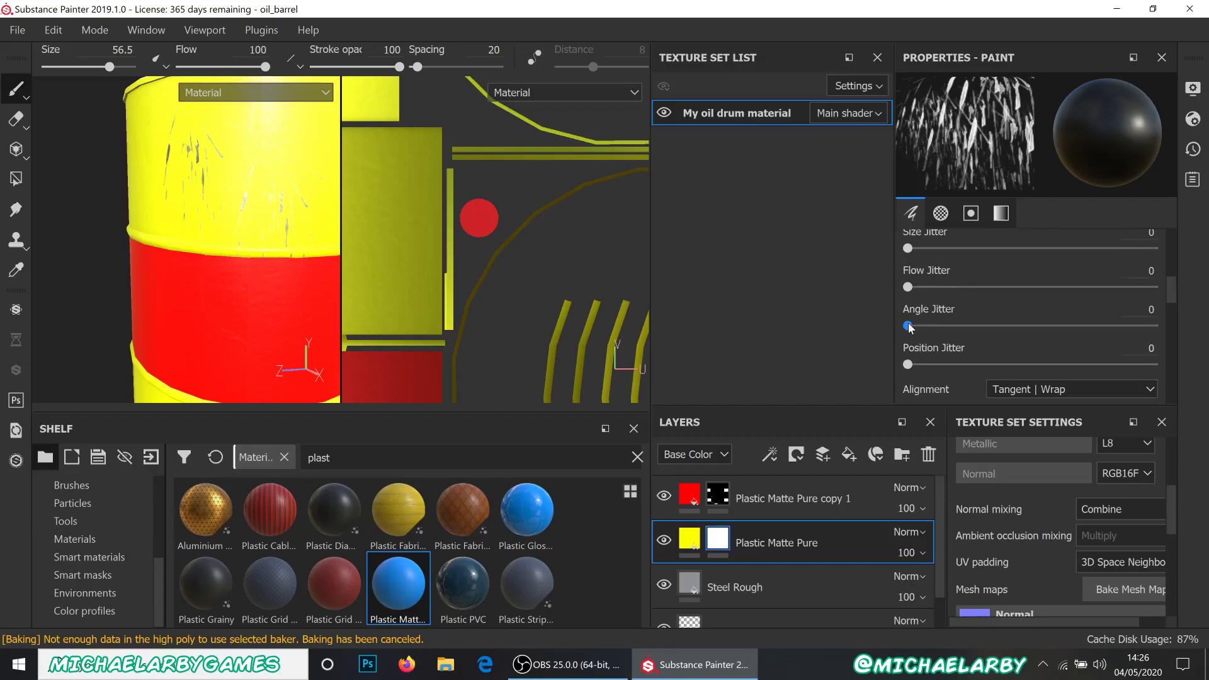
left_click_drag(908, 327, 1193, 331)
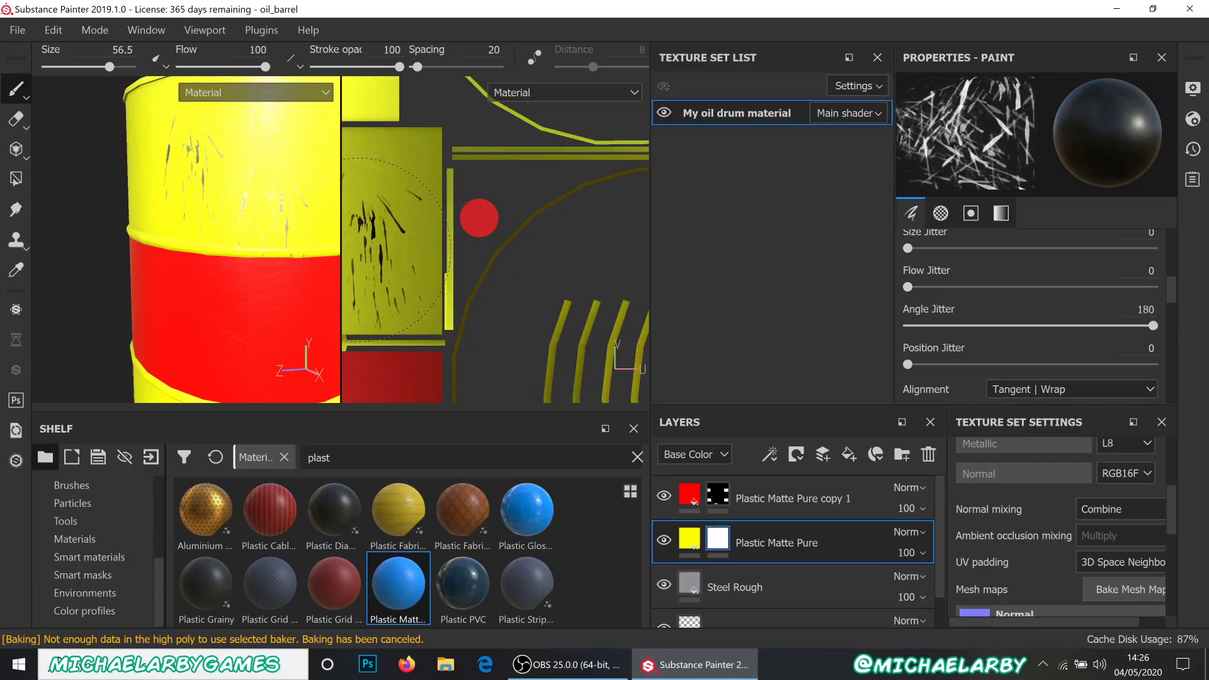
- Stamp randomly rotated scratches across the upper yellow section, down to the rim above the red band
left_click(227, 246)
scroll(145, 308, "down", 1)
scroll(139, 318, "down", 2)
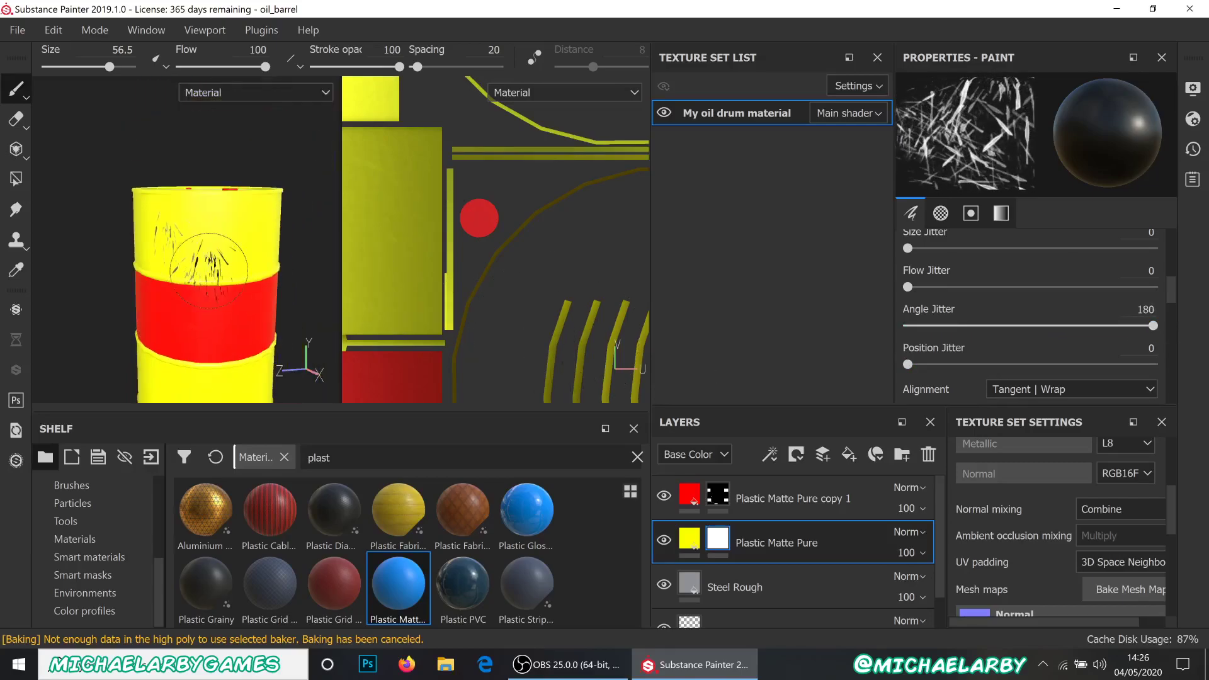
scroll(210, 267, "up", 3)
left_click(252, 254)
left_click(259, 187)
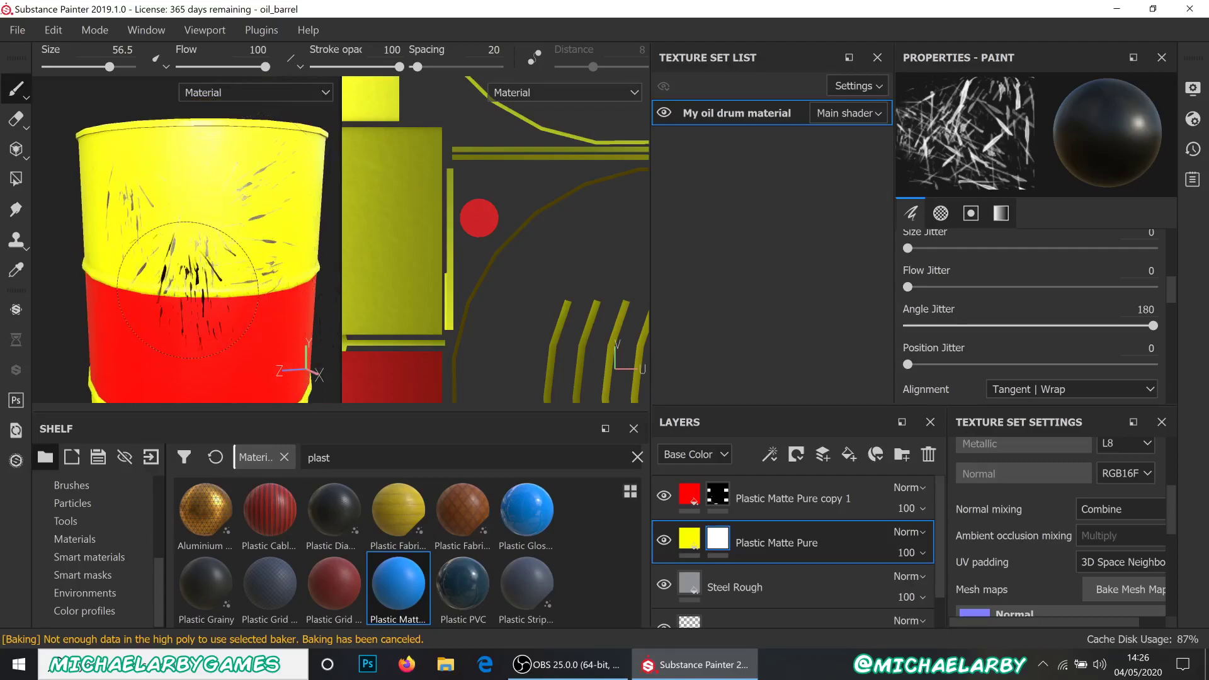
scroll(241, 199, "down", 2)
scroll(269, 231, "up", 3)
left_click(283, 238)
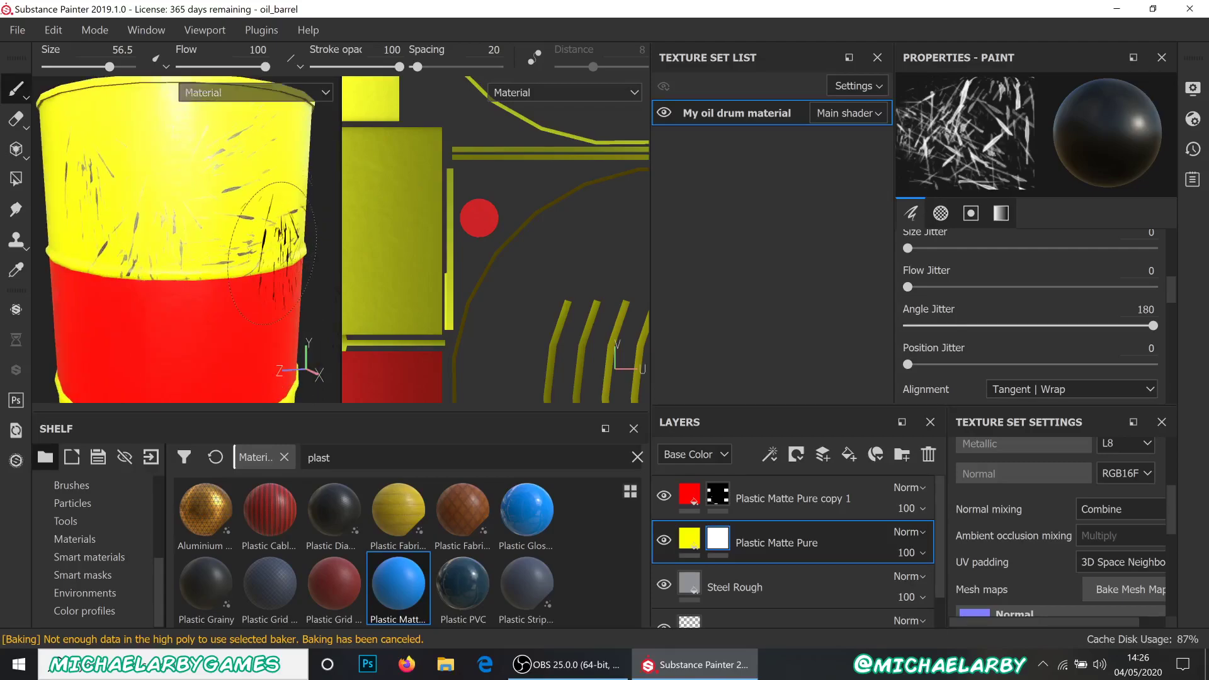
- Rotate around the barrel and stamp more scratches on the next side of the upper yellow section
scroll(170, 249, "down", 3)
left_click_drag(209, 280, 102, 284, "alt")
left_click(272, 213)
left_click(277, 255)
scroll(211, 281, "up", 2)
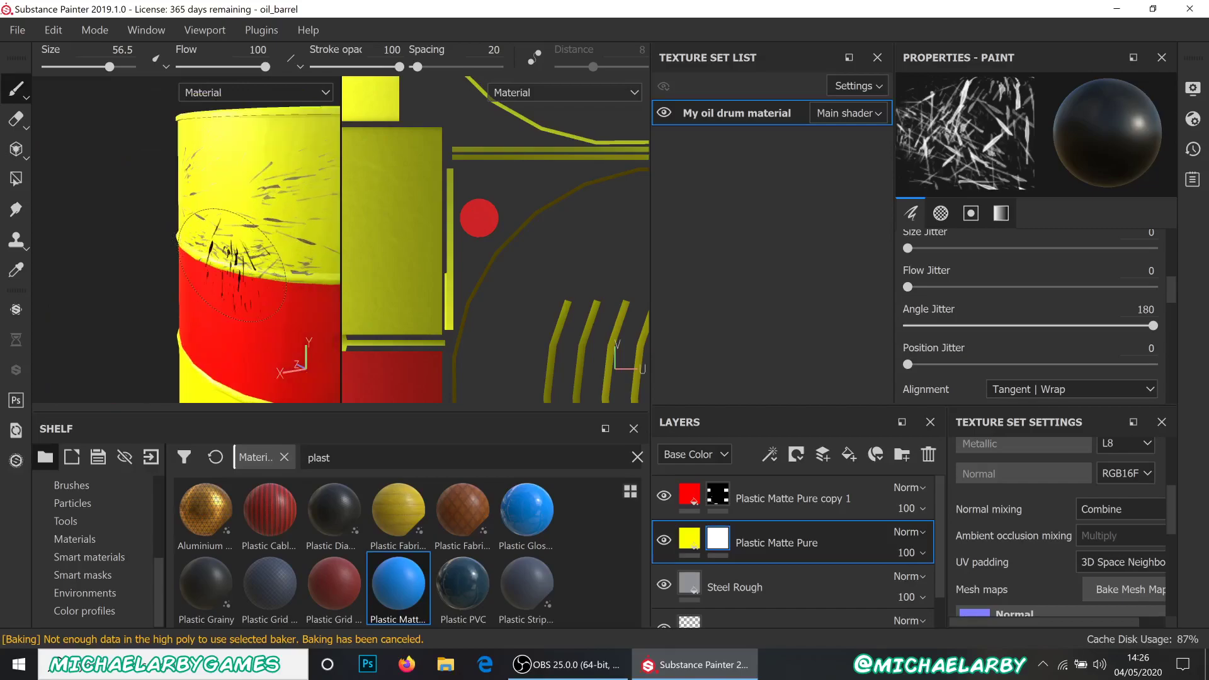
left_click_drag(192, 308, 291, 315, "alt")
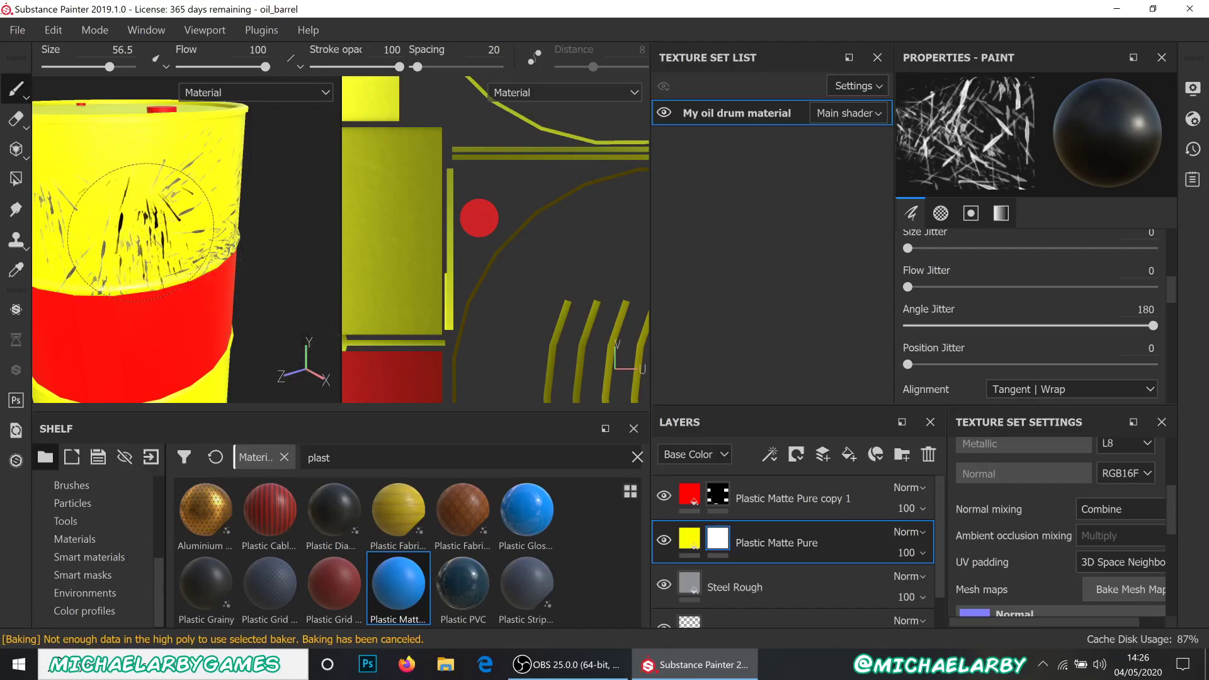
- Continue stamping randomly rotated scratches around the remaining sides of the upper yellow section, close to the rim above the red band
left_click_drag(185, 320, 155, 308, "alt")
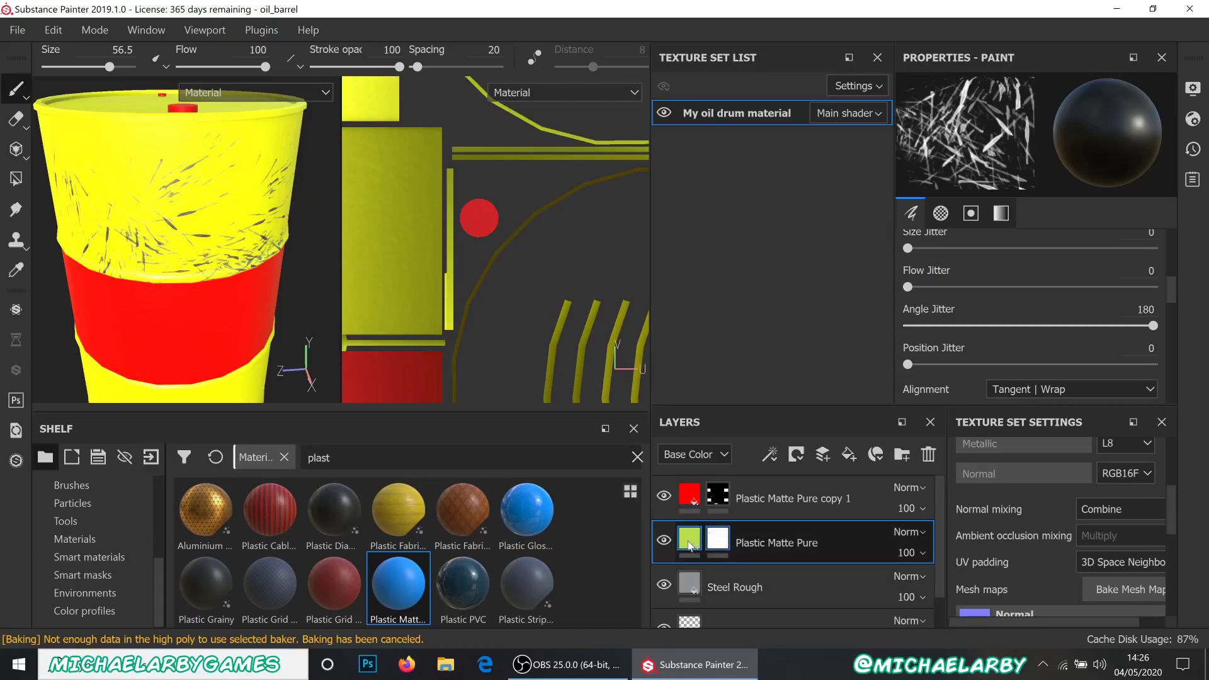
scroll(215, 255, "up", 4)
mouse_move(216, 253)
left_mouse_down("alt")
mouse_move(267, 230)
mouse_move(155, 267)
mouse_move(208, 243)
left_mouse_up("alt")
scroll(235, 226, "down", 3)
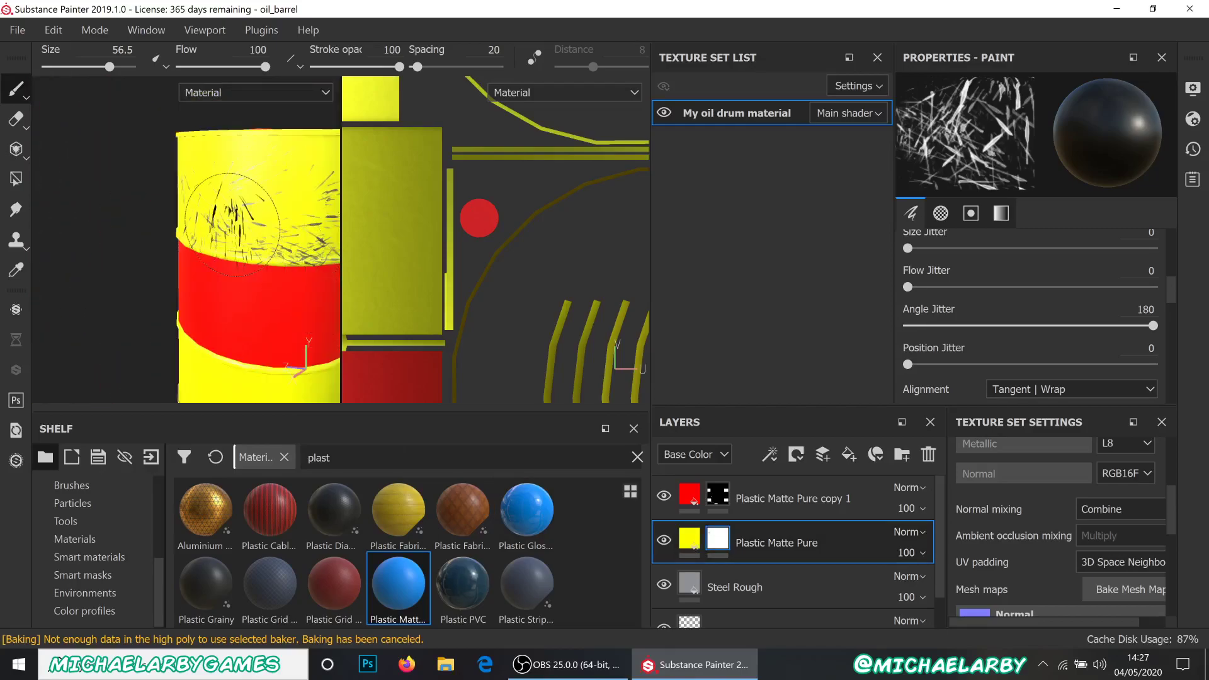
scroll(233, 215, "up", 3)
left_click_drag(277, 208, 145, 217, "alt")
left_click_drag(181, 272, 270, 262, "alt")
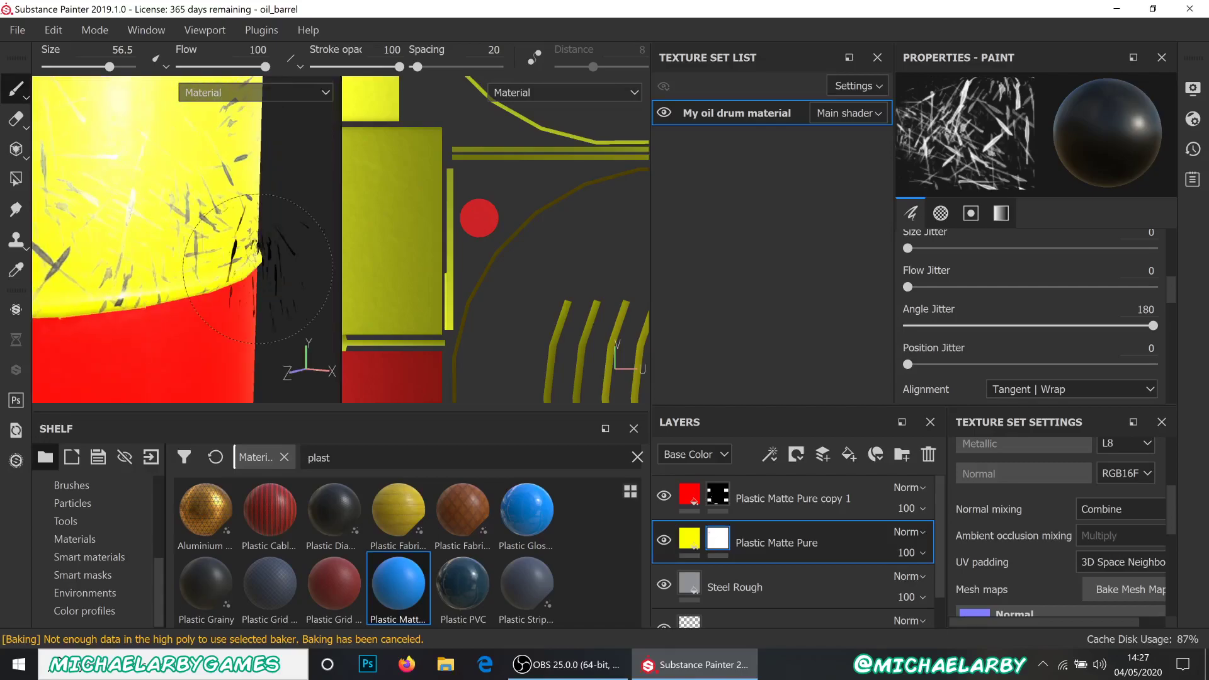
scroll(271, 262, "down", 3)
scroll(96, 286, "up", 3)
scroll(985, 316, "up", 5)
scroll(978, 322, "down", 5)
- Look through the brush's alpha and alignment settings and set its stroke opacity to 74
scroll(977, 326, "down", 8)
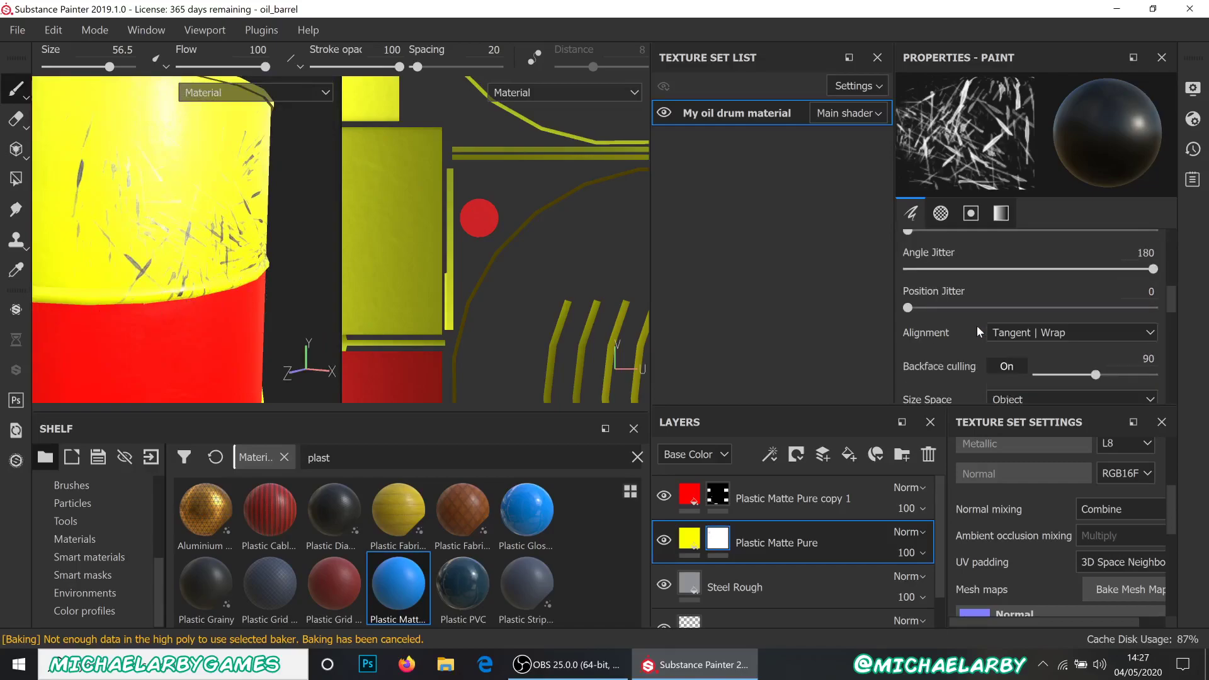
scroll(976, 326, "down", 1)
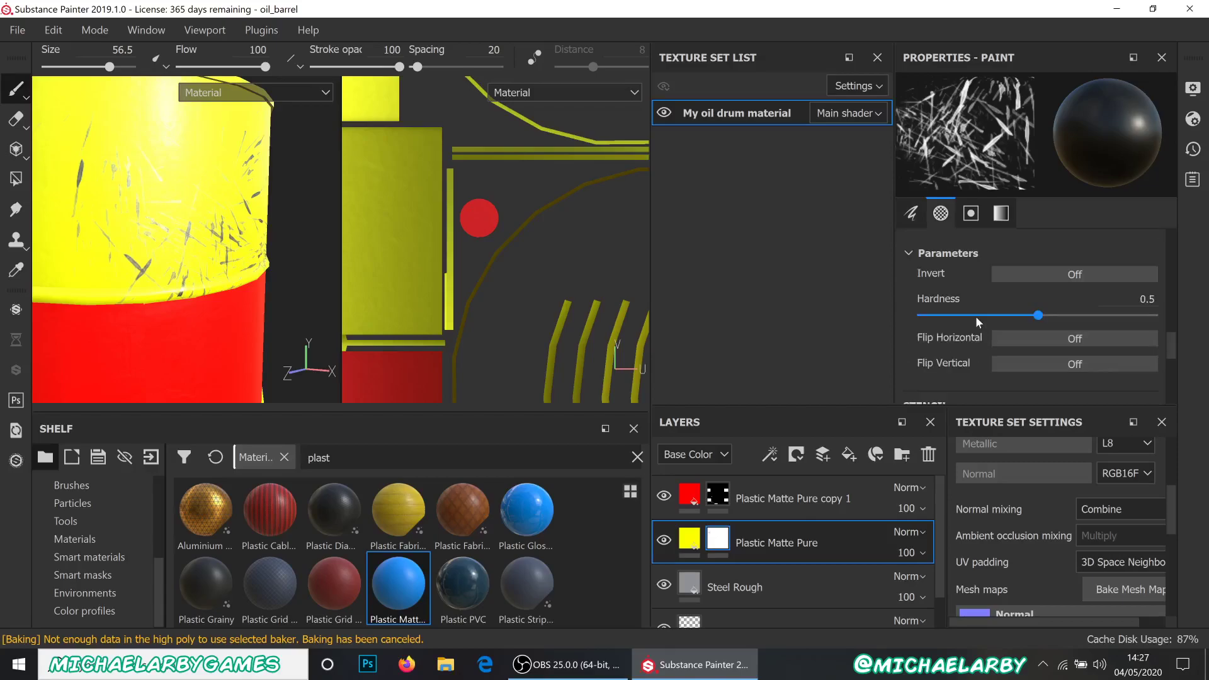
scroll(991, 316, "down", 2)
scroll(978, 316, "up", 4)
scroll(978, 316, "up", 2)
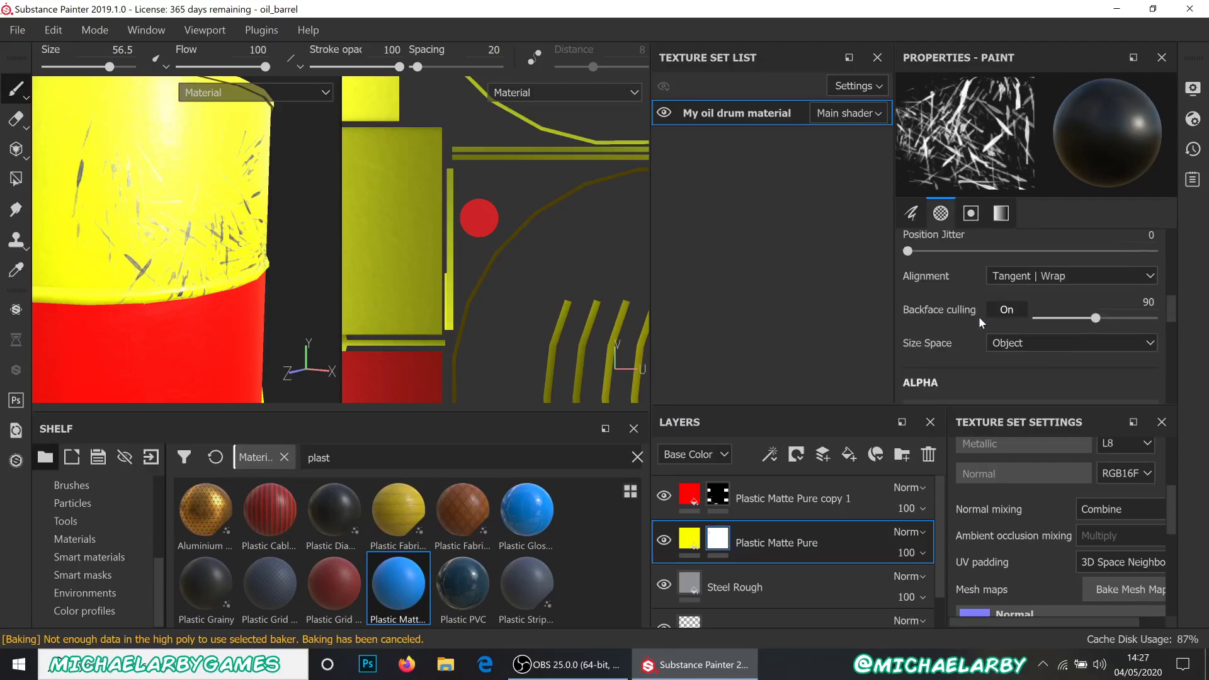
scroll(964, 326, "up", 2)
scroll(951, 344, "up", 4)
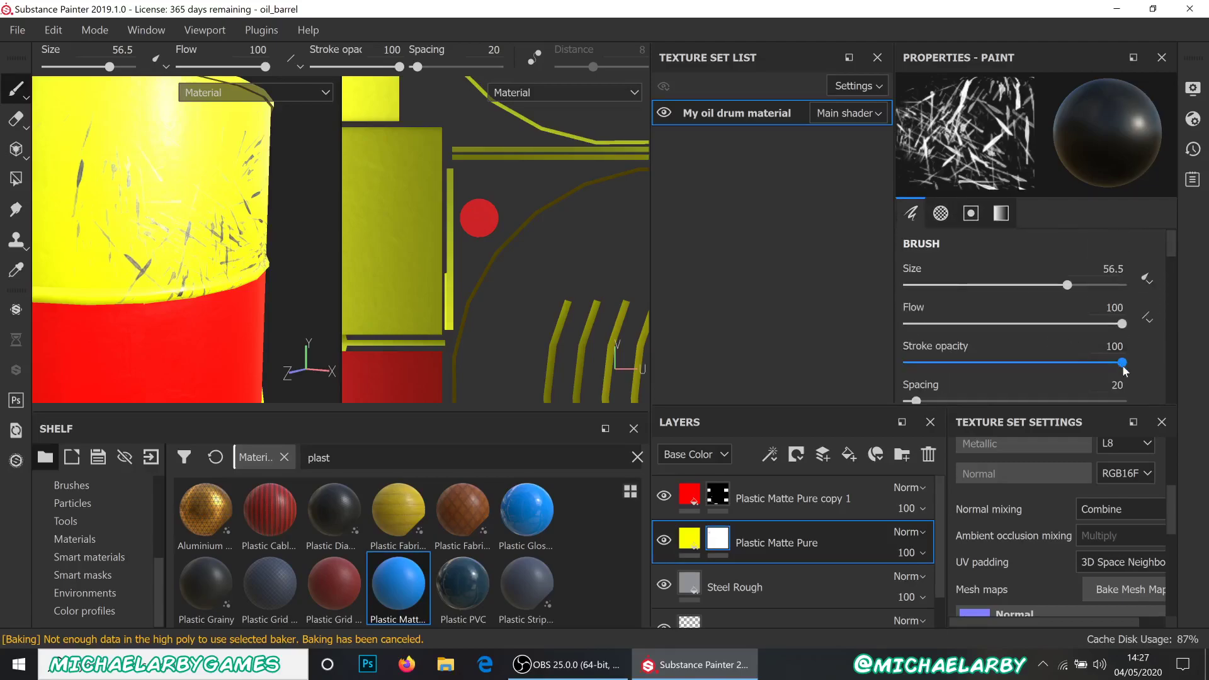
left_click_drag(1122, 363, 1065, 364)
- Stamp fainter scratches with the reduced opacity over the bare areas all around the upper yellow section
key("f")
scroll(186, 287, "up", 2)
left_click_drag(159, 274, 87, 289)
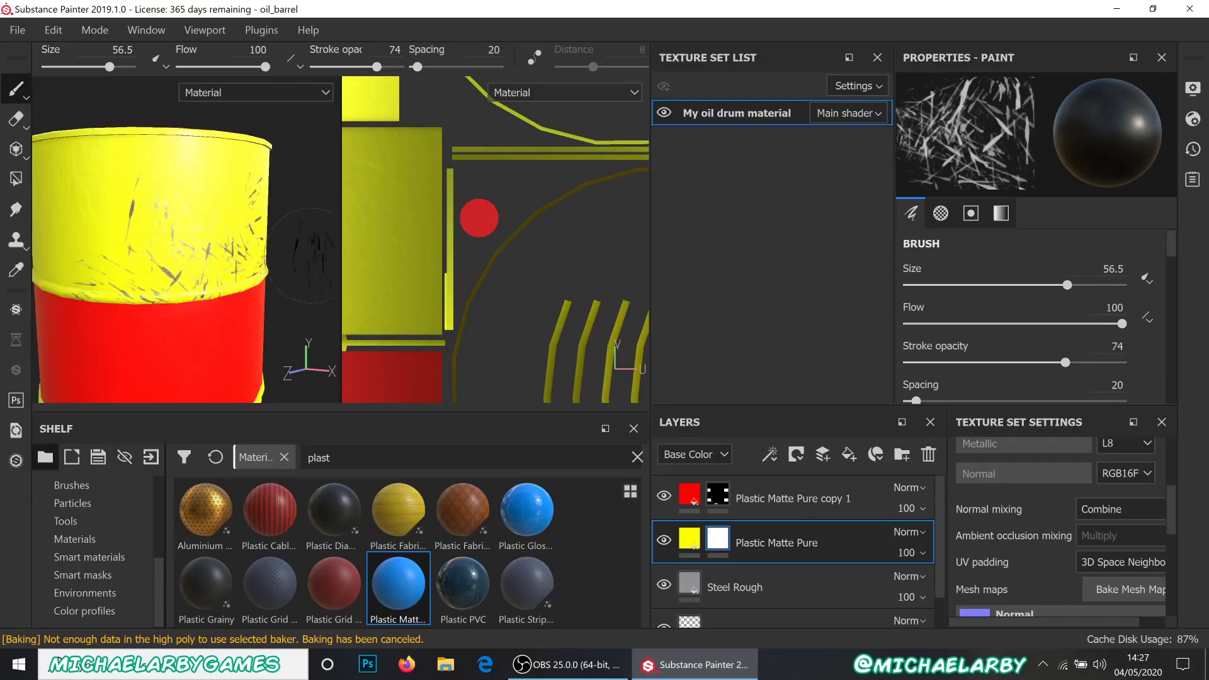
scroll(119, 252, "up", 3)
left_click_drag(175, 242, 214, 230)
scroll(246, 289, "down", 3)
mouse_move(182, 157)
left_mouse_down("alt")
mouse_move(214, 195)
mouse_move(277, 203)
mouse_move(299, 192)
left_mouse_up("alt")
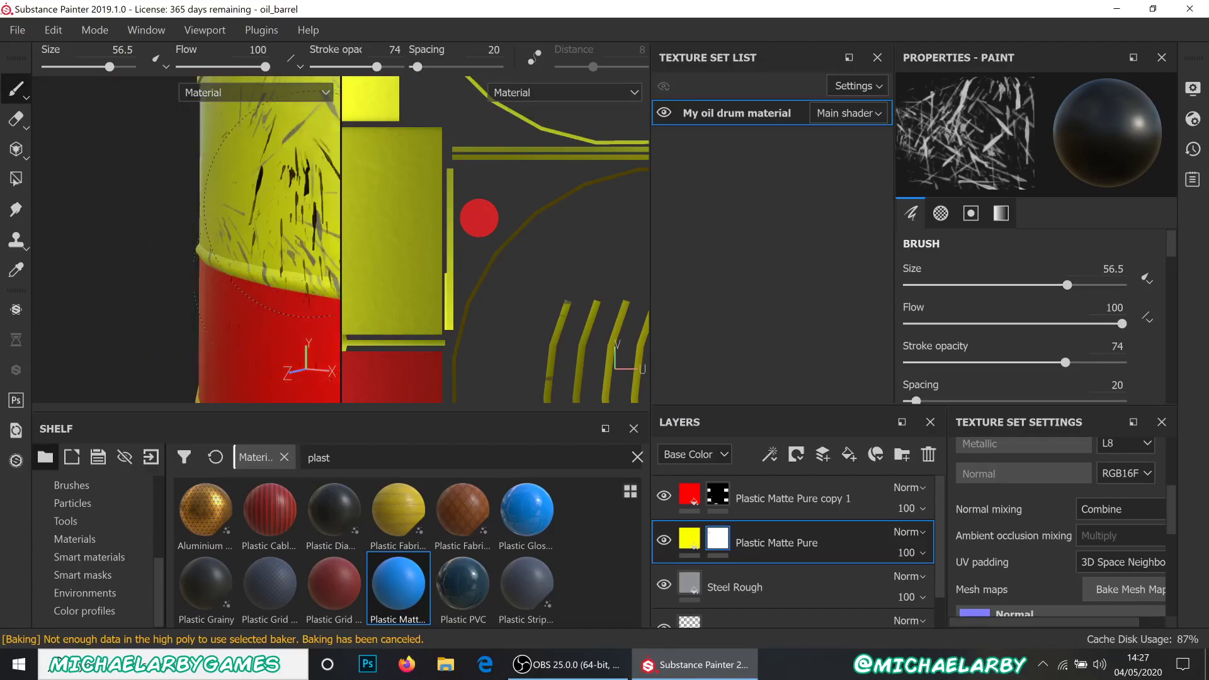
scroll(273, 267, "down", 3)
left_click_drag(265, 245, 303, 238, "alt")
left_click(187, 228)
left_click(201, 165)
left_click(245, 202)
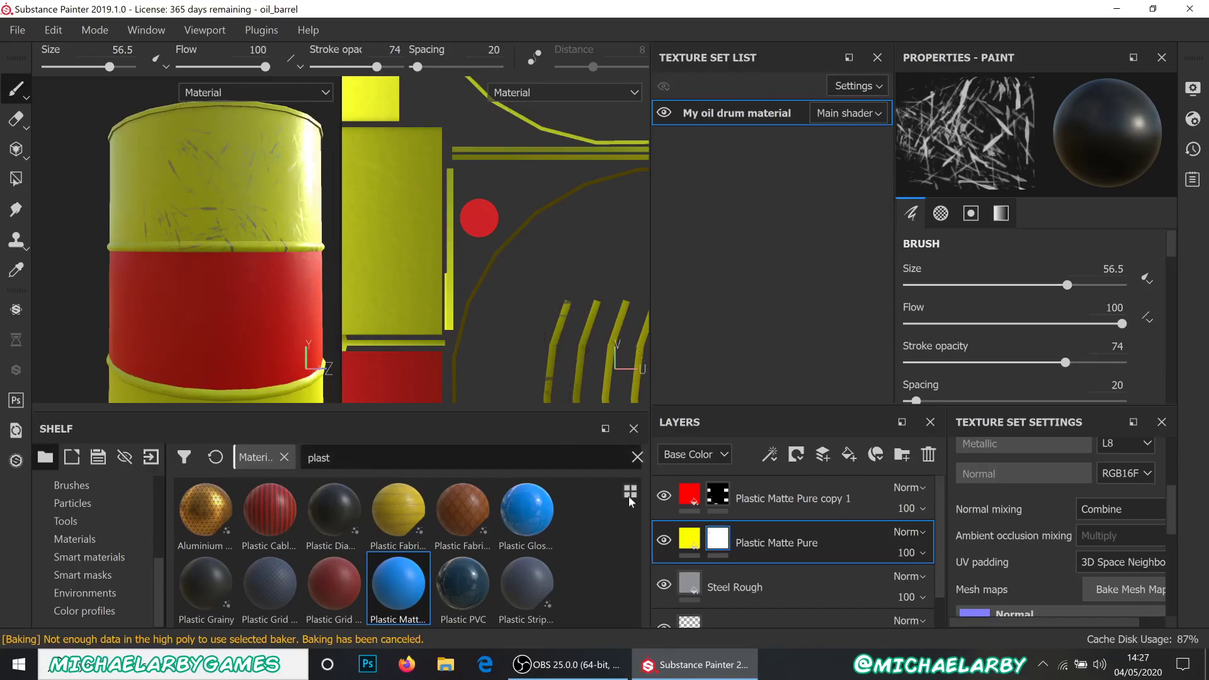
- Hide the red Plastic Matte Pure copy 1 layer and polygon-fill triangles of the middle band with black on the yellow layer's mask
left_click(664, 497)
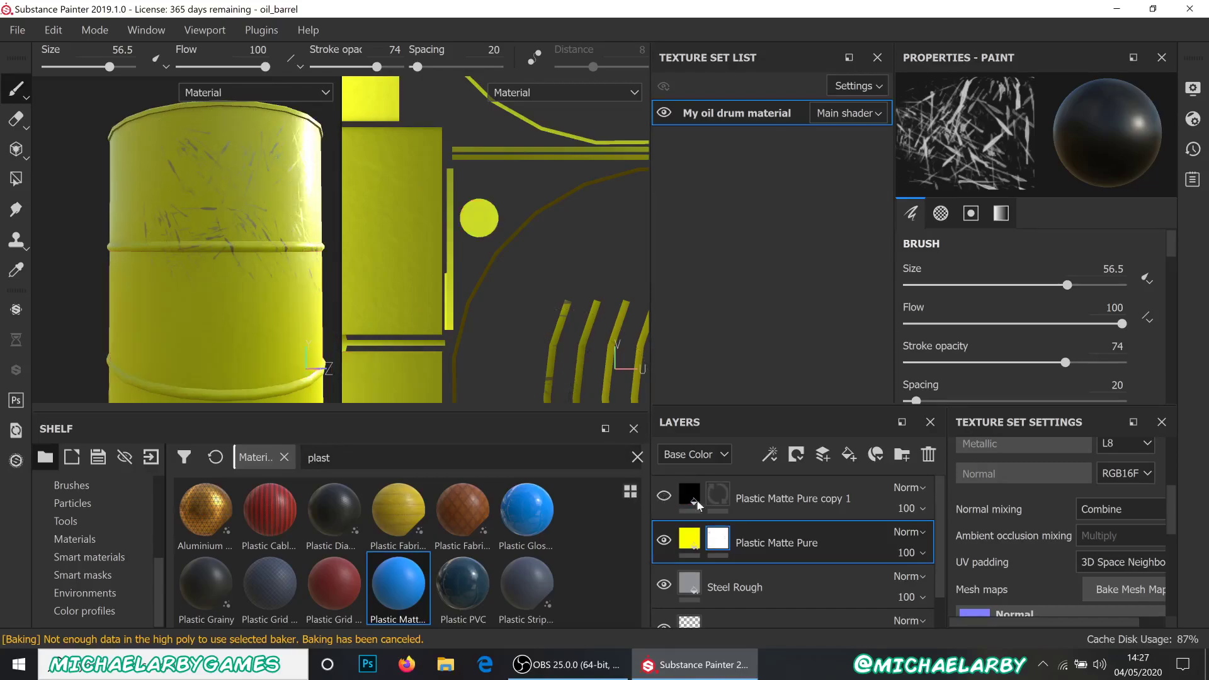
left_click(719, 540)
left_click(130, 233)
left_click(16, 179)
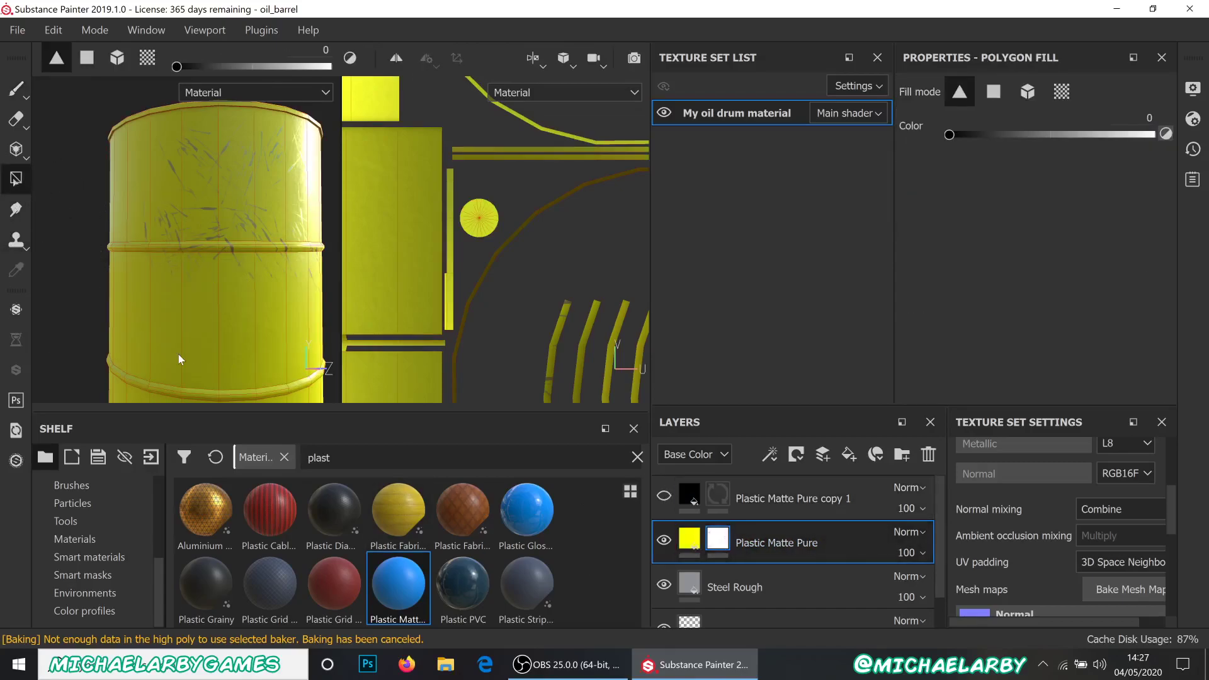
left_click(210, 339)
left_click(221, 339)
left_click(206, 319)
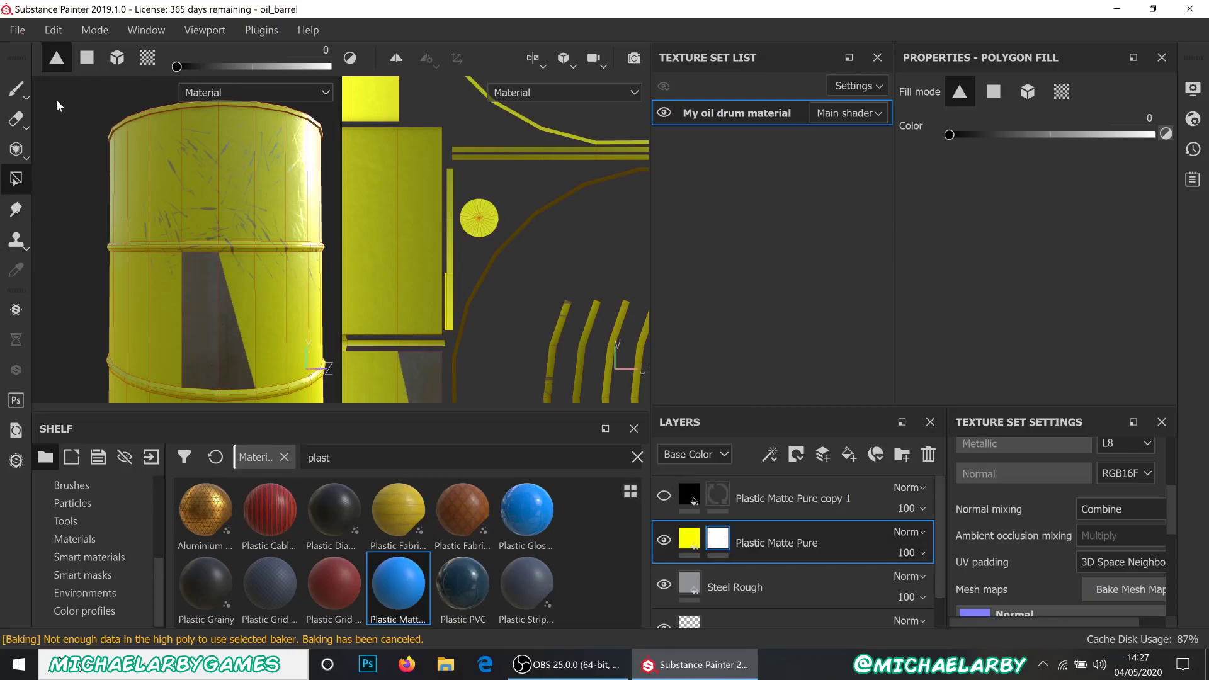
- Switch the polygon fill to whole faces and mask the yellow layer out of the entire middle band around the barrel
left_click(93, 57)
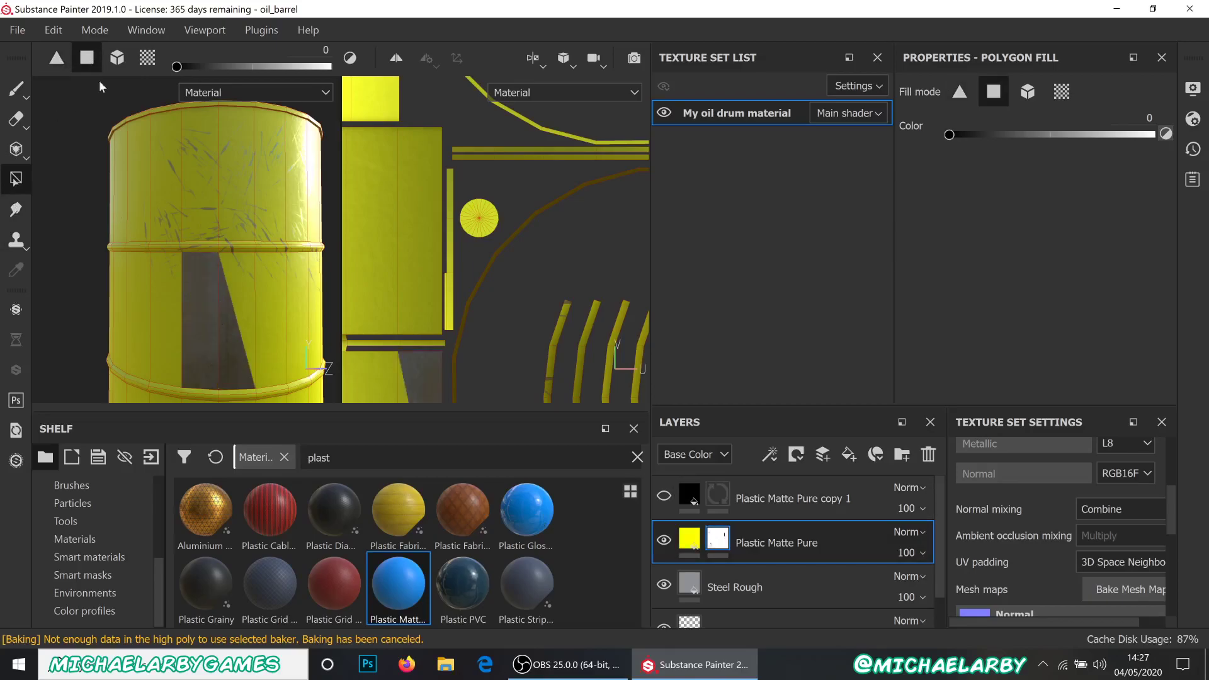
left_click(234, 289)
left_click(286, 333)
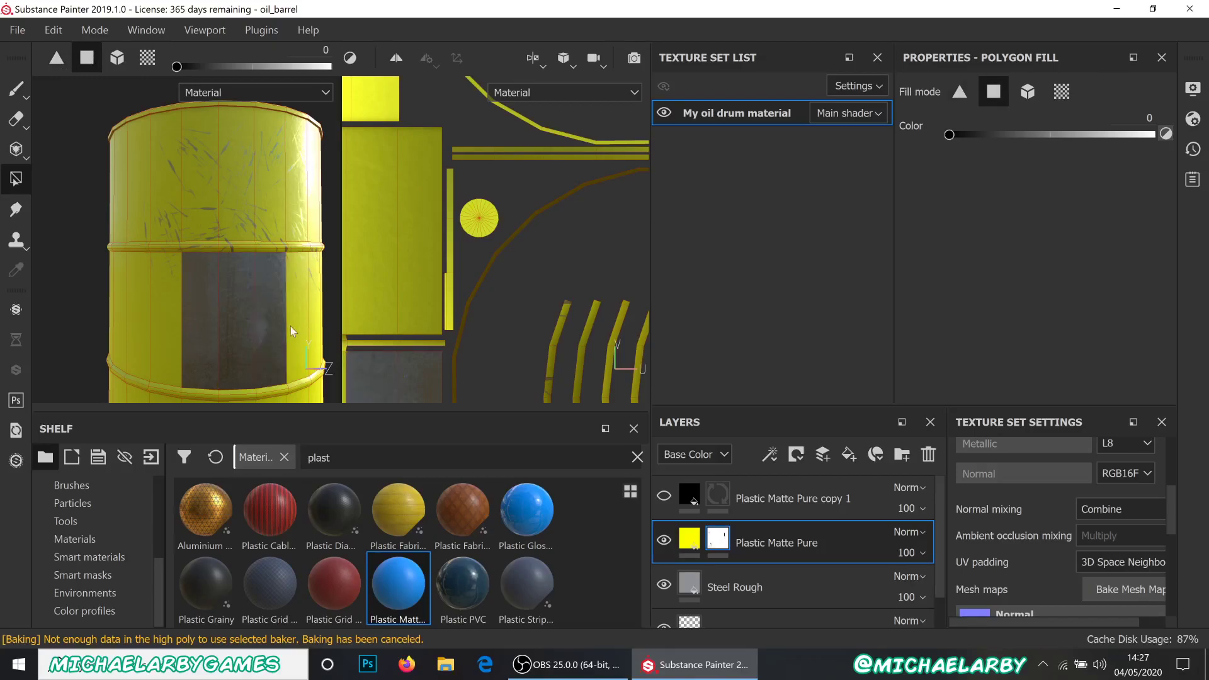
left_click(297, 313)
left_click(313, 306)
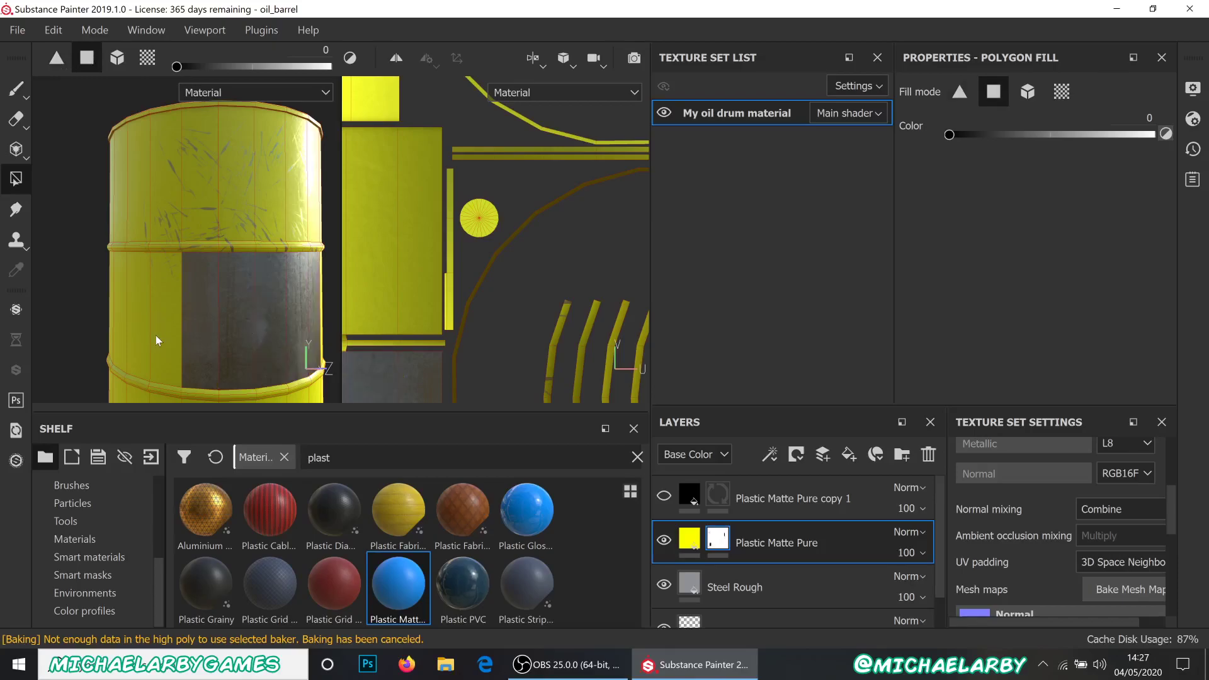
left_click(156, 339)
left_click(134, 337)
left_click_drag(181, 329, 255, 337, "alt")
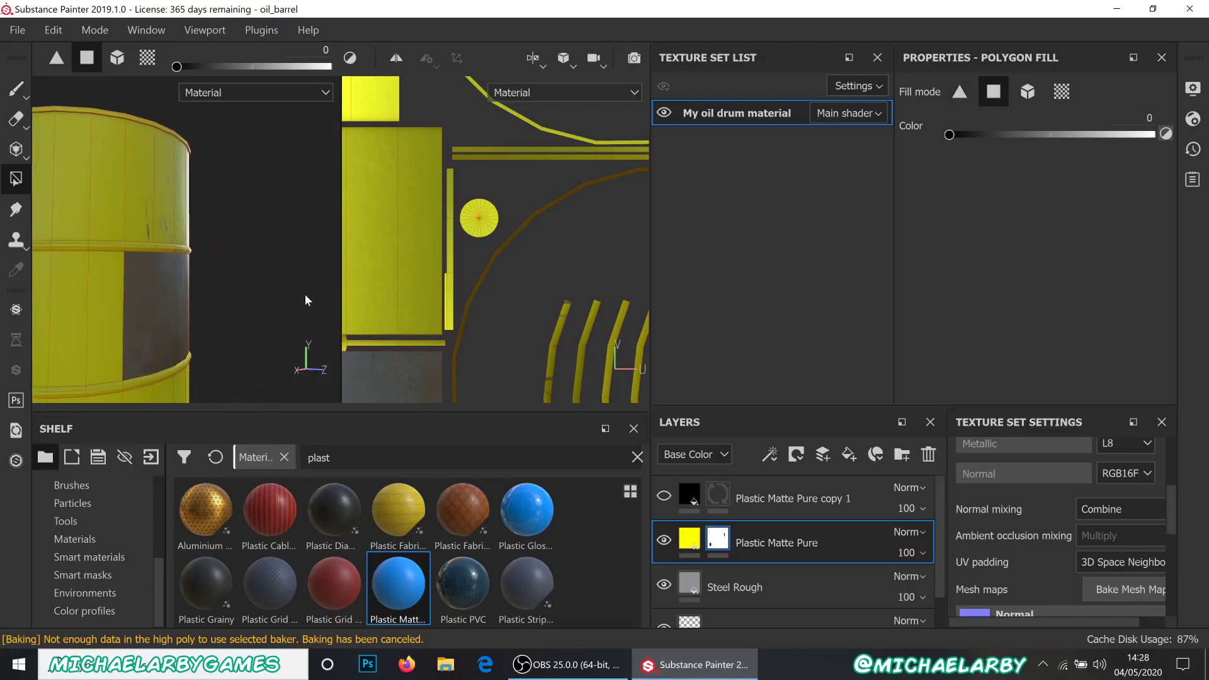
right_click_drag(295, 297, 2, 301, "alt")
middle_click_drag(80, 325, 158, 276, "alt")
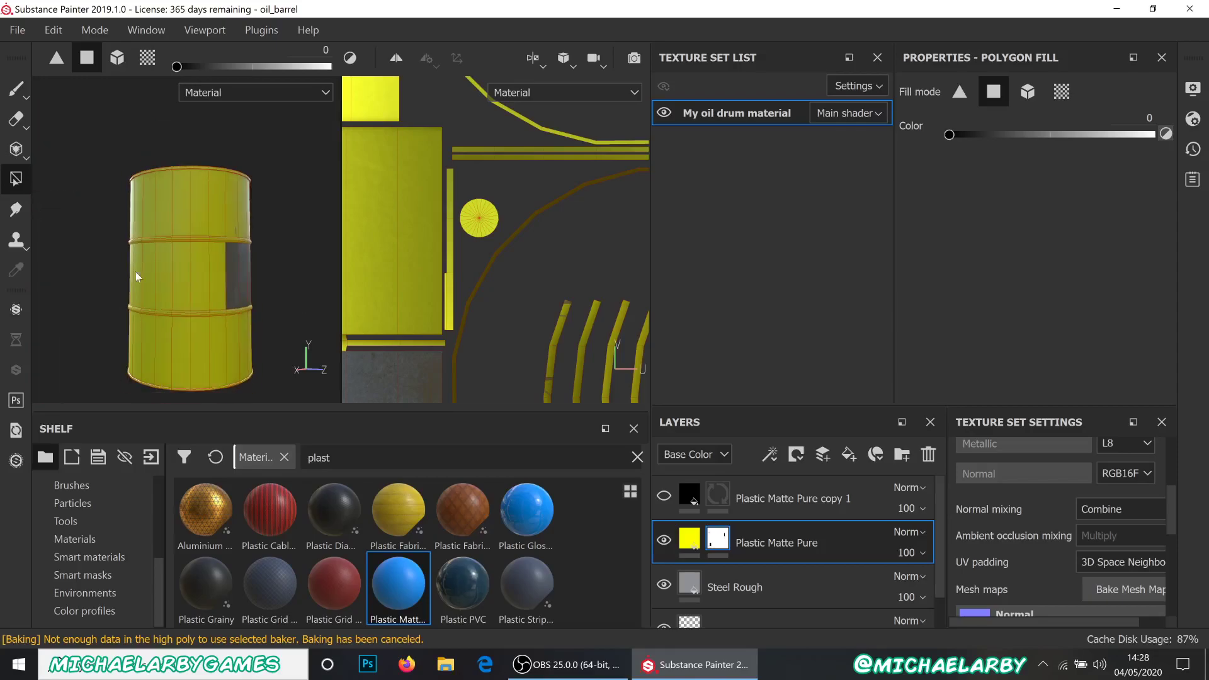
mouse_move(103, 270)
left_mouse_down("alt")
mouse_move(337, 280)
mouse_move(291, 299)
mouse_move(94, 282)
left_mouse_up("alt")
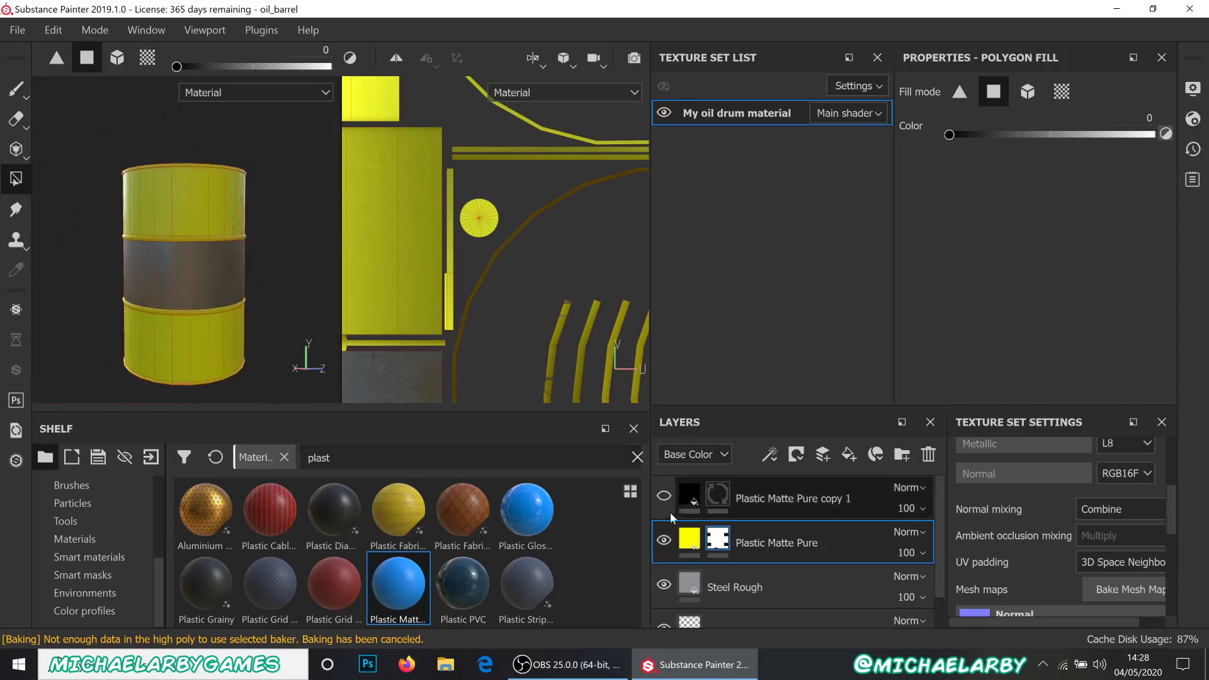
- Make the red Plastic Matte Pure copy 1 layer visible again and select the mask of the yellow Plastic Matte Pure layer
left_click(774, 504)
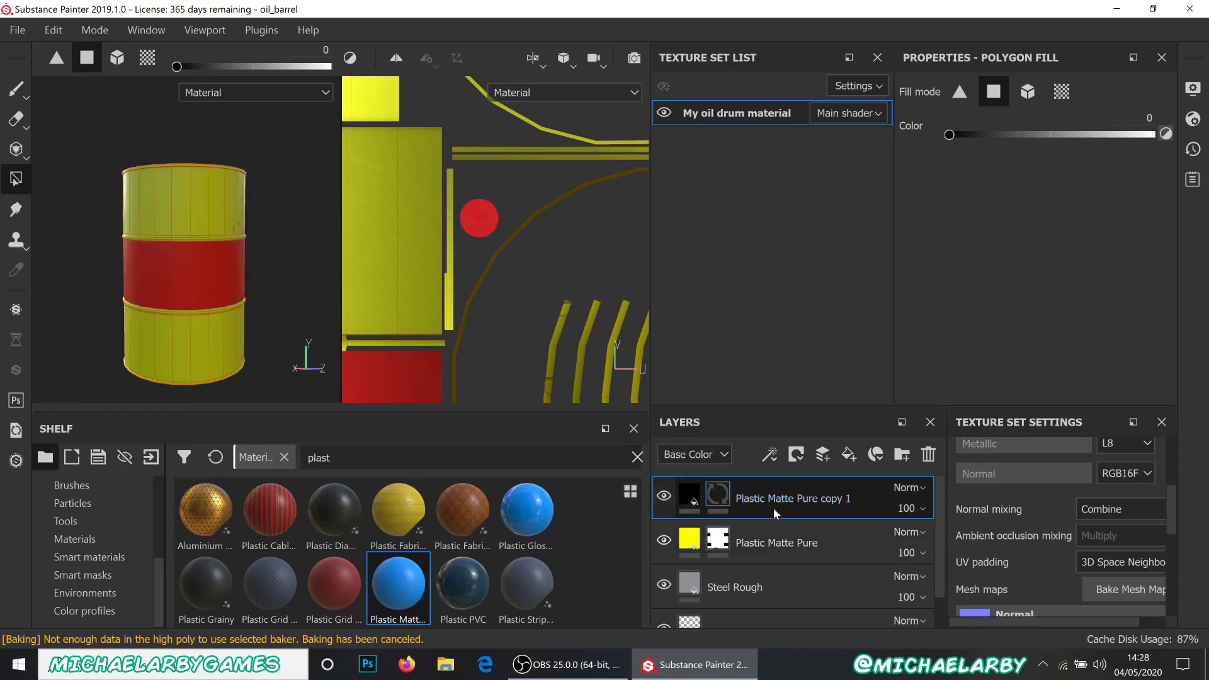
left_click(717, 542)
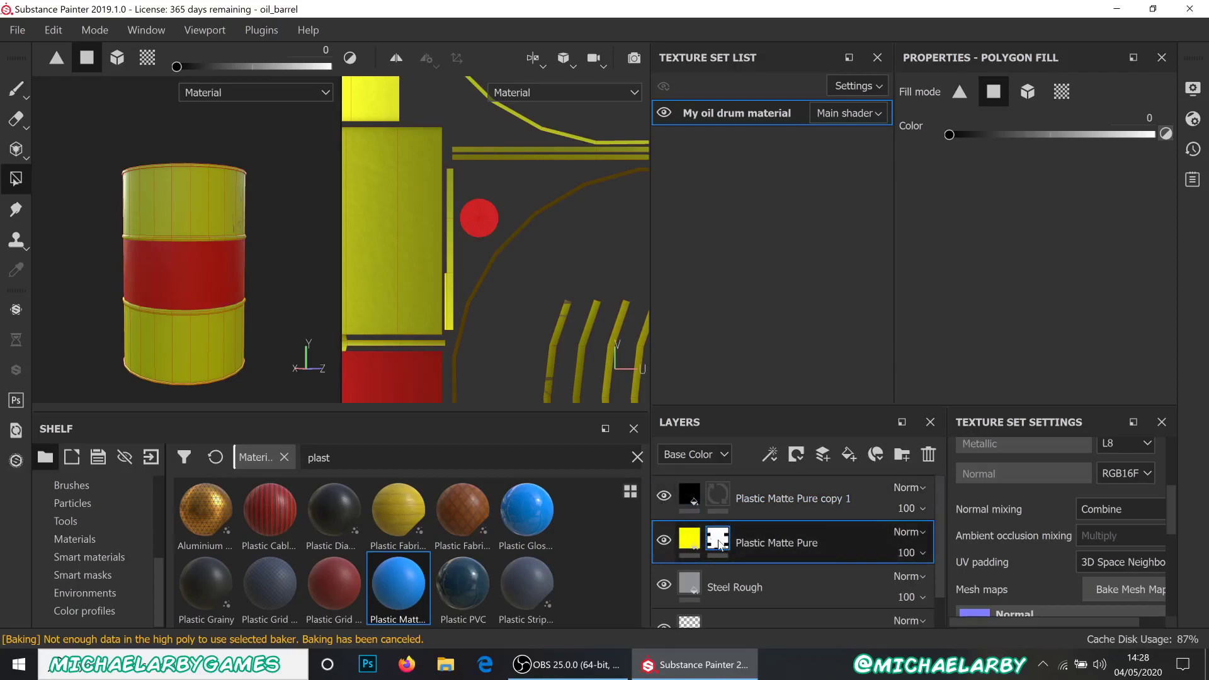
scroll(222, 257, "up", 5)
left_click(231, 224)
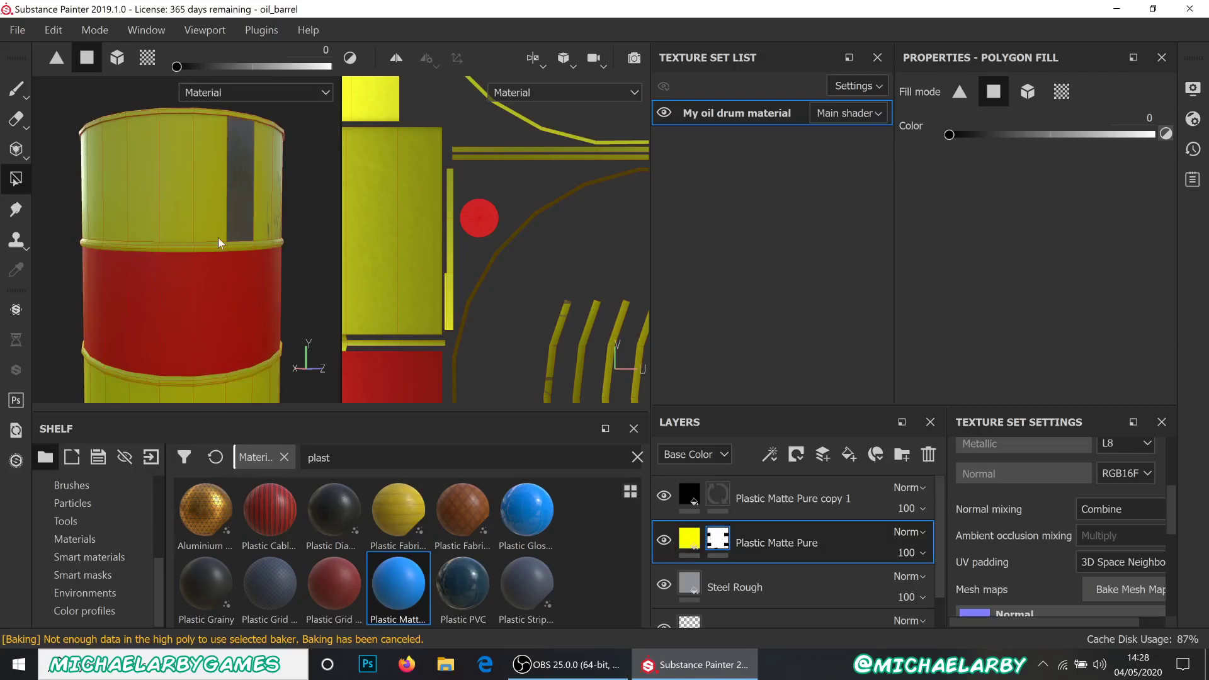
key("ctrl+z")
- Return to the Paint brush and stamp scratches across the unmarked side of the upper yellow section
left_click(16, 93)
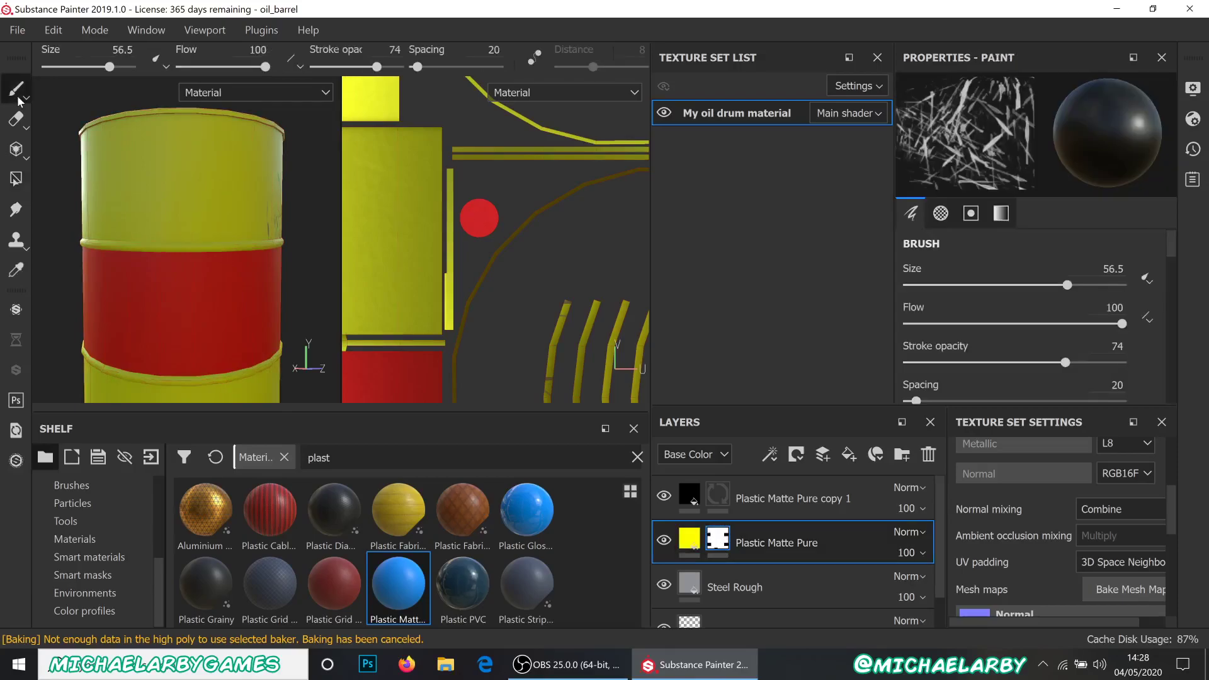
left_click(283, 295)
mouse_move(201, 227)
left_mouse_down()
mouse_move(252, 220)
mouse_move(157, 232)
mouse_move(160, 179)
mouse_move(222, 170)
left_mouse_up()
- Change the brush alpha to Dirt Spots Hollow
scroll(1018, 482, "down", 5)
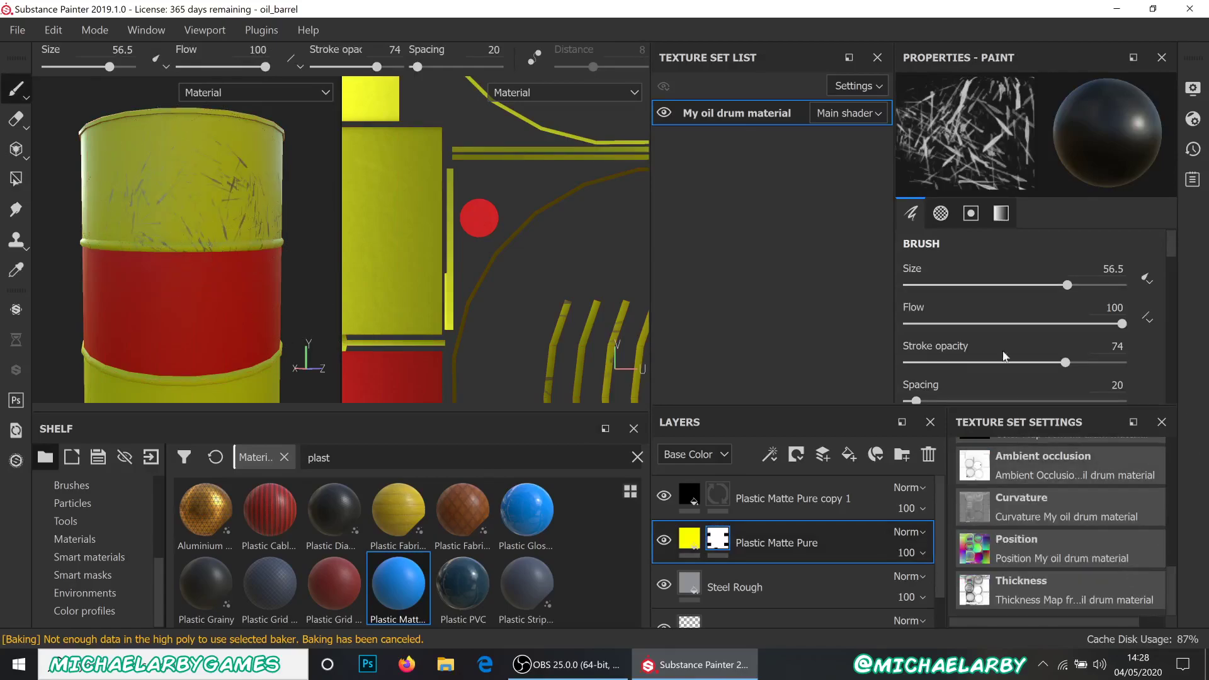
scroll(1000, 328, "down", 10)
left_click(1003, 316)
scroll(1071, 438, "down", 10)
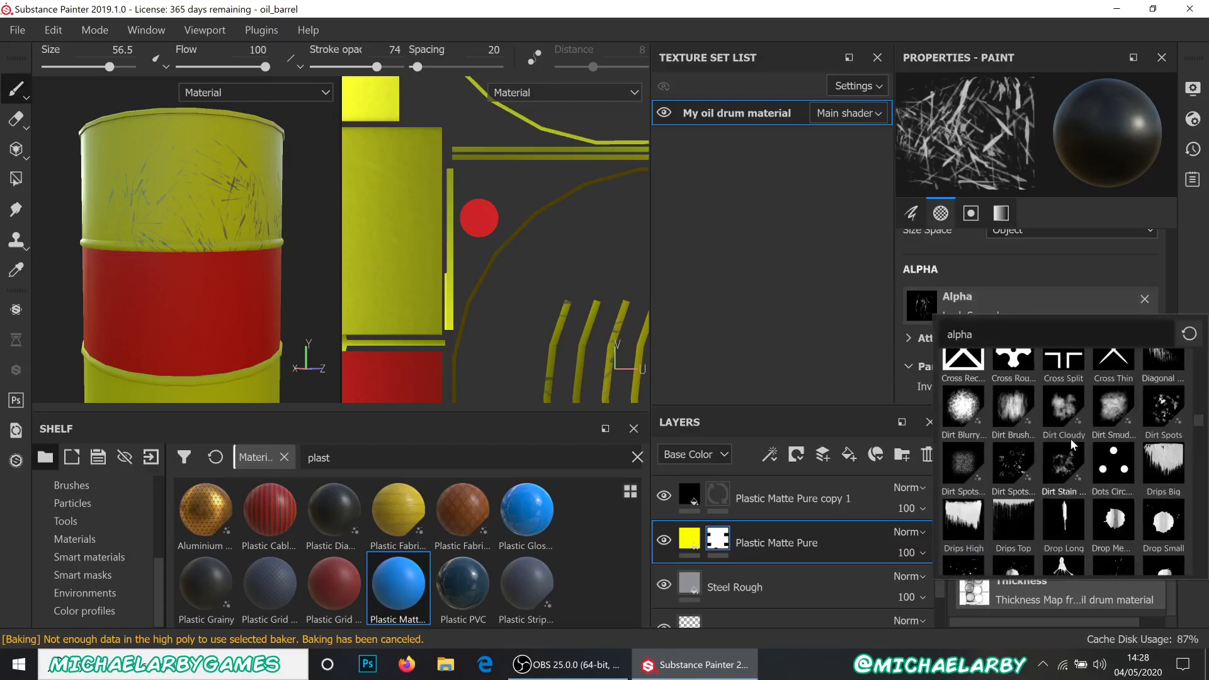
left_click(1014, 465)
- Stamp hollow dirt spots across the front of the lower yellow section, below the red band
left_click(102, 215)
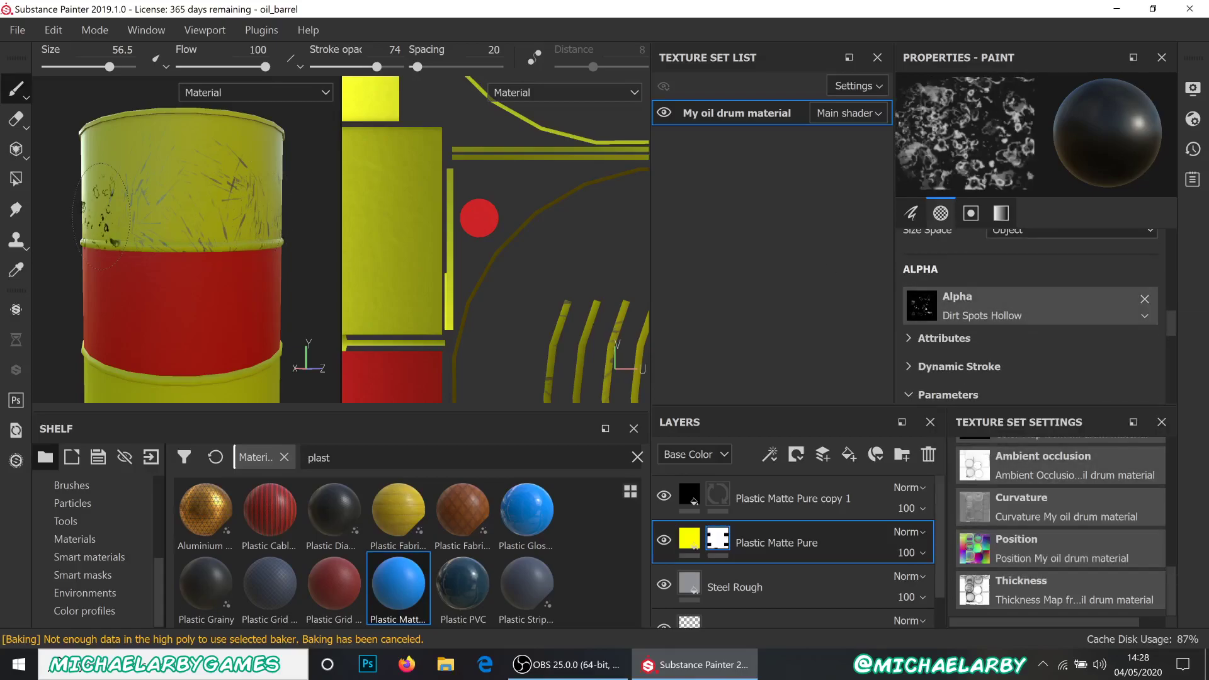
left_click(168, 218)
scroll(235, 287, "down", 2)
scroll(234, 289, "up", 3)
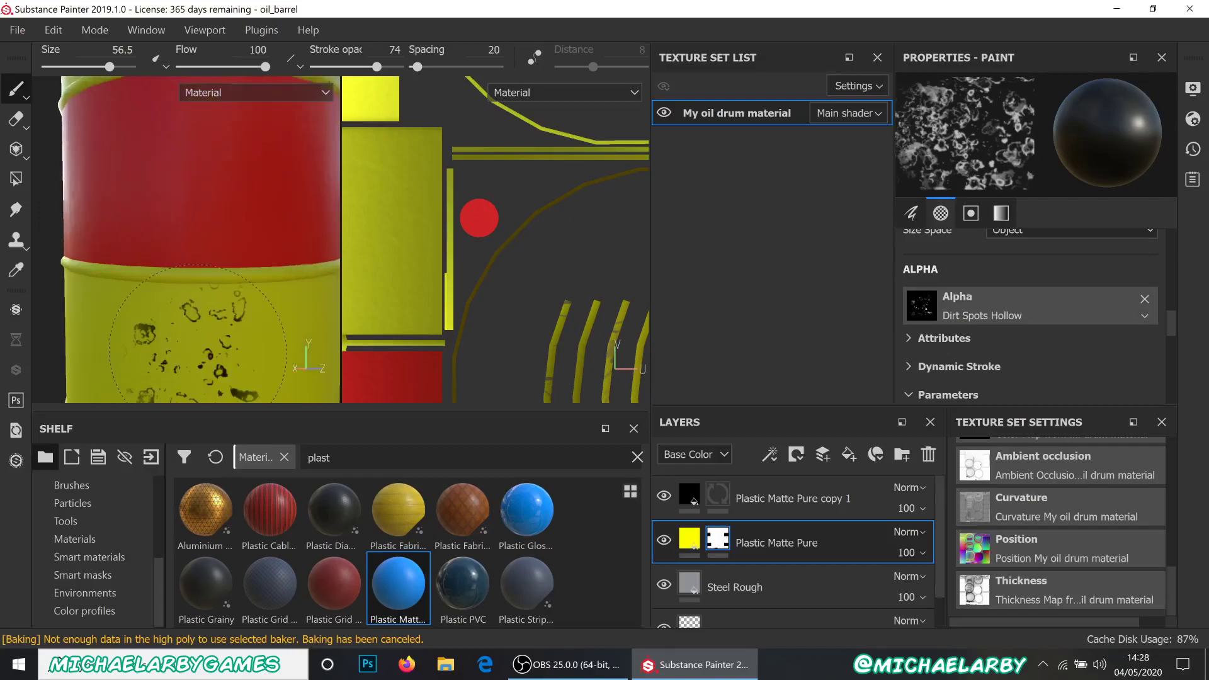
mouse_move(214, 374)
left_mouse_down("alt")
mouse_move(177, 364)
mouse_move(183, 340)
mouse_move(94, 424)
mouse_move(132, 406)
left_mouse_up("alt")
mouse_move(148, 376)
middle_mouse_down("alt")
mouse_move(208, 216)
mouse_move(210, 246)
middle_mouse_up("alt")
scroll(210, 283, "down", 2)
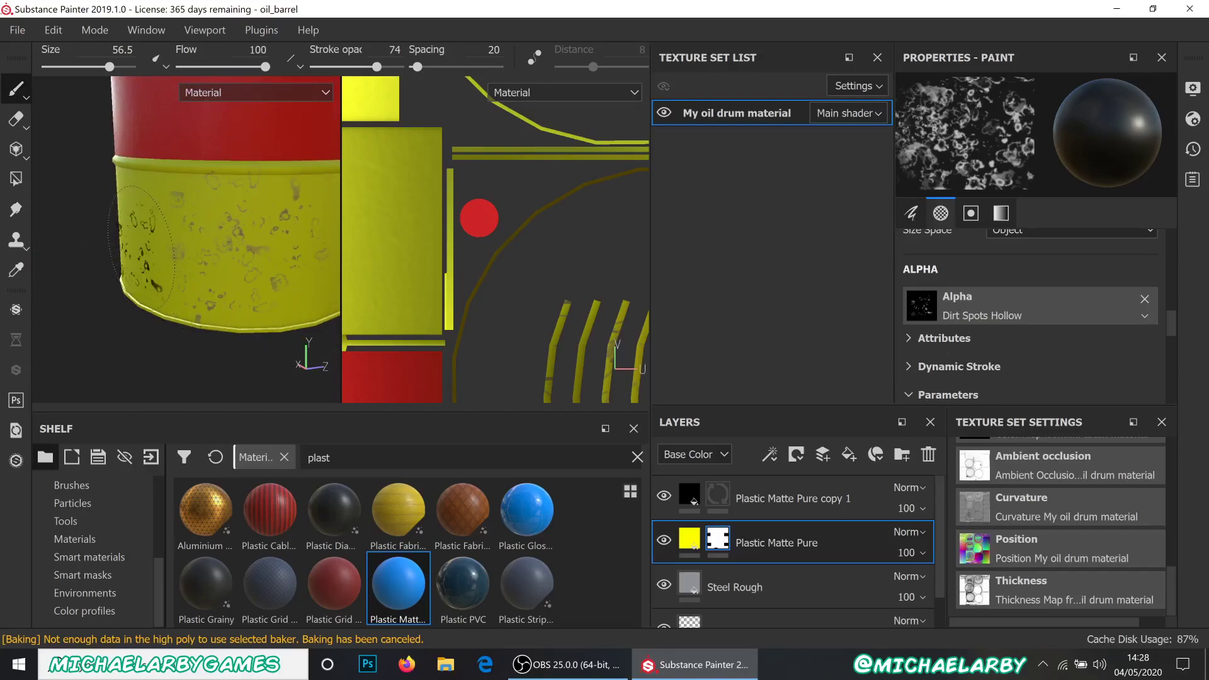
- Rotate around the barrel and stamp more hollow dirt spots on the next side of the lower yellow section, down to its base
left_click_drag(105, 316, 191, 305, "alt")
mouse_move(96, 301)
left_mouse_down("alt")
mouse_move(234, 235)
mouse_move(321, 235)
mouse_move(199, 264)
left_mouse_up("alt")
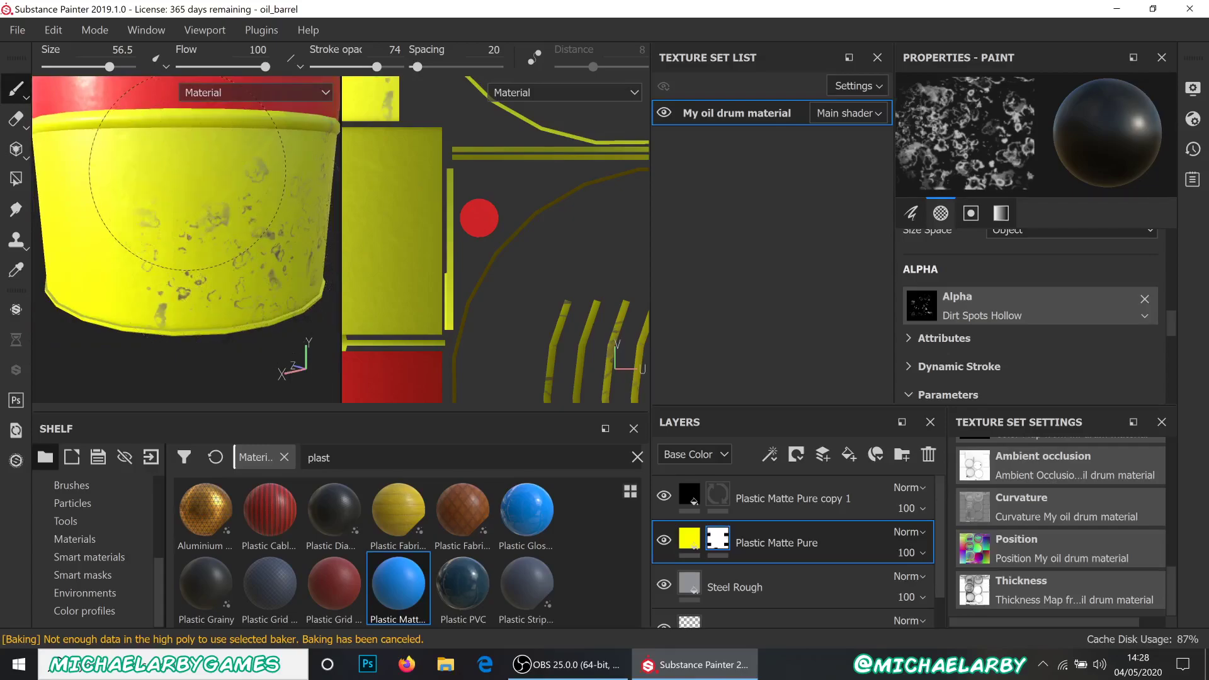
left_click_drag(155, 270, 120, 280, "alt")
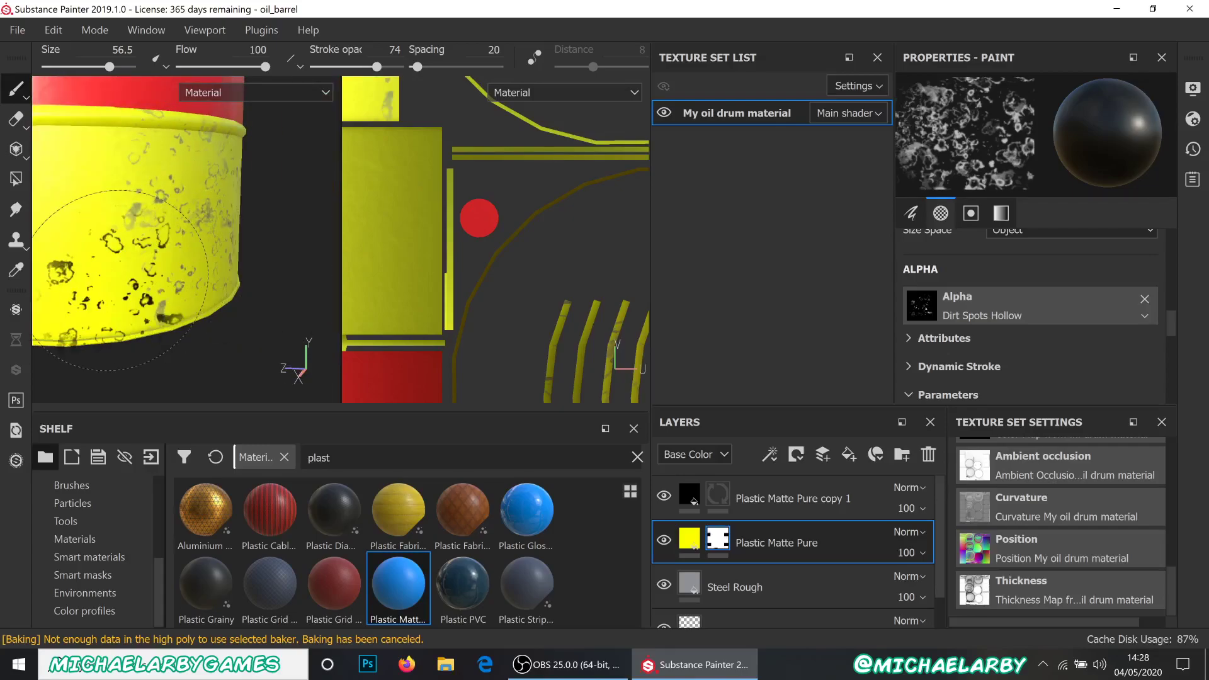
scroll(270, 242, "down", 3)
scroll(65, 279, "up", 3)
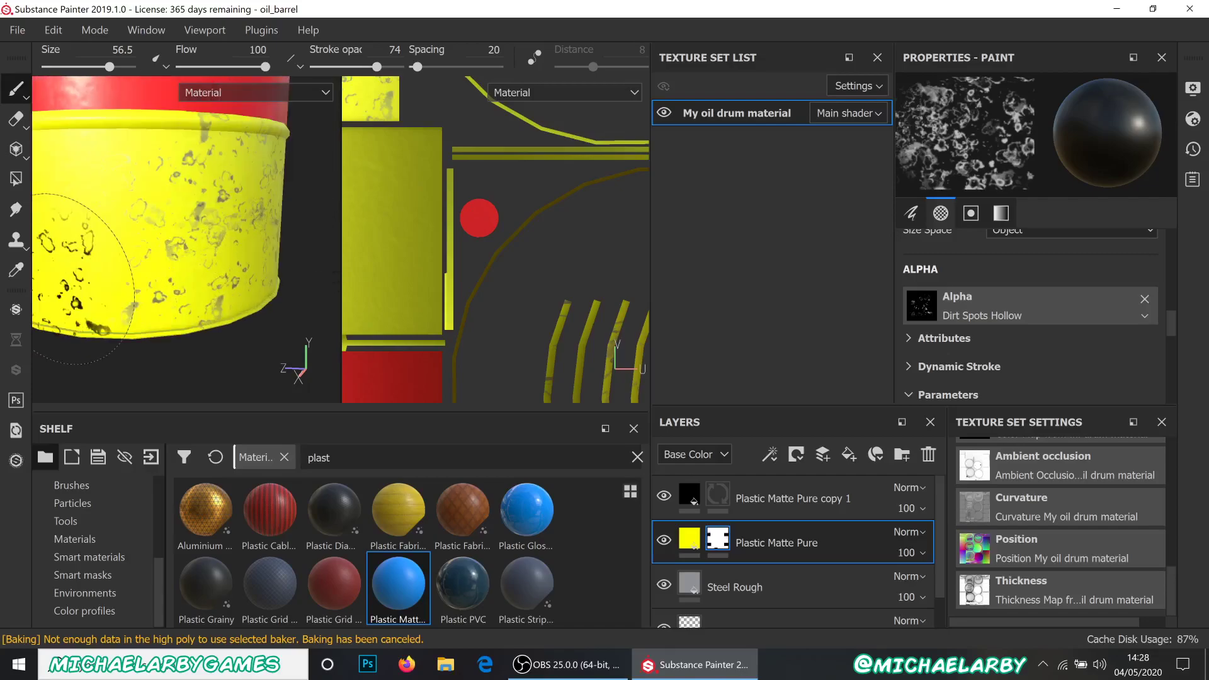
middle_click_drag(135, 260, 216, 263, "alt")
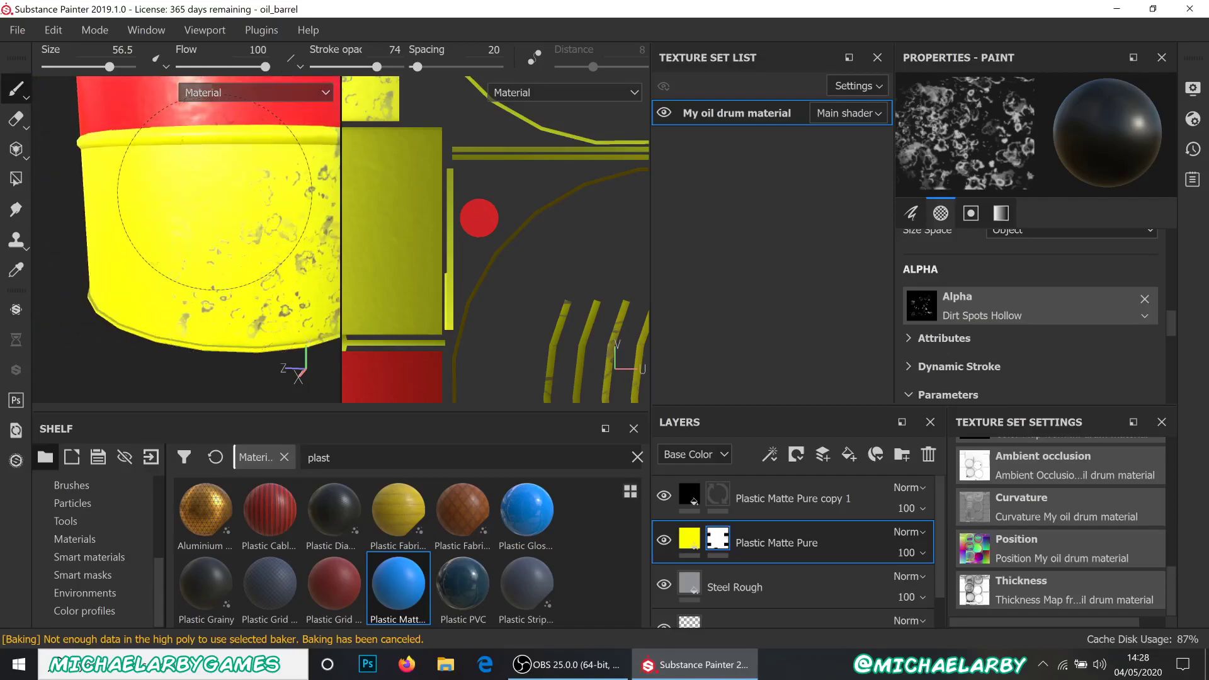
- Cover the remaining sides of the lower yellow section with hollow dirt spots and check the whole barrel
left_click_drag(138, 277, 216, 295, "alt")
mouse_move(112, 200)
left_mouse_down("alt")
mouse_move(104, 279)
mouse_move(275, 251)
mouse_move(270, 280)
mouse_move(240, 294)
left_mouse_up("alt")
left_click_drag(105, 302, 68, 298, "alt")
left_click_drag(163, 218, 134, 307, "alt")
left_click_drag(131, 340, 123, 273)
left_click_drag(120, 339, 272, 290, "alt")
scroll(216, 297, "down", 3)
scroll(272, 291, "up", 5)
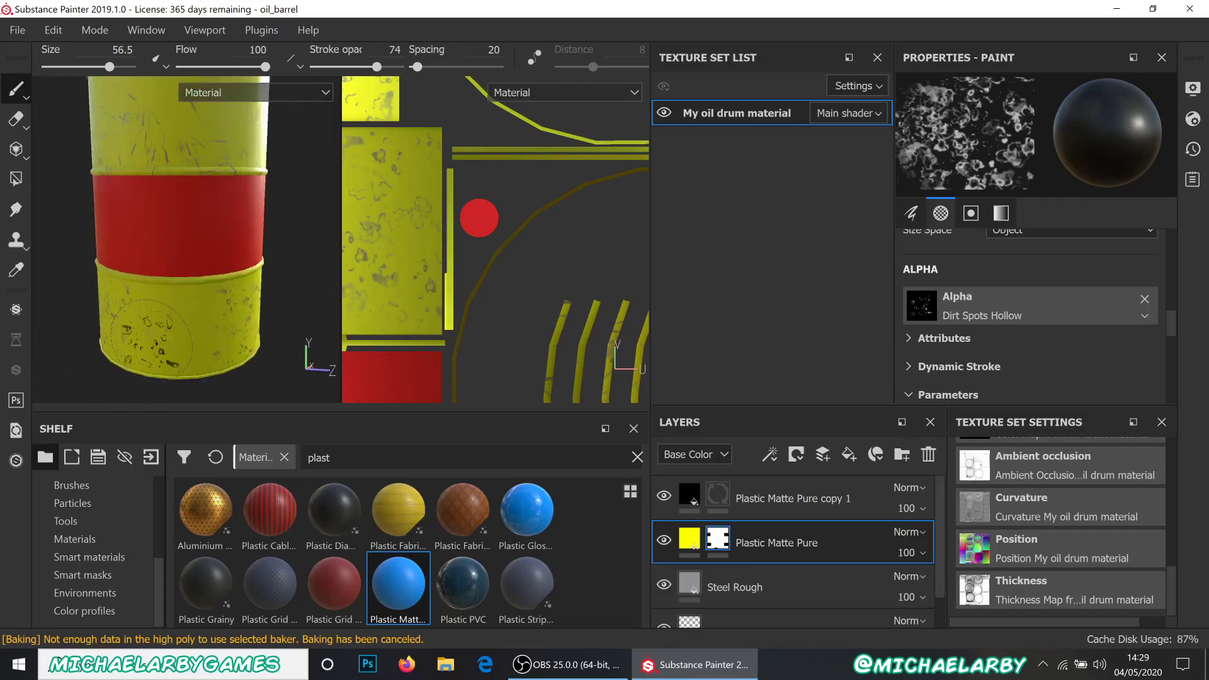
scroll(167, 289, "down", 4)
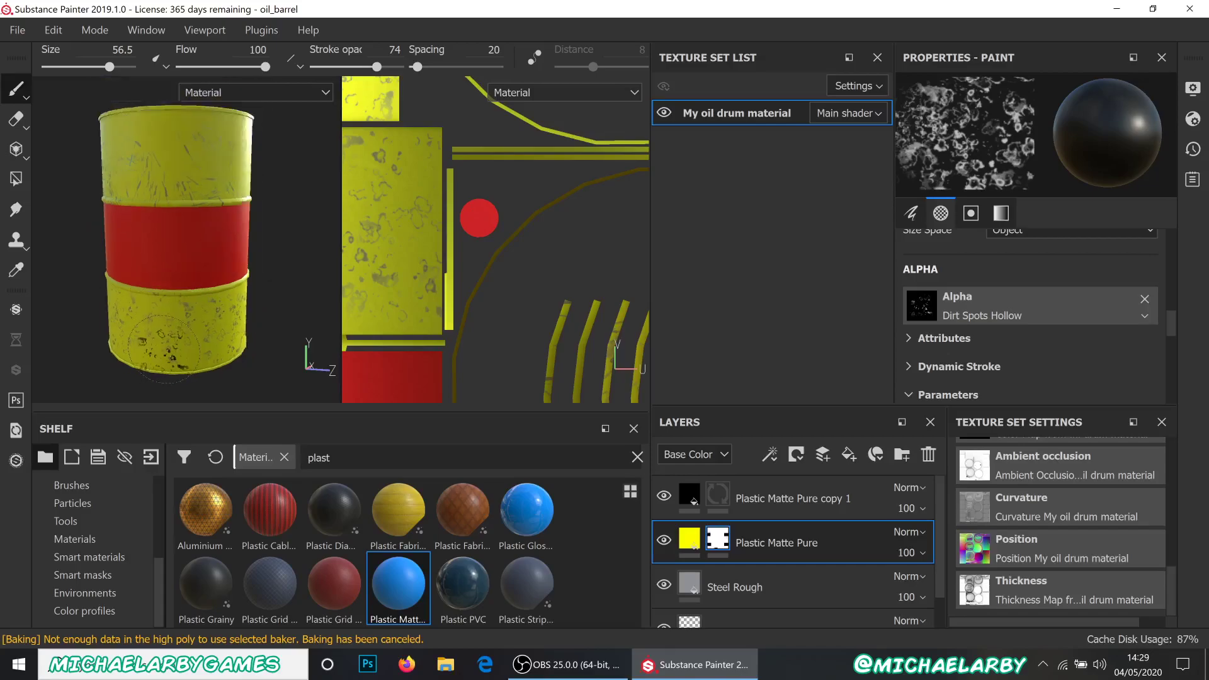
scroll(173, 202, "up", 5)
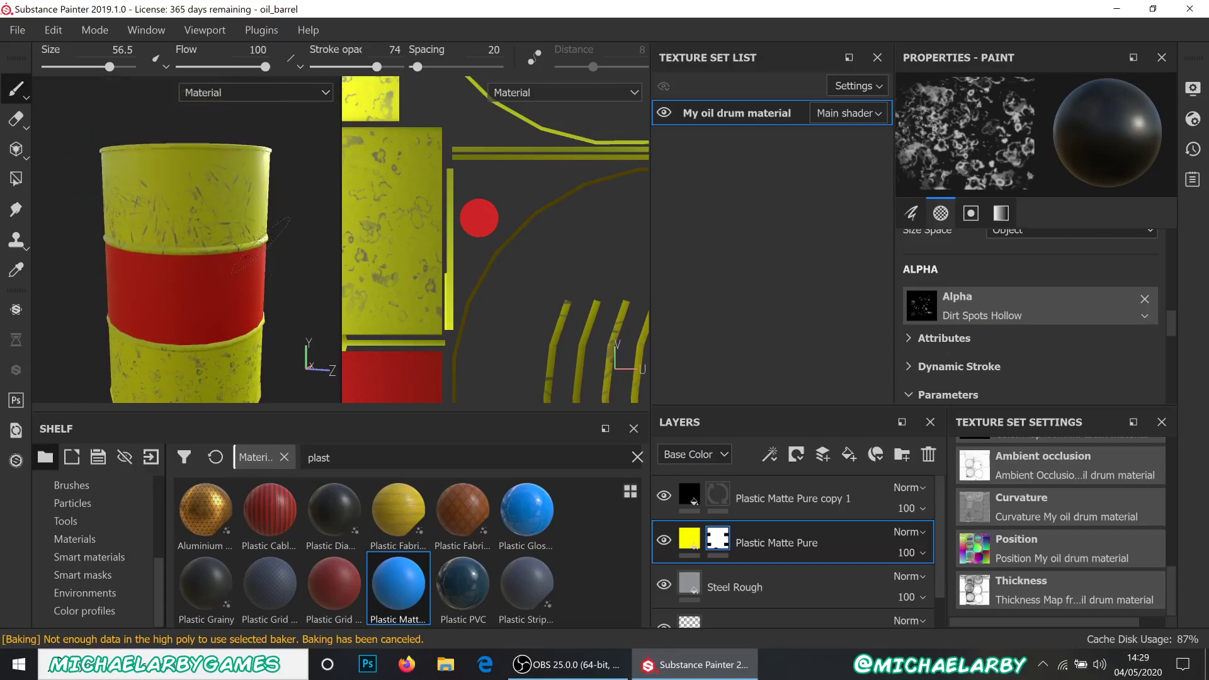
- Stamp hollow dirt spots across the yellow underside of the barrel
scroll(195, 259, "down", 3)
mouse_move(174, 284)
left_mouse_down("alt")
mouse_move(162, 310)
mouse_move(143, 296)
mouse_move(208, 187)
mouse_move(162, 251)
mouse_move(179, 294)
mouse_move(192, 282)
left_mouse_up("alt")
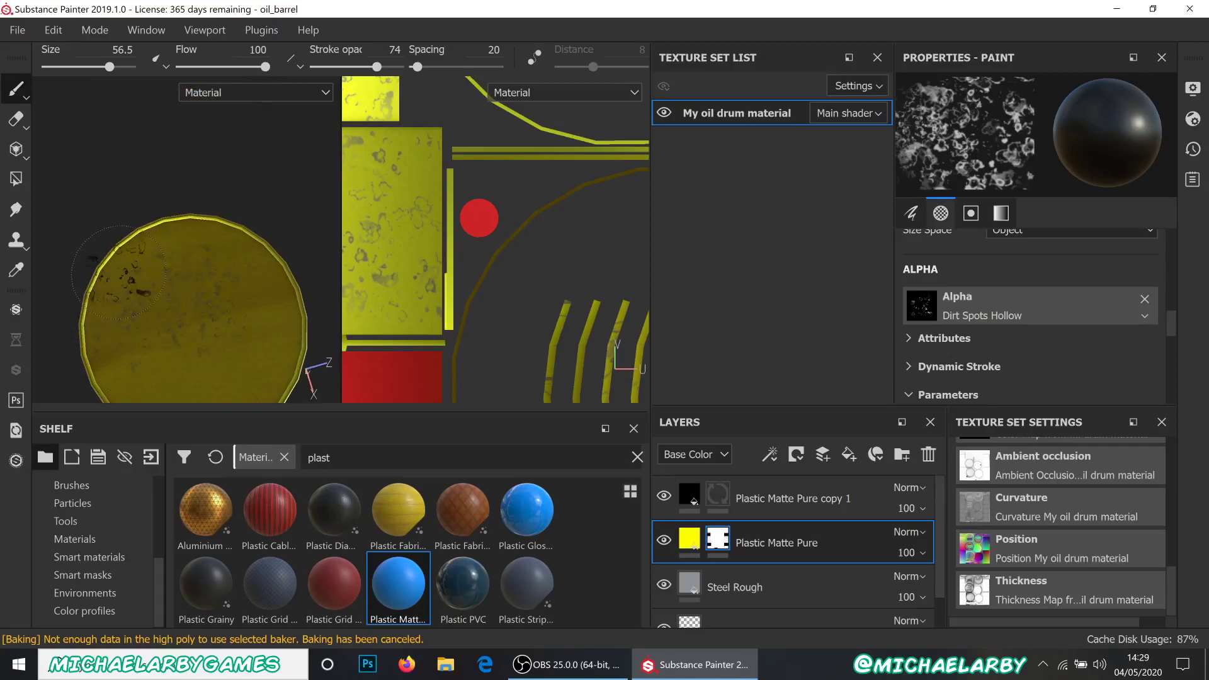
mouse_move(222, 264)
left_mouse_down("alt")
mouse_move(195, 318)
mouse_move(205, 239)
left_mouse_up("alt")
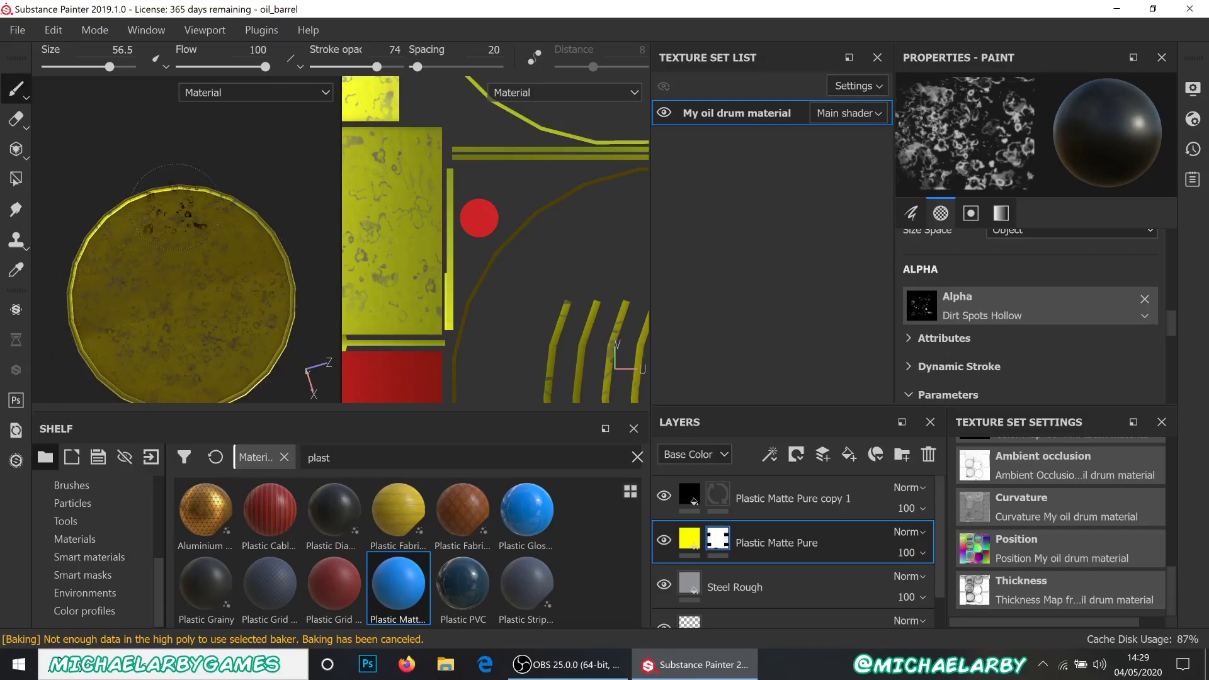
- Change the brush alpha to Smudge Stretch
left_click(982, 297)
scroll(1020, 492, "down", 10)
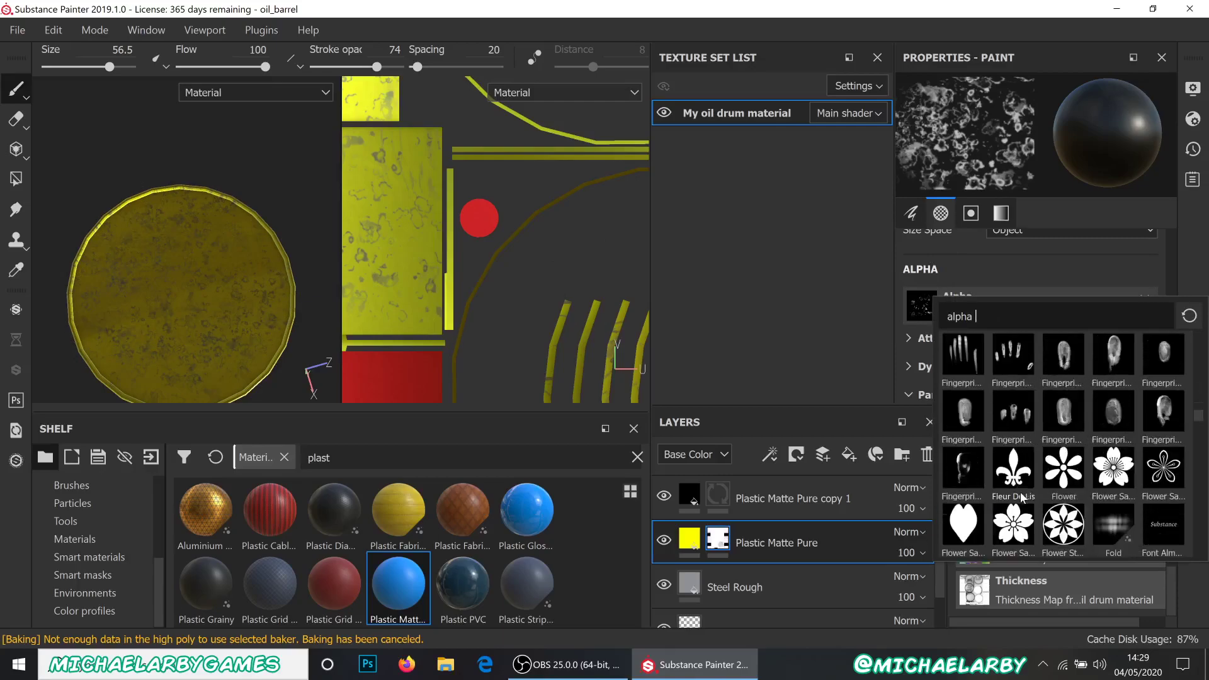
scroll(1042, 449, "down", 10)
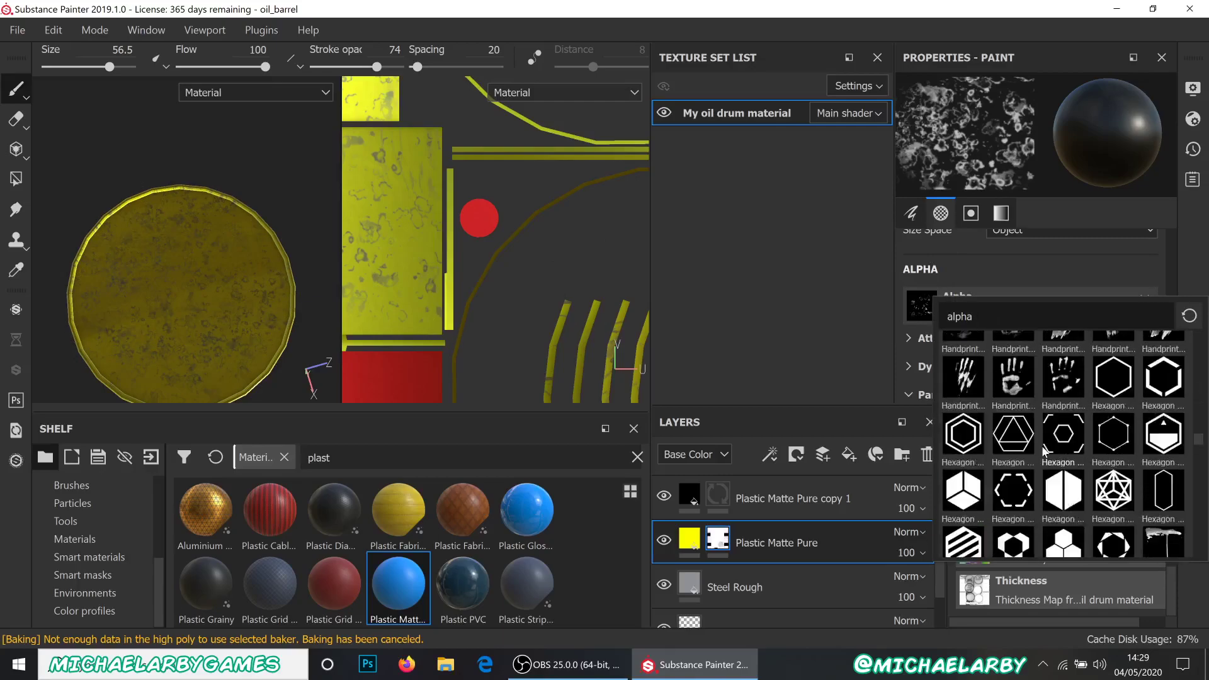
scroll(1043, 443, "down", 10)
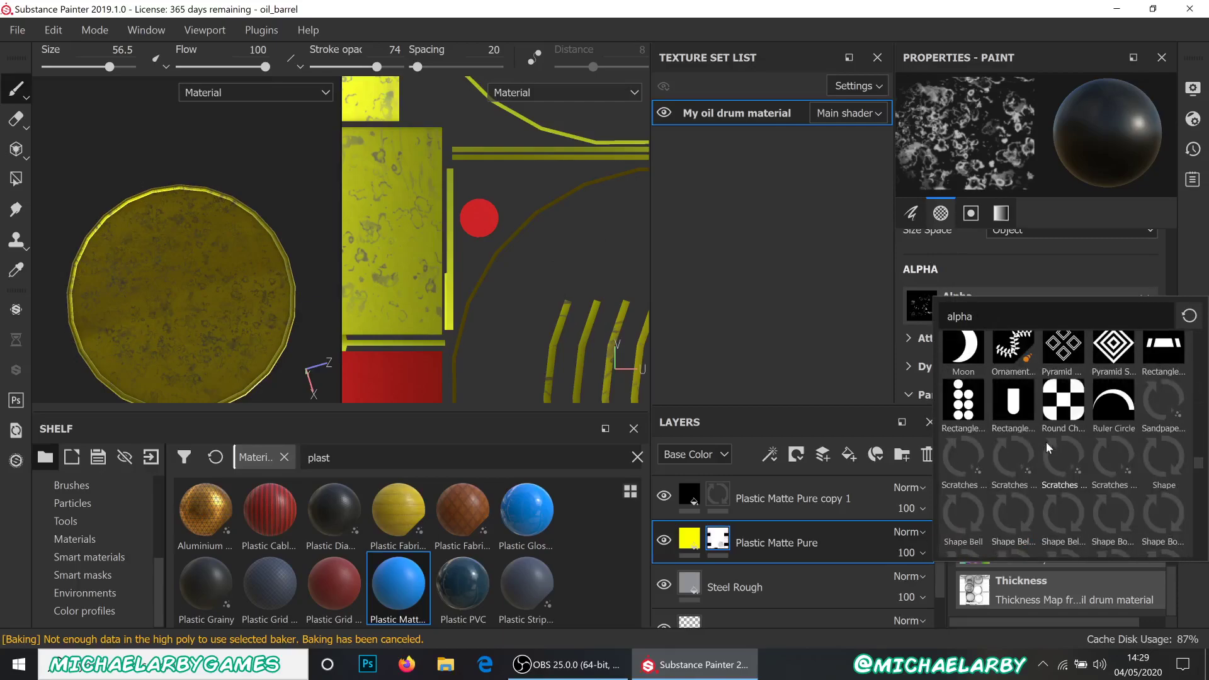
scroll(1045, 442, "down", 3)
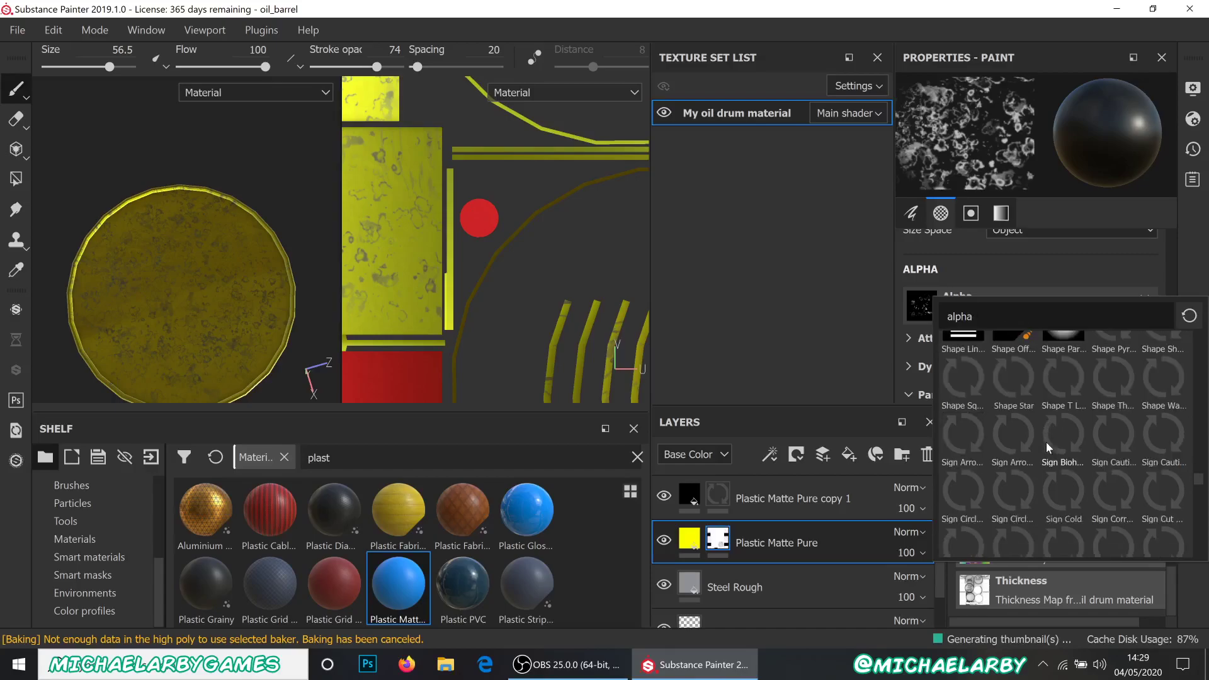
scroll(1046, 445, "down", 6)
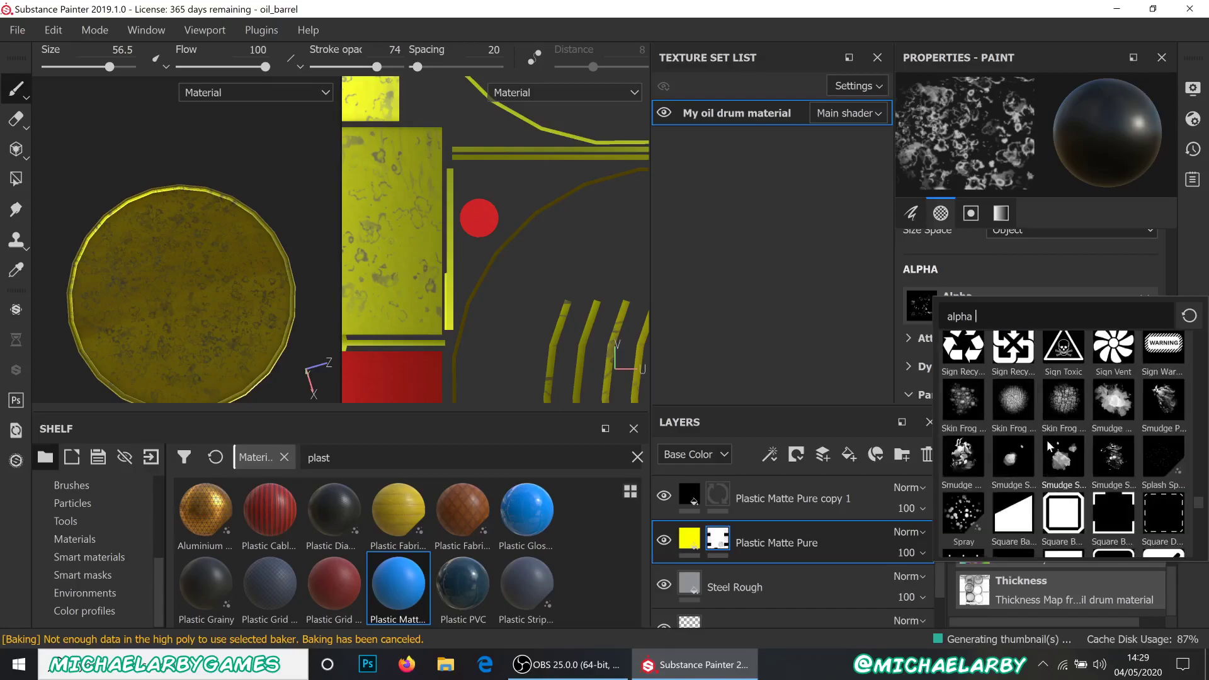
scroll(1048, 445, "up", 3)
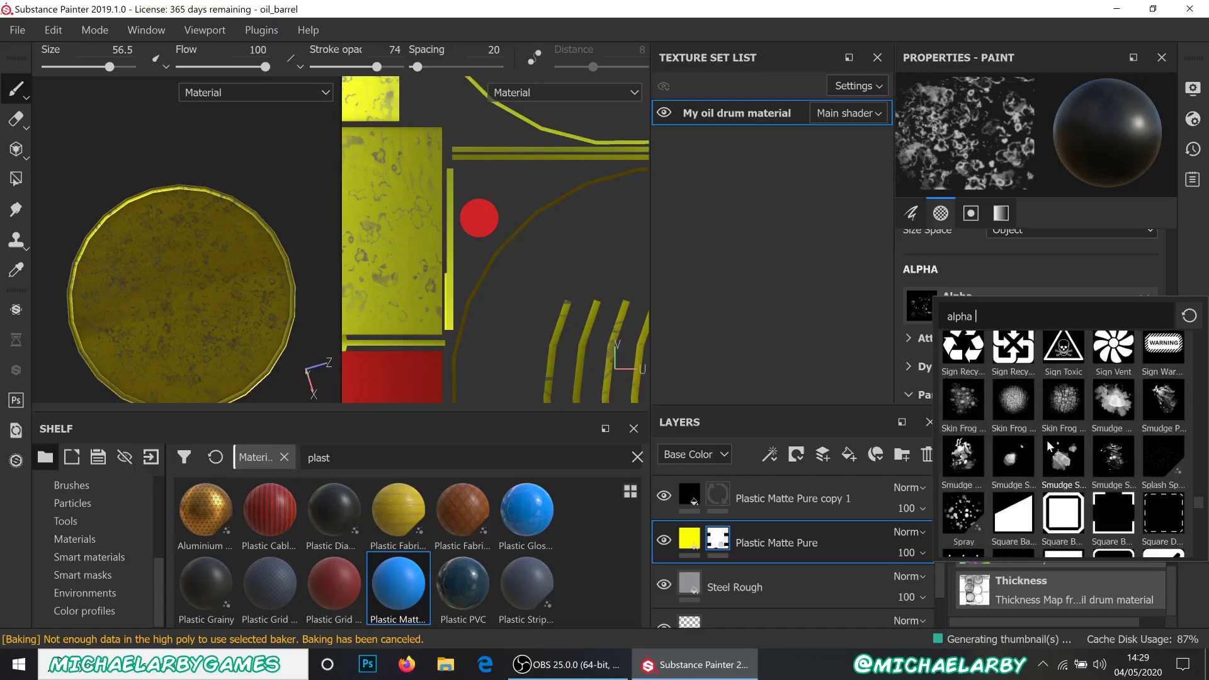
left_click(1114, 456)
- Stamp stretched smudges around the lower yellow section in the Plastic Matte Pure mask
left_click_drag(238, 234, 216, 352, "alt")
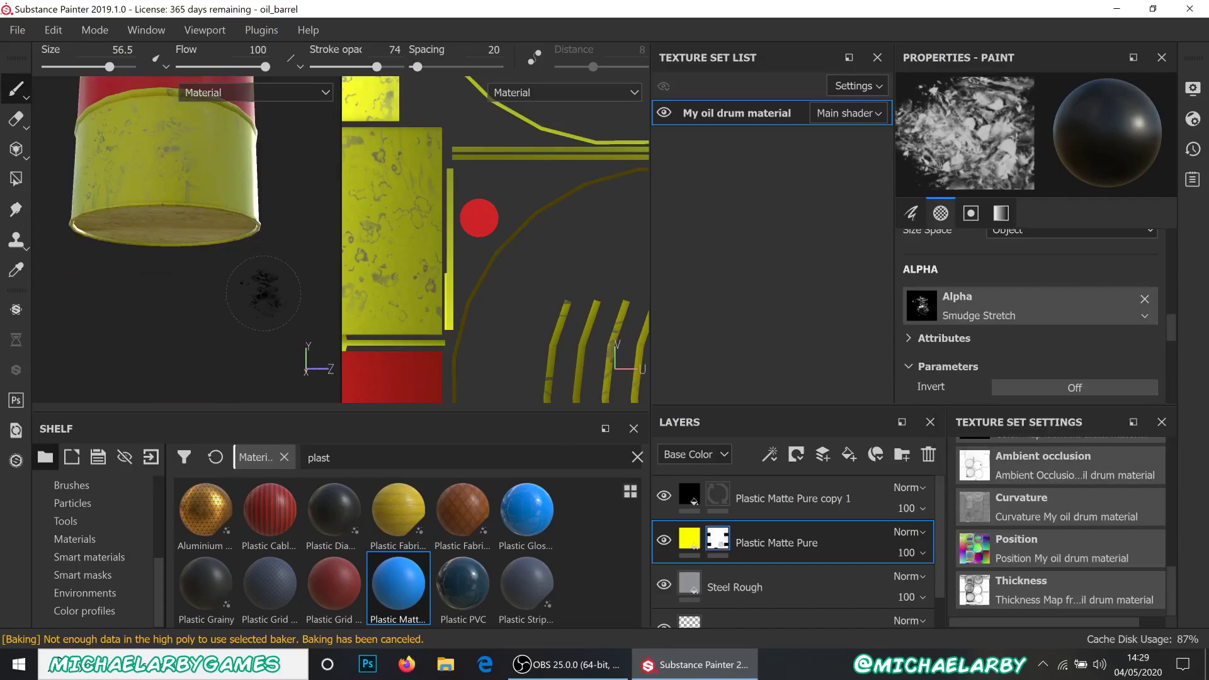
mouse_move(248, 270)
left_mouse_down("alt")
mouse_move(256, 210)
mouse_move(222, 257)
mouse_move(194, 262)
left_mouse_up("alt")
middle_click_drag(194, 299, 143, 322, "alt")
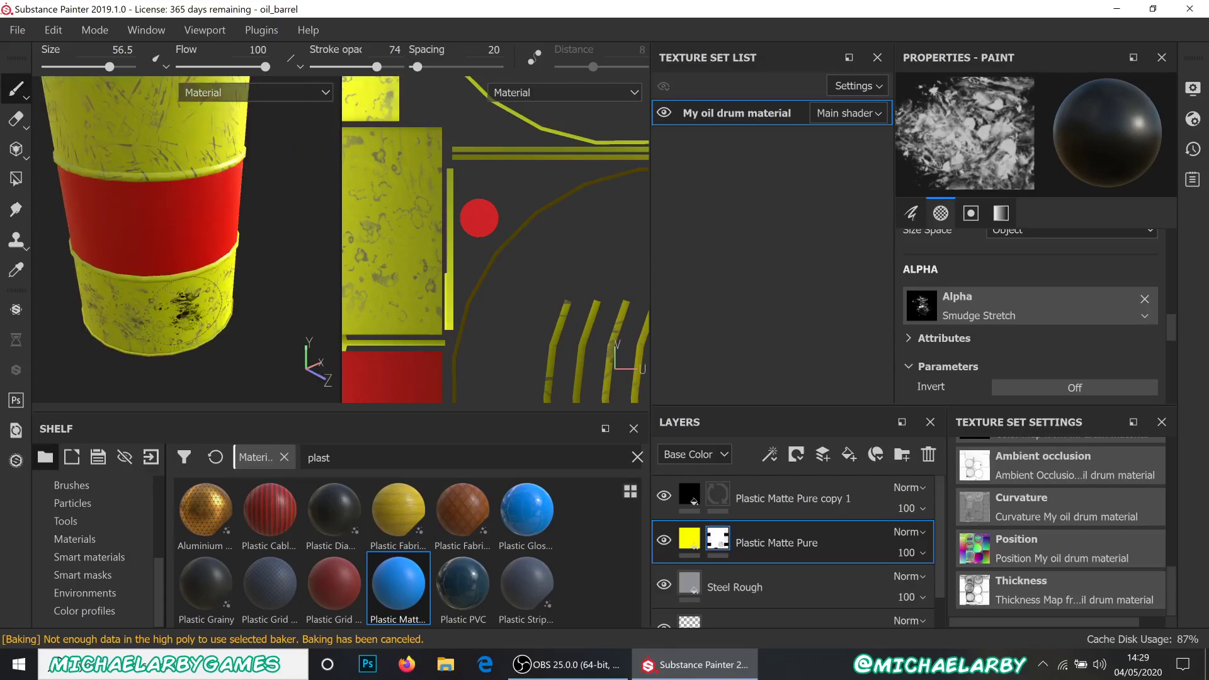
scroll(201, 284, "up", 2)
scroll(202, 296, "down", 2)
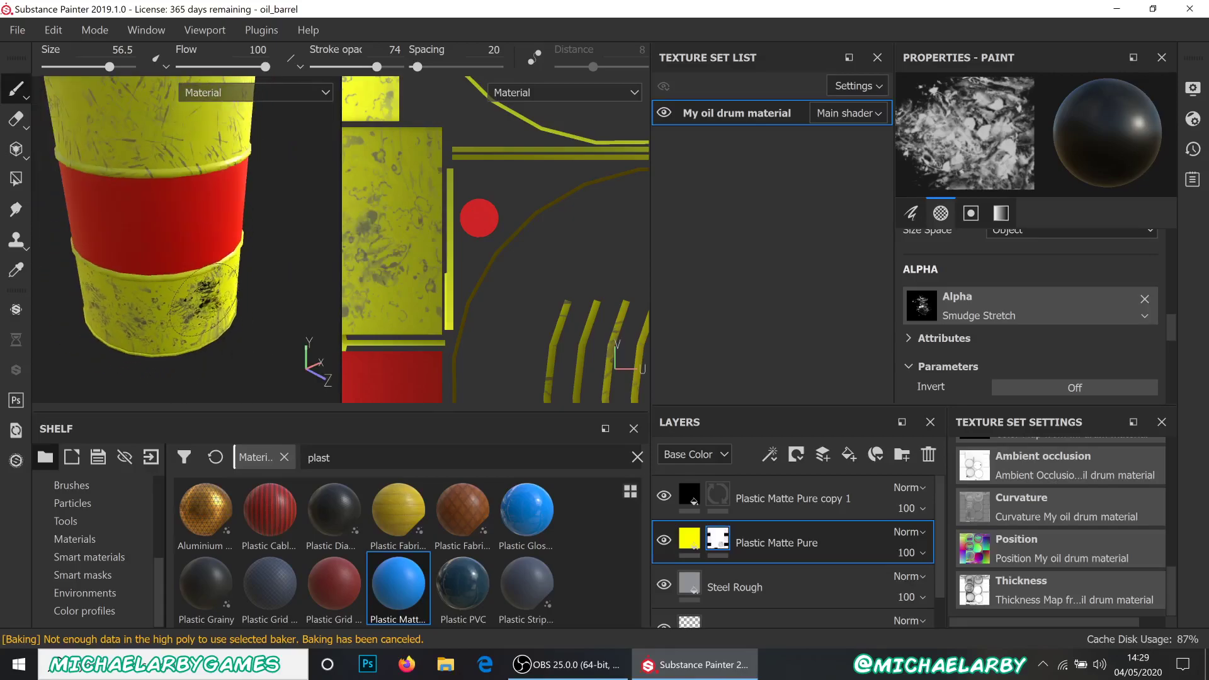
- Stamp stretched smudges over the scratches on all sides of the upper yellow section, above the red band
mouse_move(208, 189)
left_mouse_down("alt")
mouse_move(134, 262)
mouse_move(170, 343)
left_mouse_up("alt")
mouse_move(220, 295)
left_mouse_down("alt")
mouse_move(183, 335)
mouse_move(121, 315)
left_mouse_up("alt")
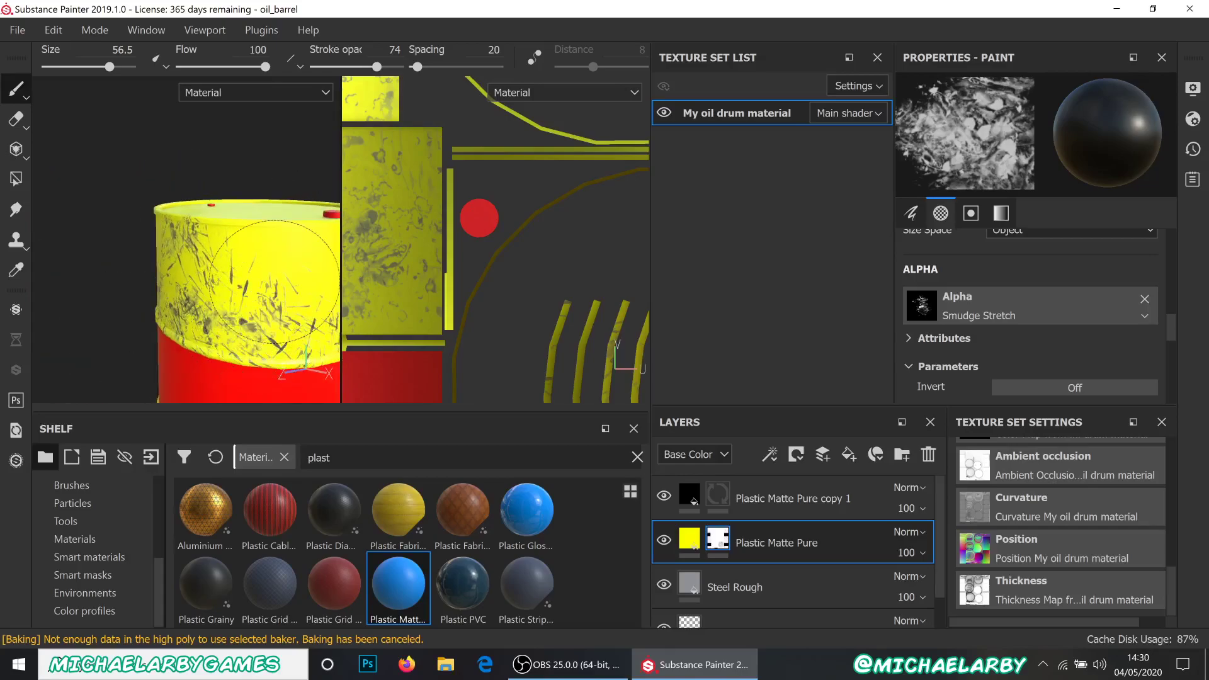
mouse_move(226, 264)
left_mouse_down("alt")
mouse_move(183, 291)
mouse_move(255, 315)
left_mouse_up("alt")
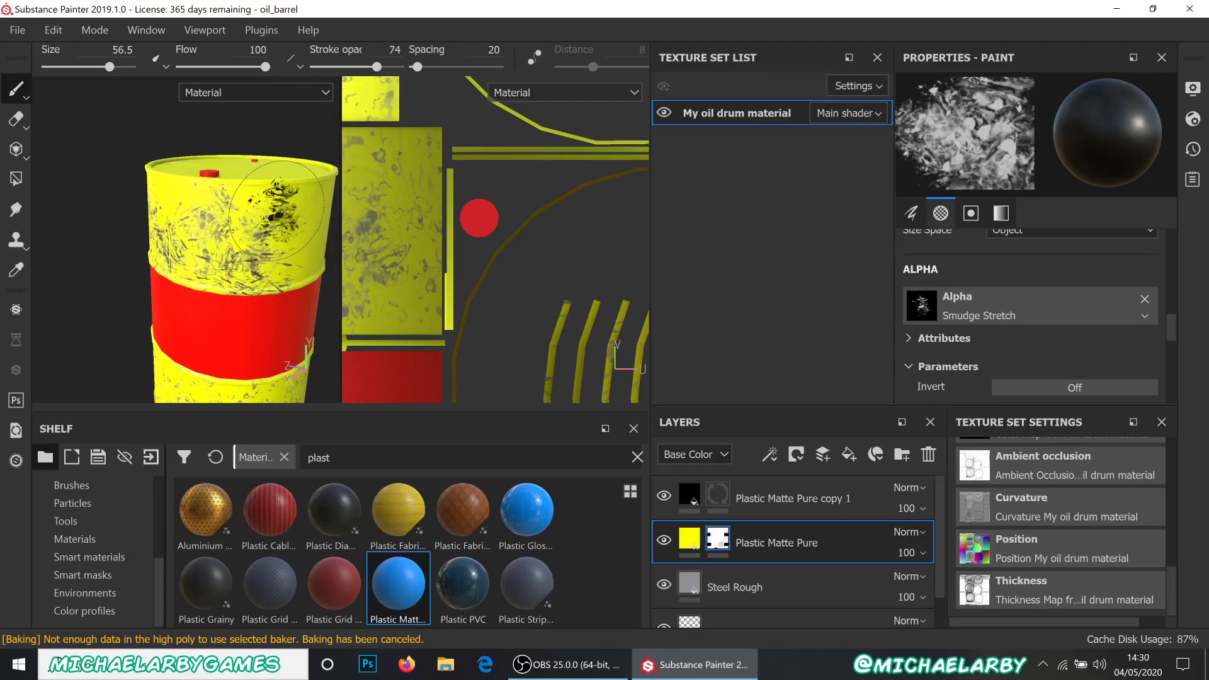
left_click_drag(213, 211, 264, 201, "alt")
middle_click_drag(258, 266, 108, 249, "alt")
left_click(158, 254)
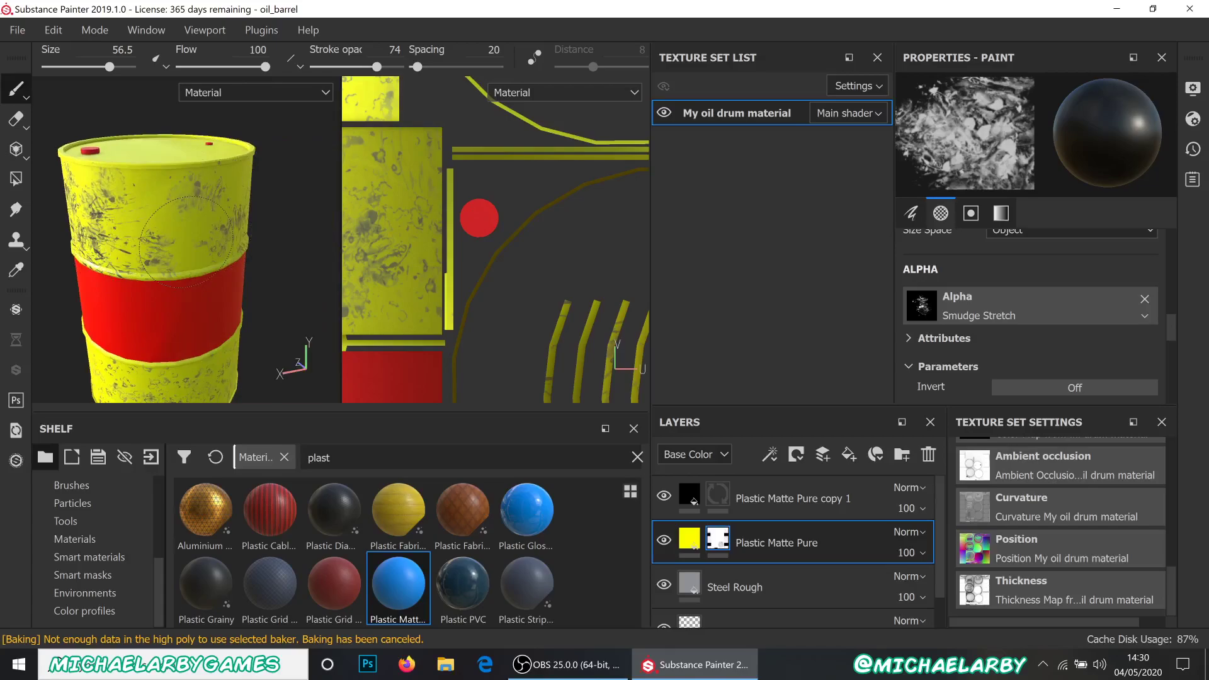
mouse_move(185, 275)
left_mouse_down("alt")
mouse_move(110, 278)
mouse_move(119, 273)
left_mouse_up("alt")
mouse_move(229, 277)
left_mouse_down("alt")
mouse_move(261, 256)
mouse_move(276, 277)
left_mouse_up("alt")
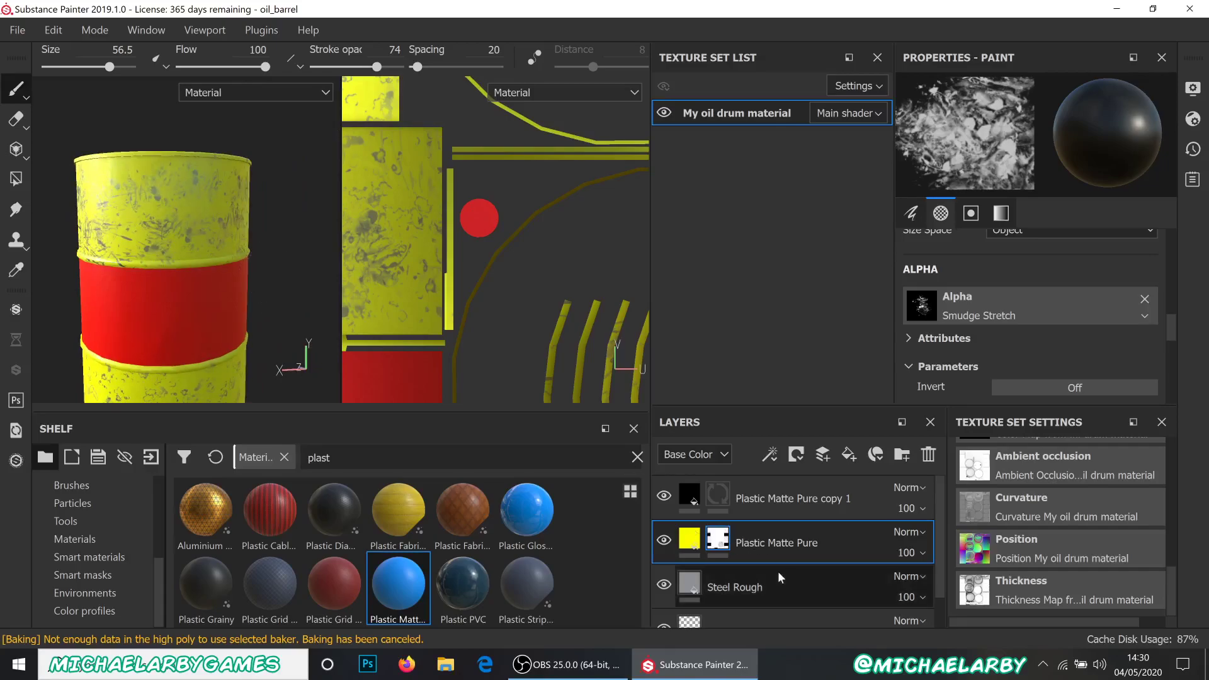
- Select the mask of the Plastic Matte Pure copy 1 layer and stamp the first smudges on the red band
left_click(760, 501)
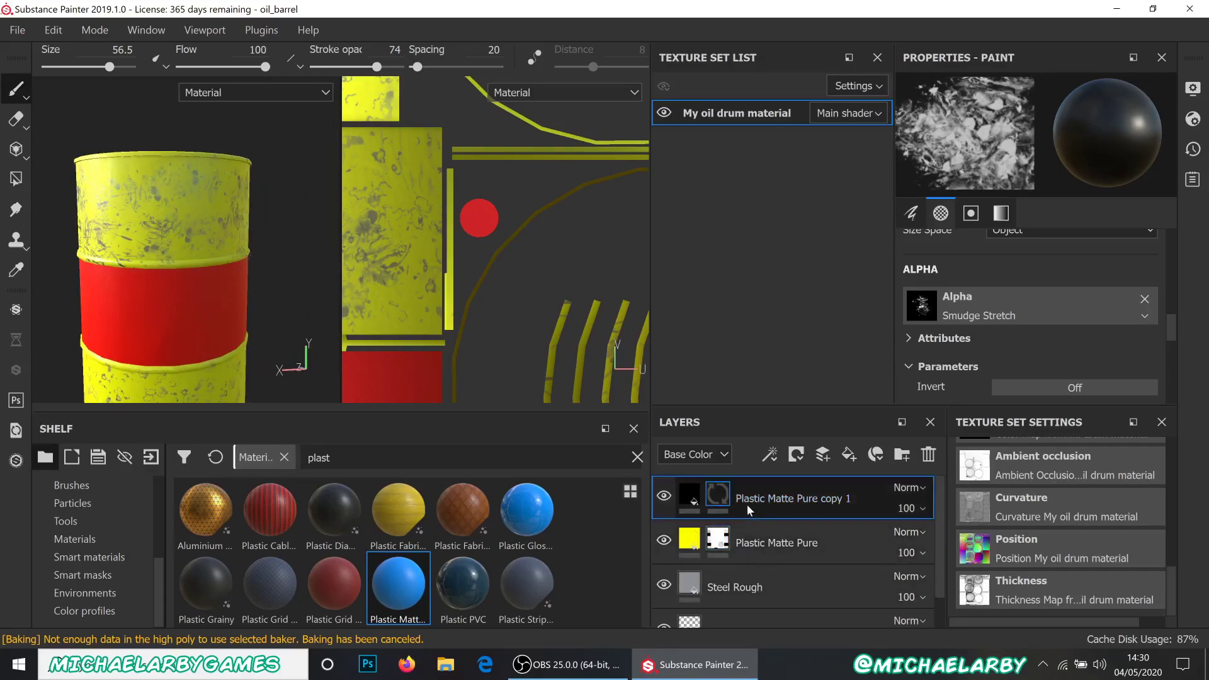
left_click(797, 455)
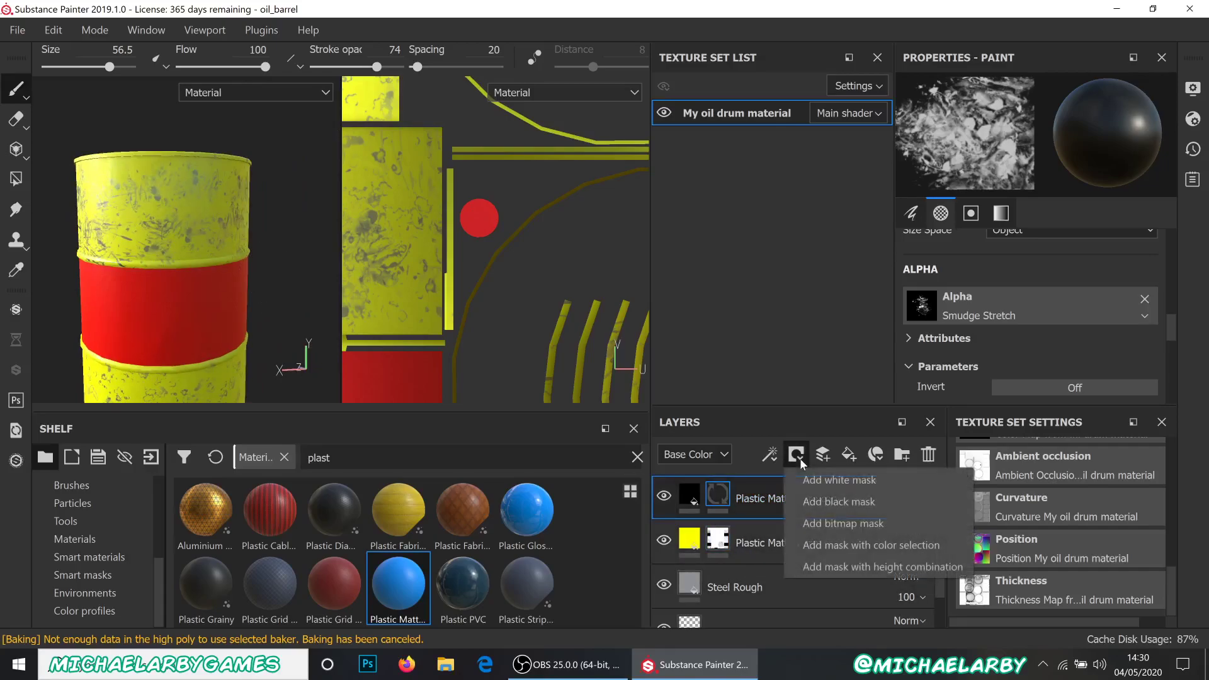
left_click(754, 493)
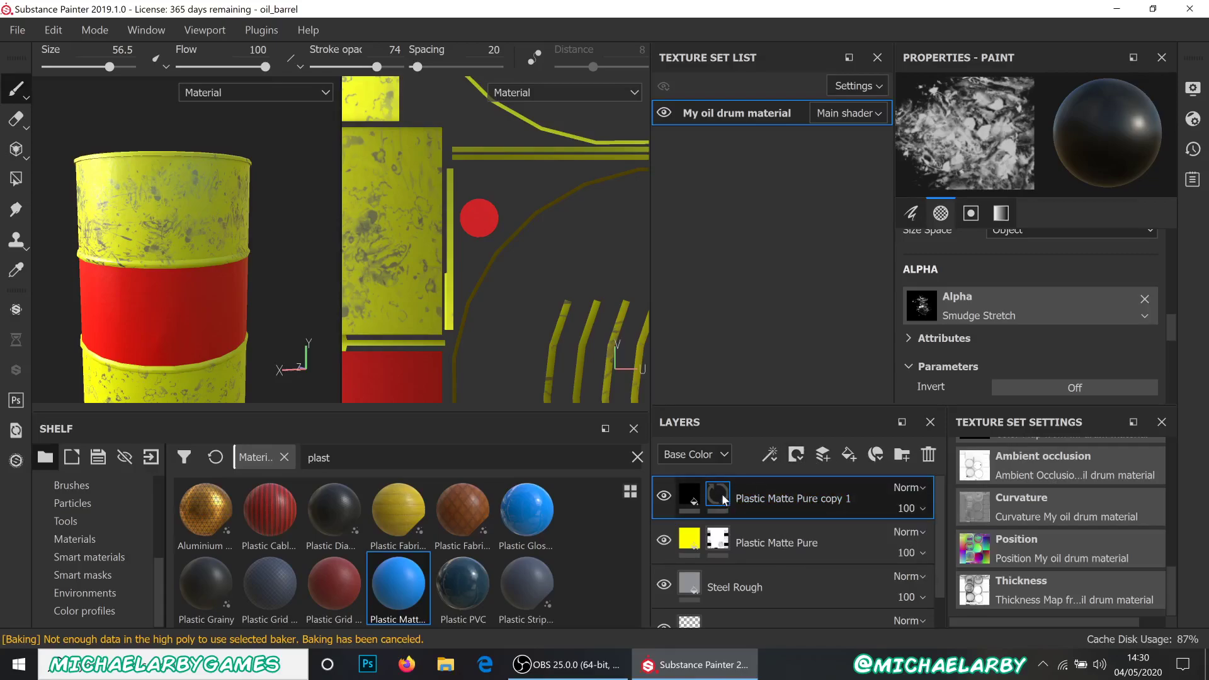
left_click_drag(158, 292, 179, 323)
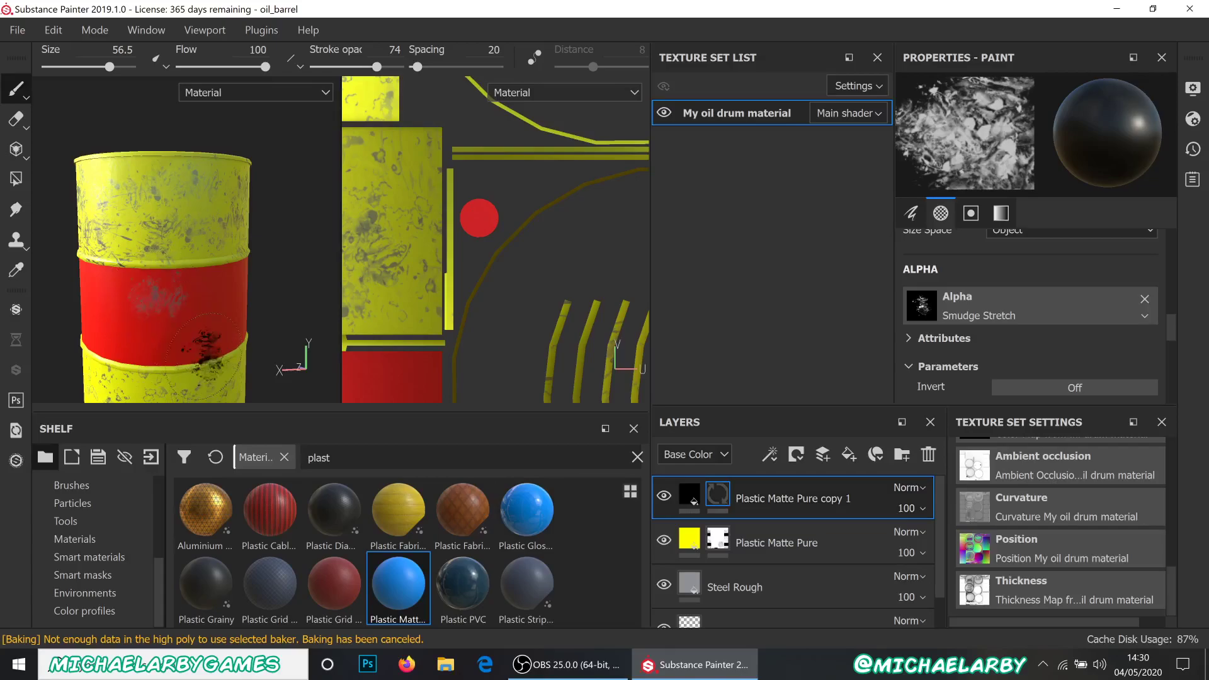
- Rotate around the barrel and stamp stretched smudges on the adjoining sides of the red band
mouse_move(250, 343)
left_mouse_down("alt")
mouse_move(184, 335)
mouse_move(191, 322)
left_mouse_up("alt")
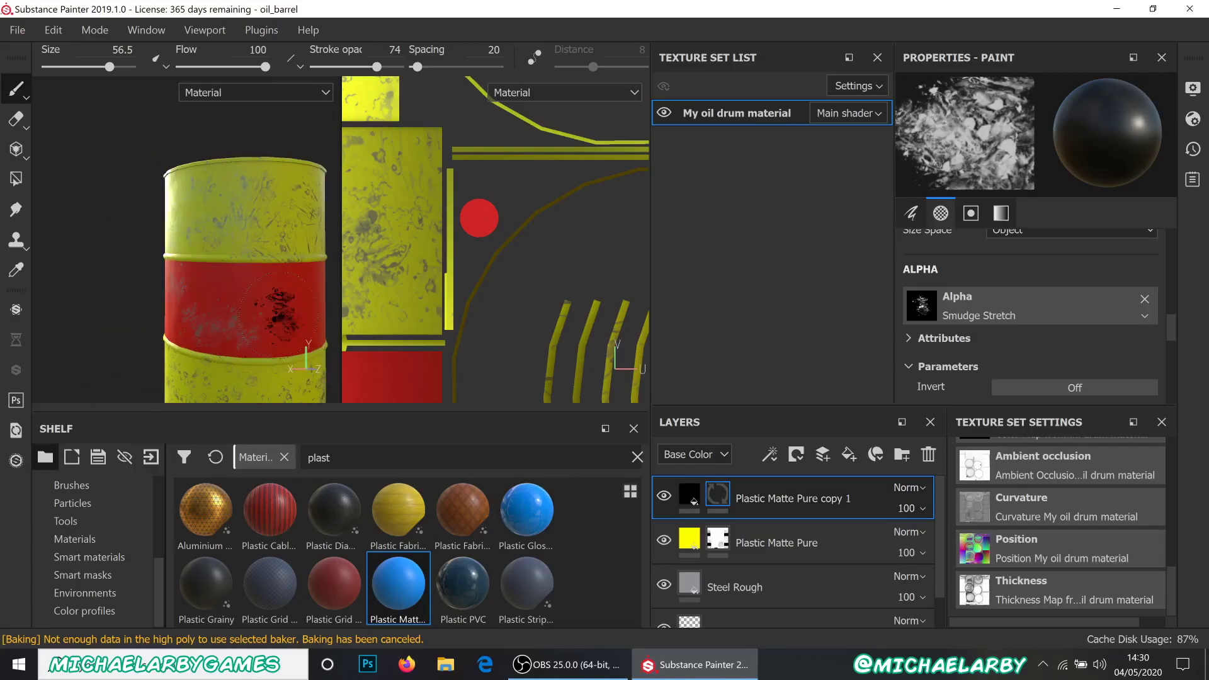
middle_click_drag(251, 328, 146, 312, "alt")
scroll(157, 315, "up", 2)
left_click_drag(230, 318, 162, 331, "alt")
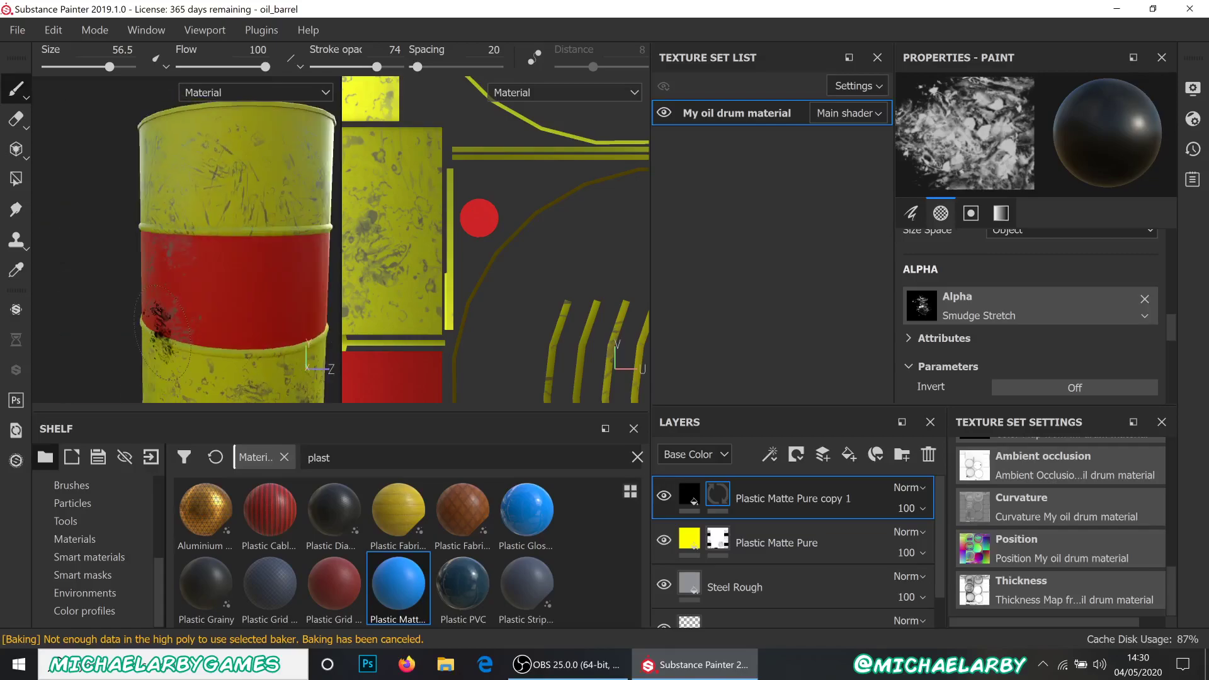
mouse_move(284, 318)
left_mouse_down("alt")
mouse_move(183, 321)
mouse_move(197, 318)
left_mouse_up("alt")
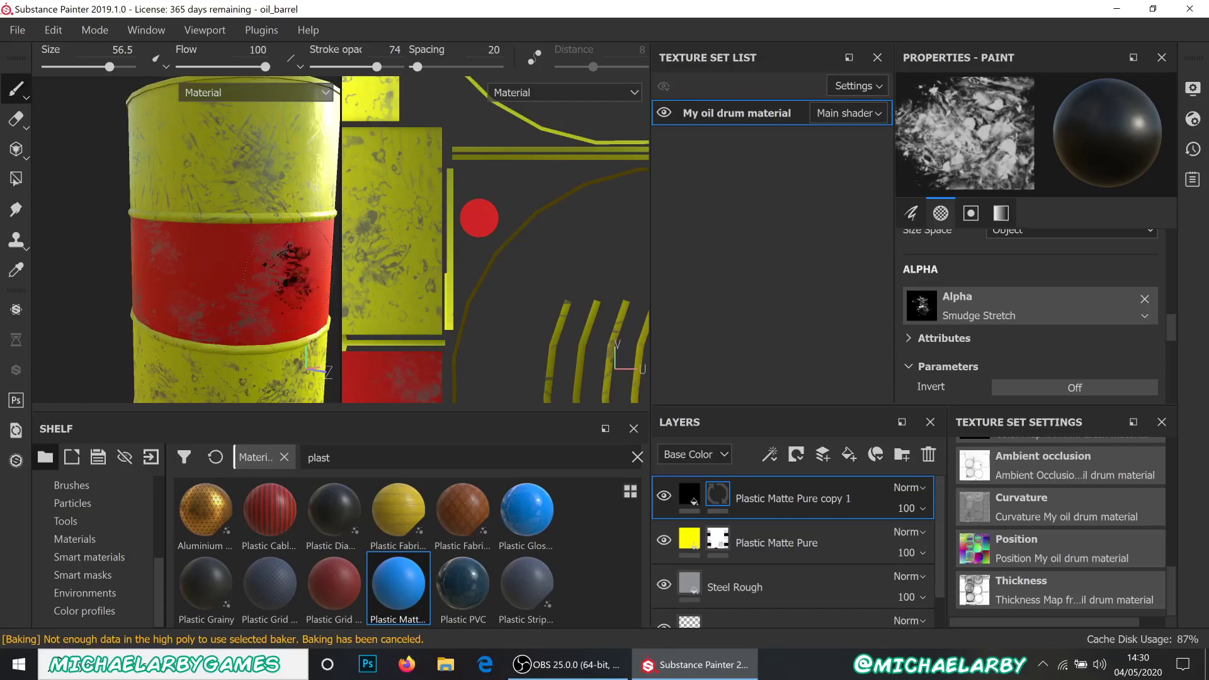
middle_click_drag(243, 324, 151, 322, "alt")
left_click_drag(259, 315, 214, 321, "alt")
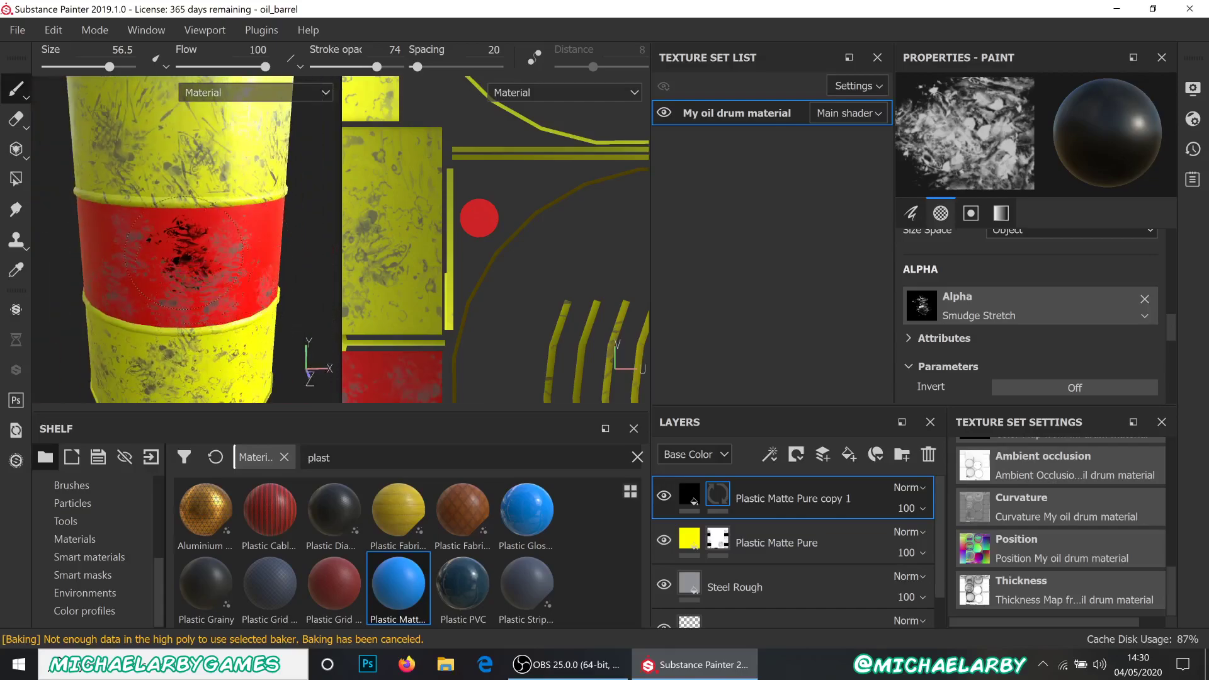
- Cover the remaining clean sides of the red band with stretched smudges
left_click_drag(185, 246, 95, 273, "alt+shift")
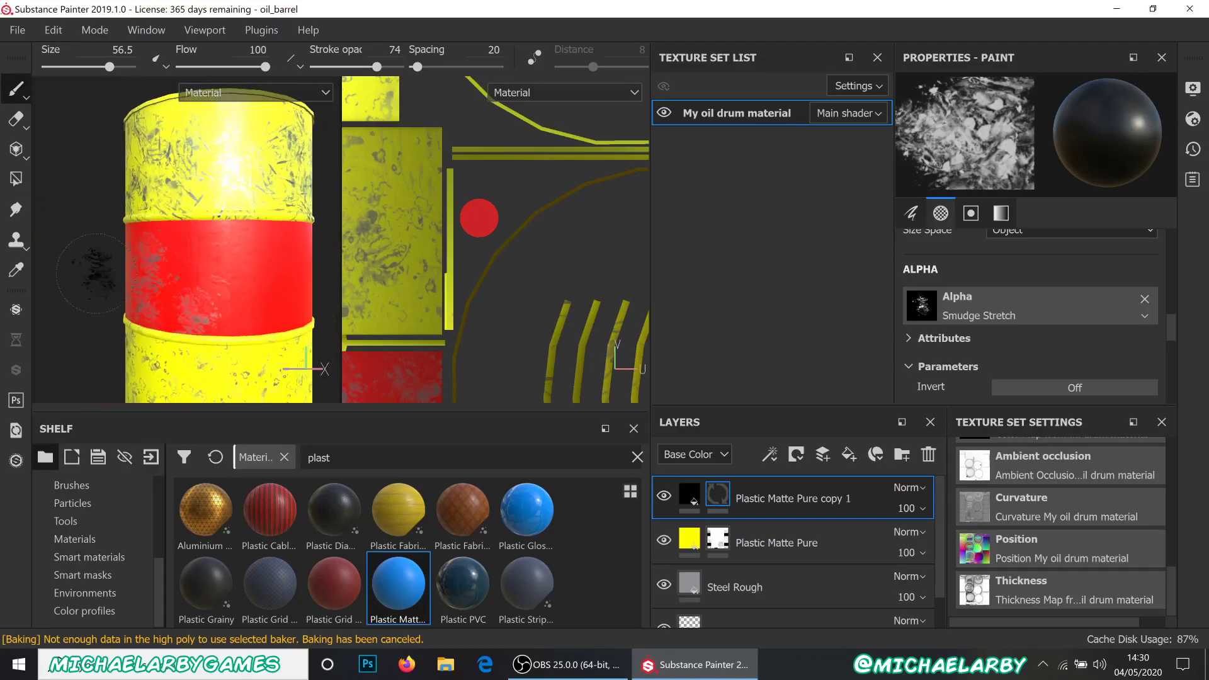
left_click_drag(287, 310, 170, 309, "alt")
middle_click_drag(170, 310, 274, 310, "alt")
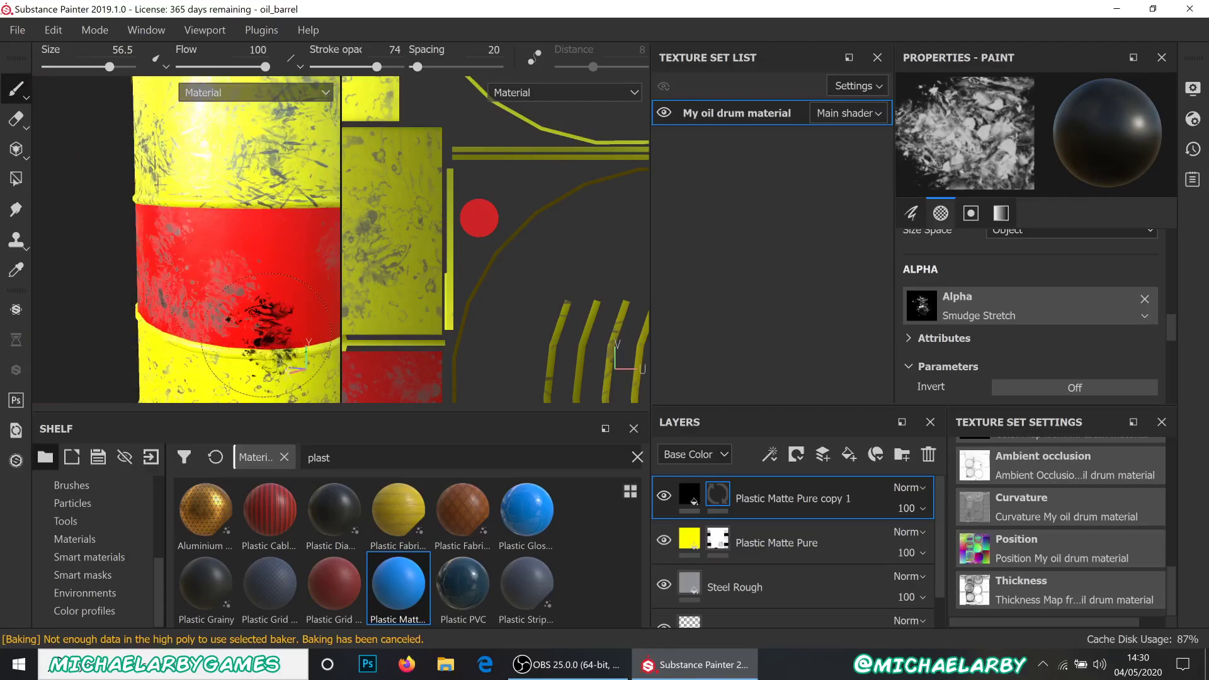
mouse_move(214, 241)
left_mouse_down("alt")
mouse_move(295, 318)
mouse_move(240, 274)
mouse_move(279, 313)
mouse_move(227, 302)
mouse_move(262, 306)
mouse_move(251, 314)
mouse_move(271, 323)
left_mouse_up("alt")
scroll(246, 287, "down", 2)
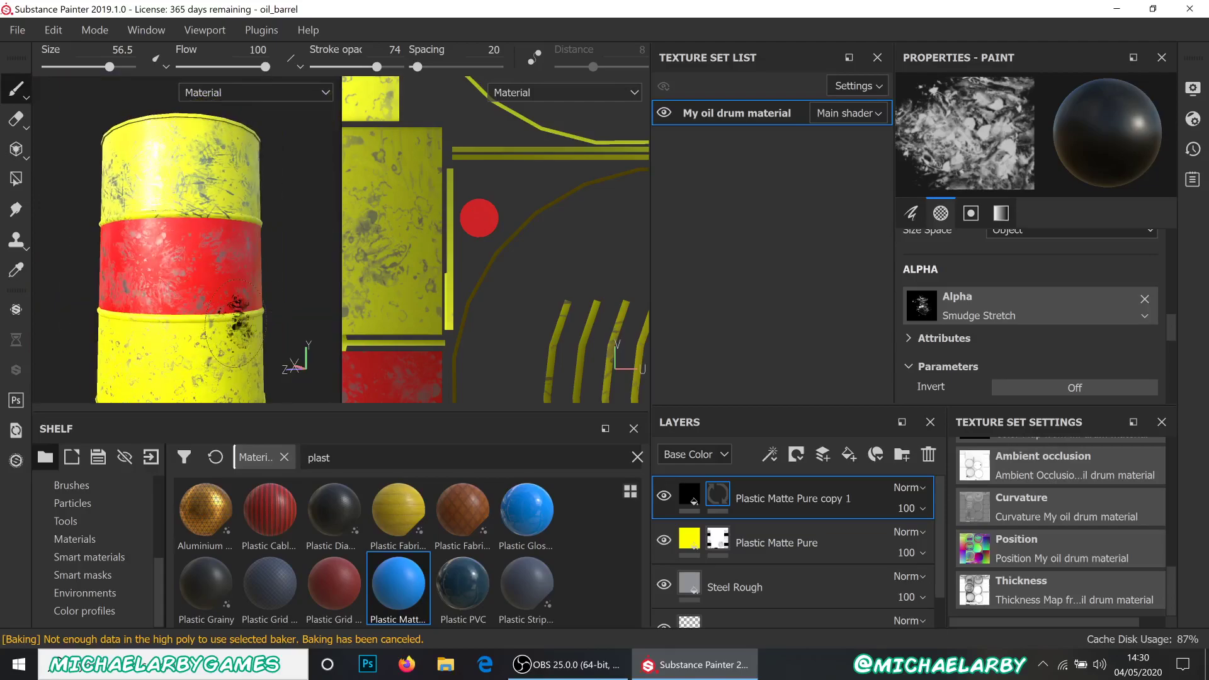
- Inspect the ridge below the red band up close and undo the last smudge stamp
scroll(245, 296, "down", 2)
scroll(153, 353, "up", 2)
left_click_drag(154, 353, 188, 372, "alt")
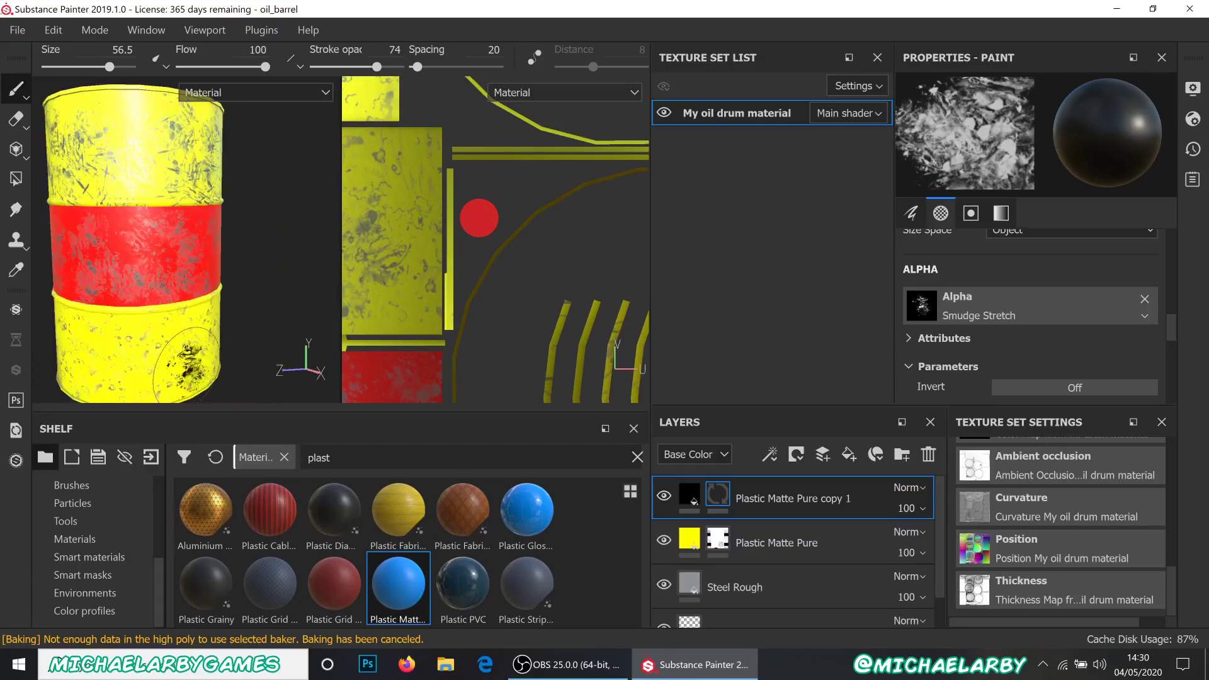
scroll(142, 311, "up", 5)
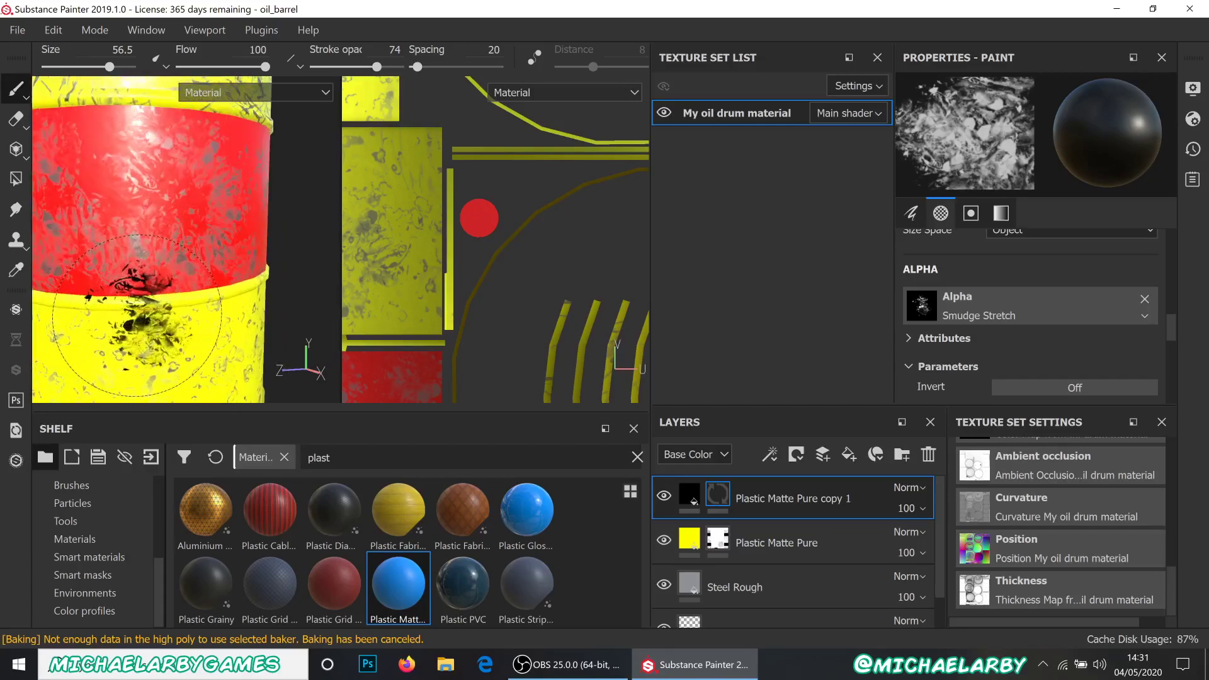
scroll(138, 308, "down", 2)
left_click_drag(135, 312, 194, 278, "alt")
key("ctrl+z")
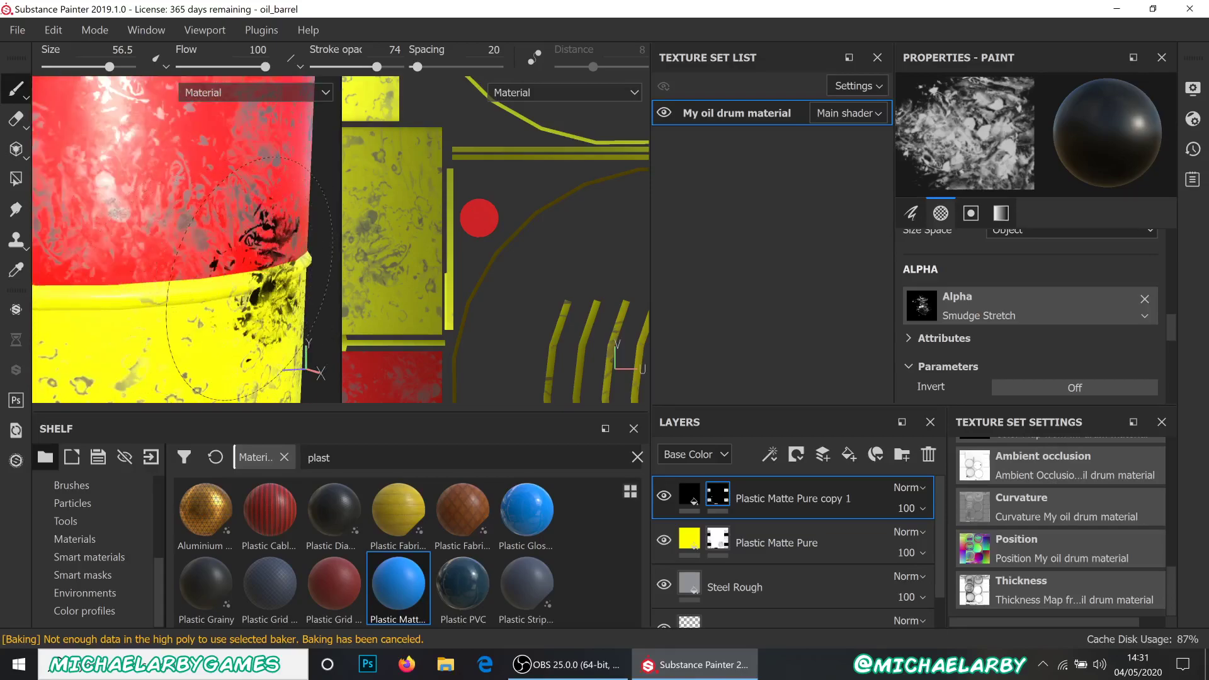
- Reduce the brush size to 10.24 and paint smudged wear along the ridge below the red band in the Plastic Matte Pure mask
scroll(988, 292, "up", 3)
scroll(989, 292, "up", 2)
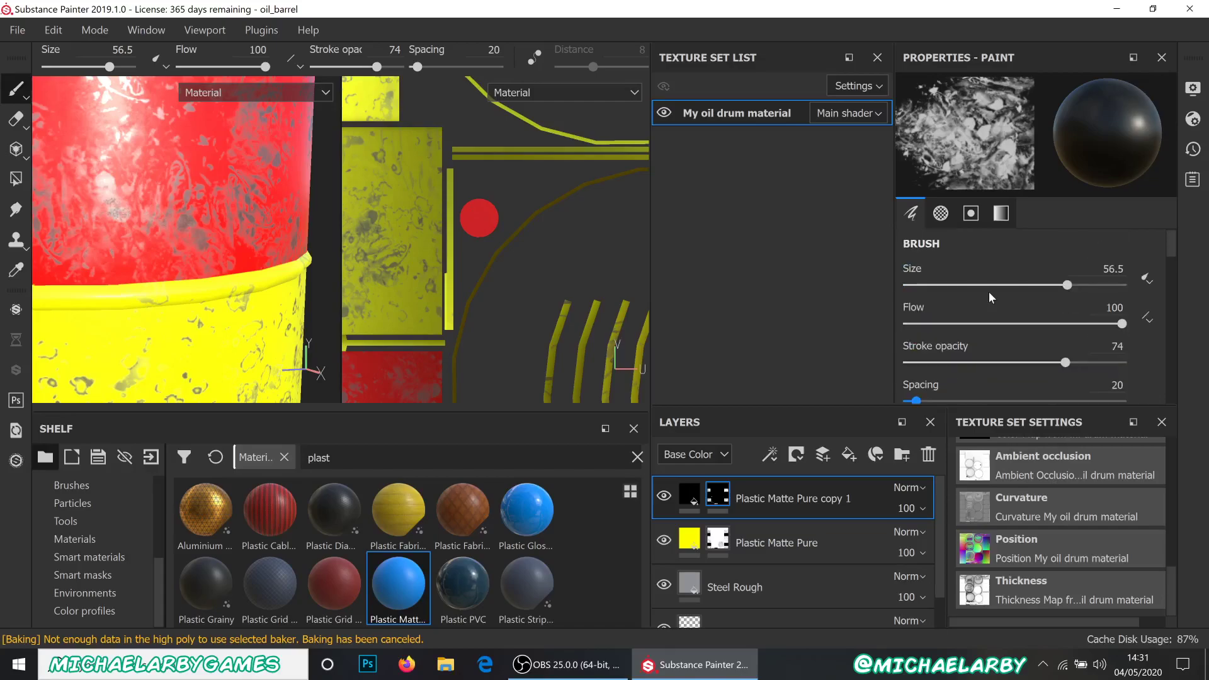
left_click_drag(1068, 288, 968, 293)
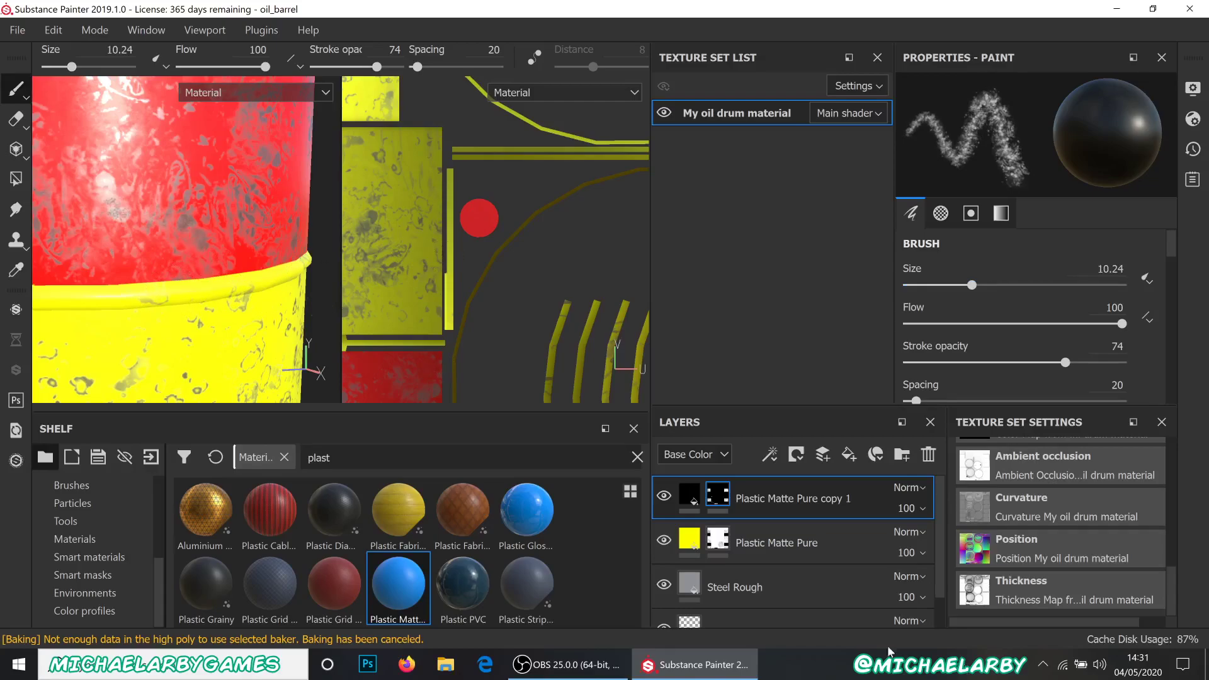
left_click(718, 539)
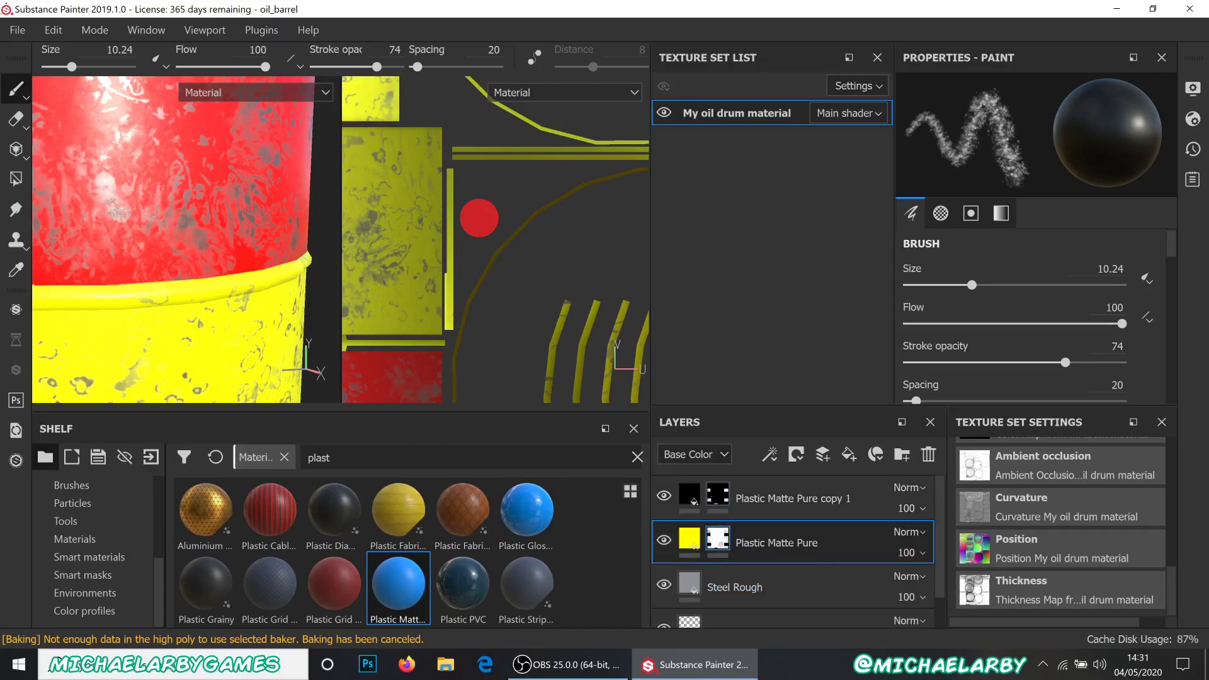
left_click_drag(137, 294, 265, 295)
mouse_move(178, 293)
left_mouse_down()
mouse_move(275, 282)
mouse_move(244, 284)
left_mouse_up()
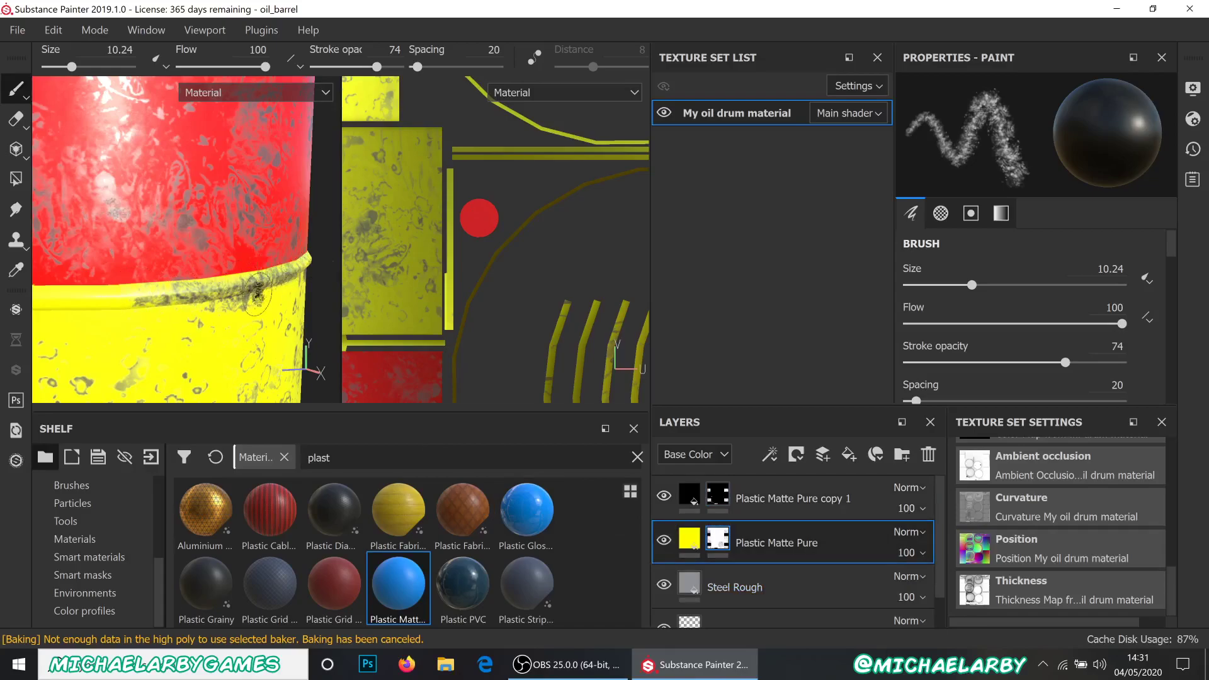
scroll(253, 325, "down", 2)
scroll(208, 336, "up", 1)
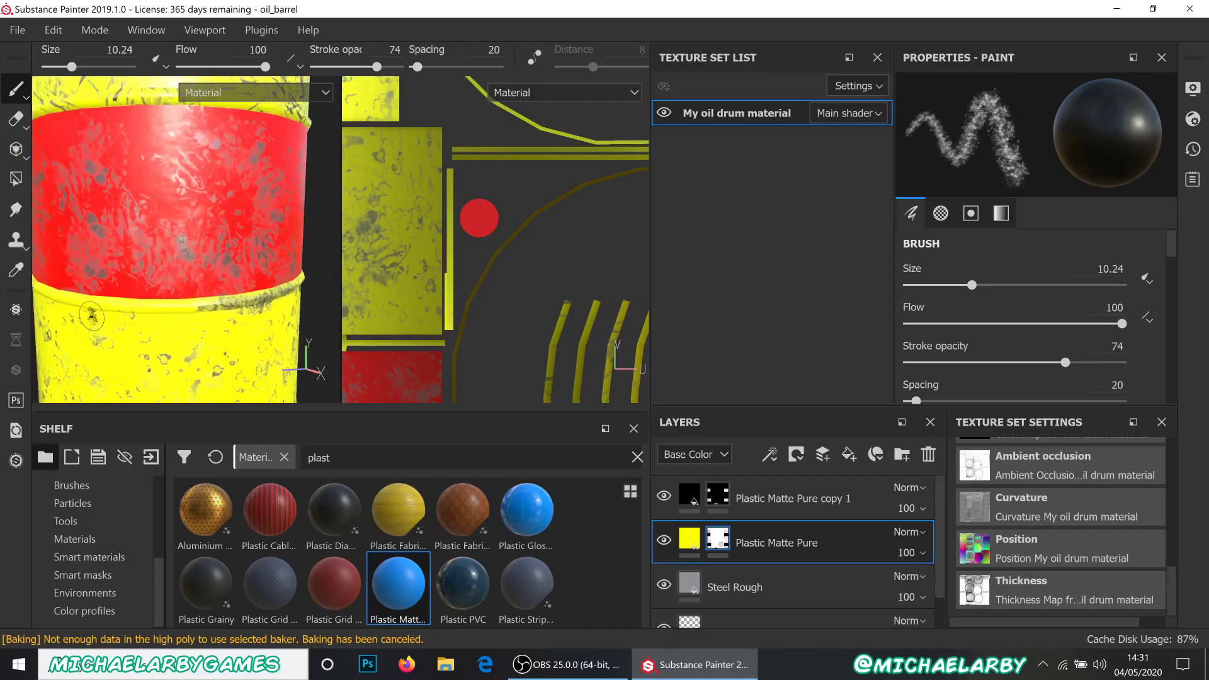
- Paint worn-metal scratches into the yellow layer's mask along the ridge between the red and yellow sections and just beneath it
scroll(63, 304, "up", 2)
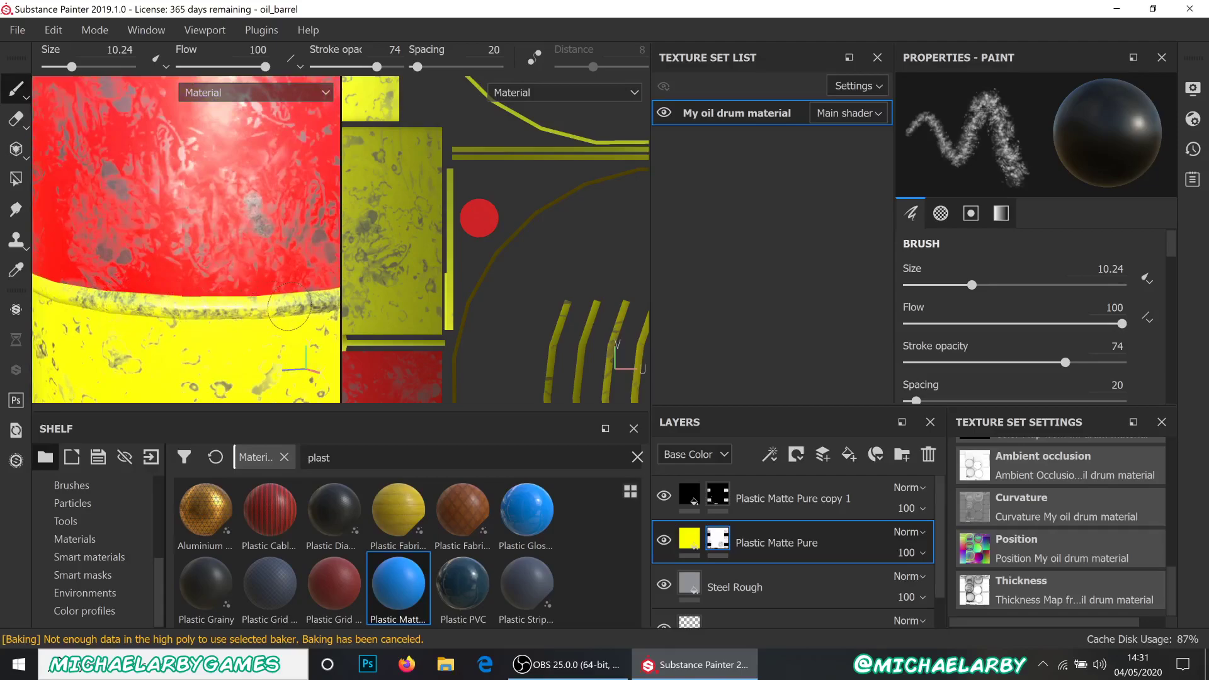
scroll(299, 328, "down", 2)
scroll(157, 327, "up", 1)
mouse_move(131, 284)
left_mouse_down("alt")
mouse_move(152, 280)
mouse_move(113, 273)
left_mouse_up("alt")
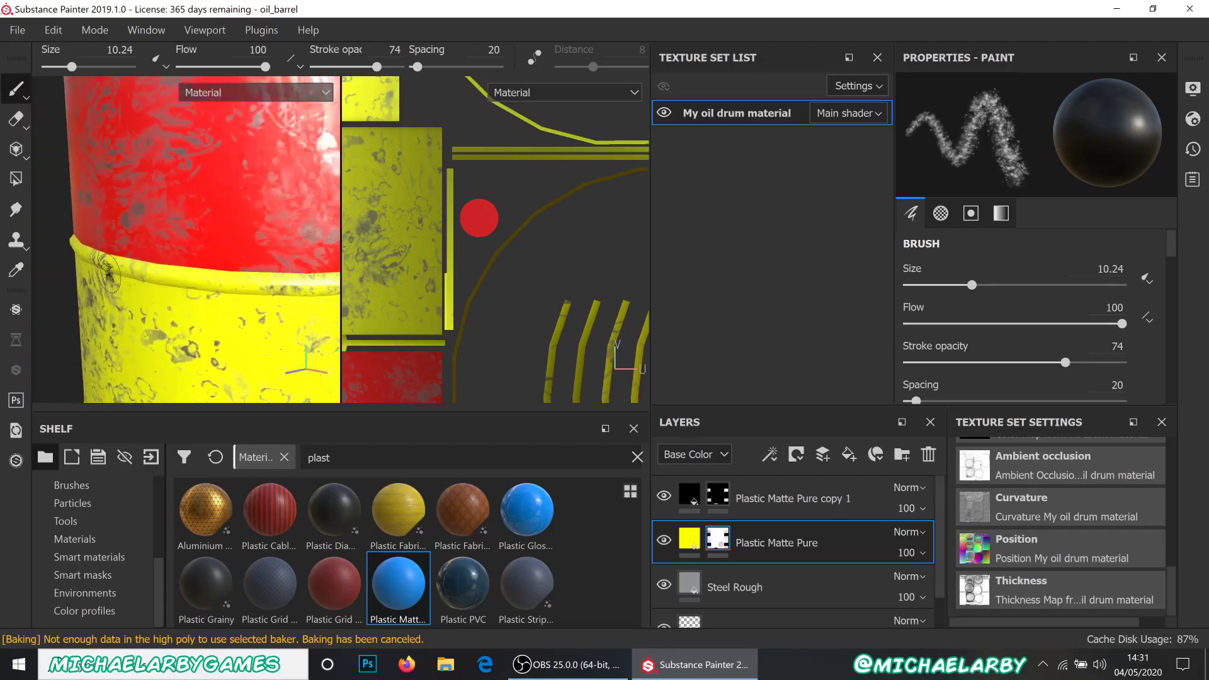
mouse_move(247, 282)
left_mouse_down()
mouse_move(324, 291)
mouse_move(122, 280)
mouse_move(189, 282)
left_mouse_up()
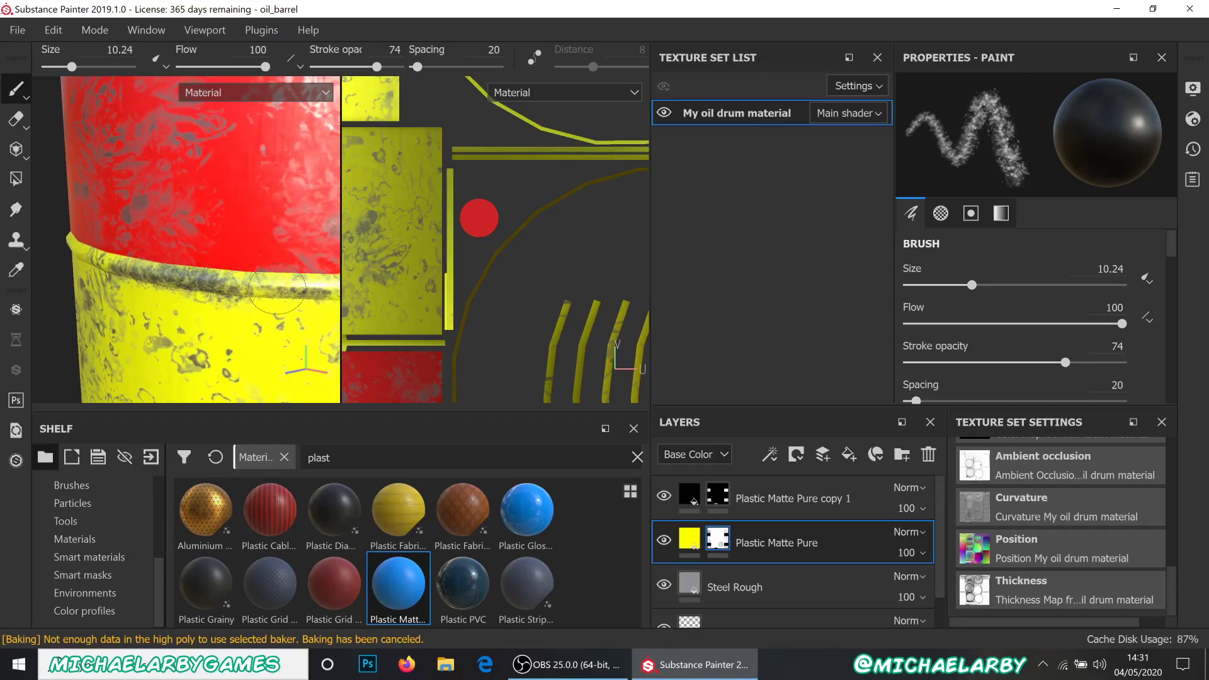
left_click(260, 329)
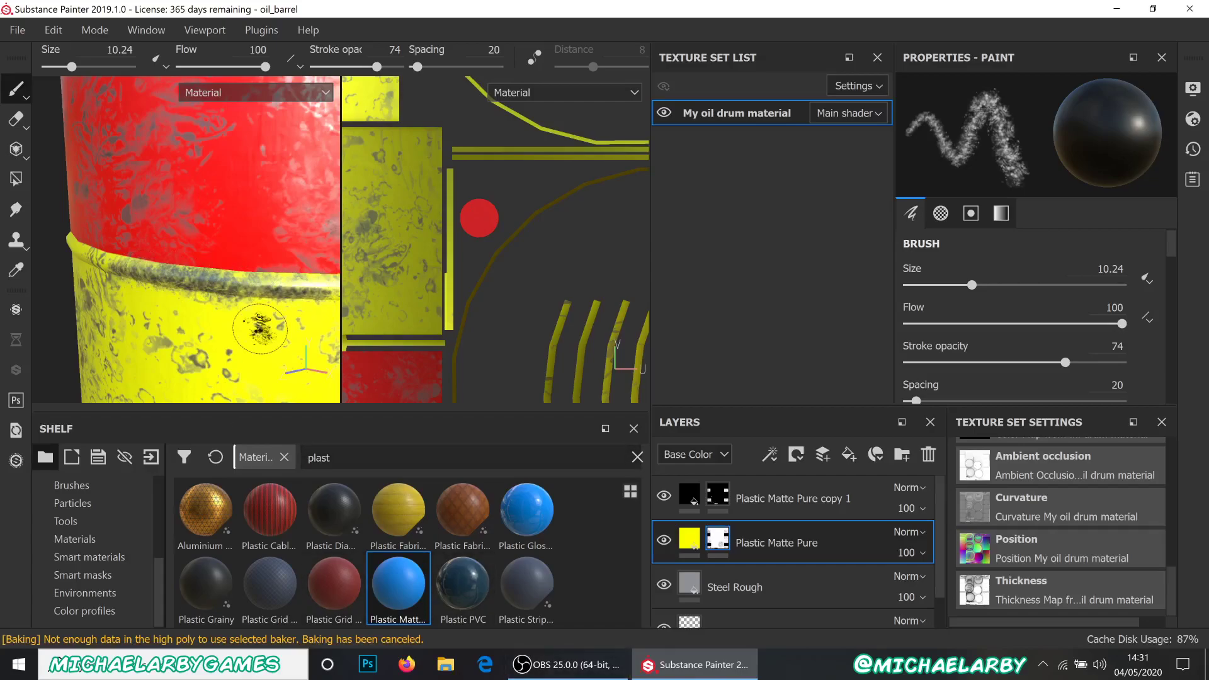
left_click(553, 661)
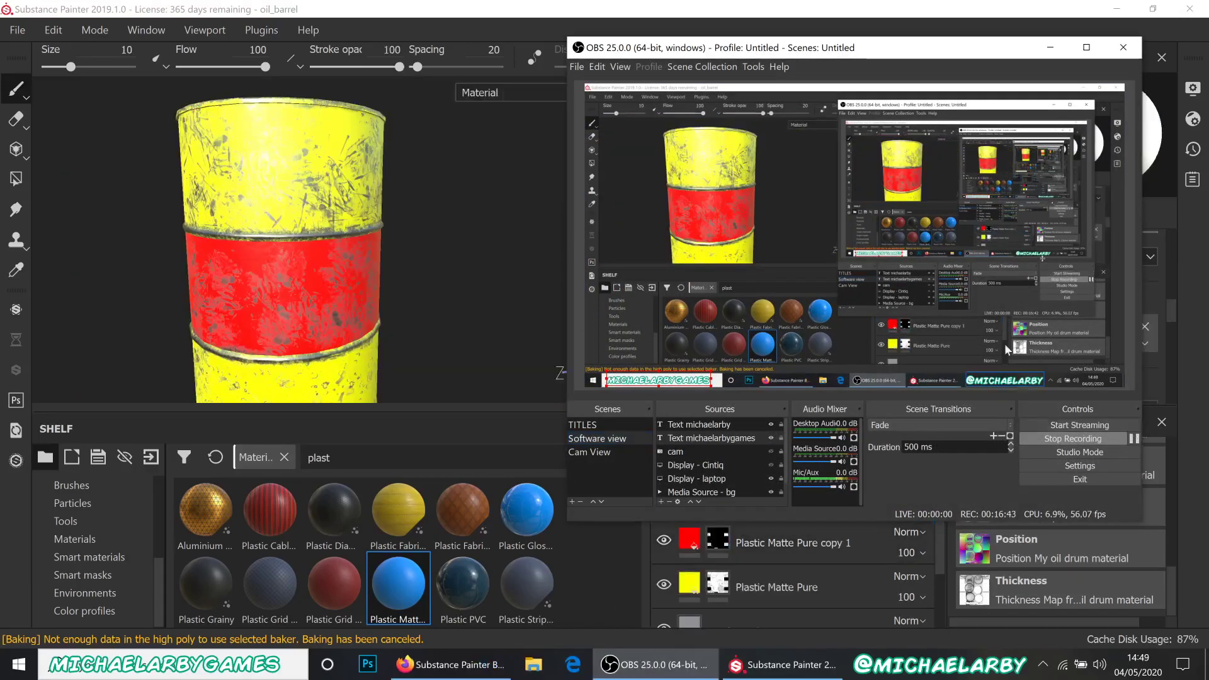
left_click(1050, 47)
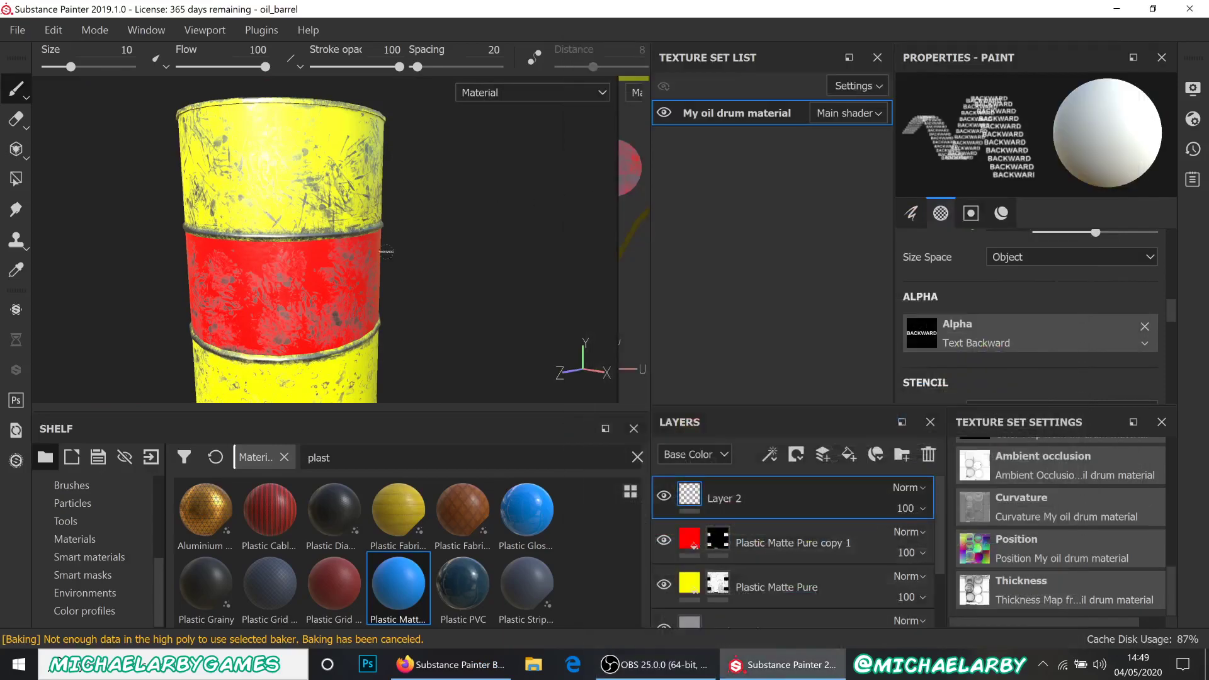
- Examine the paint wear on the barrel's lid, sides, ridges and base from several angles
scroll(387, 252, "up", 2)
left_click_drag(434, 279, 390, 272, "alt")
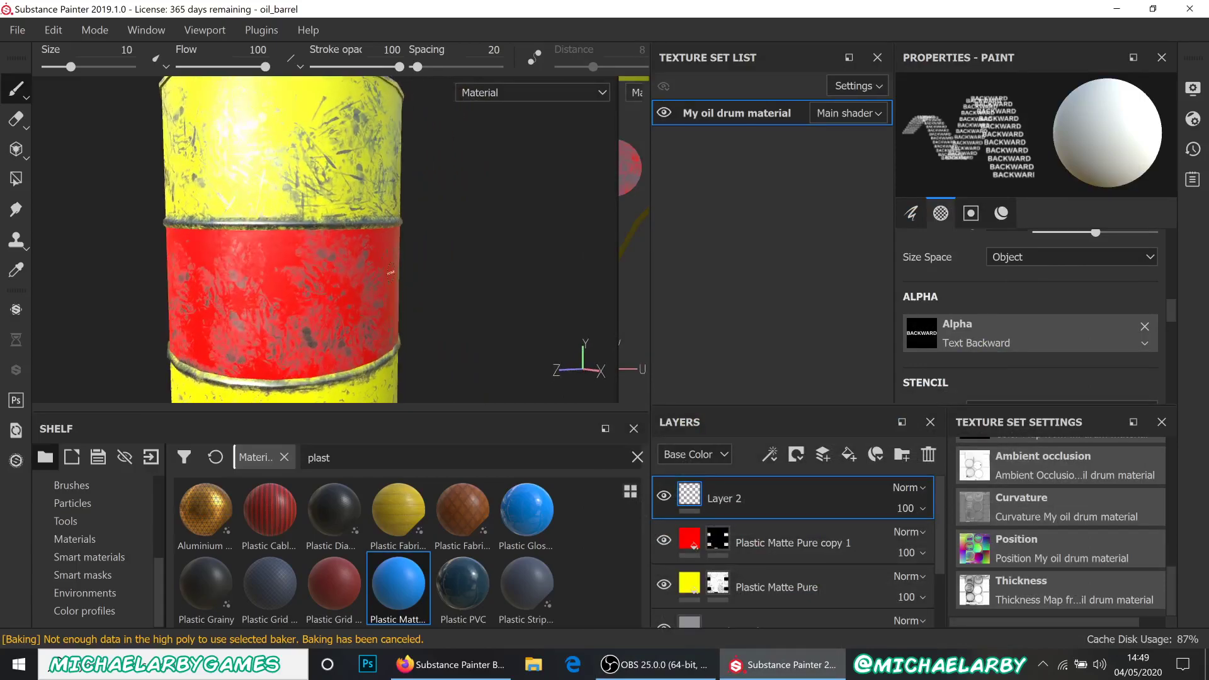
mouse_move(444, 232)
left_mouse_down("alt")
mouse_move(494, 315)
mouse_move(479, 281)
left_mouse_up("alt")
scroll(448, 282, "down", 3)
scroll(367, 224, "up", 2)
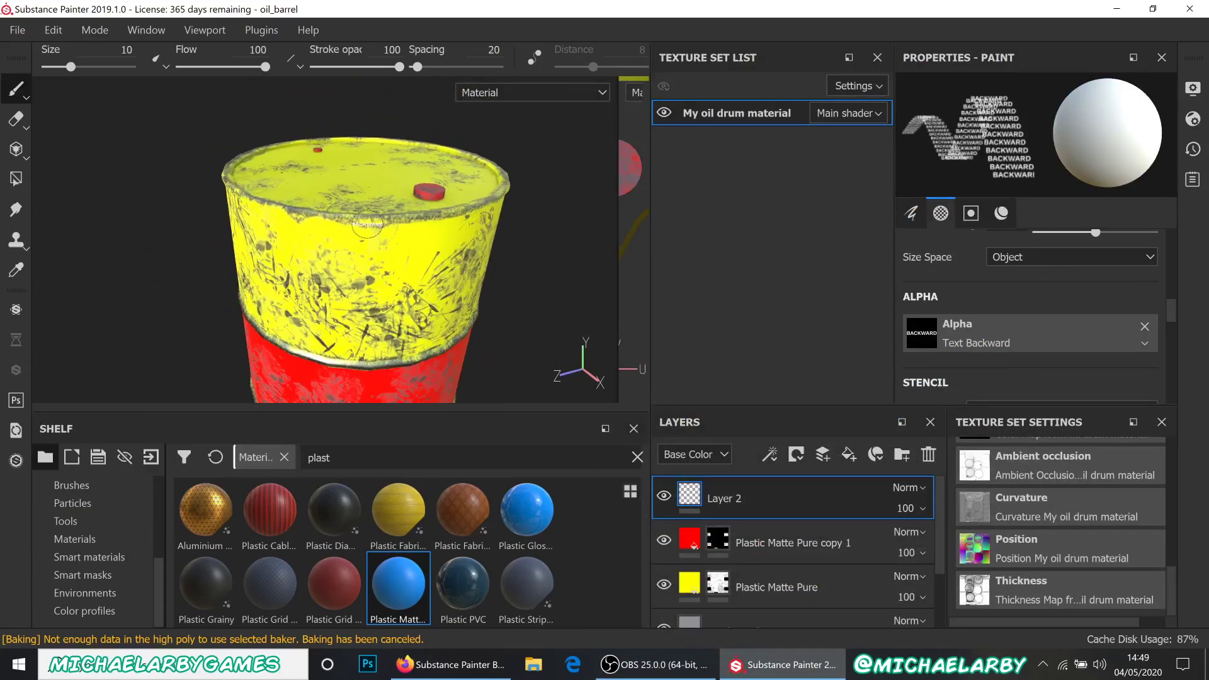
scroll(378, 242, "up", 1)
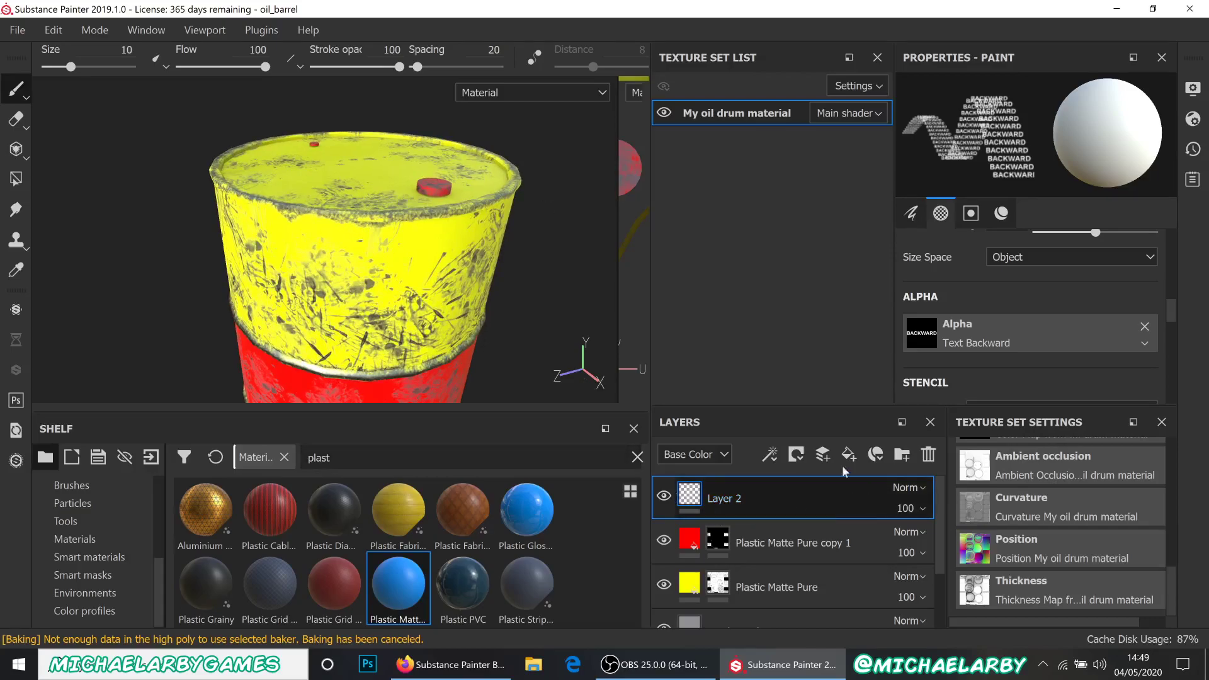
scroll(157, 249, "down", 1)
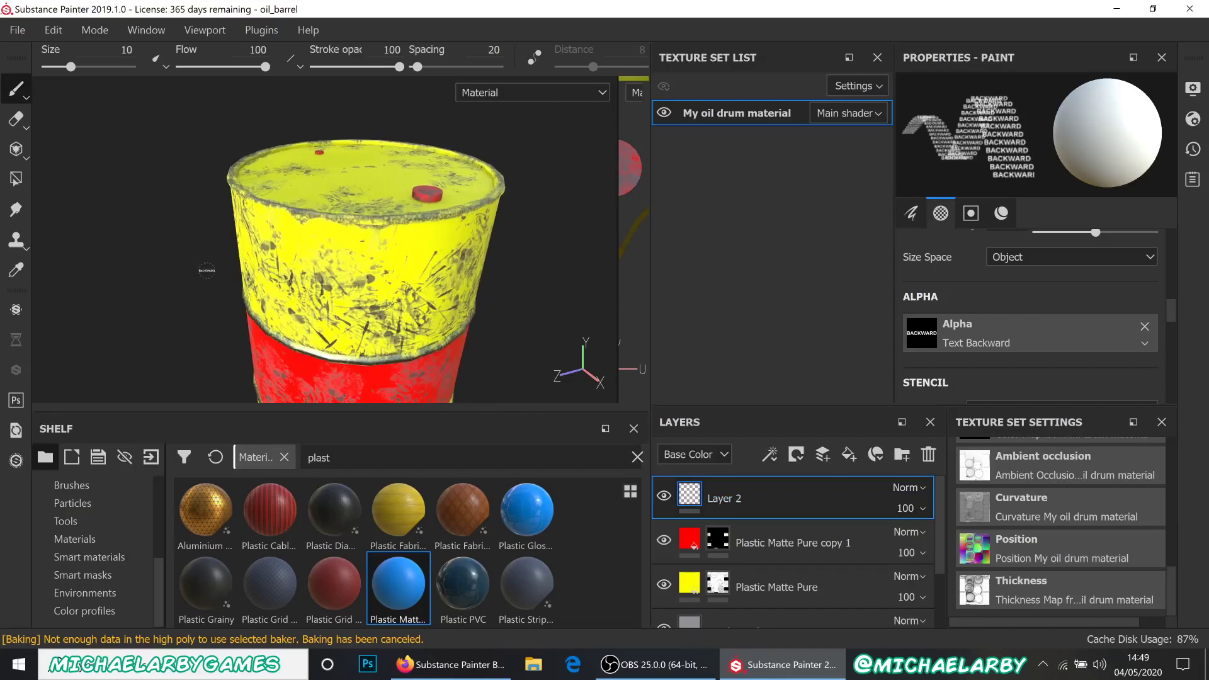
mouse_move(232, 284)
left_mouse_down("alt")
mouse_move(338, 270)
mouse_move(265, 290)
left_mouse_up("alt")
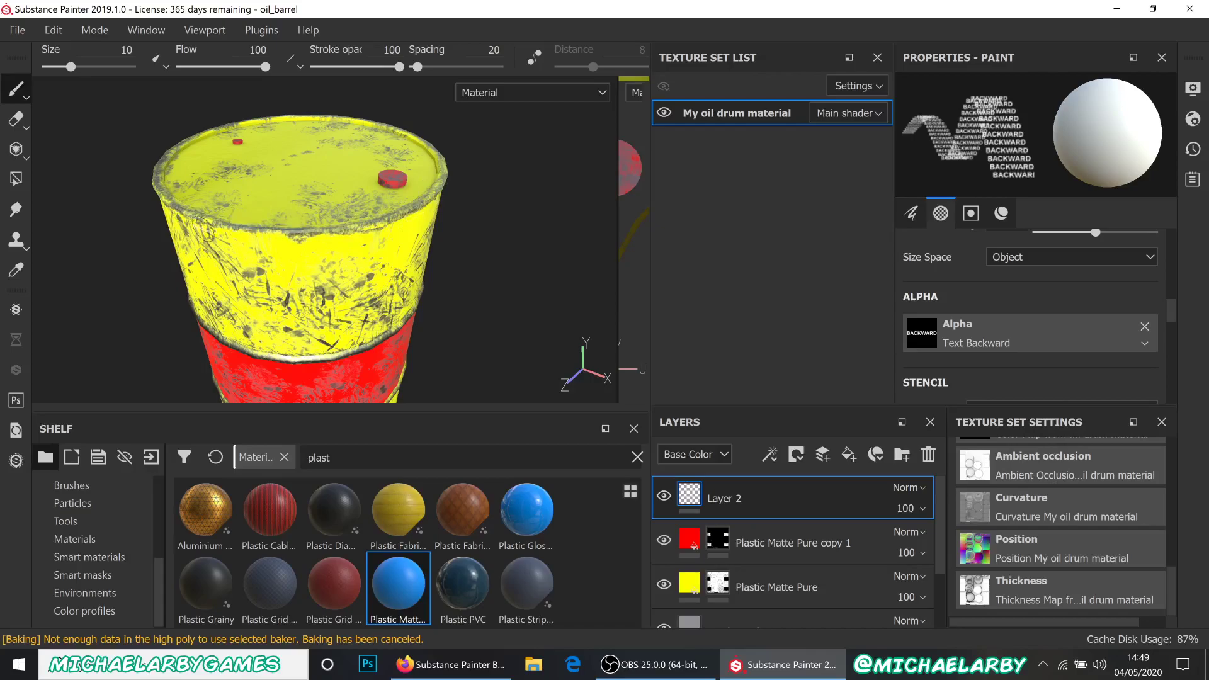
scroll(281, 344, "down", 2)
scroll(281, 344, "up", 4)
middle_click_drag(313, 347, 295, 215, "alt")
left_click_drag(304, 293, 310, 257, "alt")
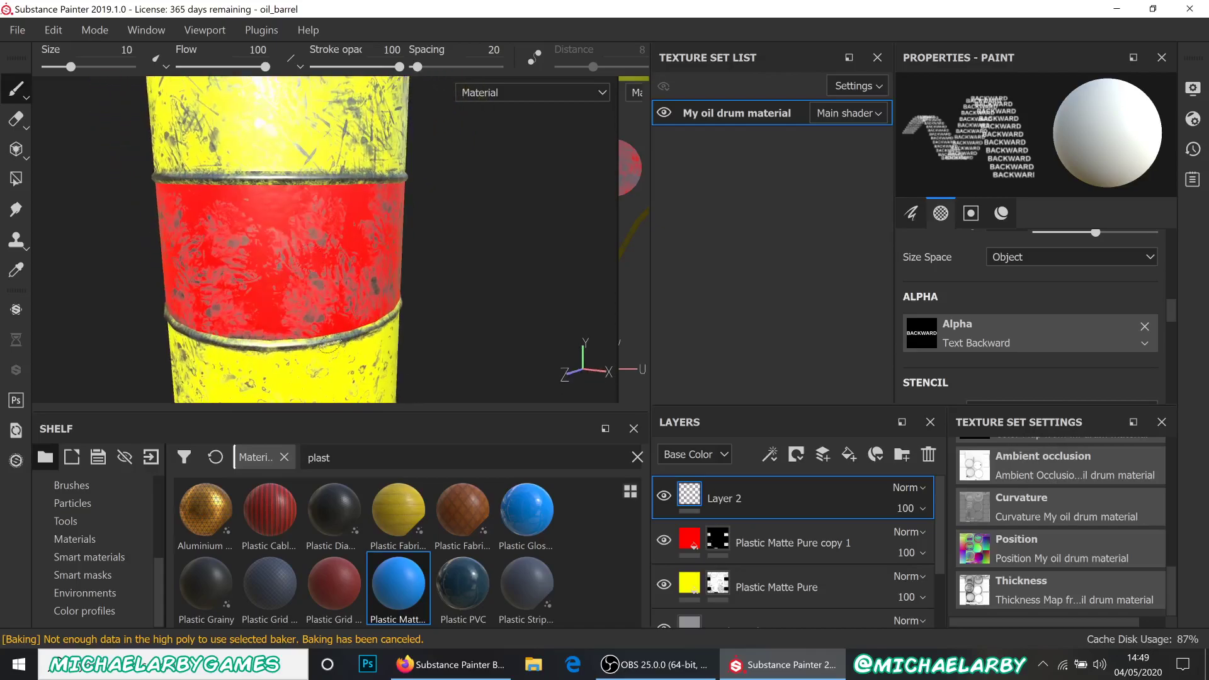
middle_click_drag(331, 345, 303, 224, "alt")
- Select the yellow Plastic Matte Pure layer's mask and remove the Text Danger alpha from the brush
scroll(851, 572, "down", 2)
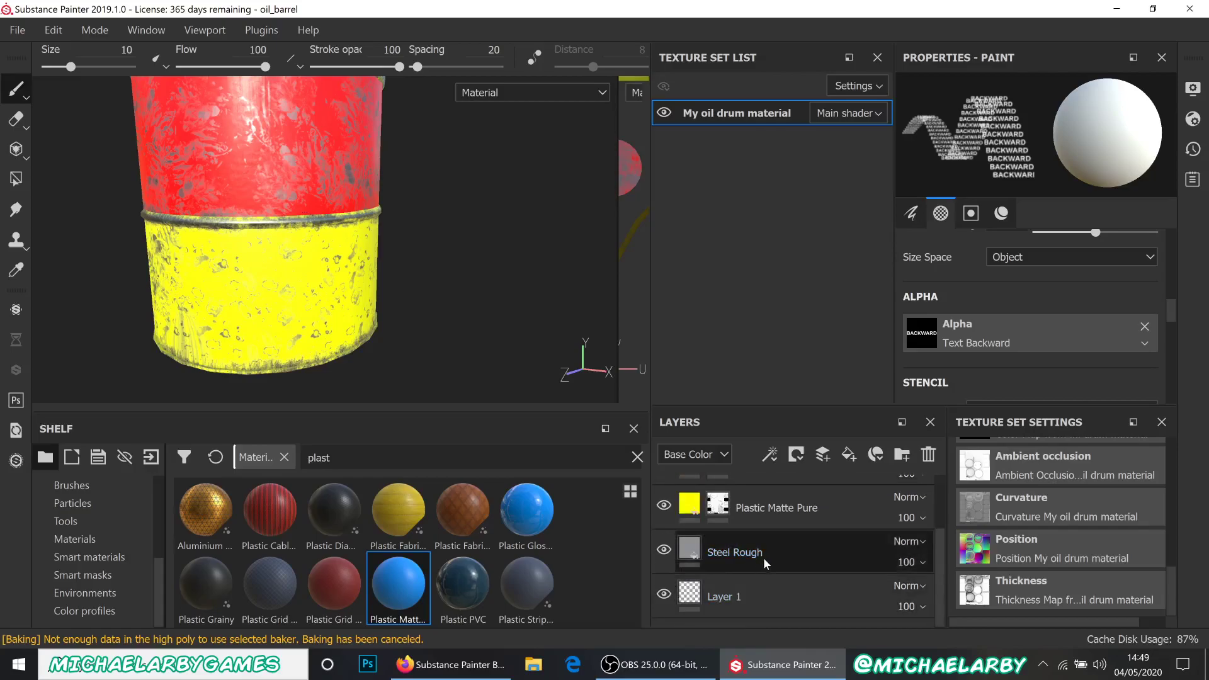
scroll(775, 547, "up", 2)
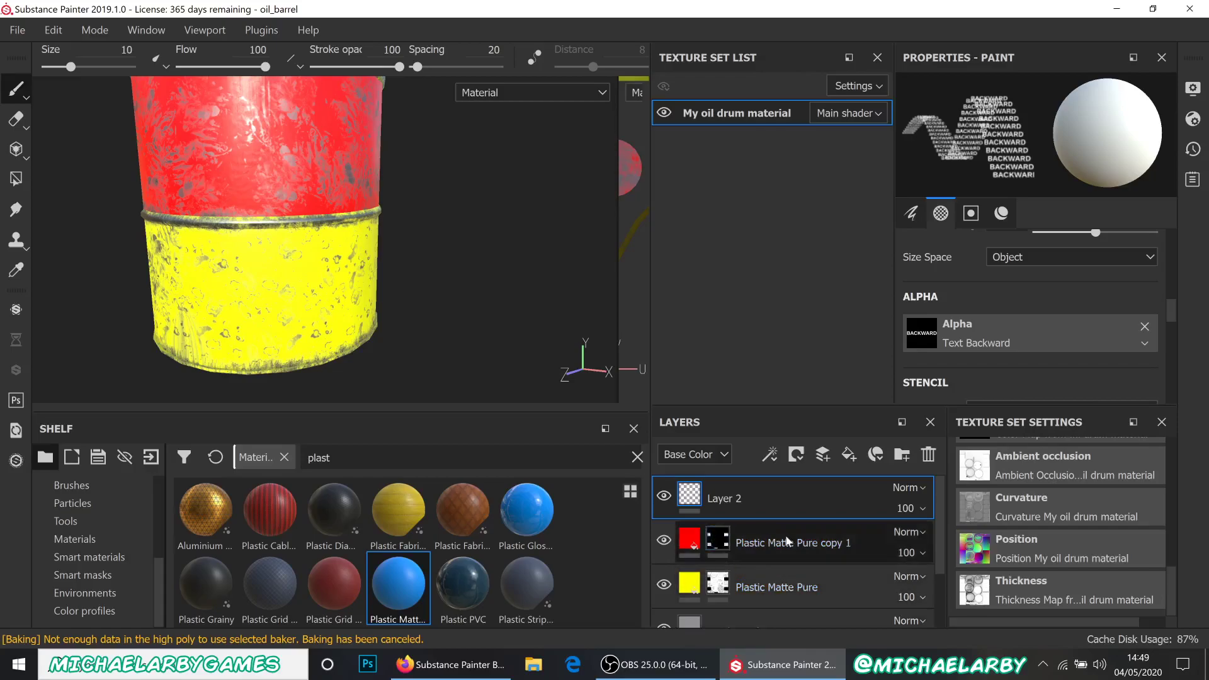
left_click(717, 589)
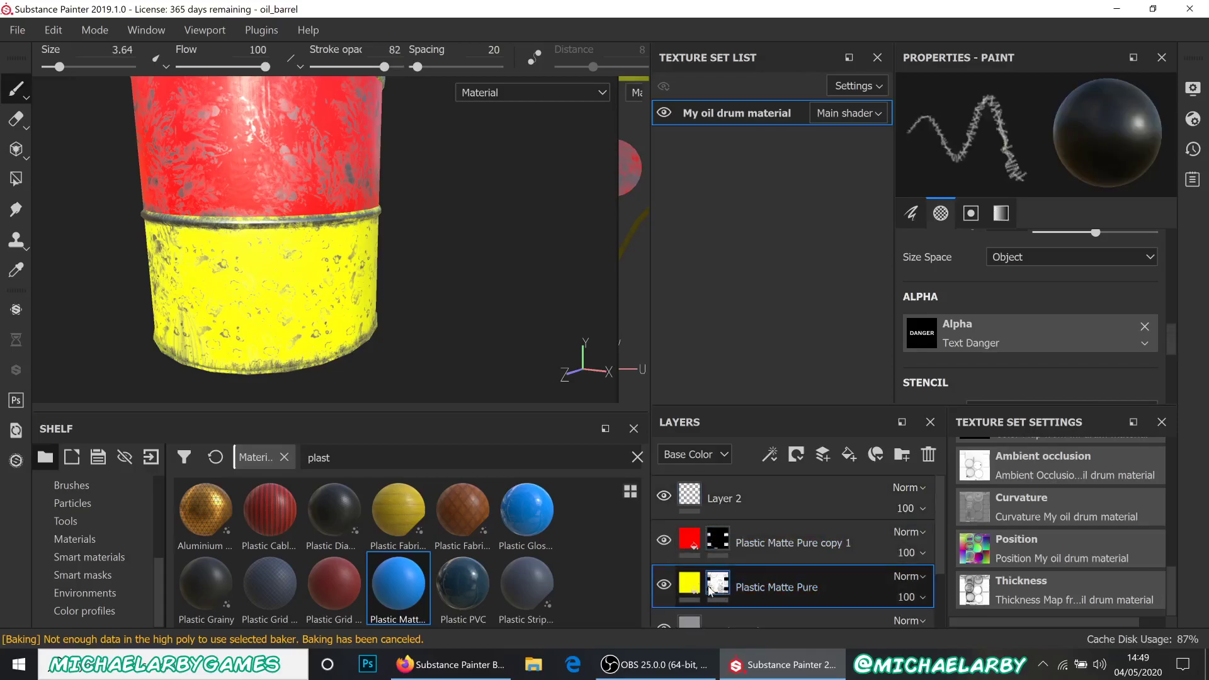
scroll(340, 237, "up", 4)
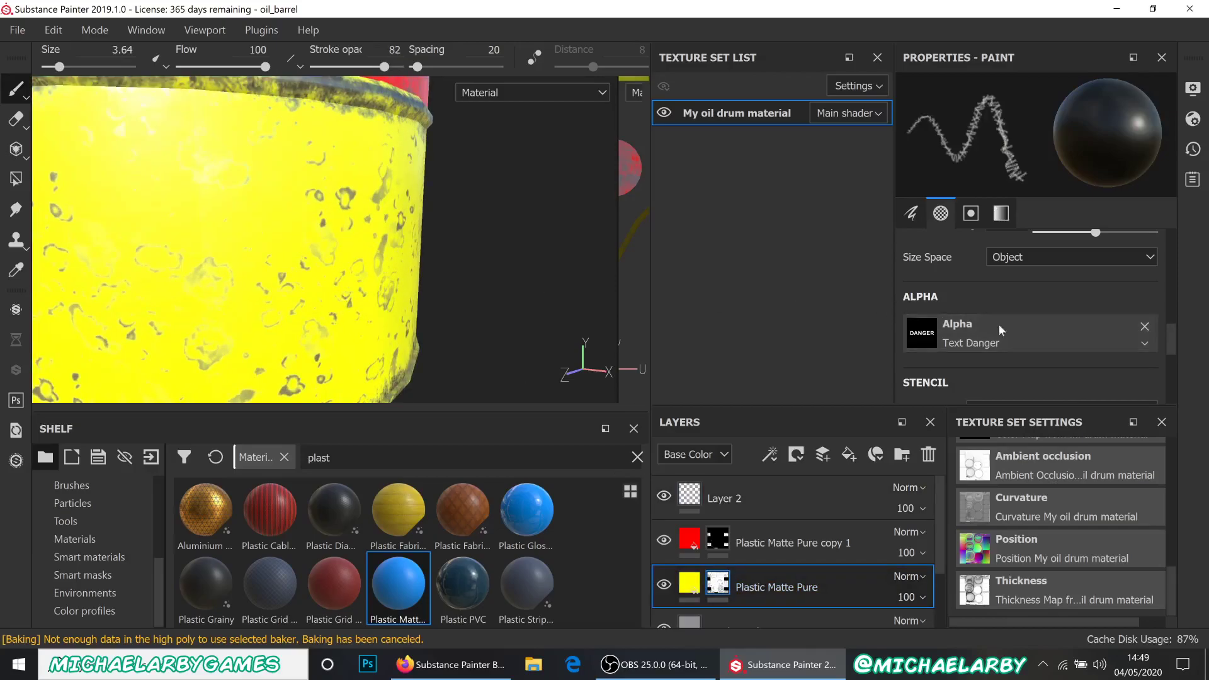
scroll(1102, 308, "down", 2)
left_click(1144, 271)
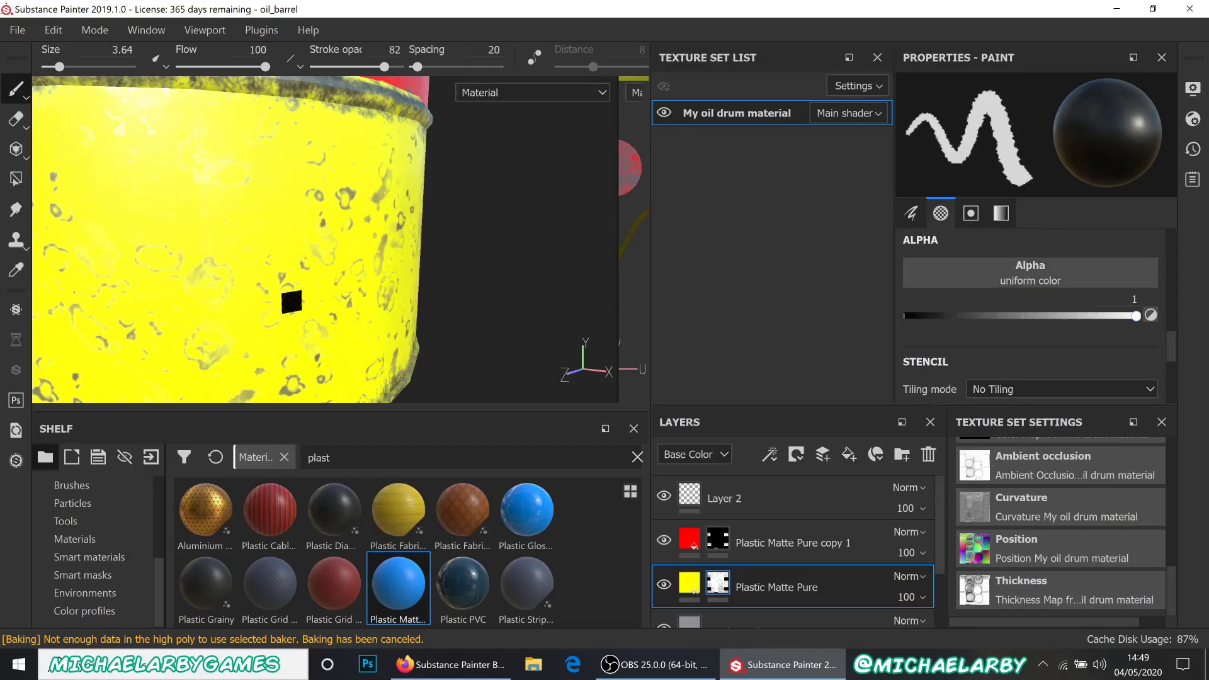
scroll(295, 196, "up", 1)
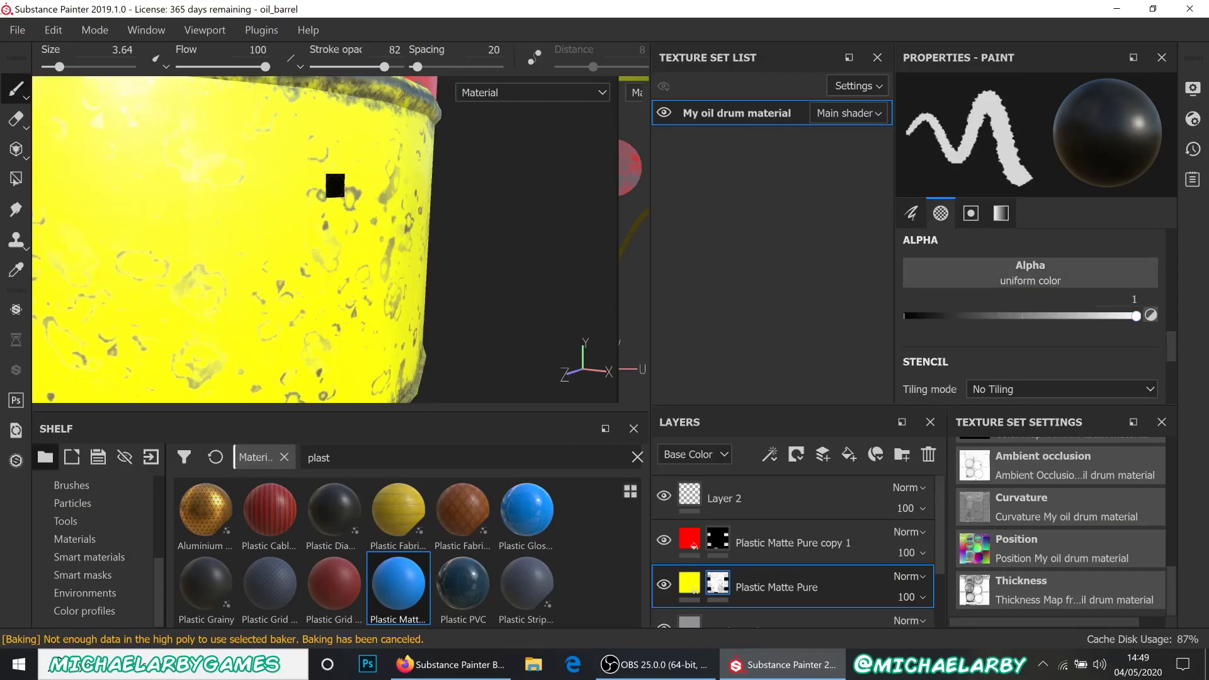
left_click_drag(340, 191, 332, 287, "alt")
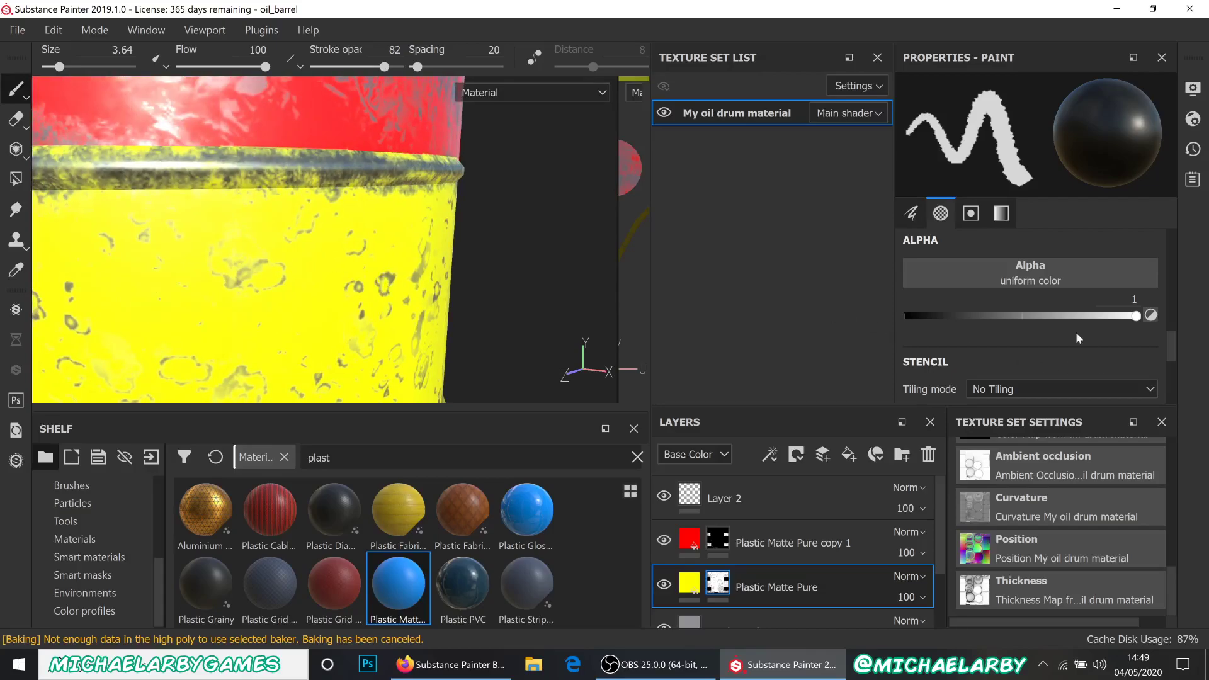
scroll(1070, 321, "down", 4)
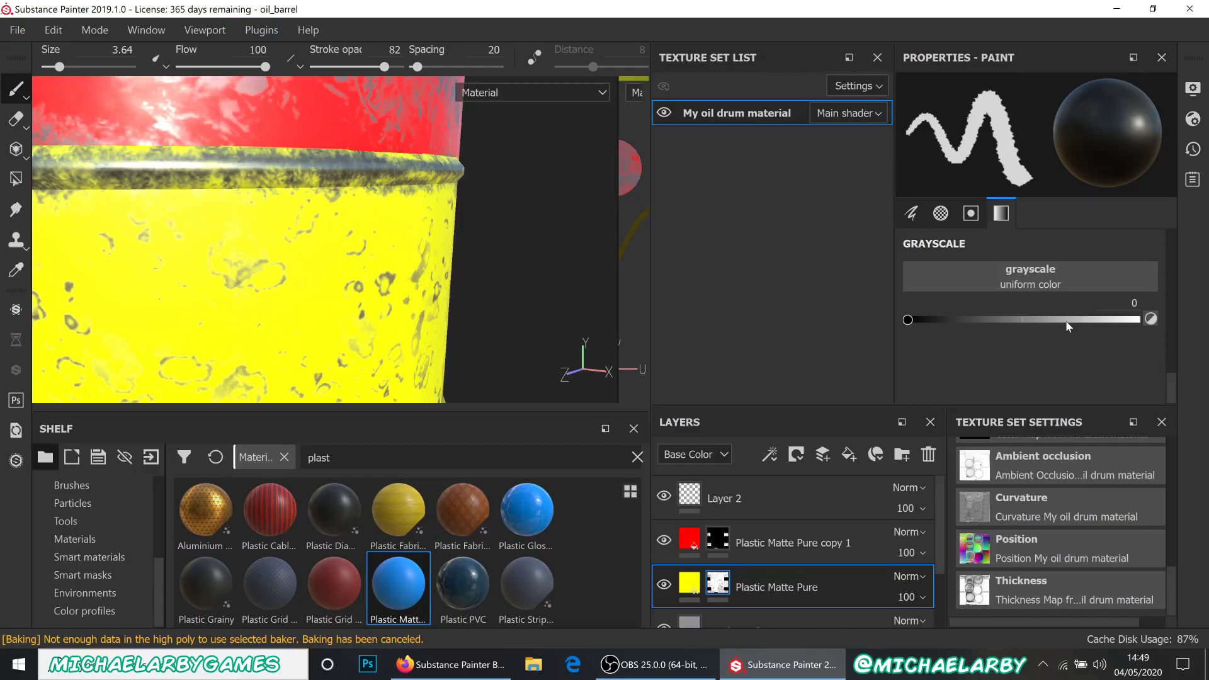
scroll(1064, 324, "up", 6)
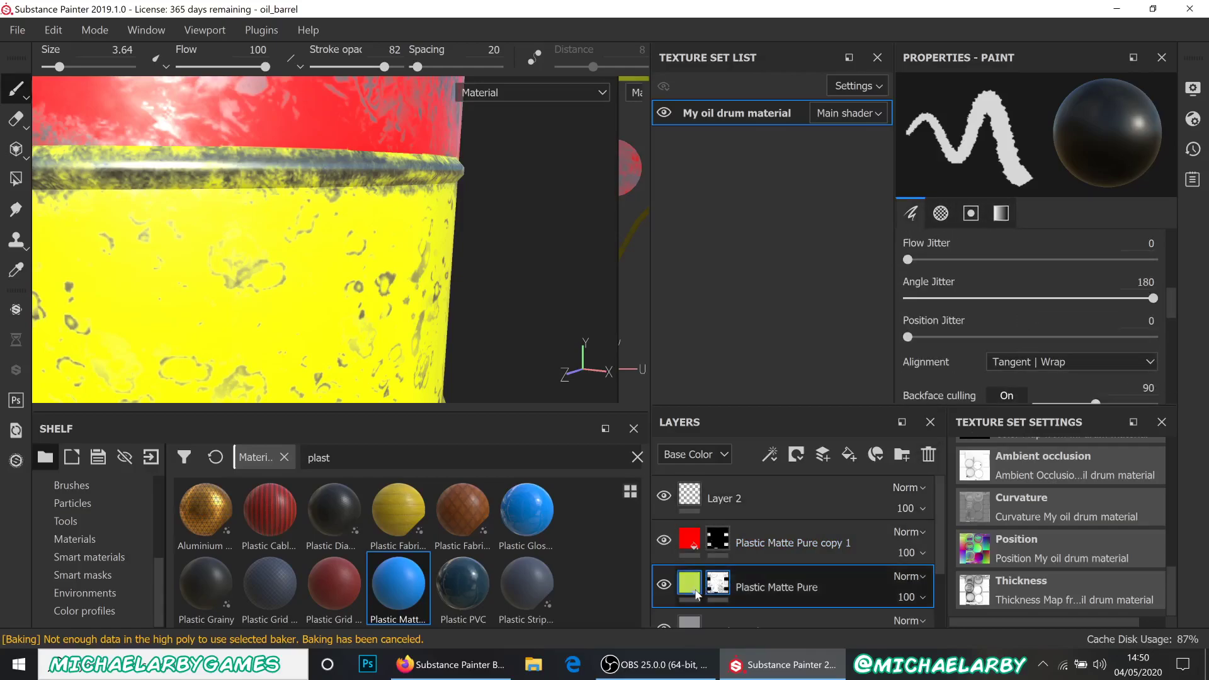
- Enable the height channel on the yellow Plastic Matte Pure fill layer, toggling it to compare the effect
left_click(675, 587)
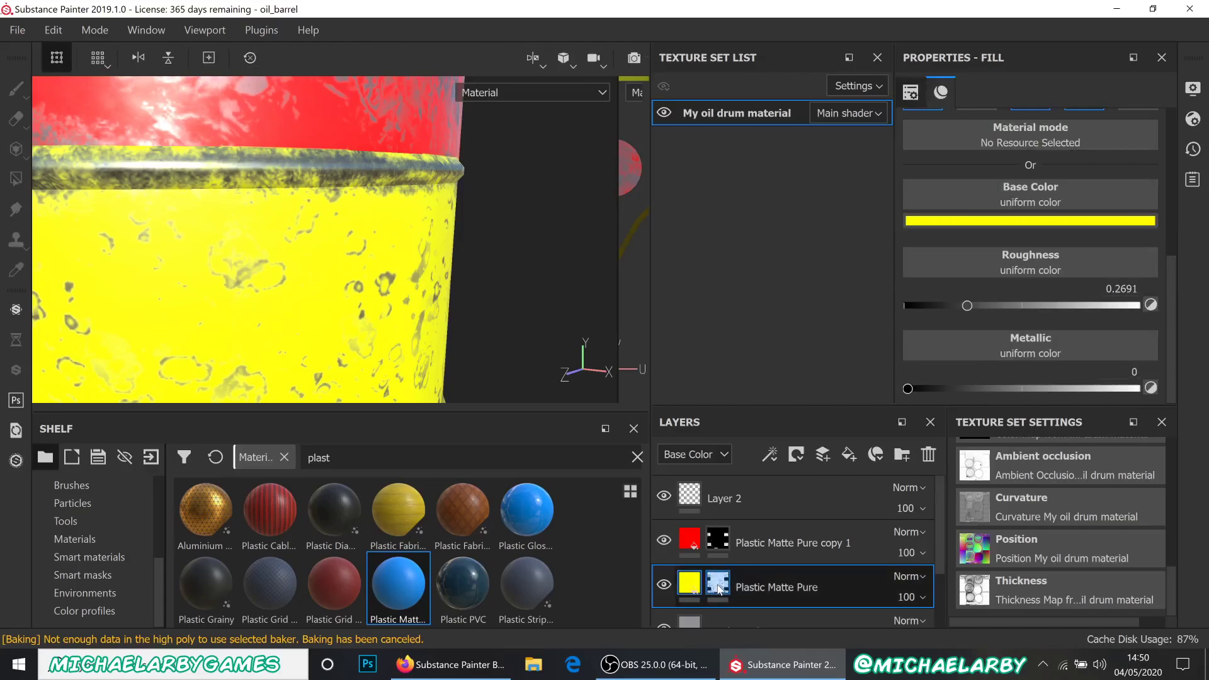
scroll(1003, 222, "up", 3)
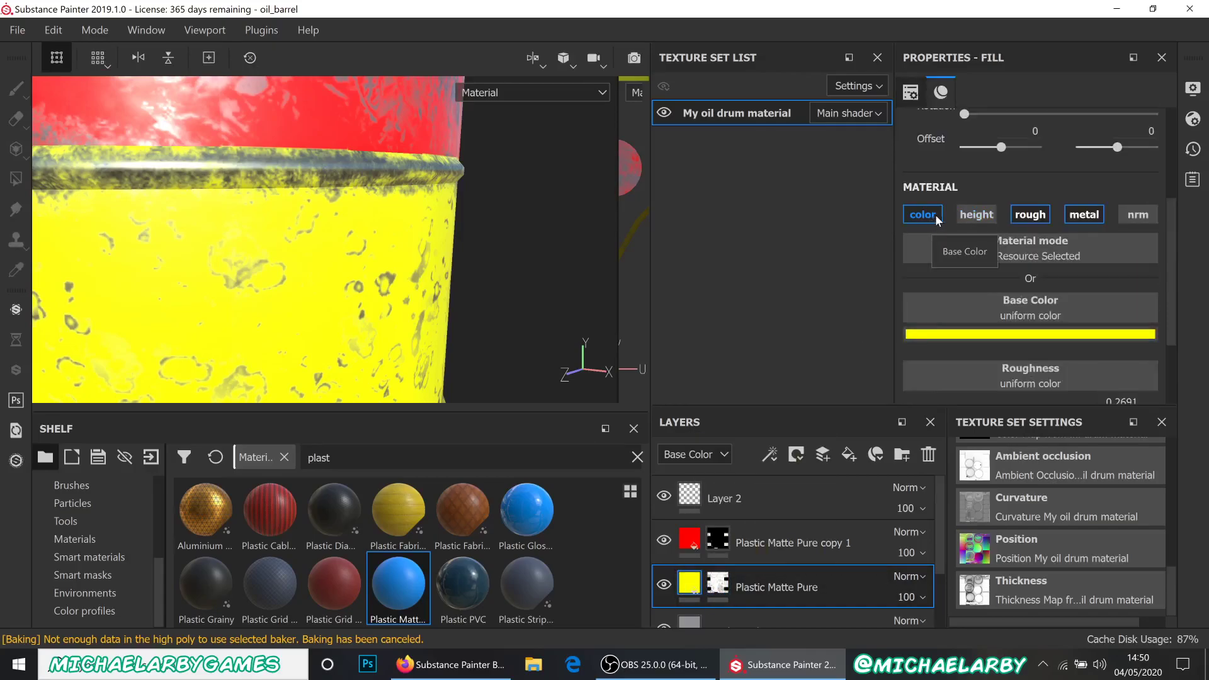
left_click(976, 215)
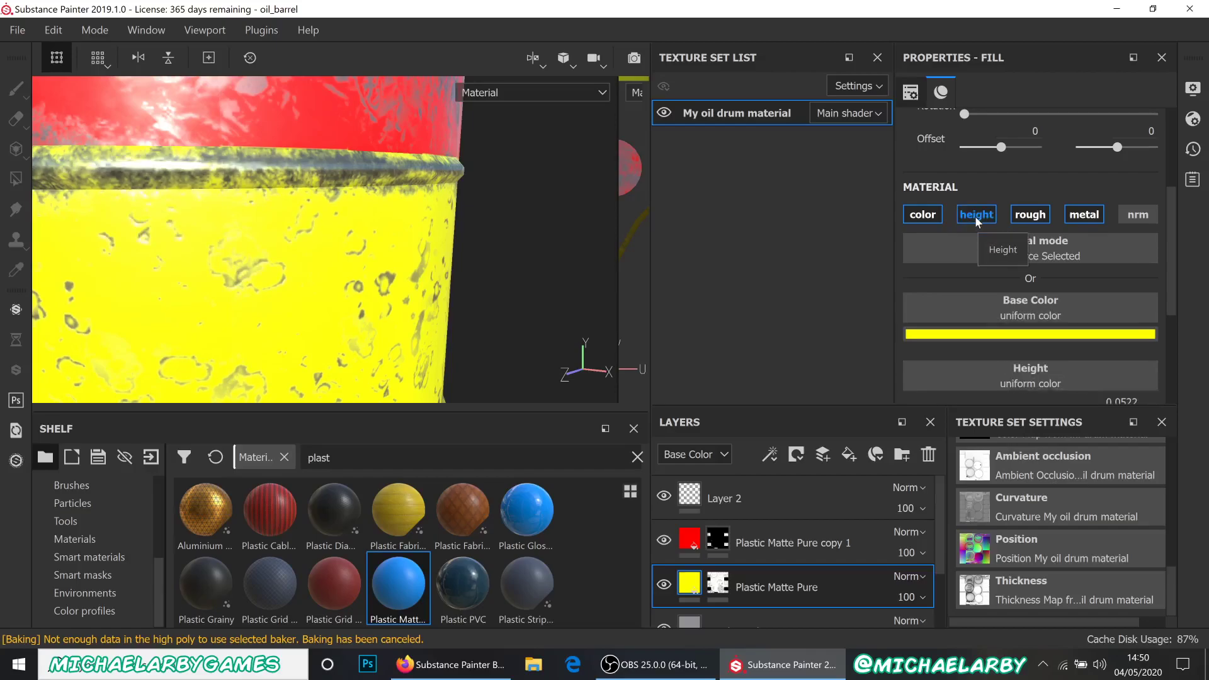
left_click(975, 215)
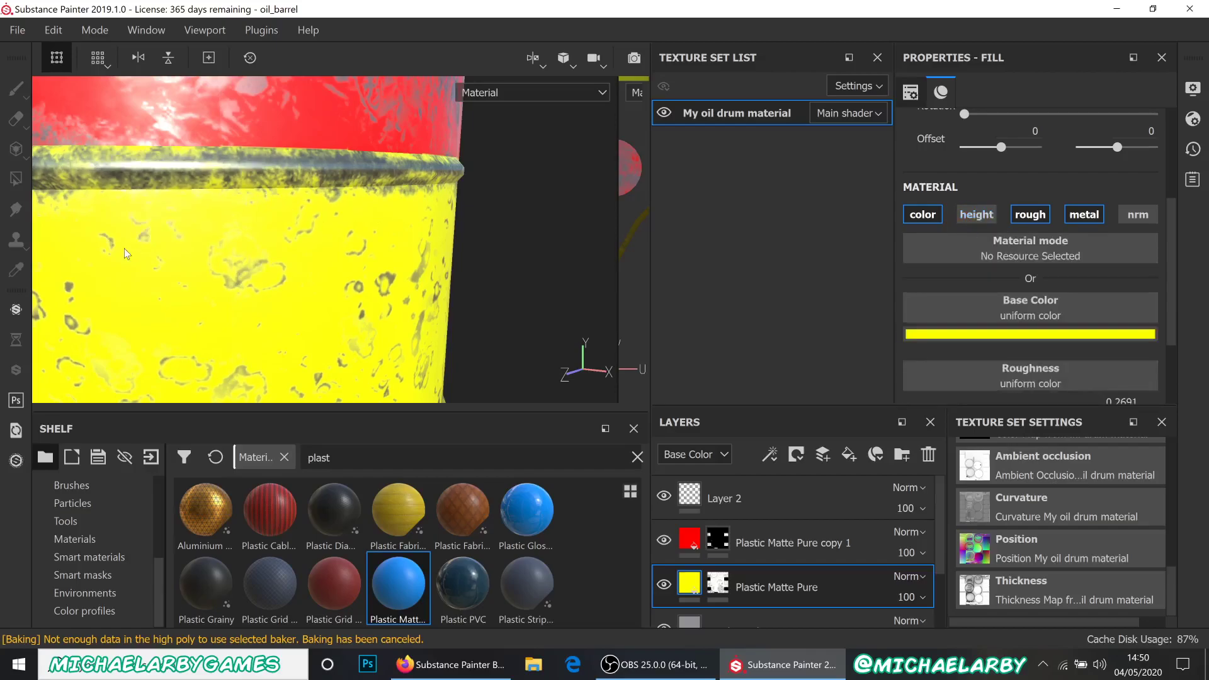
left_click(975, 215)
scroll(1047, 281, "down", 3)
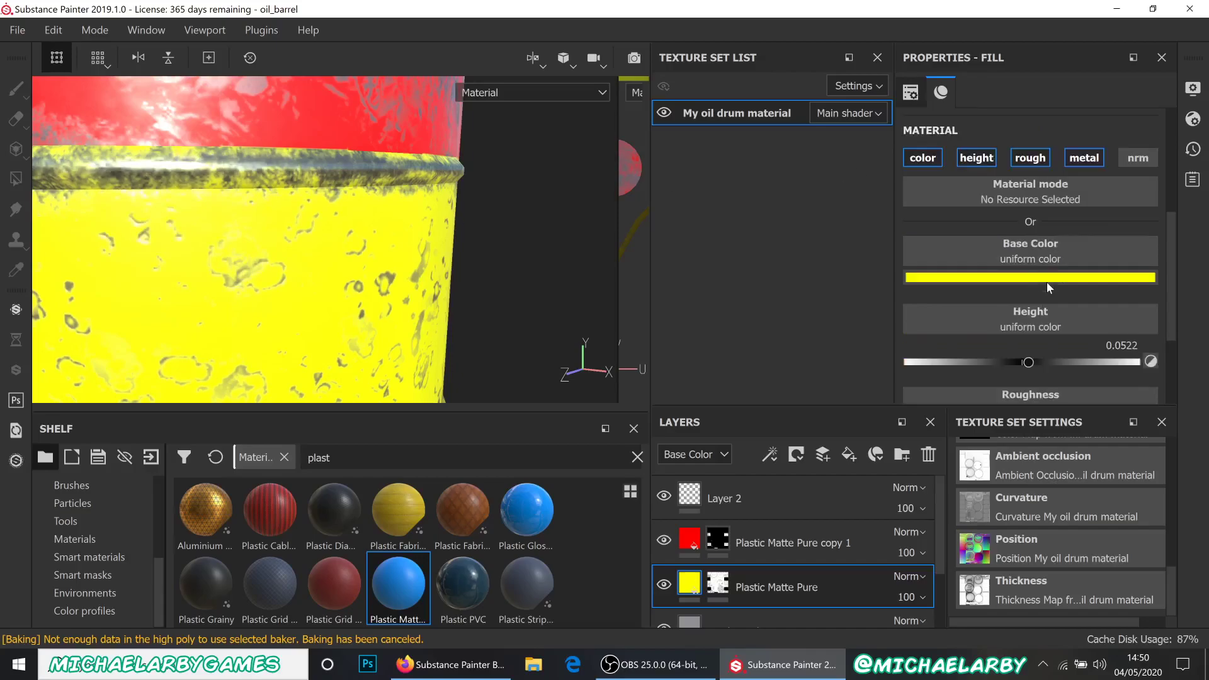
- Try an extreme height of 0.9438 on the yellow fill layer and inspect the surface relief
left_click_drag(1028, 249, 1030, 250)
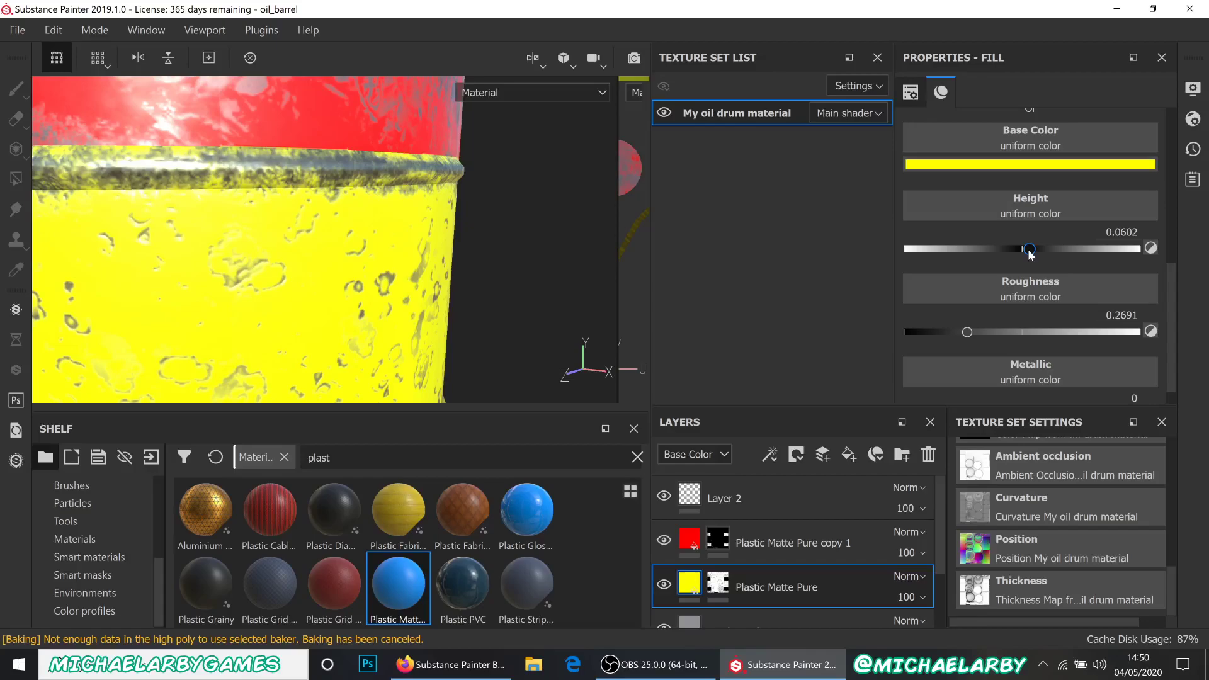
left_click_drag(1030, 251, 1134, 249)
scroll(437, 225, "down", 3)
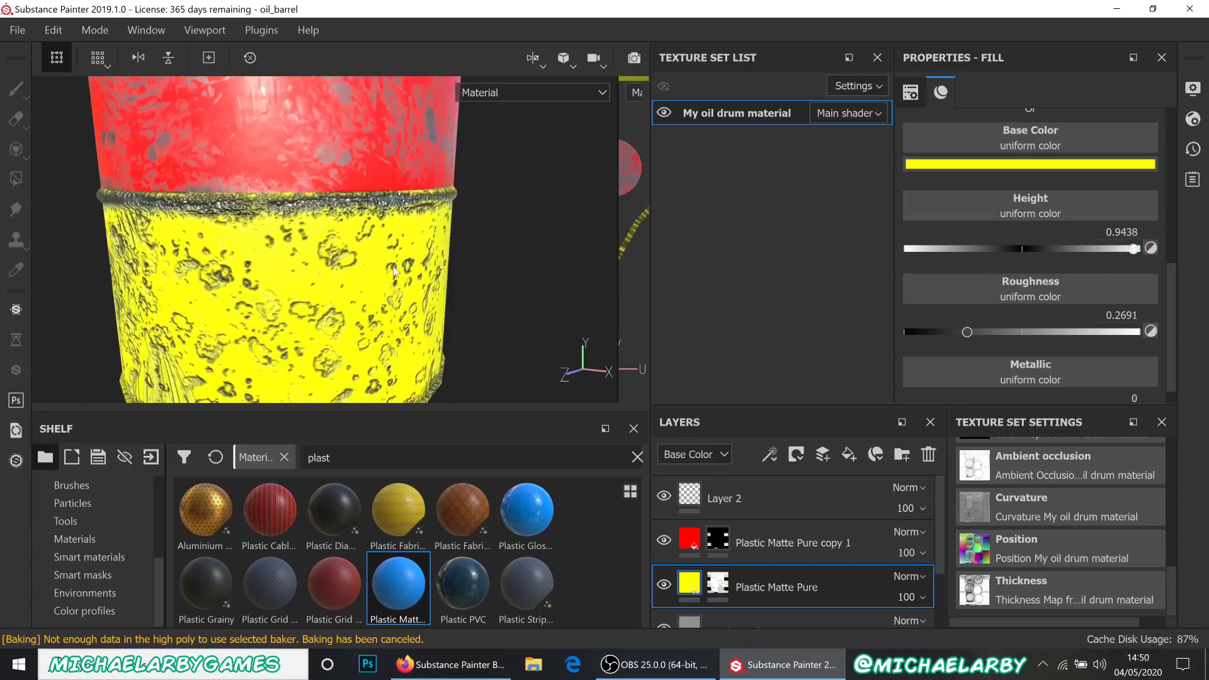
scroll(393, 271, "up", 2)
scroll(541, 255, "up", 4)
- Set the yellow fill layer's height to 0.0602 for subtle chipped-paint depth
left_click_drag(1134, 248, 1032, 252)
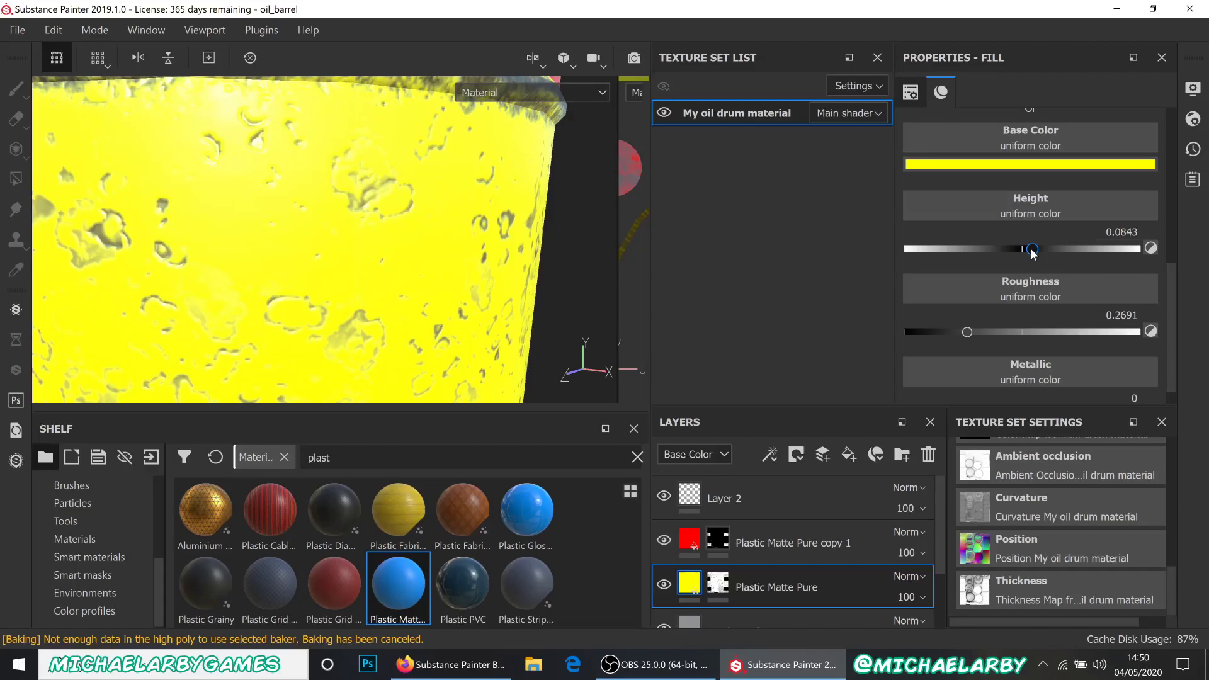
left_click_drag(1032, 253, 1029, 253)
scroll(349, 221, "down", 3)
scroll(349, 221, "up", 2)
scroll(349, 221, "down", 2)
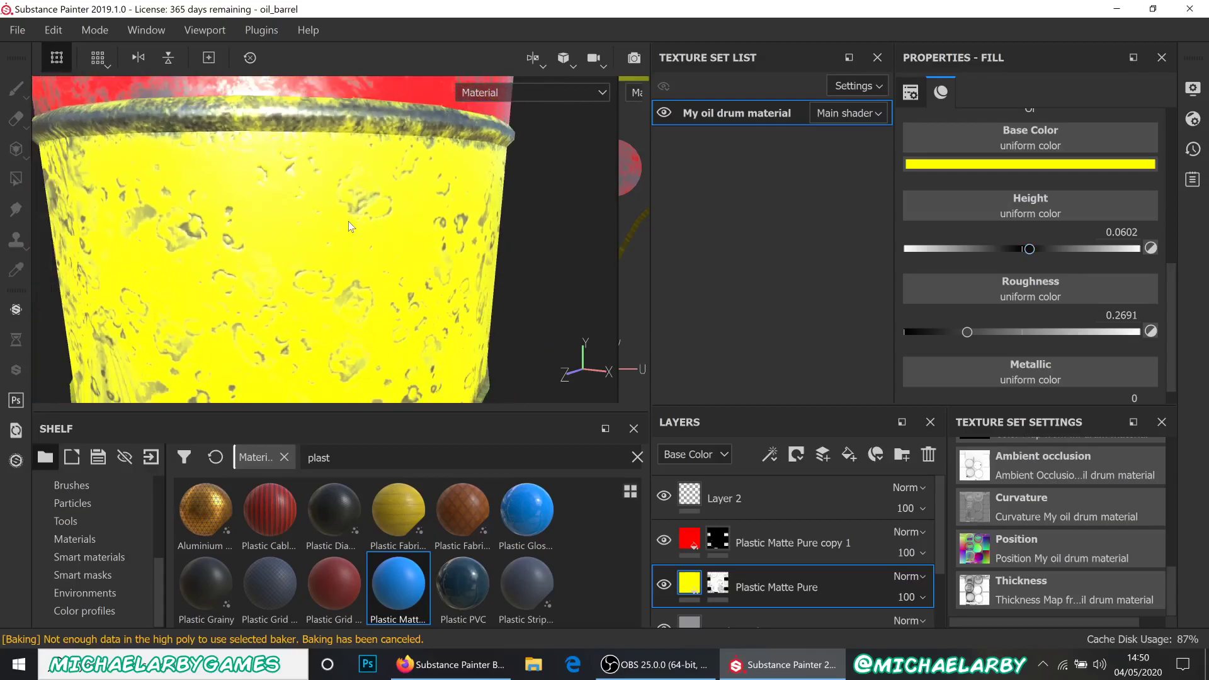
left_click_drag(316, 258, 339, 269, "alt")
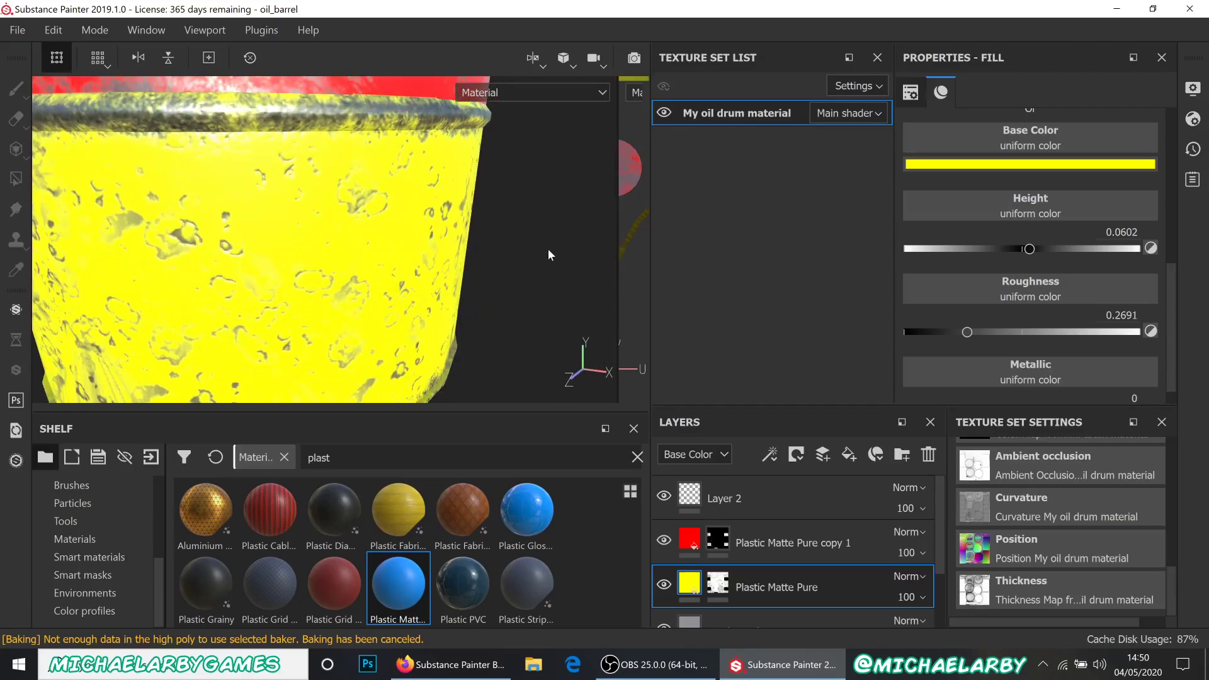
- Rotate the environment lighting and examine the surface relief of the yellow paint and the red band
right_click_drag(568, 259, 548, 303, "shift")
scroll(548, 304, "down", 4)
scroll(470, 188, "down", 2)
scroll(468, 213, "up", 2)
middle_click_drag(491, 275, 518, 397, "alt")
scroll(496, 194, "up", 2)
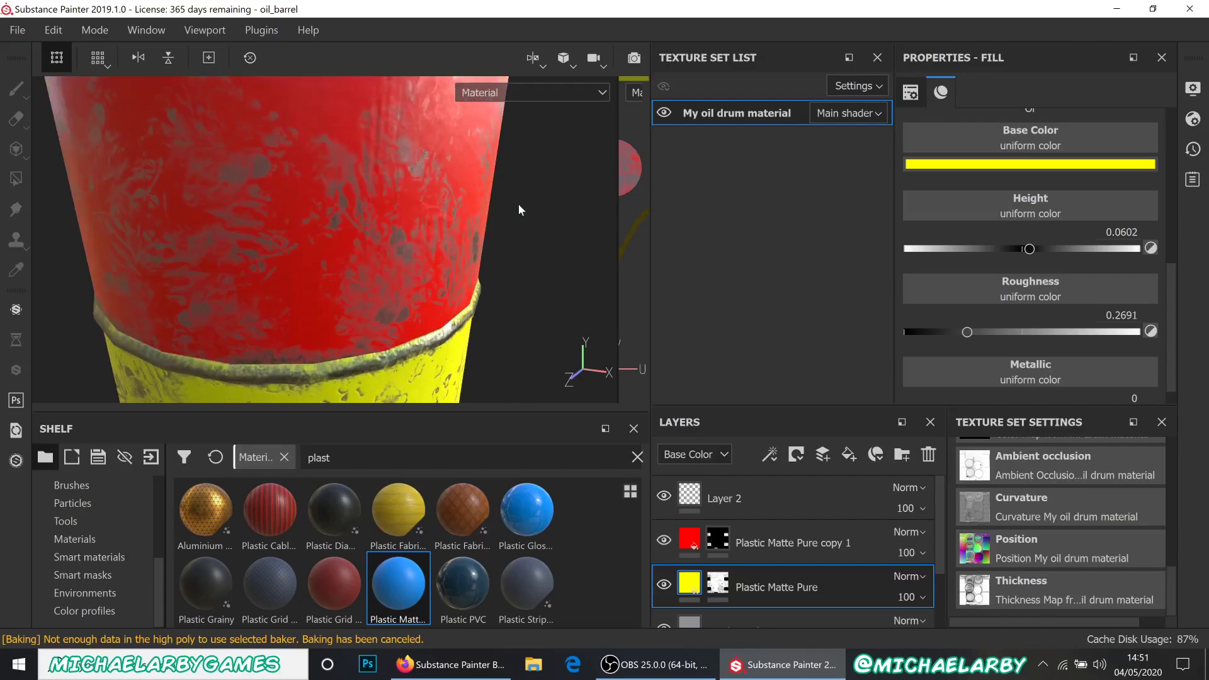
- Enable the height channel on the red Plastic Matte Pure copy 1 fill layer
left_click(691, 544)
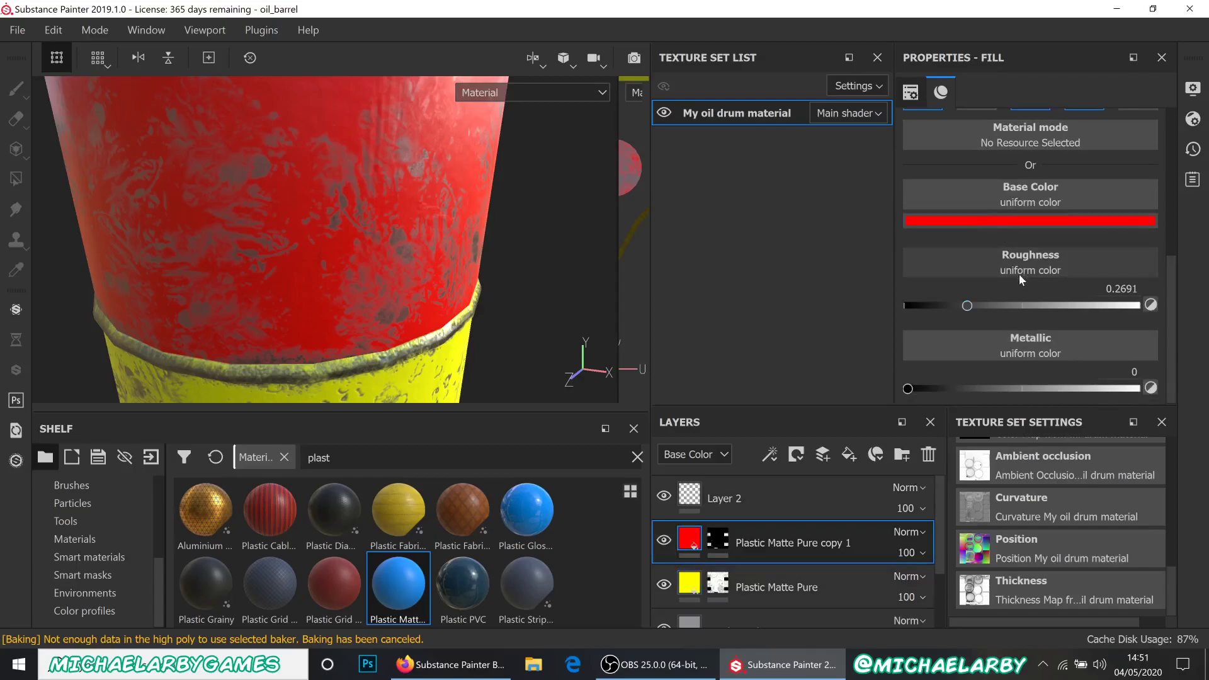
scroll(1019, 274, "up", 3)
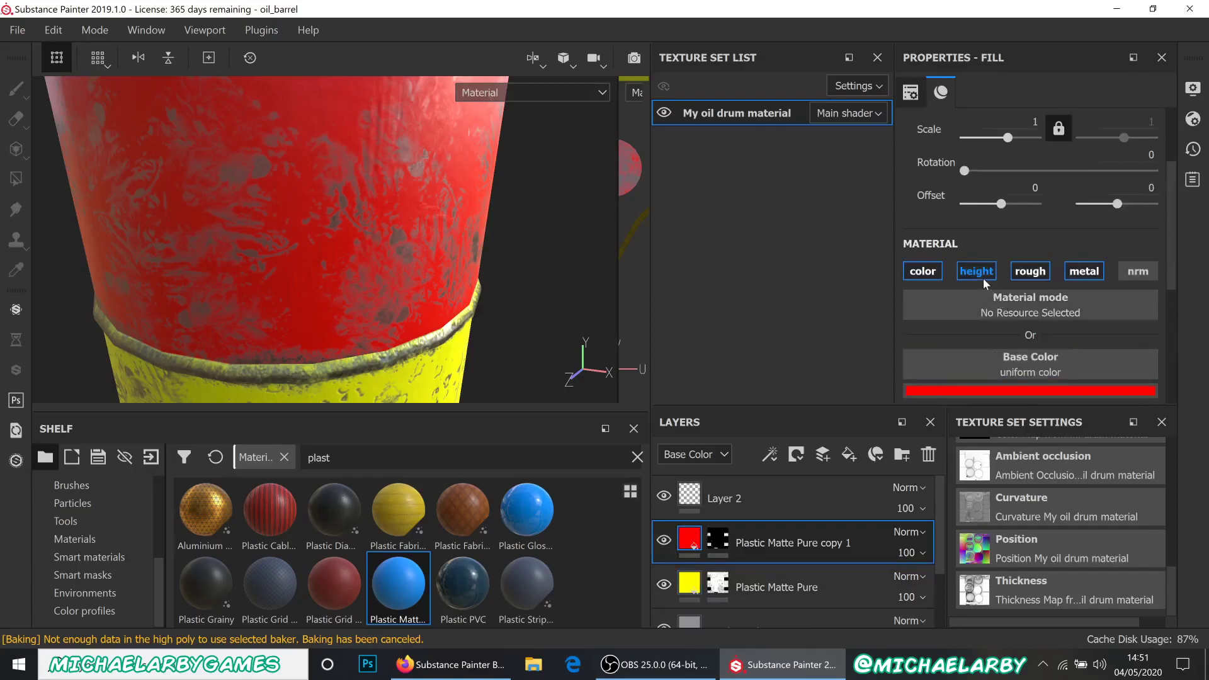
scroll(1067, 346, "down", 4)
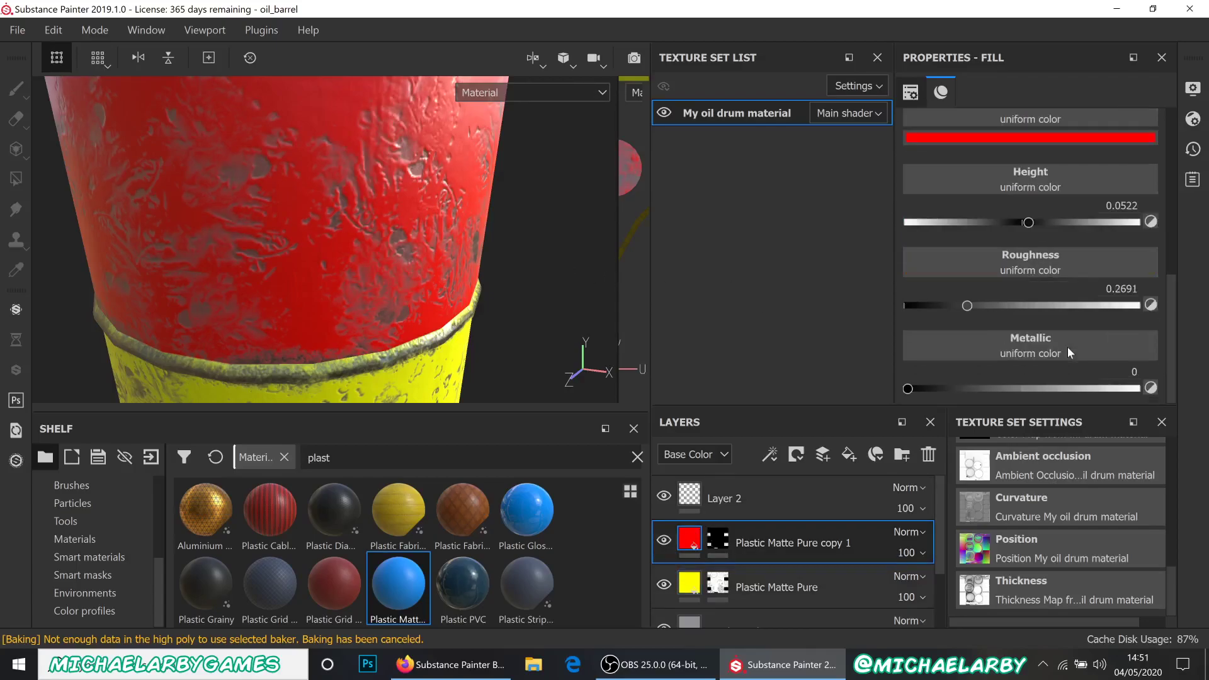
- Lower the red Plastic Matte Pure copy 1 fill layer's height to 0.0201
scroll(1038, 265, "up", 2)
scroll(1035, 247, "down", 1)
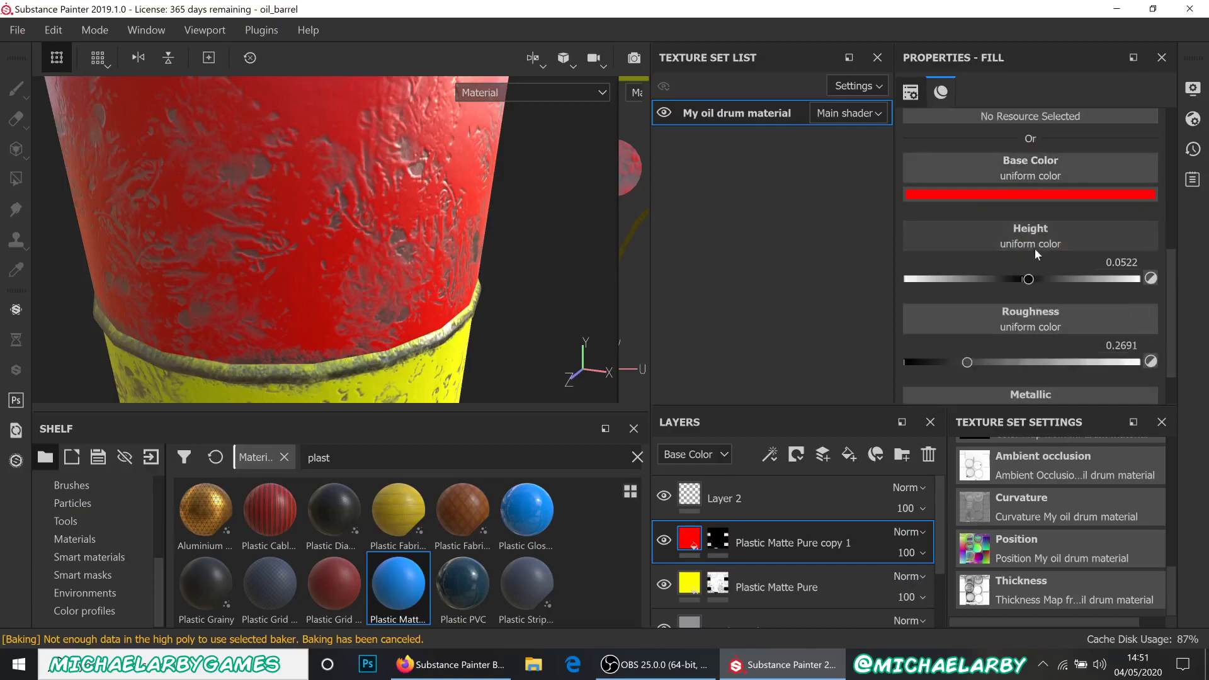
left_click_drag(1029, 281, 1026, 286)
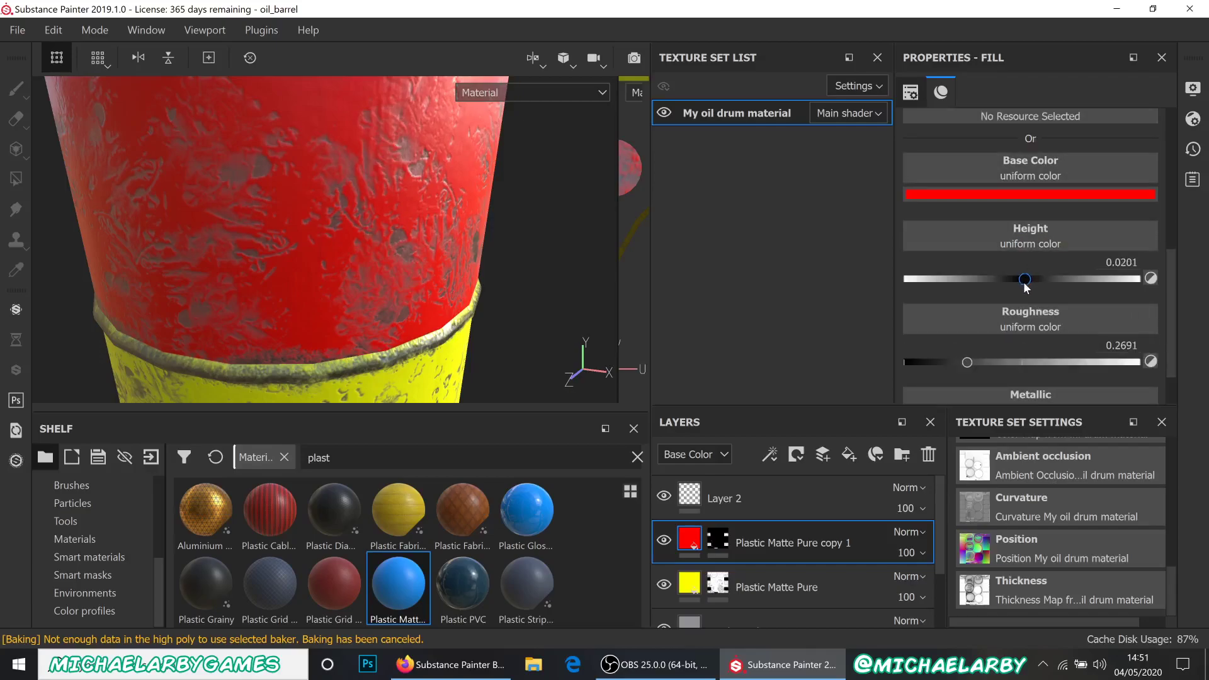
scroll(455, 252, "down", 3)
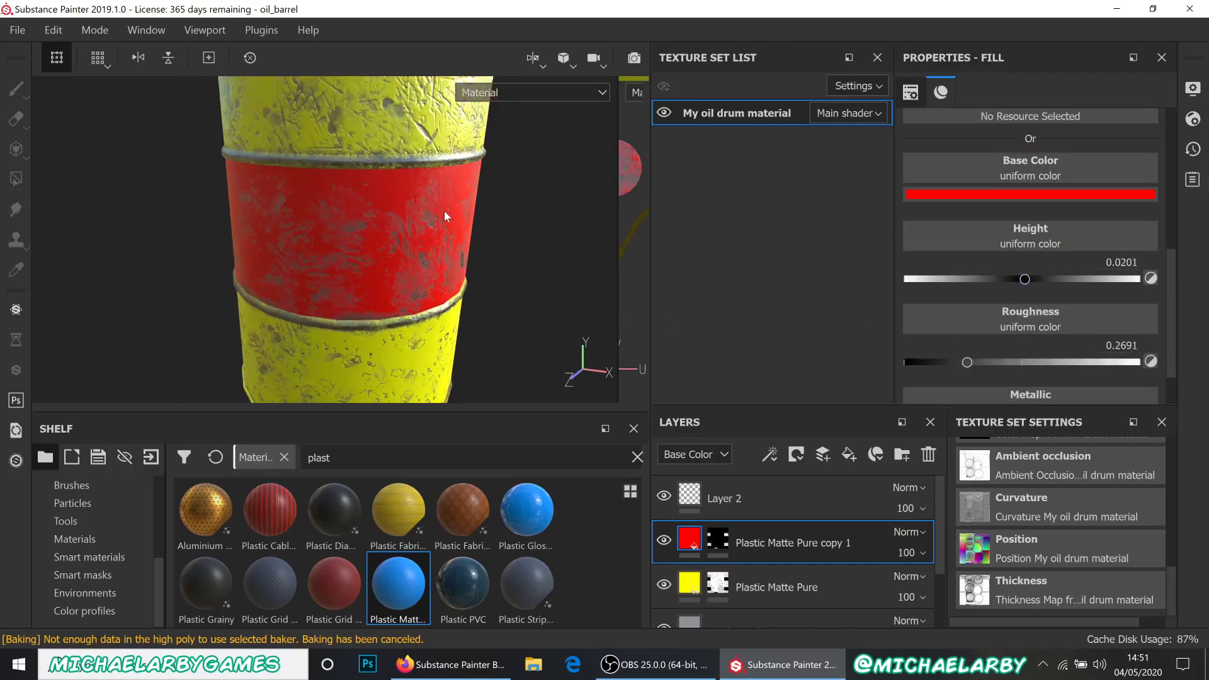
- Set the yellow Plastic Matte Pure fill layer's height to 0.0201
scroll(517, 189, "up", 4)
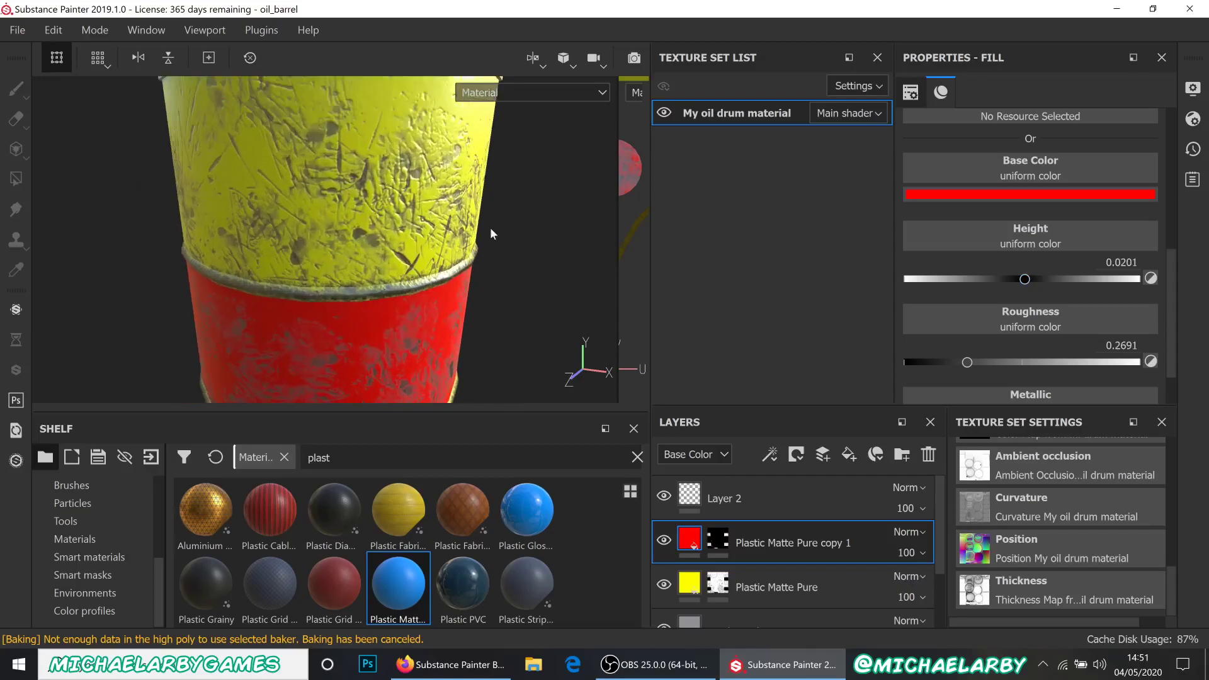
mouse_move(437, 181)
middle_mouse_down()
mouse_move(420, 223)
mouse_move(428, 190)
middle_mouse_up()
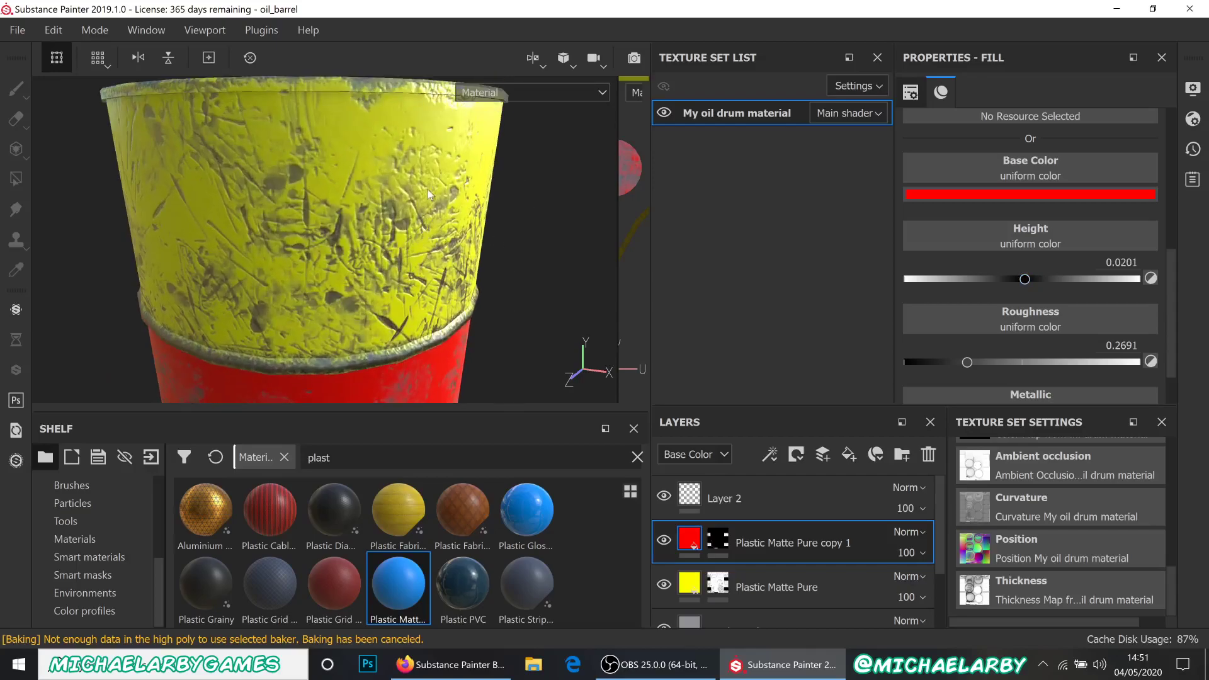
left_click(695, 585)
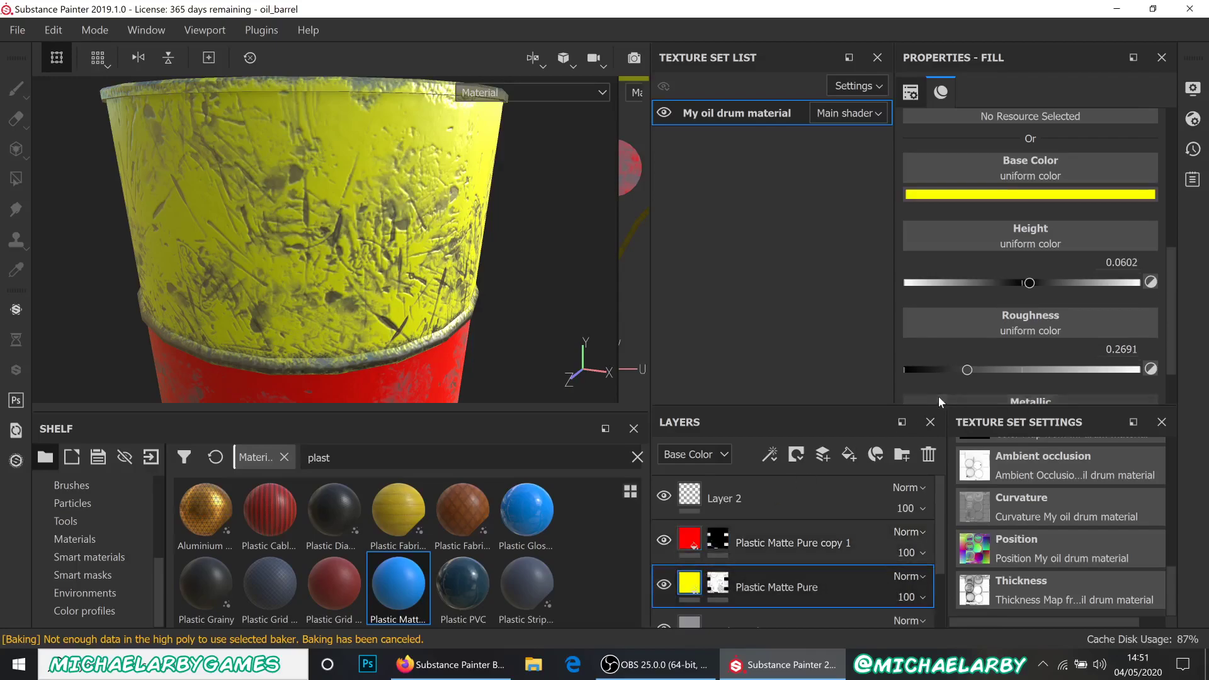
left_click_drag(1029, 279, 1026, 290)
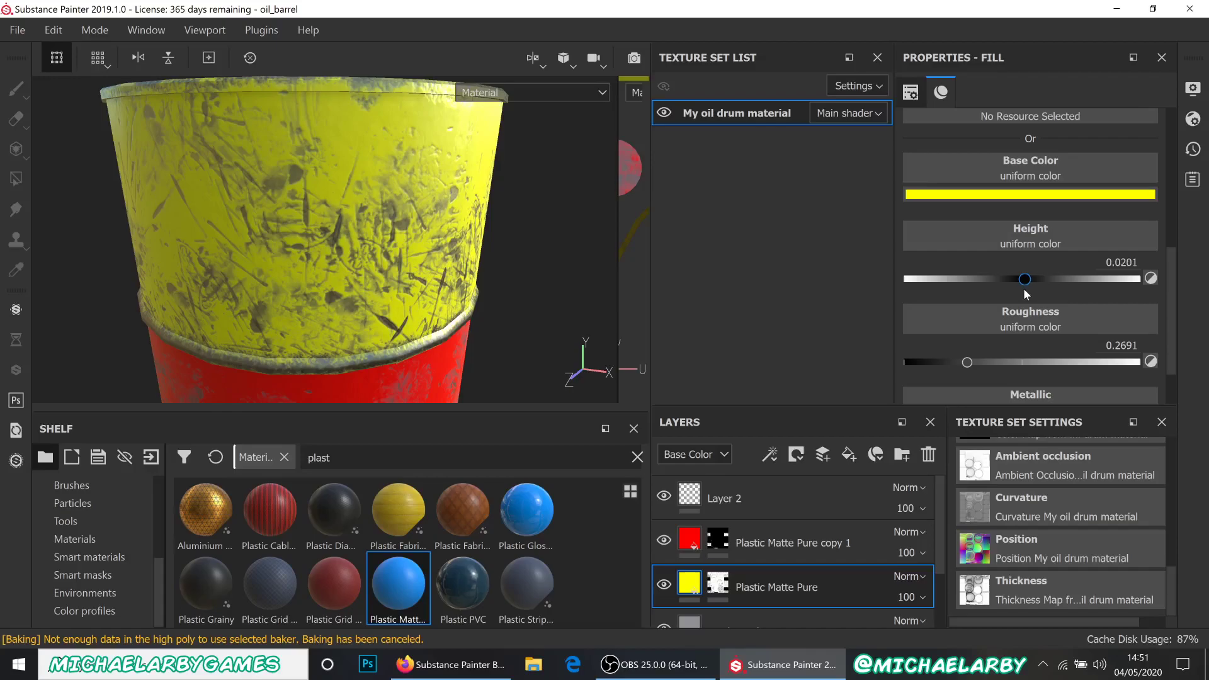
- Rotate the environment lighting and examine the paint relief from the yellow top section down to the red band
left_click(524, 296)
right_click_drag(538, 247, 566, 257, "shift")
scroll(395, 248, "down", 3)
left_click_drag(387, 251, 391, 216, "alt")
middle_click_drag(365, 315, 347, 123, "alt")
scroll(348, 274, "up", 3)
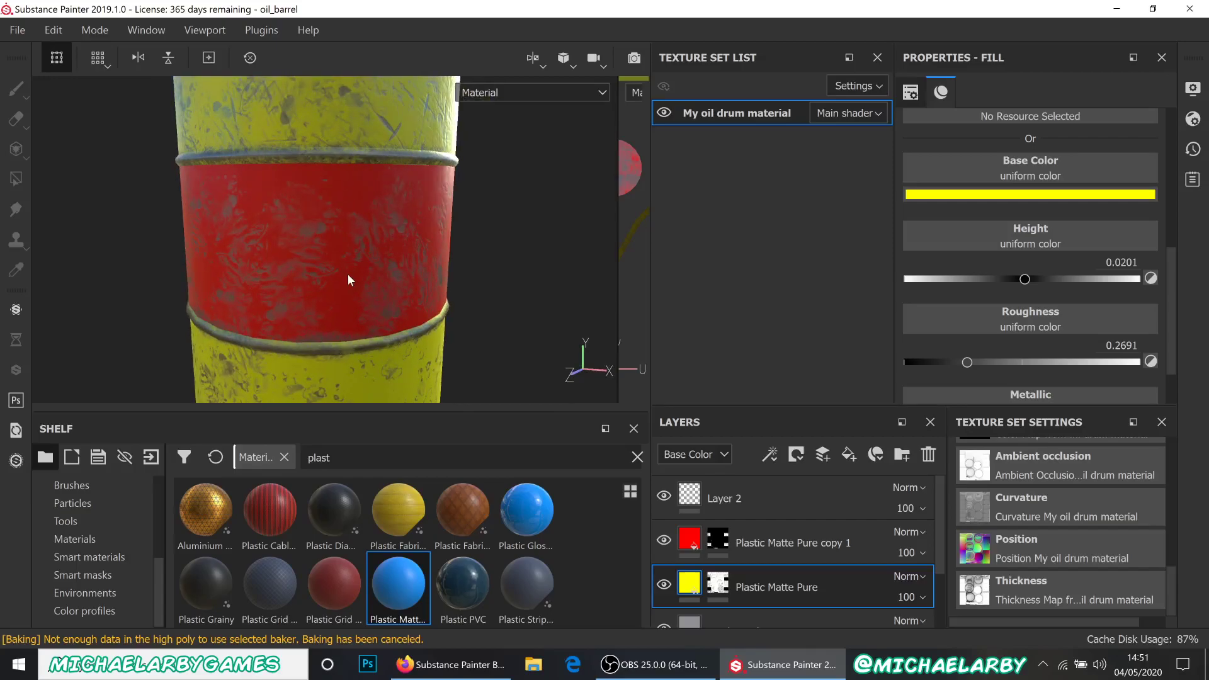
- Delete Layer 2 and add a new paint layer named "text" above the red fill layer
left_click(783, 495)
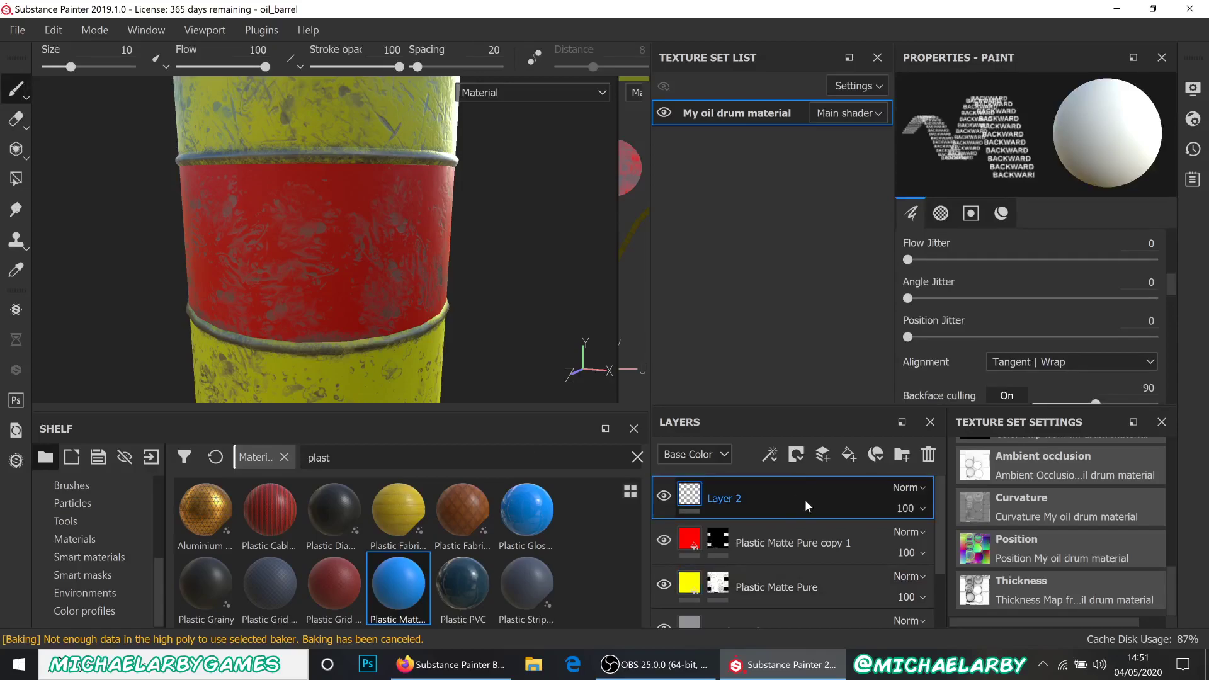
left_click(926, 460)
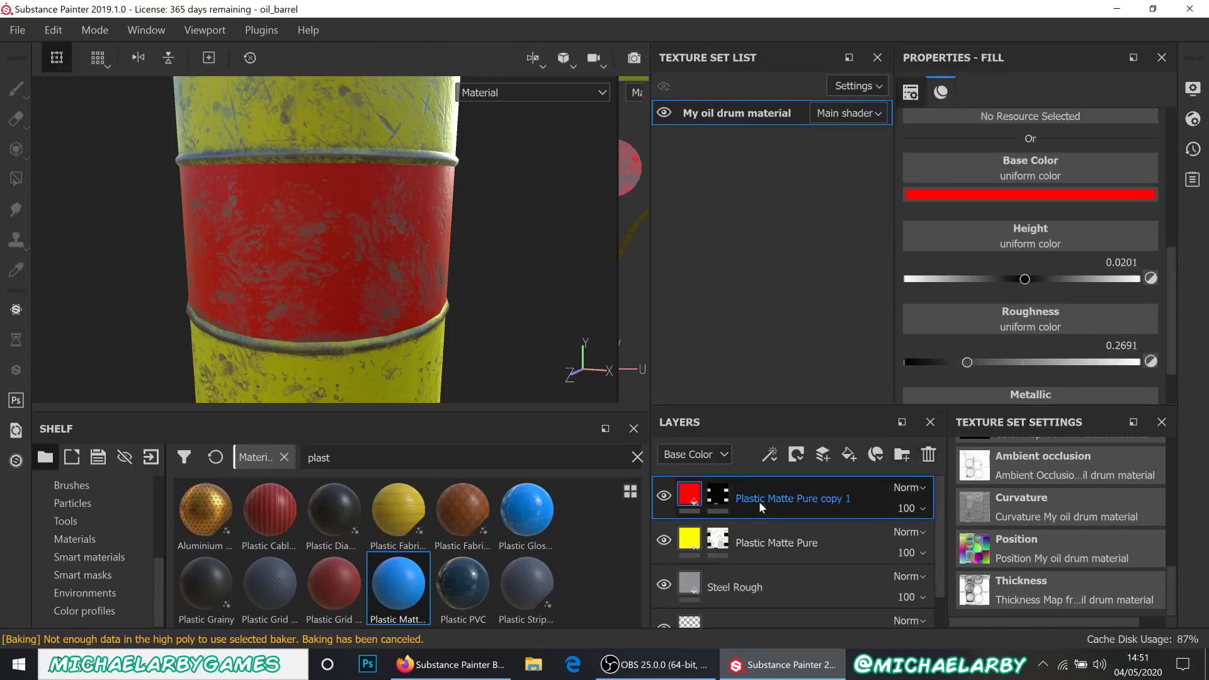
left_click(826, 460)
double_click(727, 502)
type("te")
key("Return")
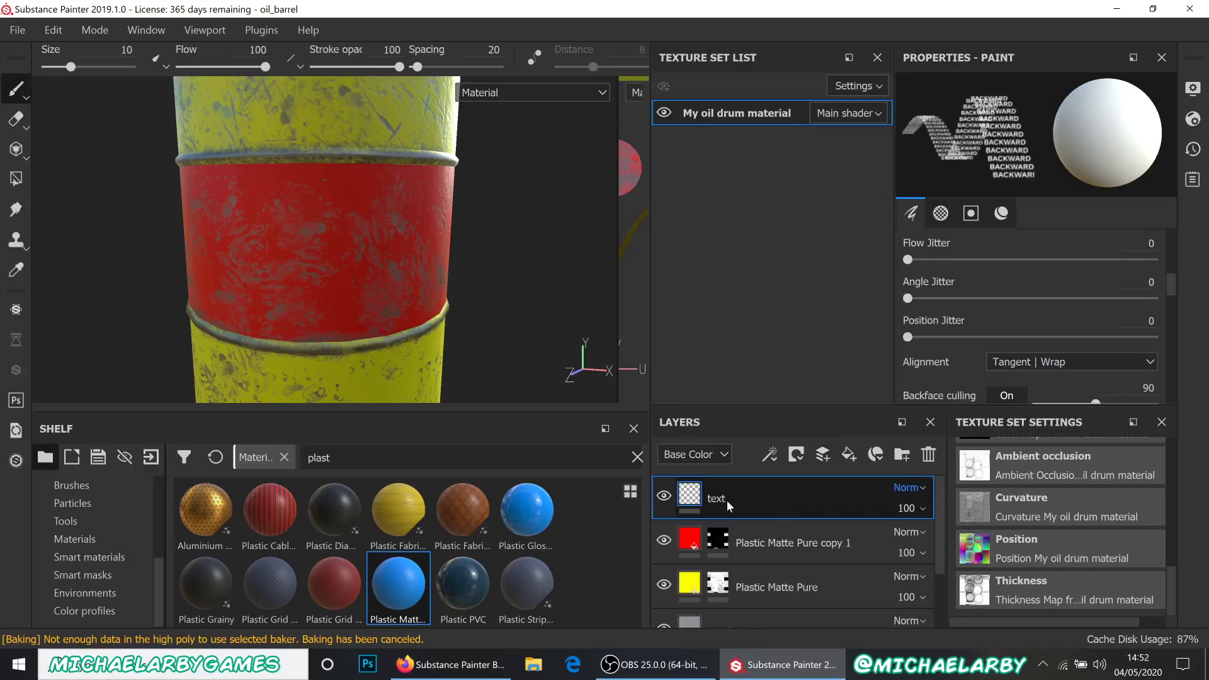
- Browse the font alphas and assign Font Black Ops One as the paint brush's alpha
left_click(25, 98)
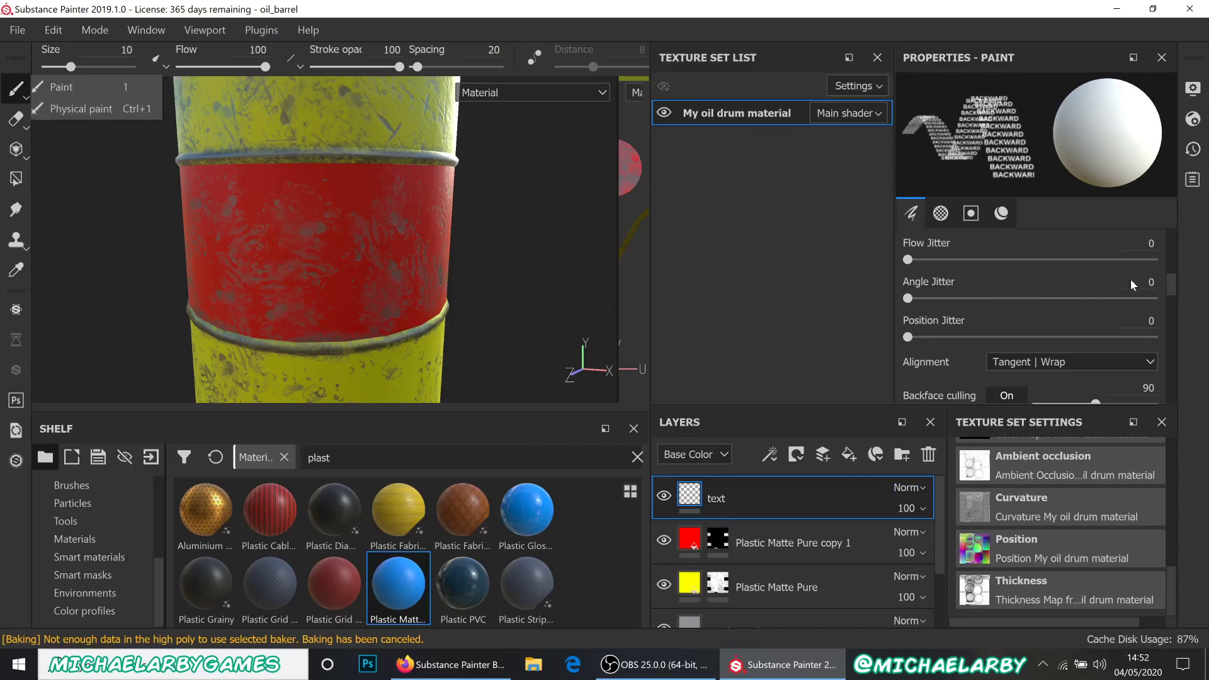
left_click_drag(1171, 290, 1174, 316)
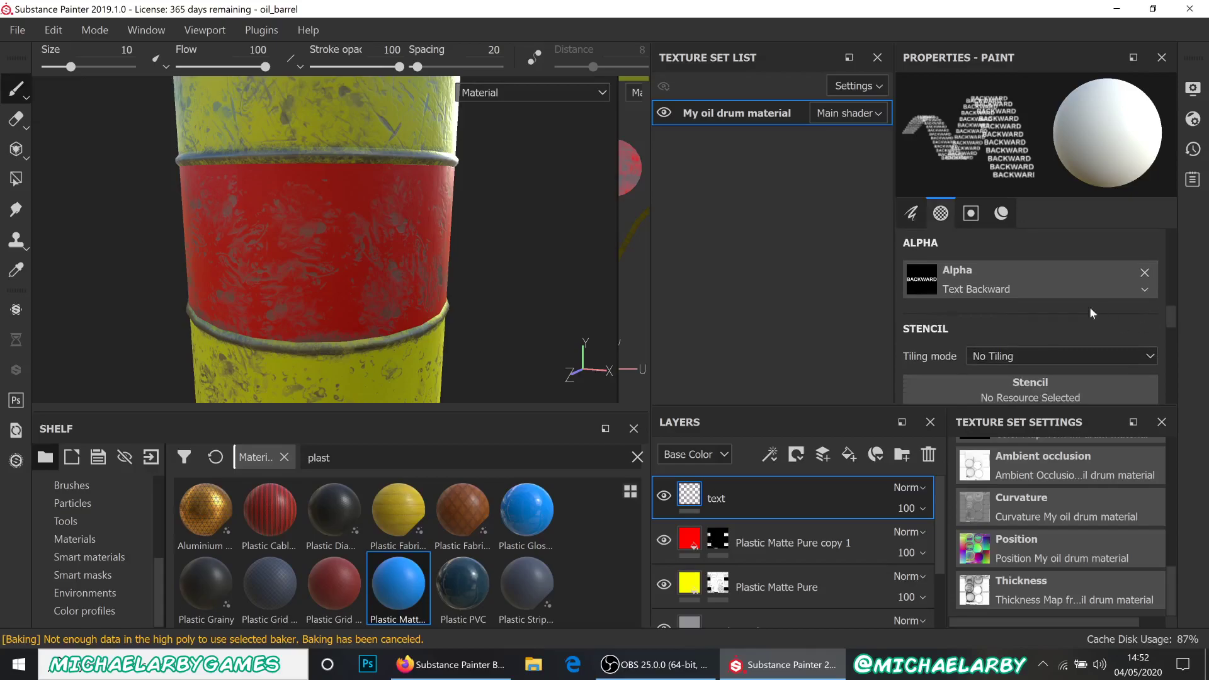
left_click(1017, 274)
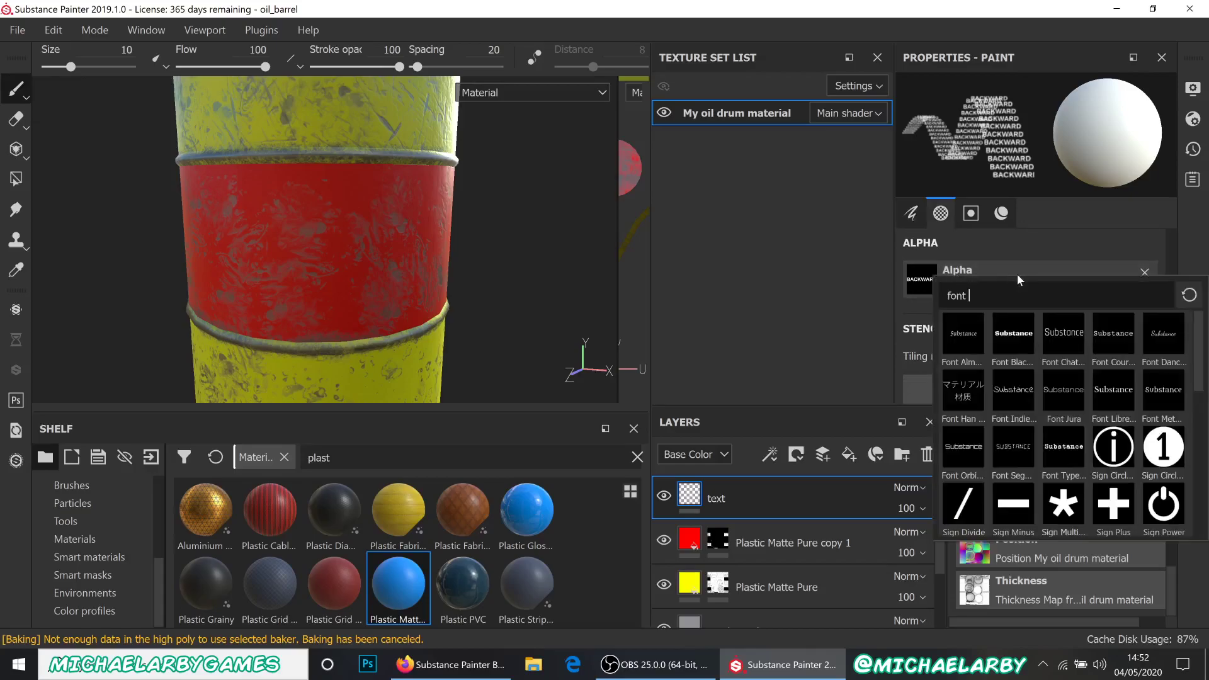
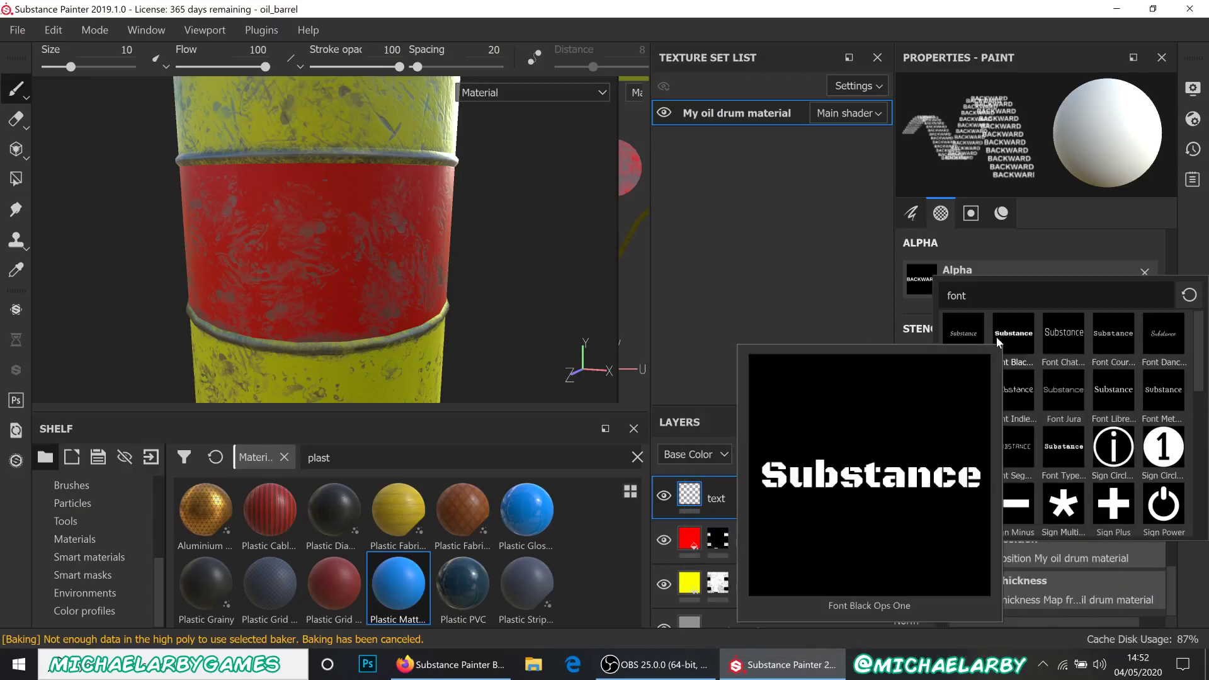
scroll(1076, 363, "down", 8)
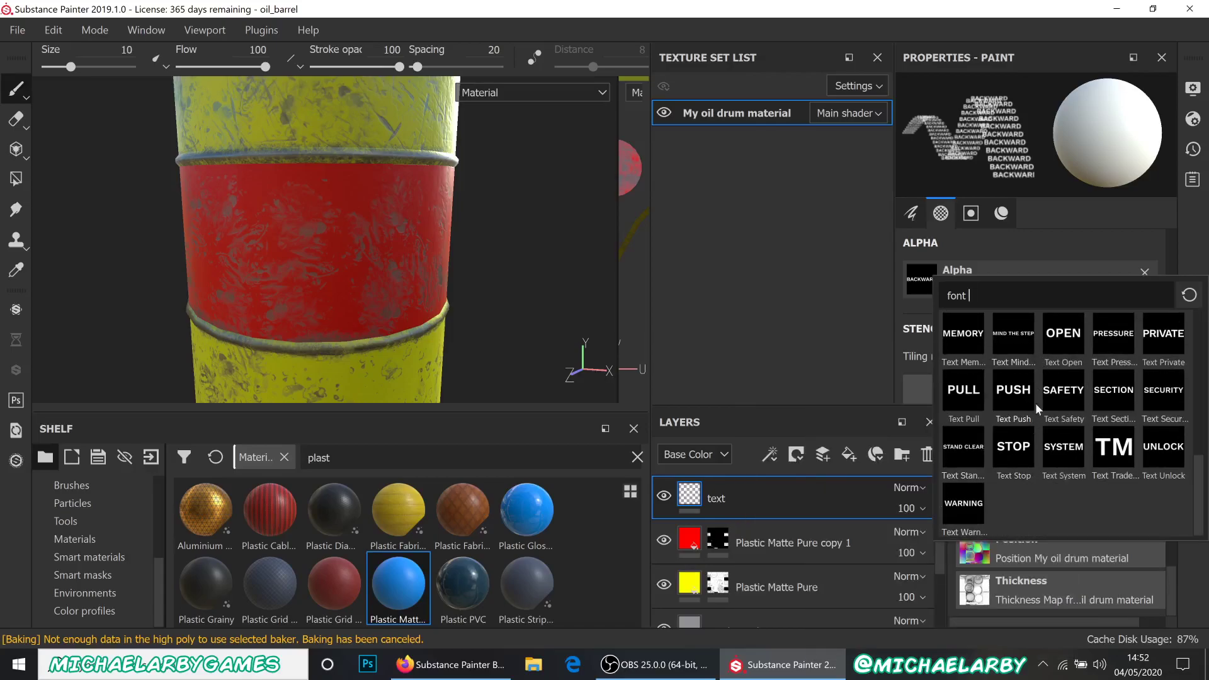
mouse_move(1040, 412)
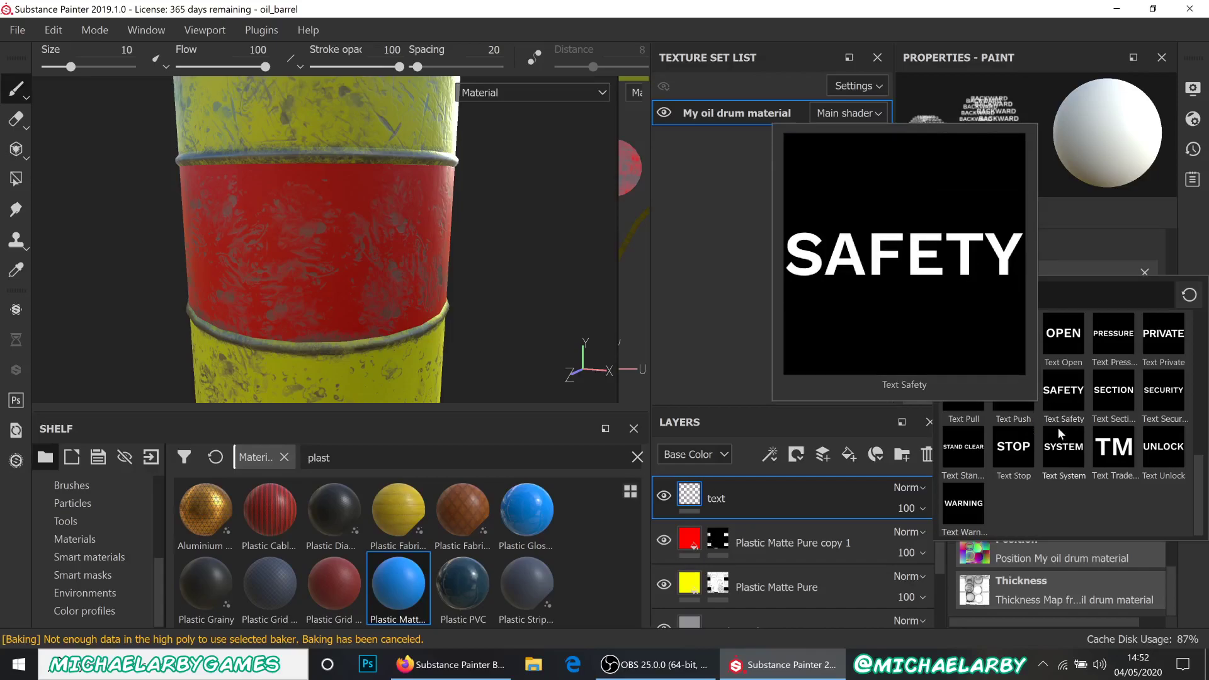
mouse_move(1063, 478)
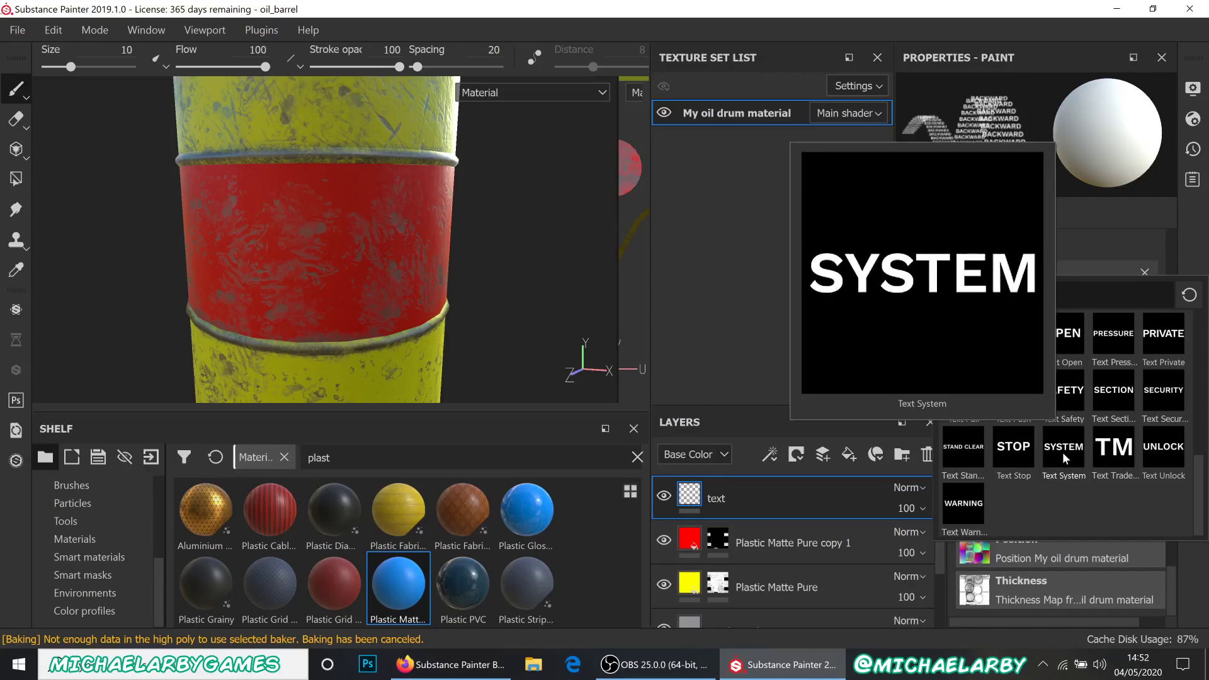
mouse_move(1071, 395)
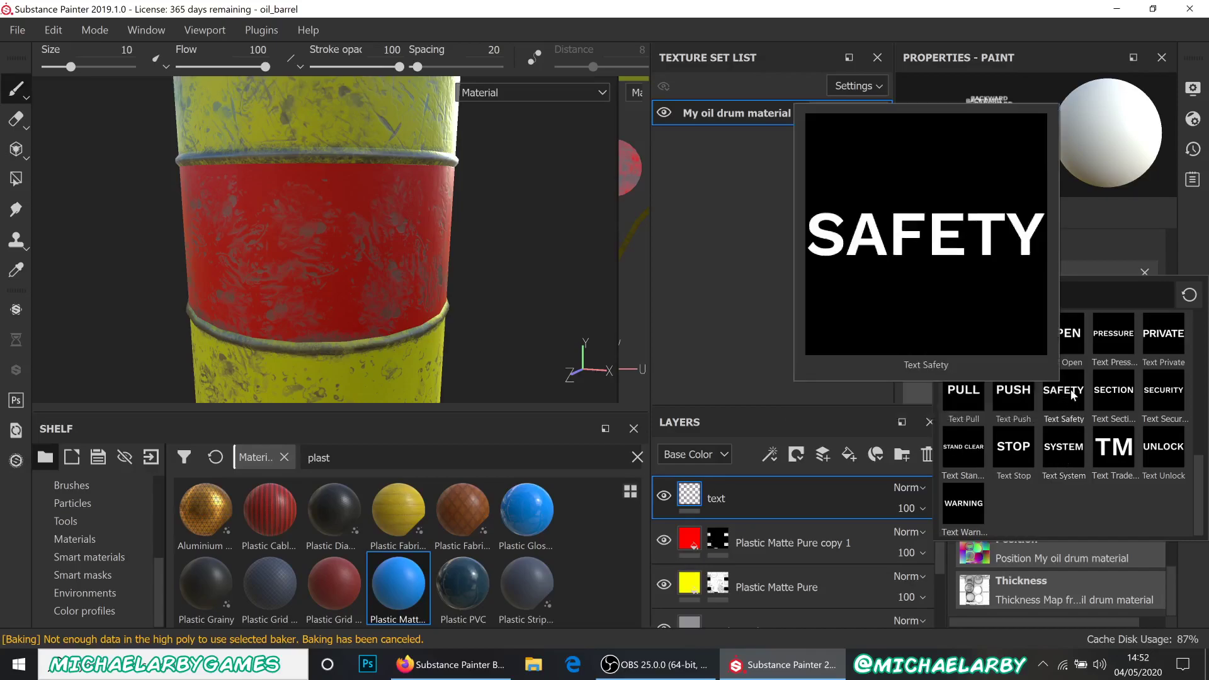
scroll(1065, 406, "up", 6)
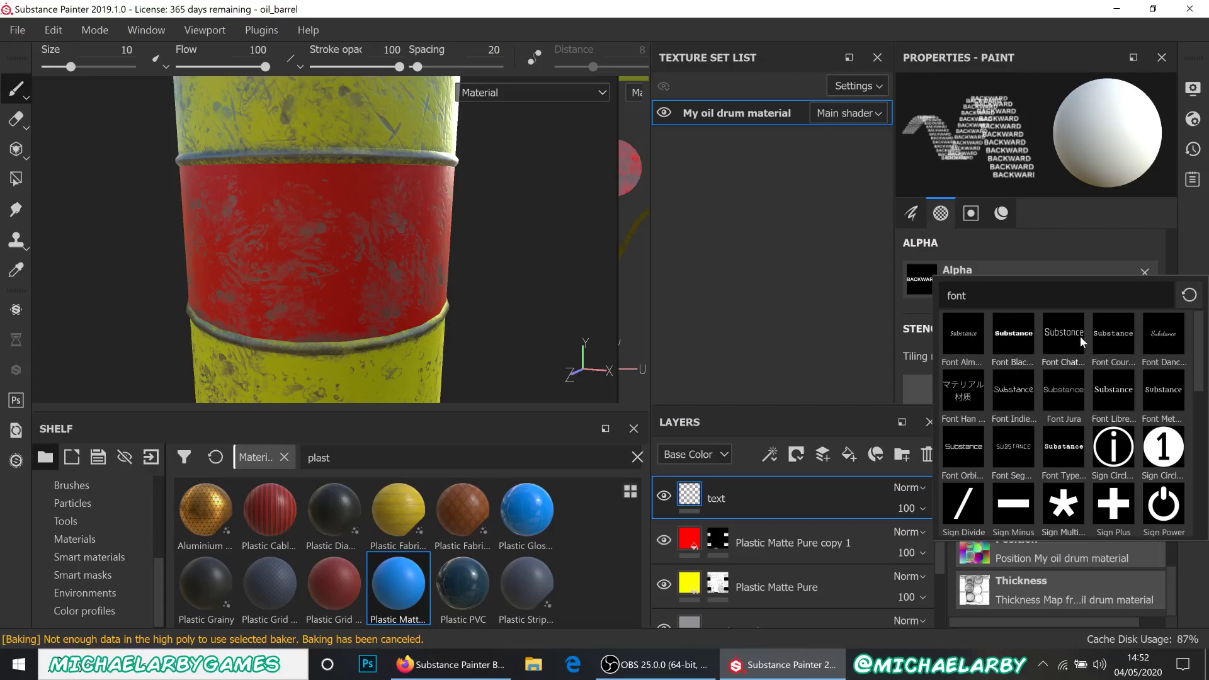
mouse_move(1079, 335)
left_click(1011, 329)
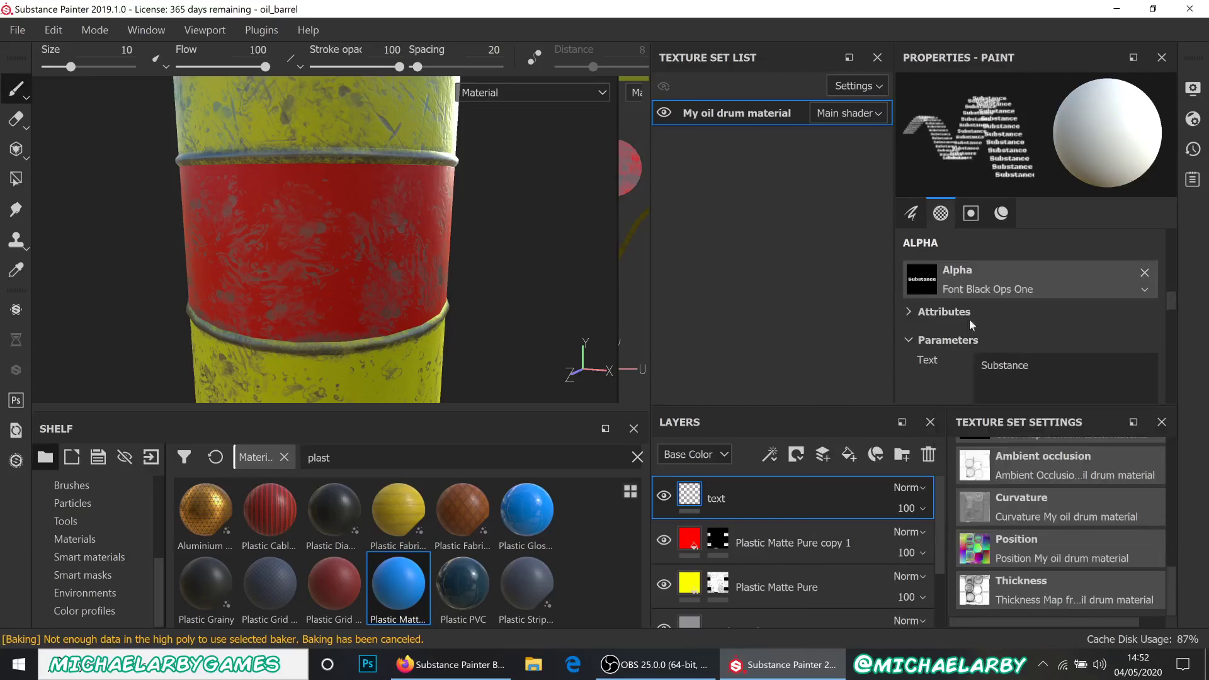
- Replace the font alpha's text with "ARBY OIL", placing each word on its own line
scroll(967, 312, "down", 3)
left_click(1005, 309)
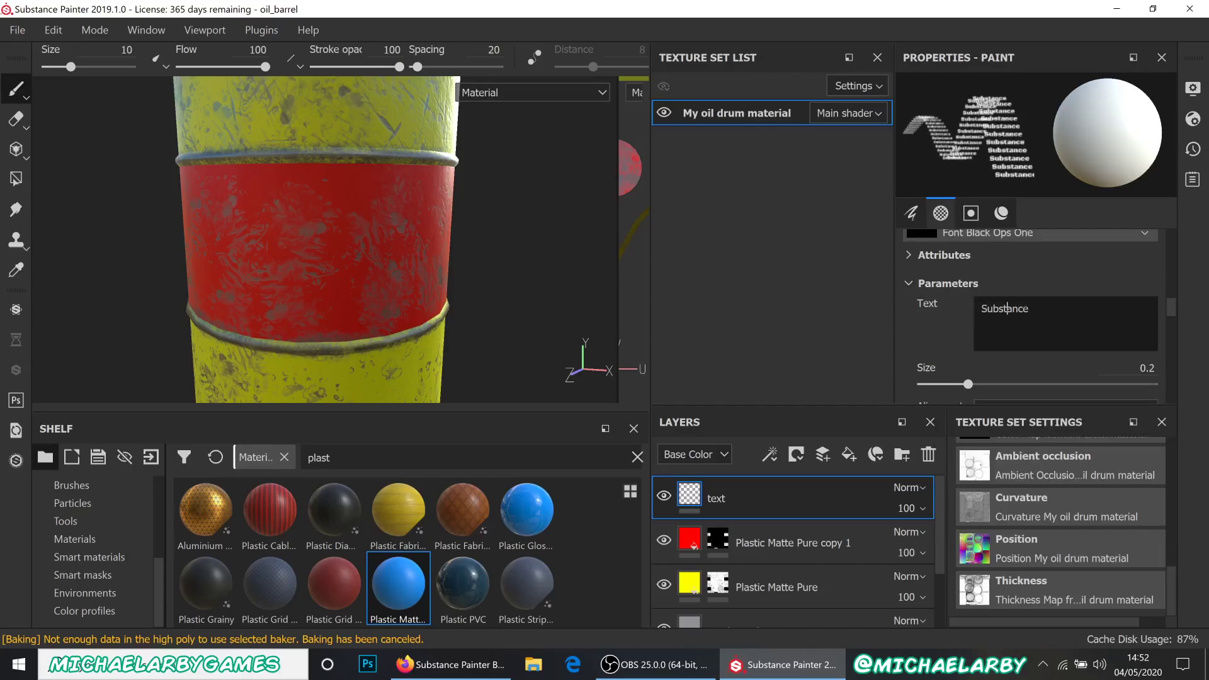
left_click_drag(1029, 309, 939, 312)
type("A")
type("OIL")
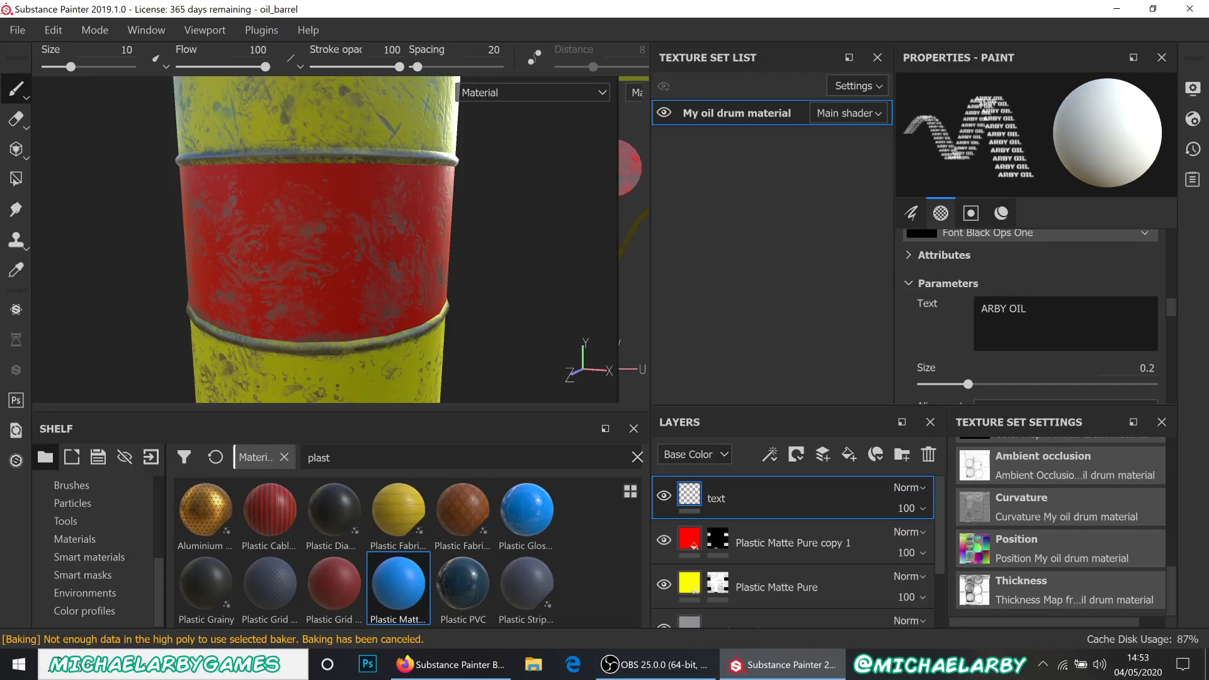
key("Return")
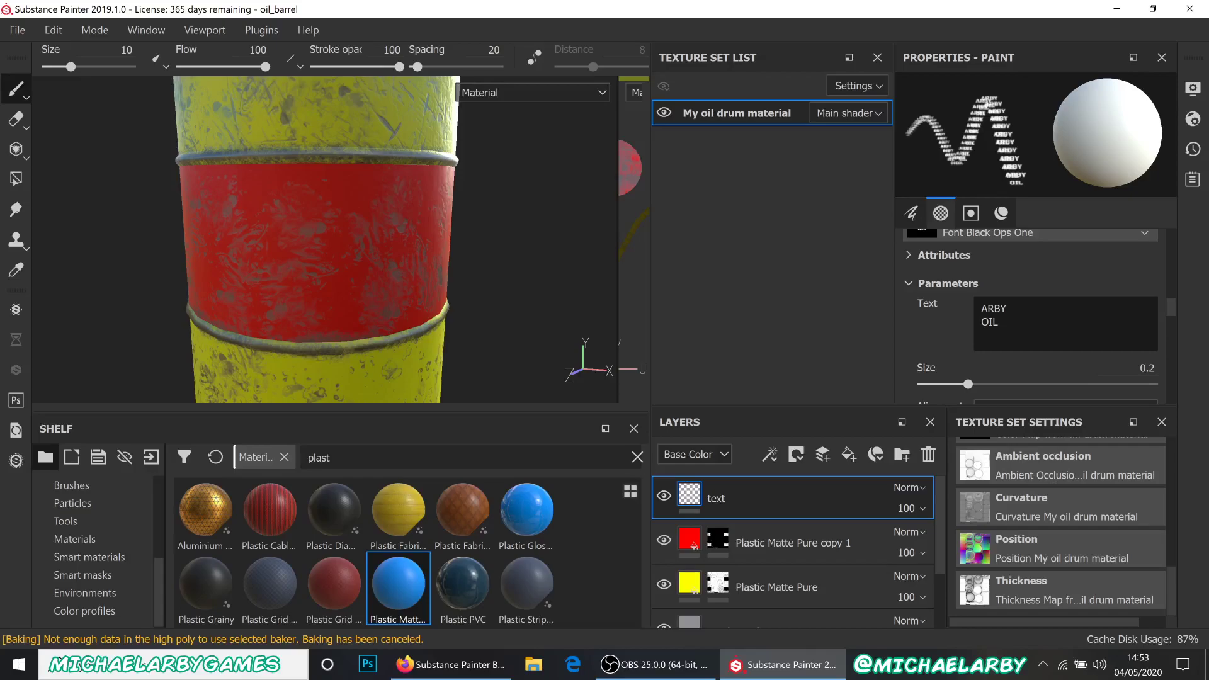
- Increase the brush size to 94.9 so the lettering spans much of the red band
scroll(1039, 315, "down", 4)
scroll(1039, 315, "up", 3)
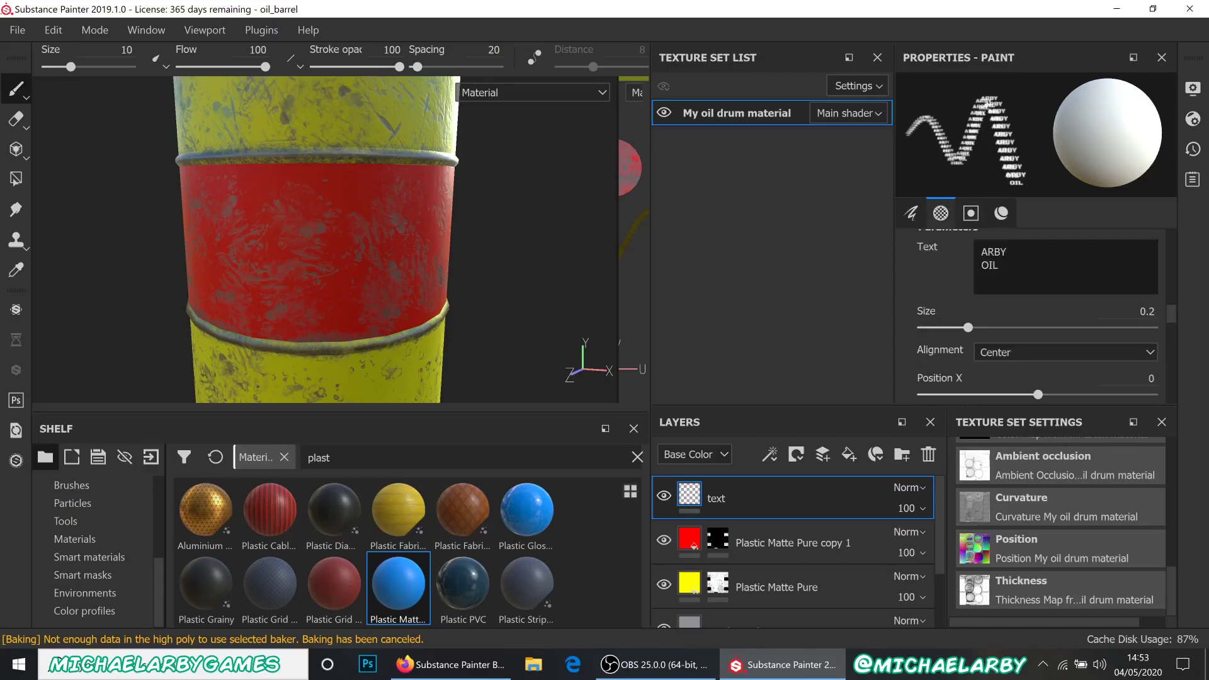
scroll(1038, 315, "up", 1)
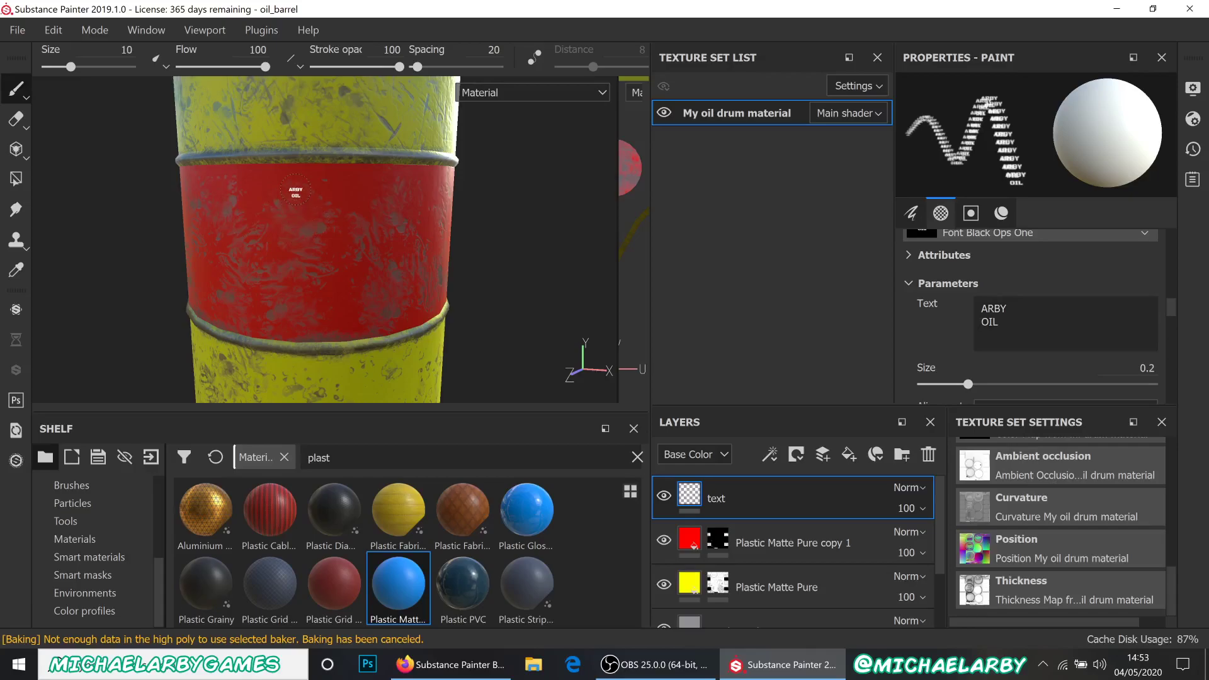
scroll(970, 307, "up", 6)
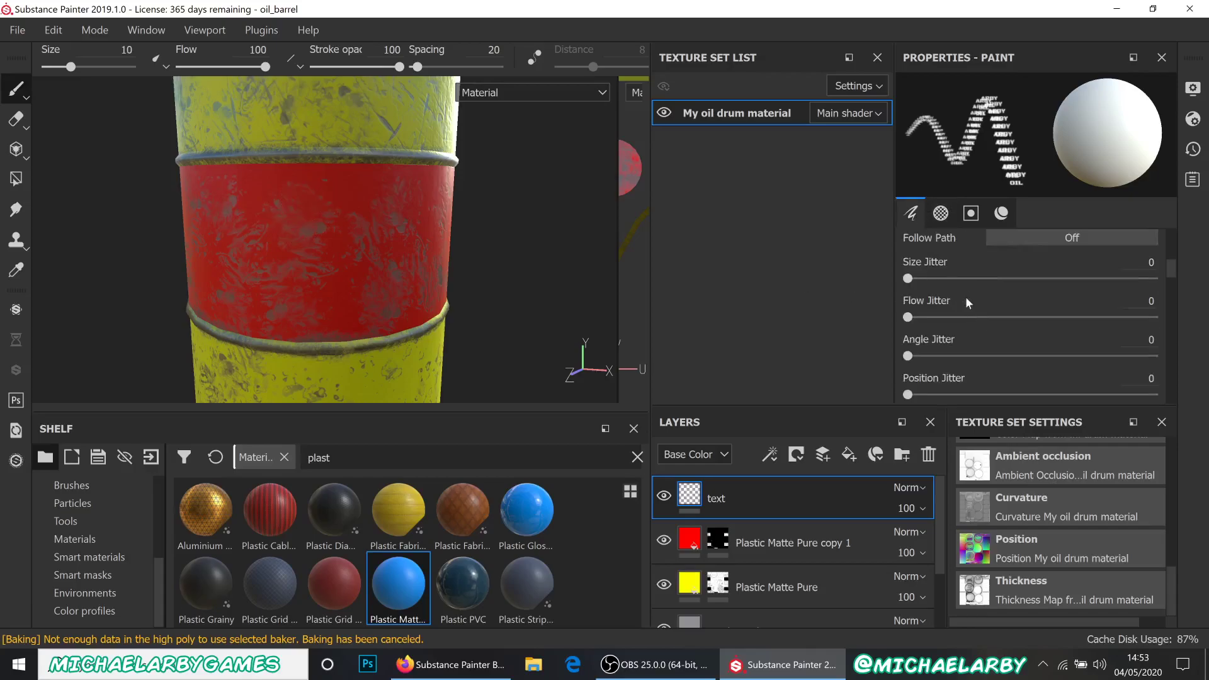
scroll(947, 291, "up", 3)
left_click_drag(974, 259, 1103, 258)
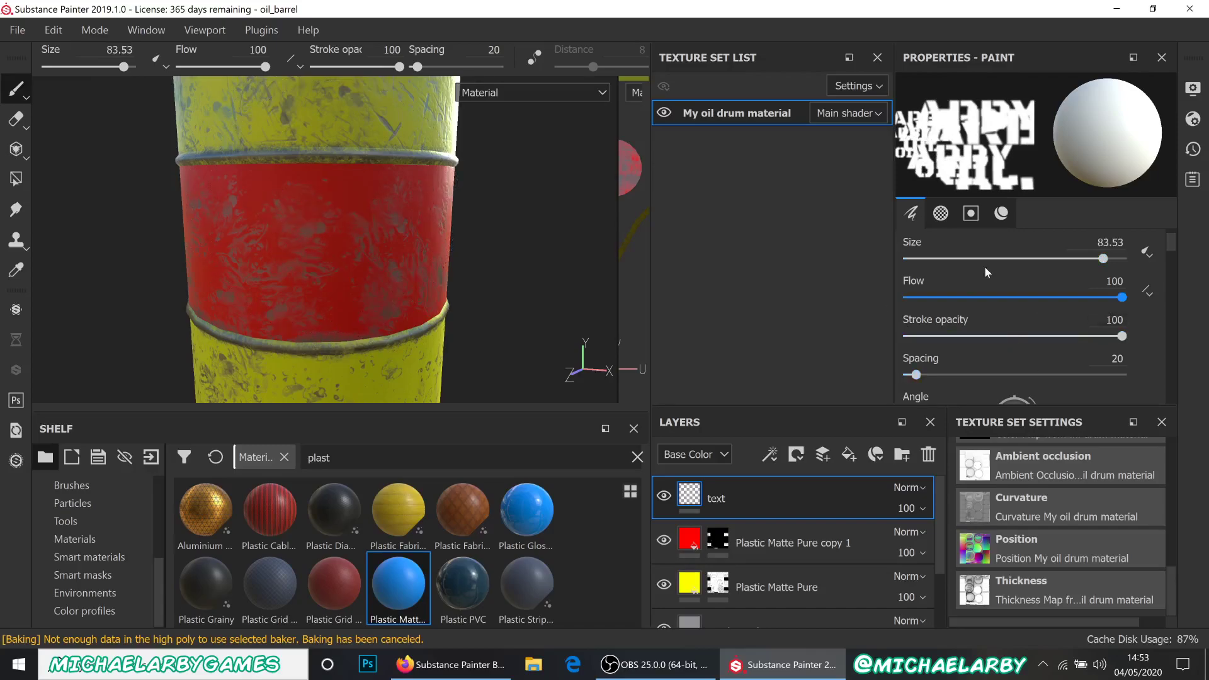
left_click_drag(1107, 262, 1116, 259)
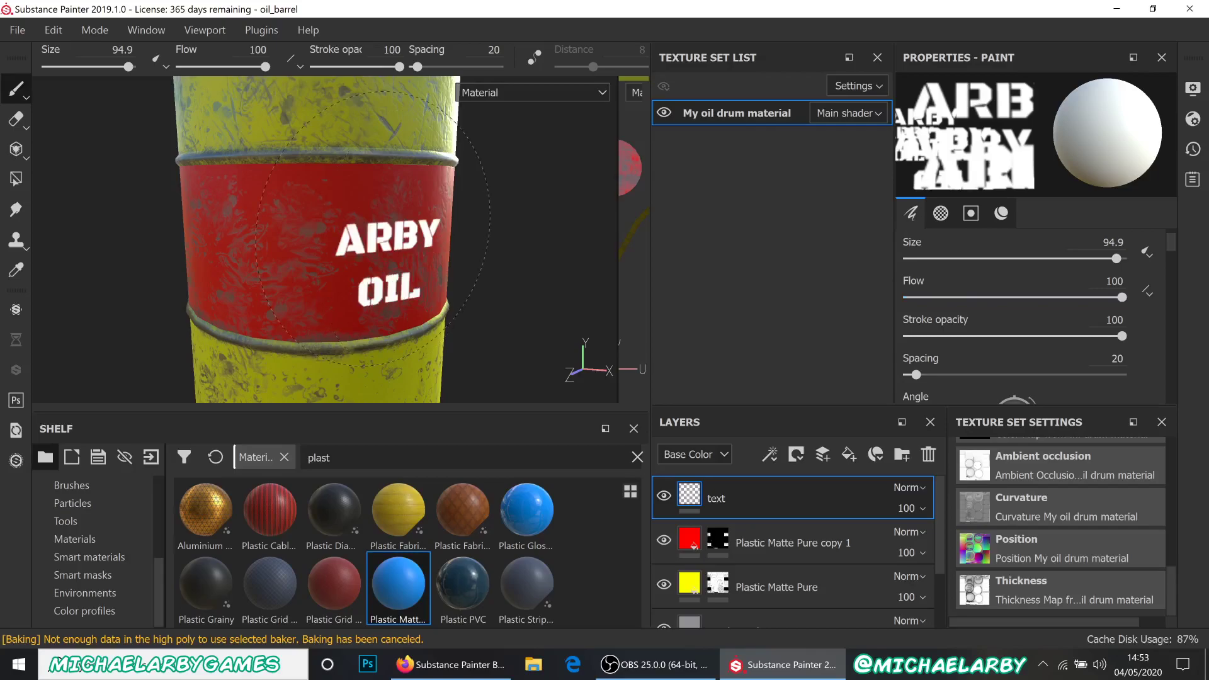
- Set the brush material's base color to bright yellow
scroll(1059, 308, "down", 10)
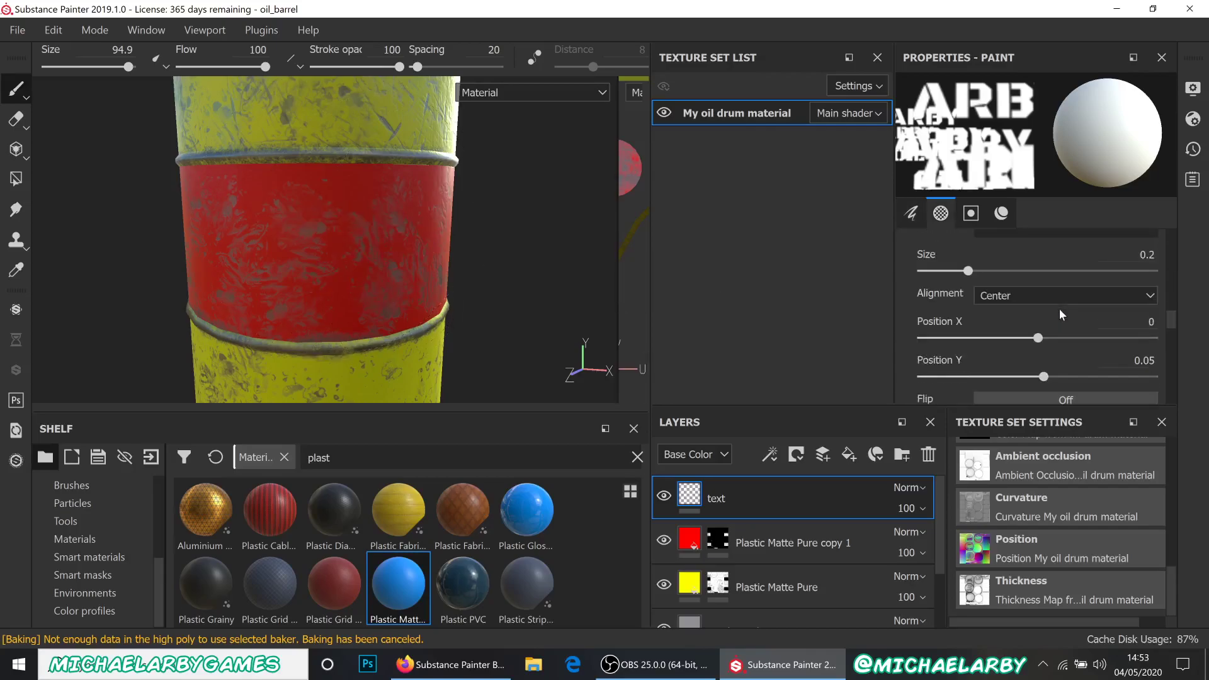
scroll(1059, 309, "down", 5)
scroll(1059, 309, "up", 5)
scroll(1059, 309, "down", 4)
scroll(1059, 308, "up", 2)
left_click(1041, 355)
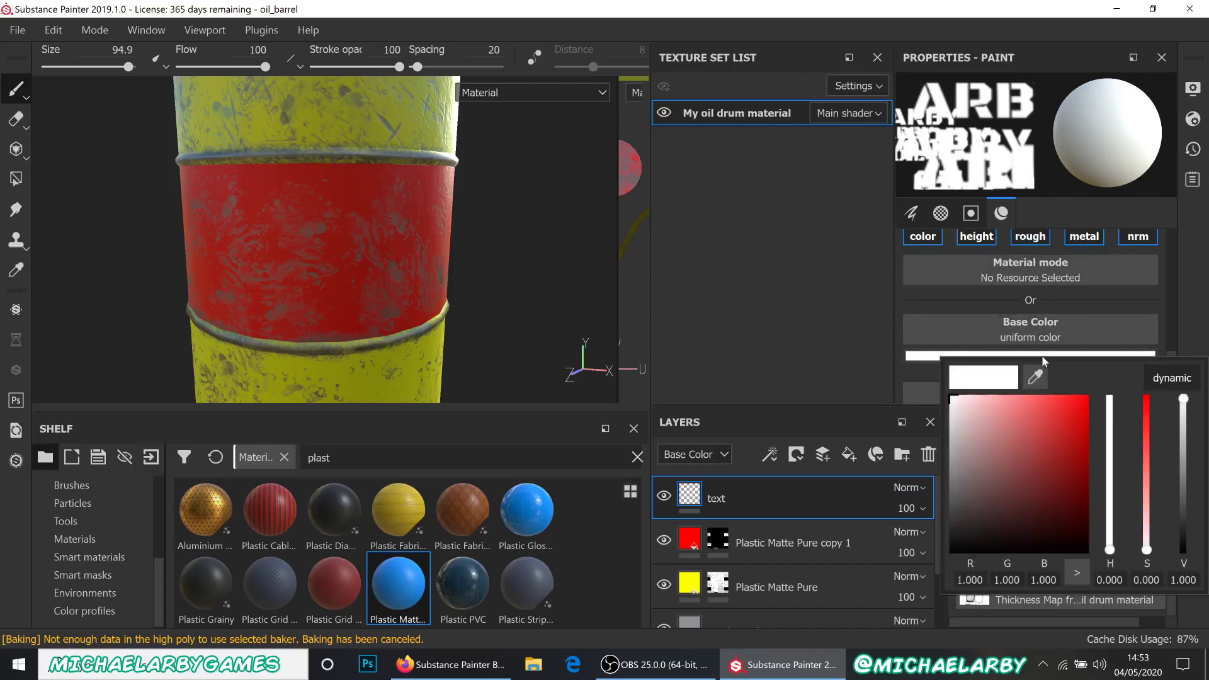
left_click_drag(1146, 432, 1146, 395)
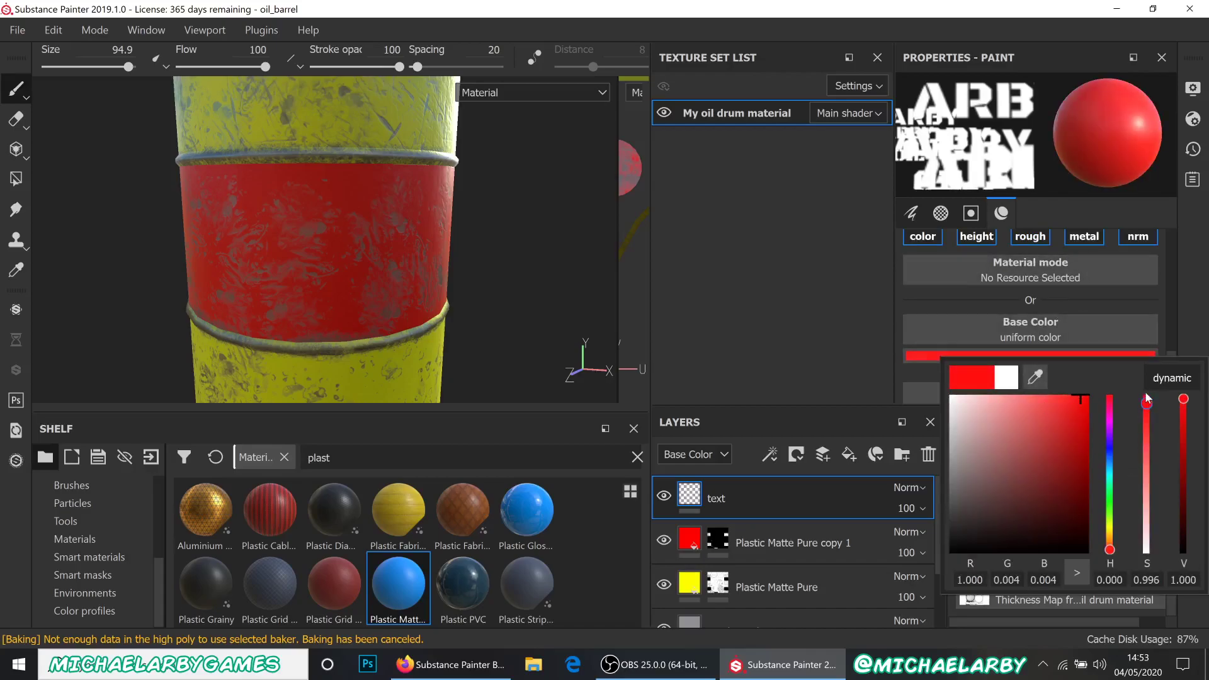
left_click(1111, 529)
left_click_drag(1074, 421, 1079, 401)
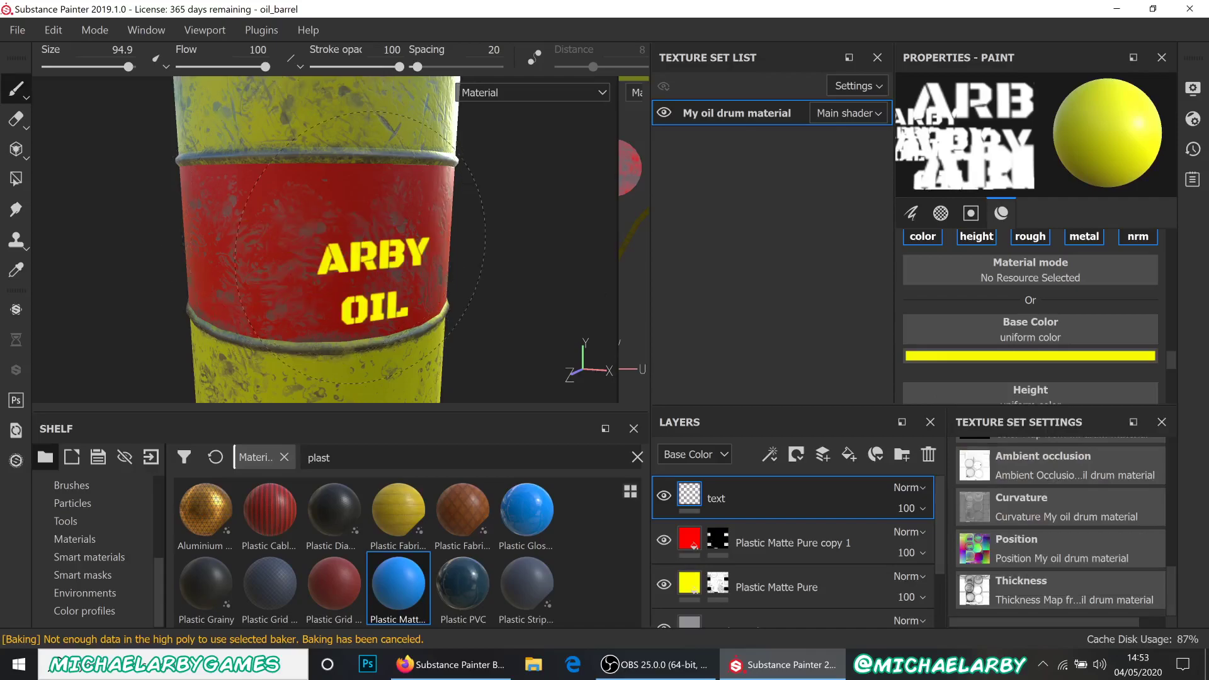
- Stamp the yellow ARBY OIL lettering onto the middle of the red band on the text layer
scroll(318, 217, "up", 2)
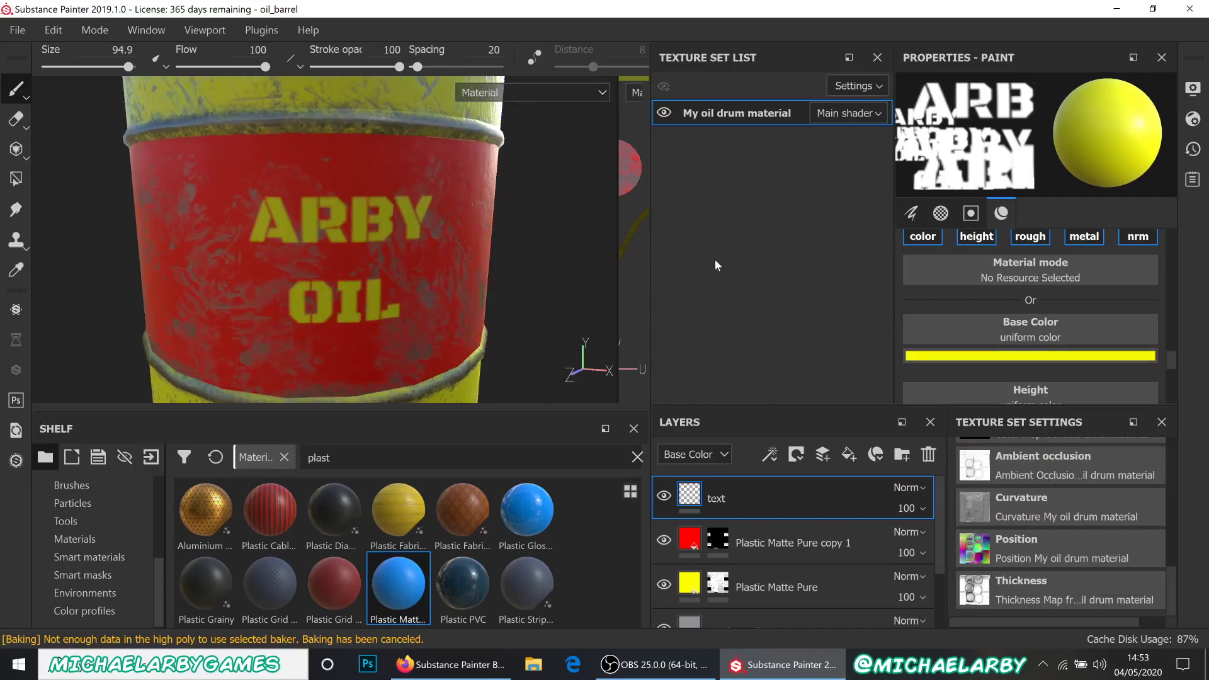
scroll(991, 343, "down", 3)
scroll(991, 342, "up", 2)
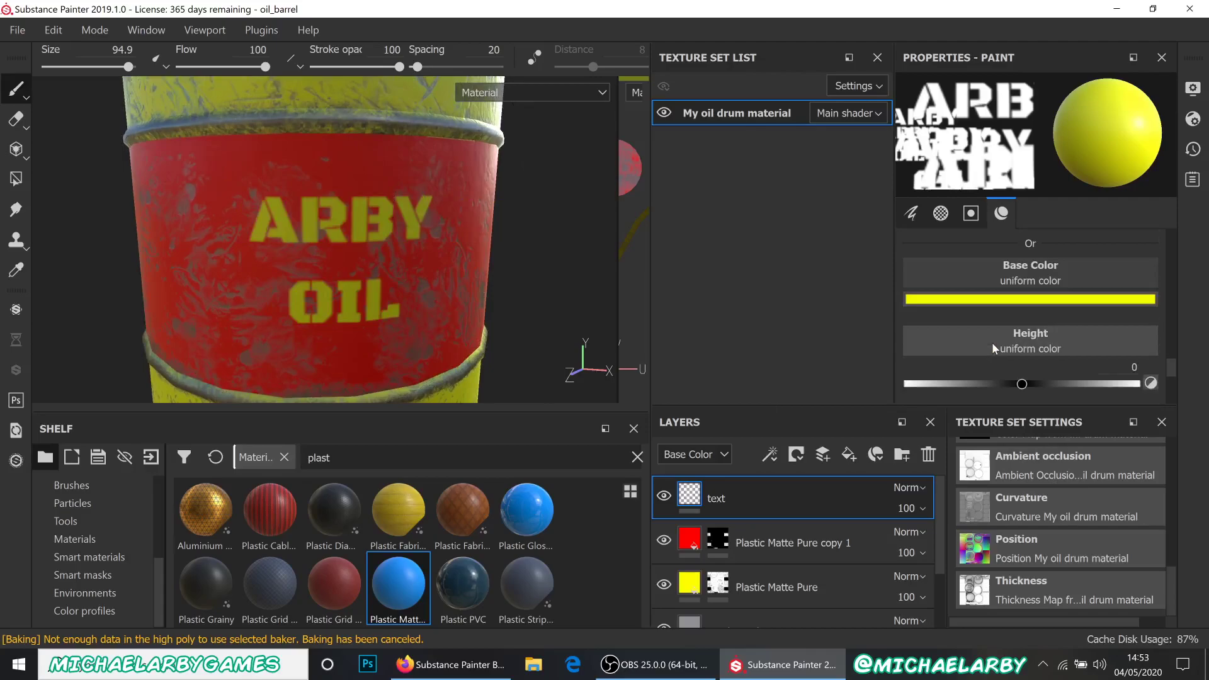
- Set the brush material's height to 0.0843 and restamp the yellow ARBY OIL lettering on the red band
scroll(1001, 334, "down", 1)
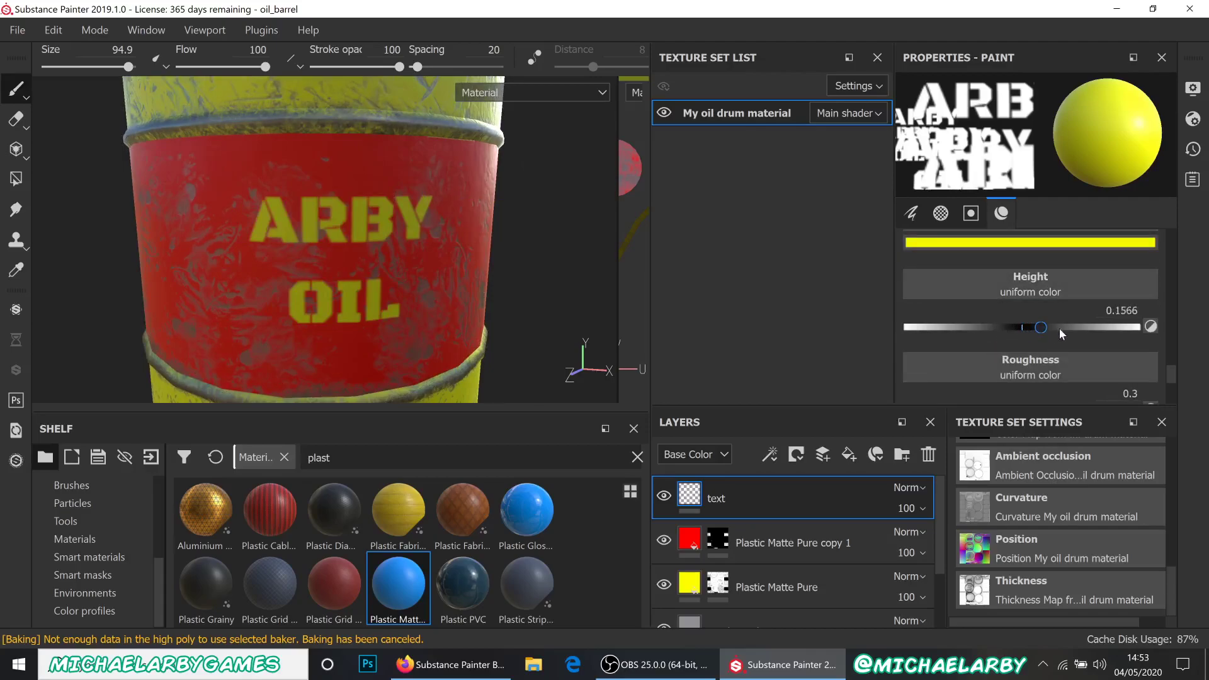
left_click(1026, 326)
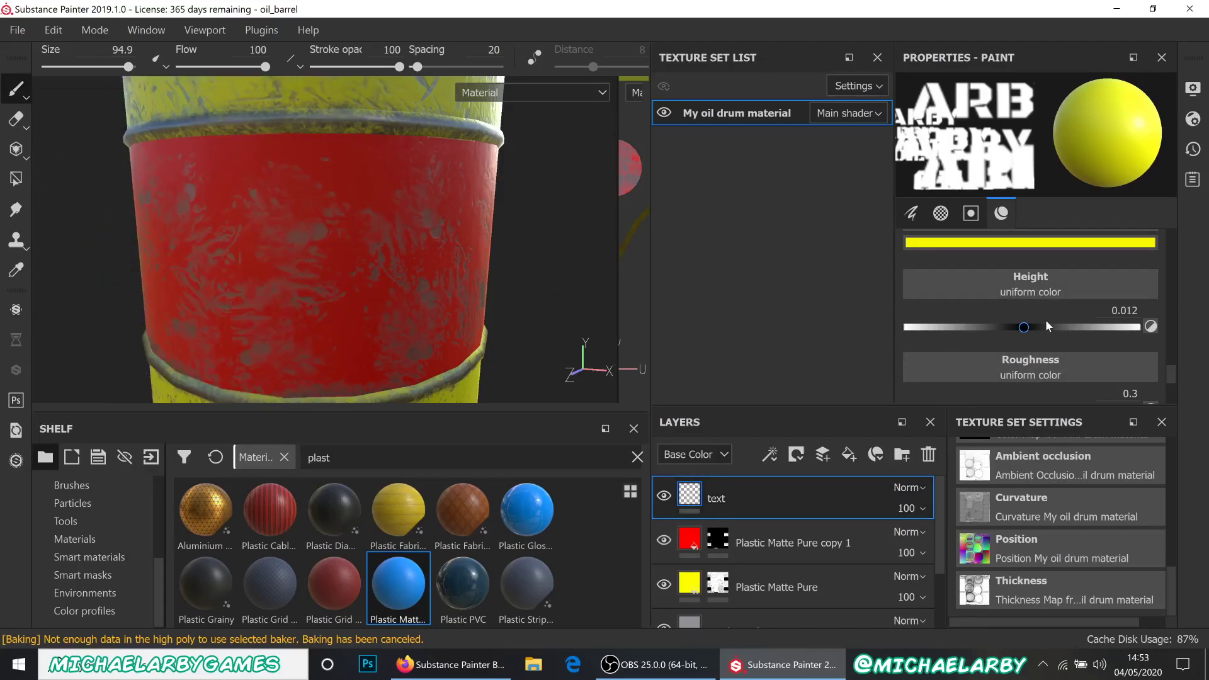
left_click_drag(1028, 333, 1032, 333)
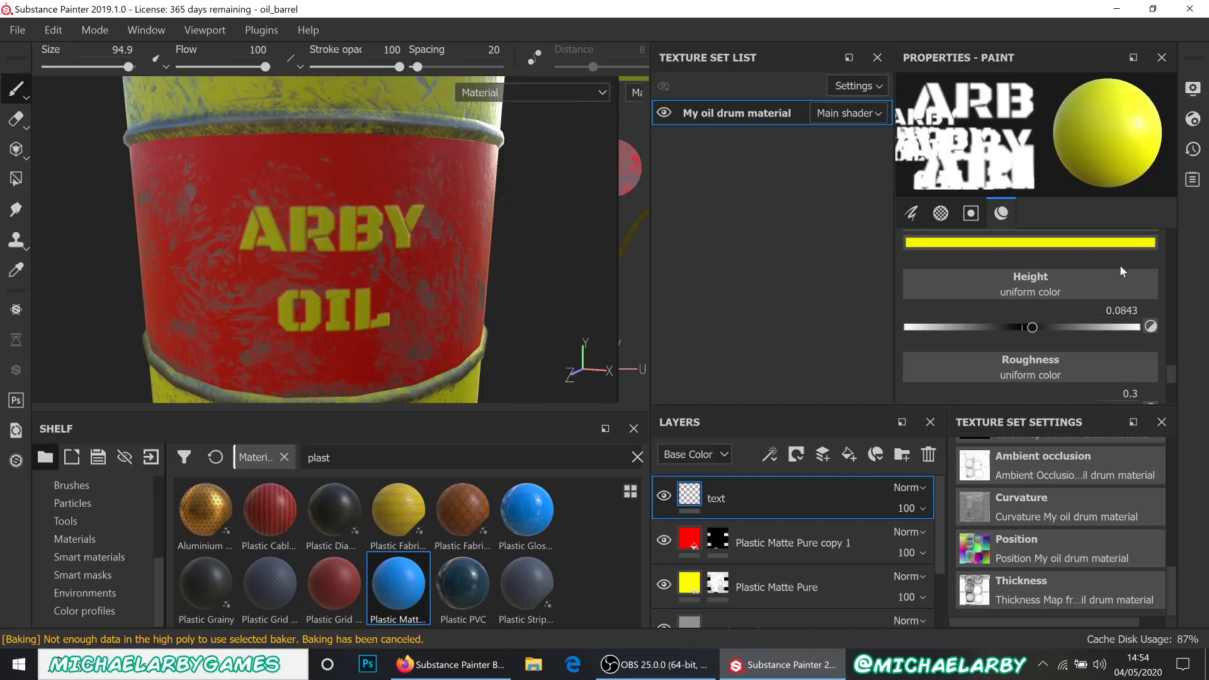
- Replace the brush's font alpha with the Cross Forbidden Full alpha
scroll(1046, 297, "down", 3)
scroll(1047, 297, "up", 2)
scroll(1047, 297, "up", 2)
scroll(1046, 297, "down", 2)
scroll(1046, 297, "up", 4)
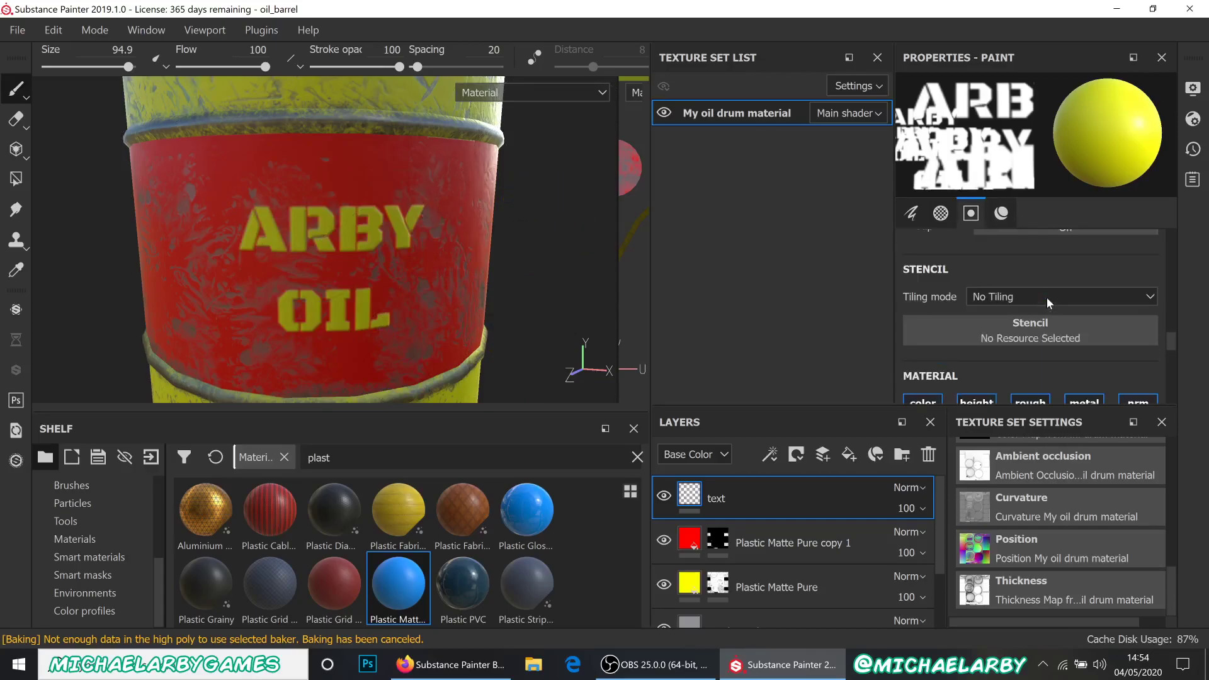
scroll(1048, 295, "up", 5)
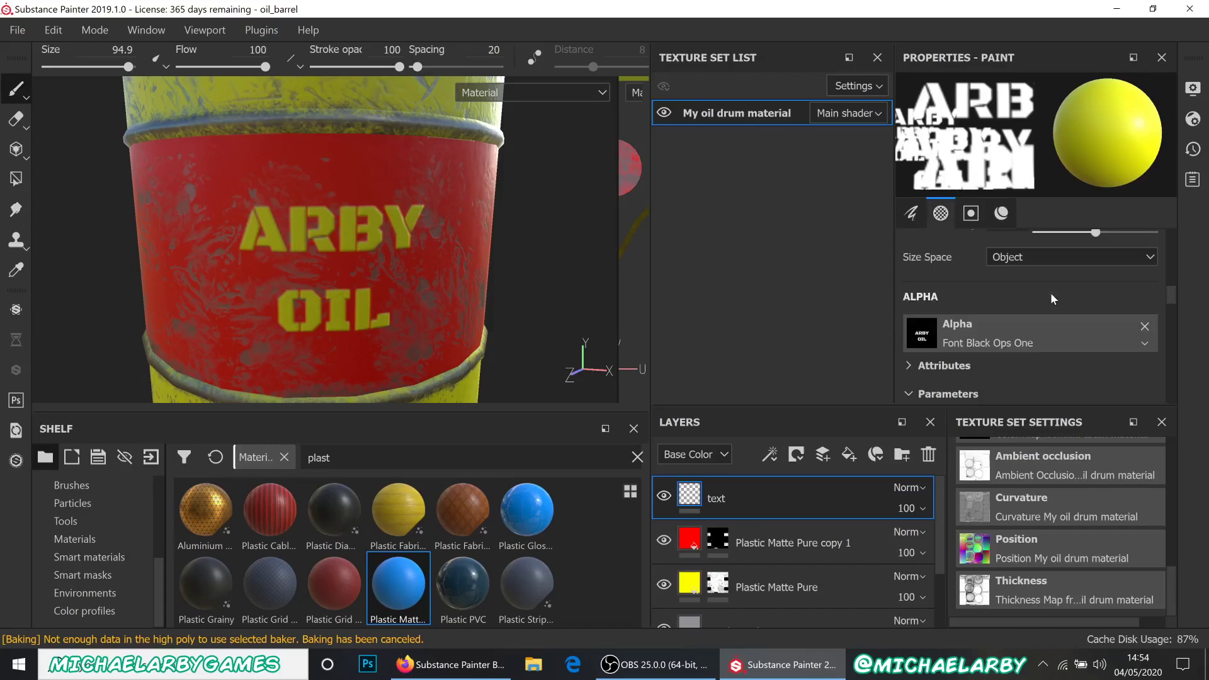
left_click(1026, 335)
scroll(1069, 398, "up", 6)
key("BackSpace")
key("BackSpace")
key("BackSpace")
key("BackSpace")
key("BackSpace")
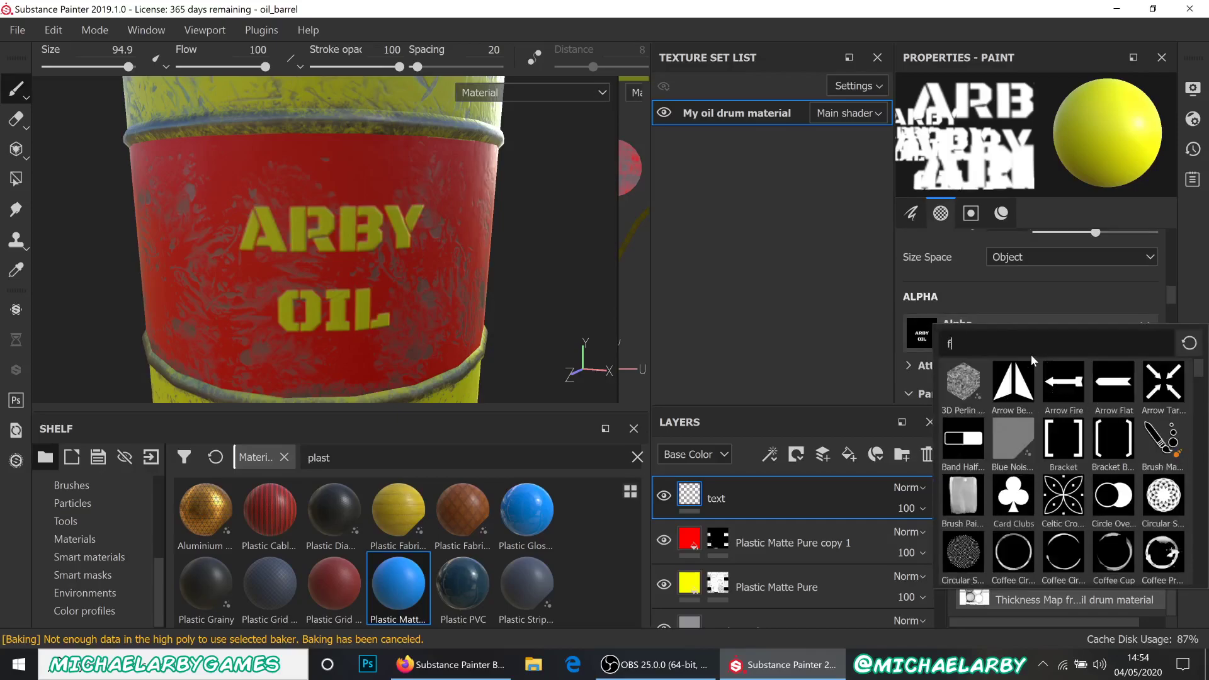
scroll(1115, 458, "down", 2)
scroll(1116, 459, "down", 3)
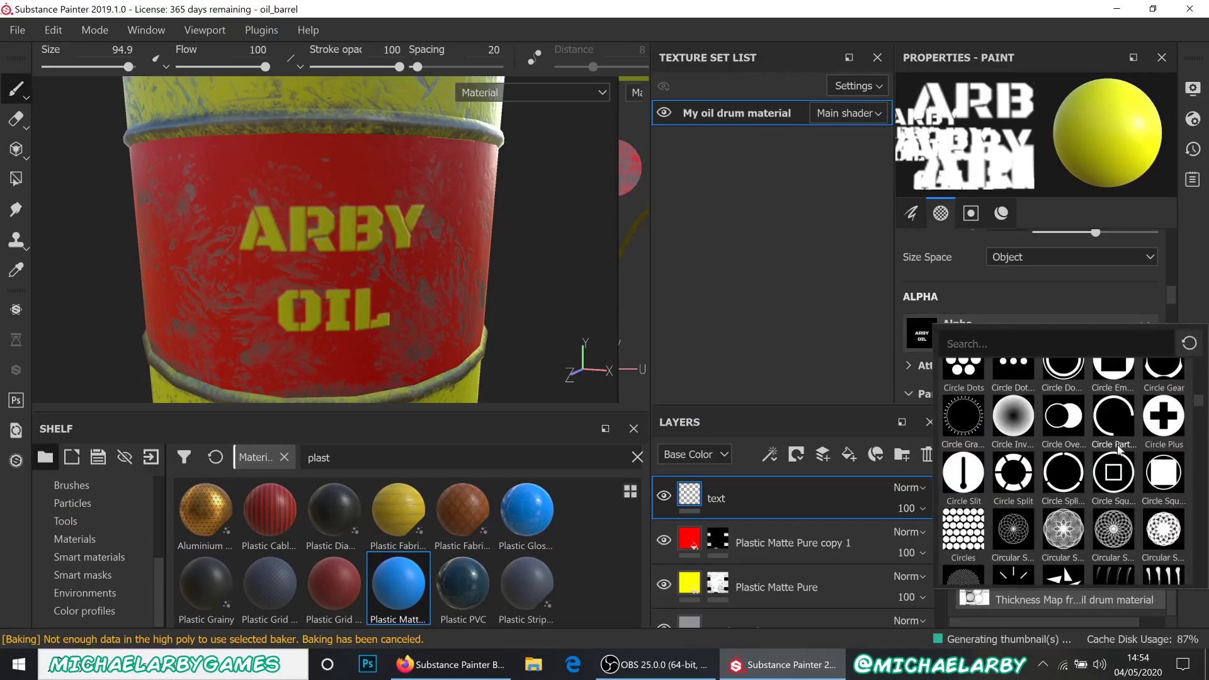
scroll(1118, 449, "down", 4)
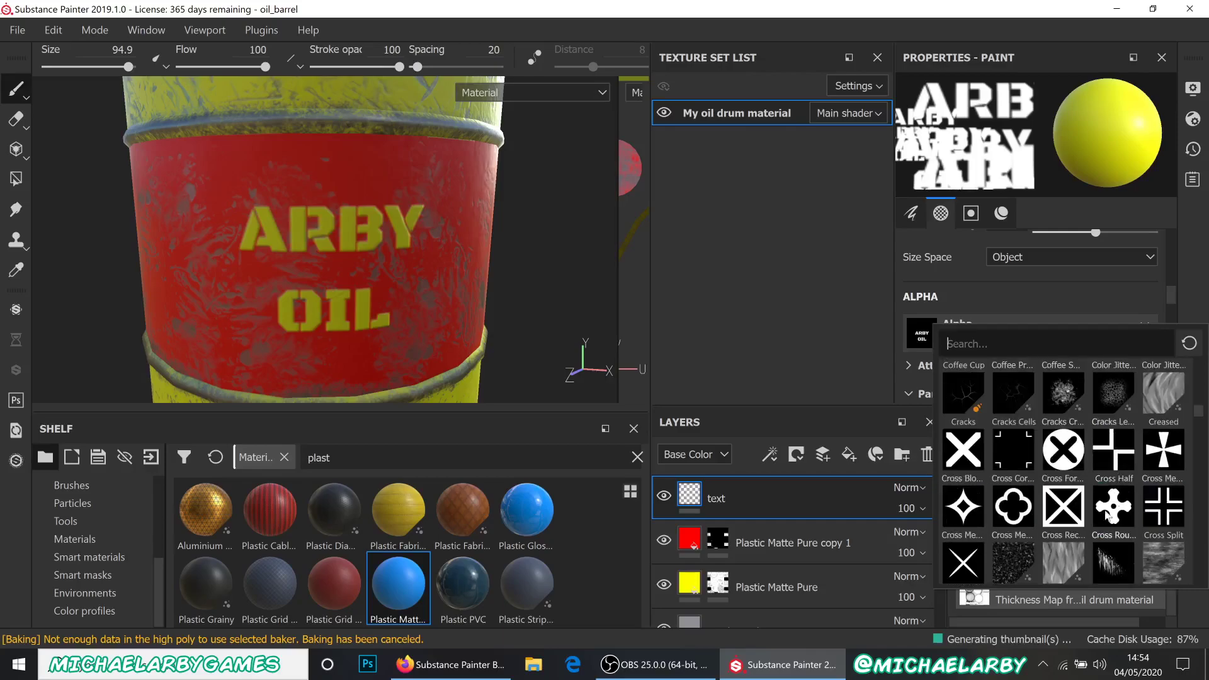
left_click(1070, 450)
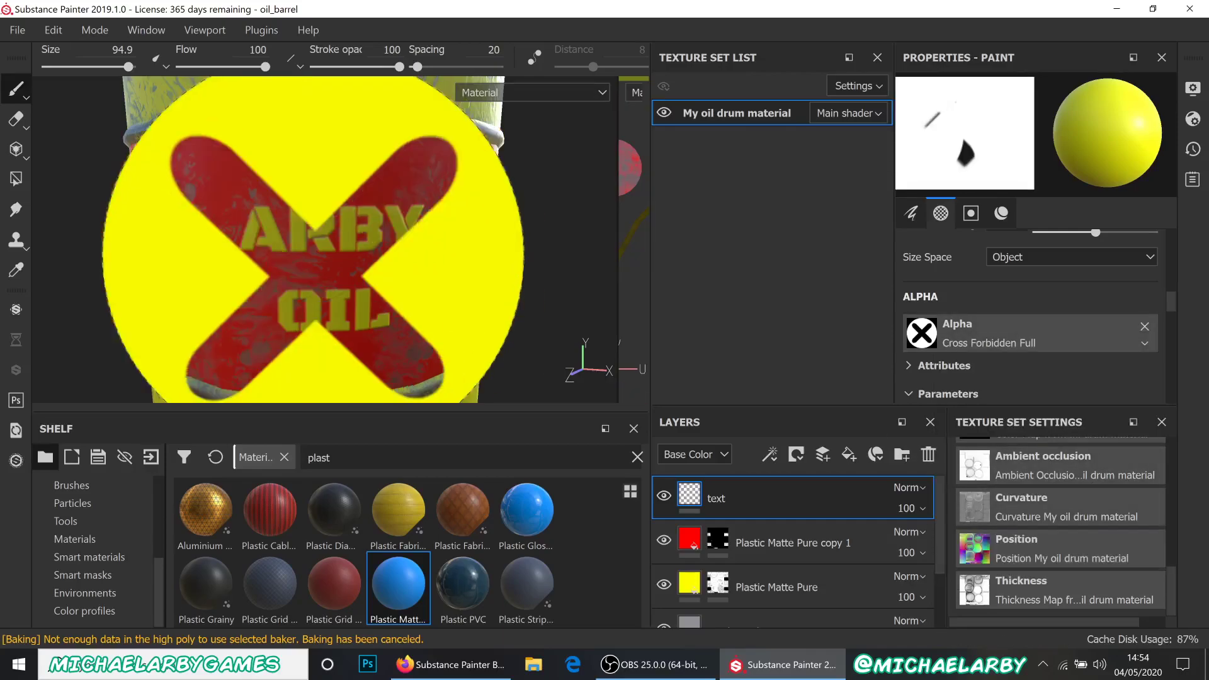
- Reduce the brush size to 21.16 and stamp the yellow crossed circle on the red band before the lettering
mouse_move(291, 257)
right_mouse_down("ctrl")
mouse_move(308, 257)
mouse_move(144, 257)
mouse_move(327, 257)
right_mouse_up("ctrl")
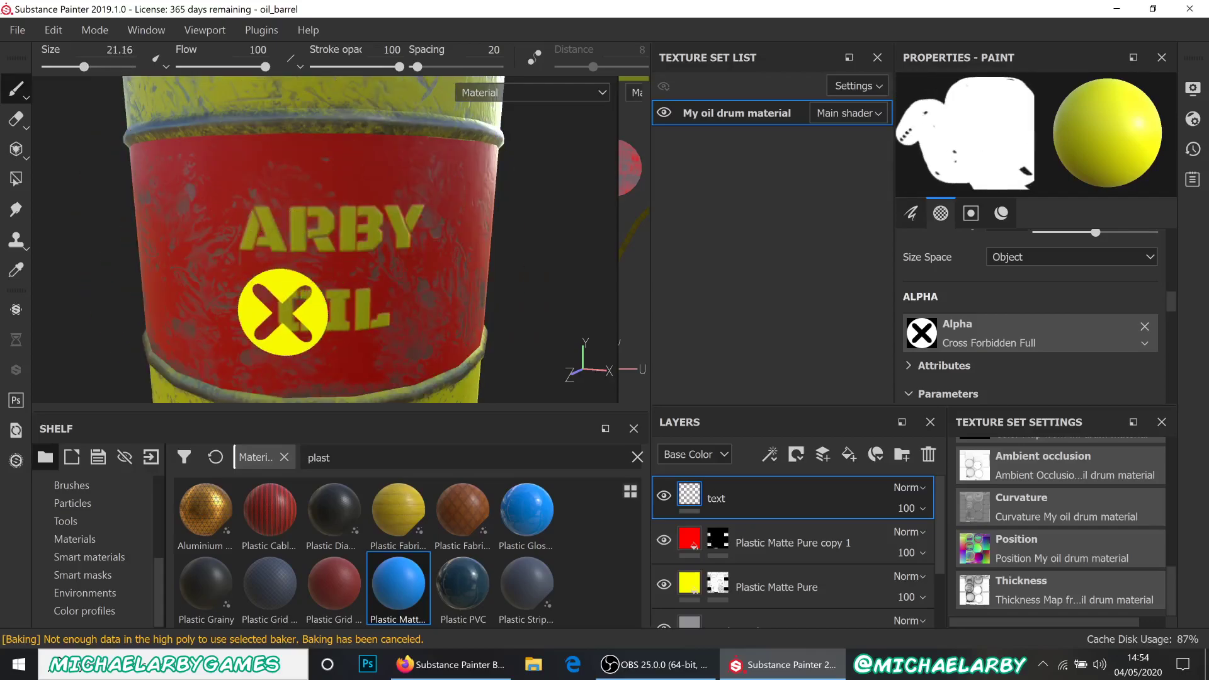
mouse_move(270, 237)
left_mouse_down("alt")
mouse_move(329, 237)
mouse_move(302, 242)
left_mouse_up("alt")
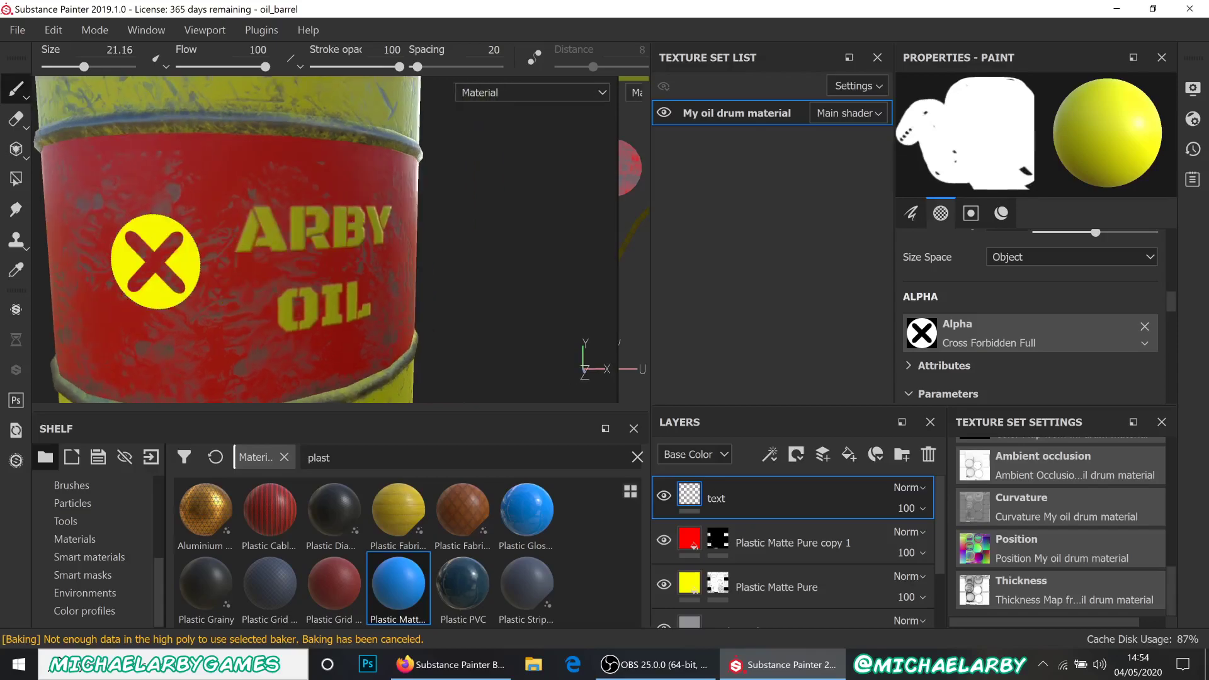
scroll(126, 265, "up", 3)
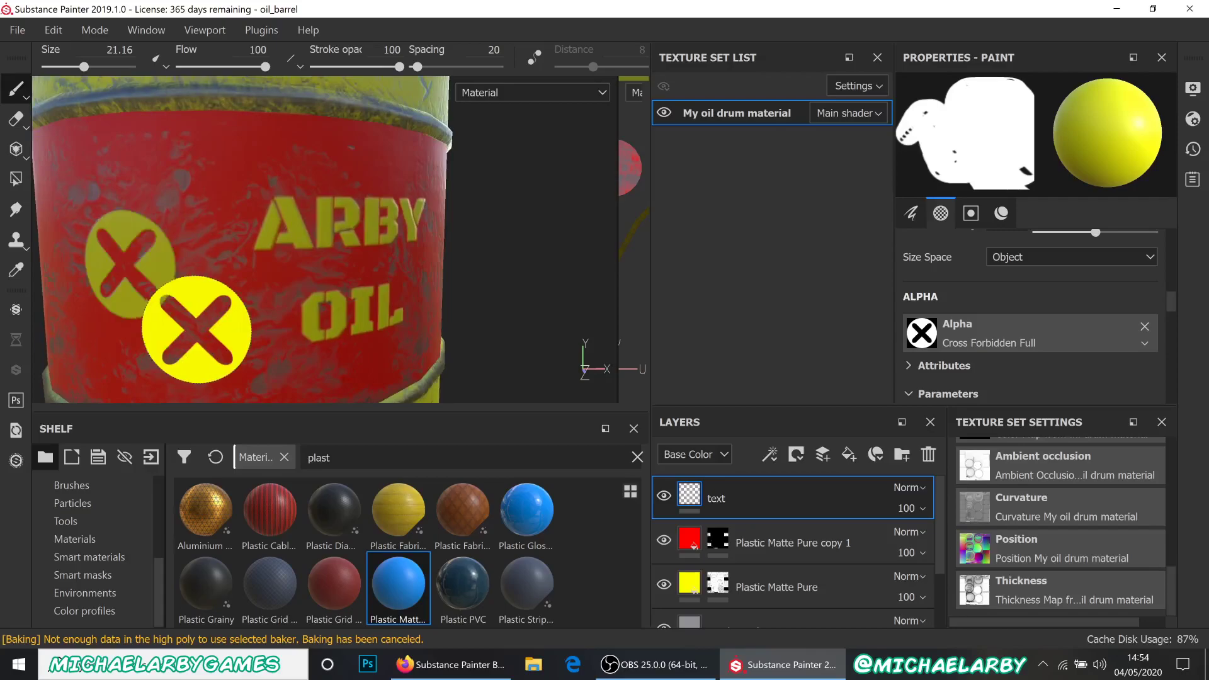
- Stamp a second yellow crossed circle on the red band on the other side of the ARBY OIL lettering
scroll(216, 337, "down", 3)
left_click_drag(469, 301, 425, 297, "alt")
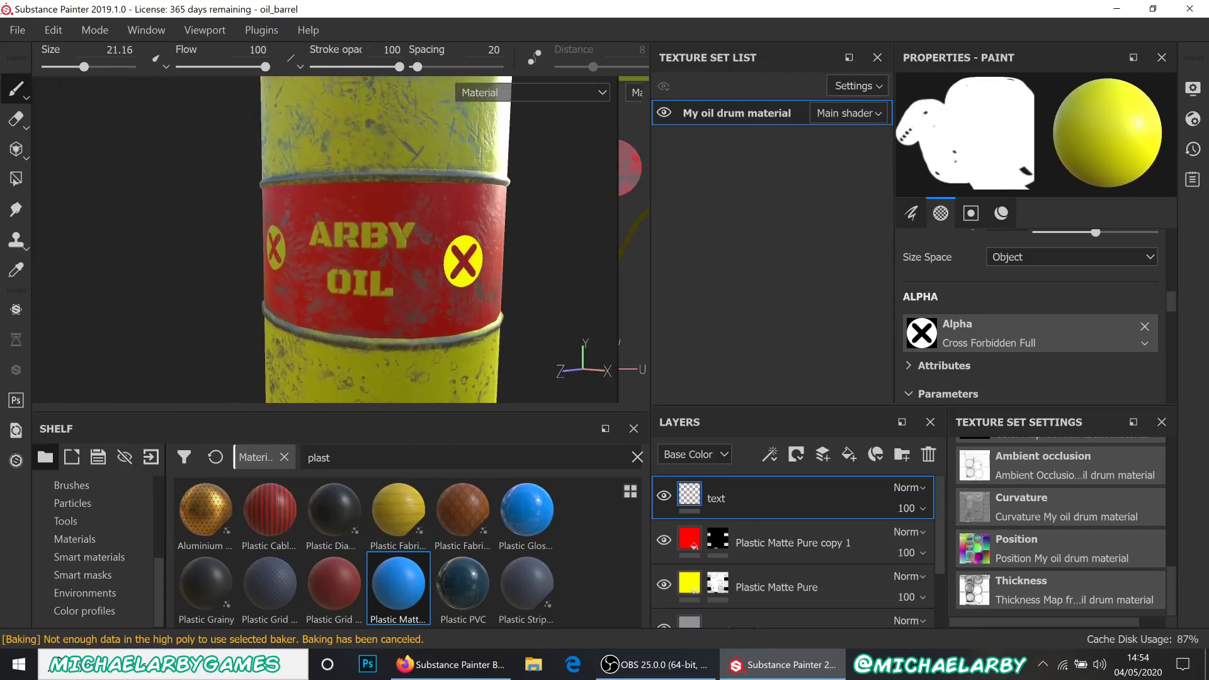
left_click(475, 255)
scroll(281, 289, "down", 3)
scroll(452, 260, "up", 3)
scroll(443, 274, "up", 1)
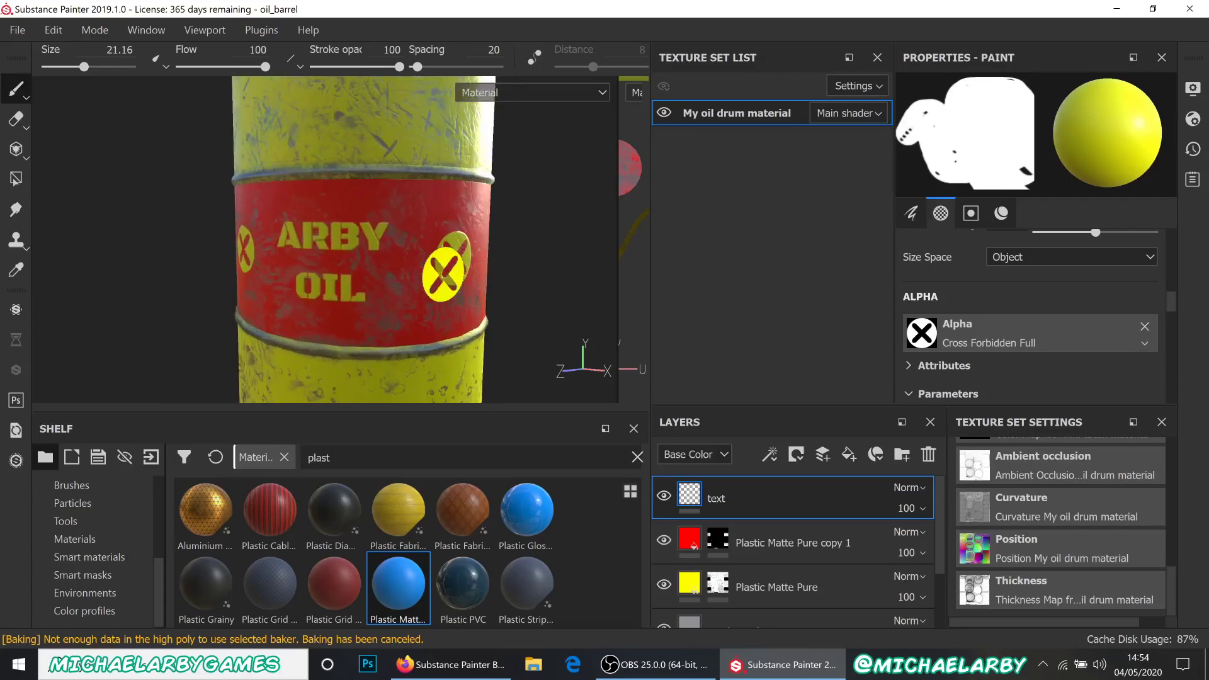
scroll(444, 272, "up", 5)
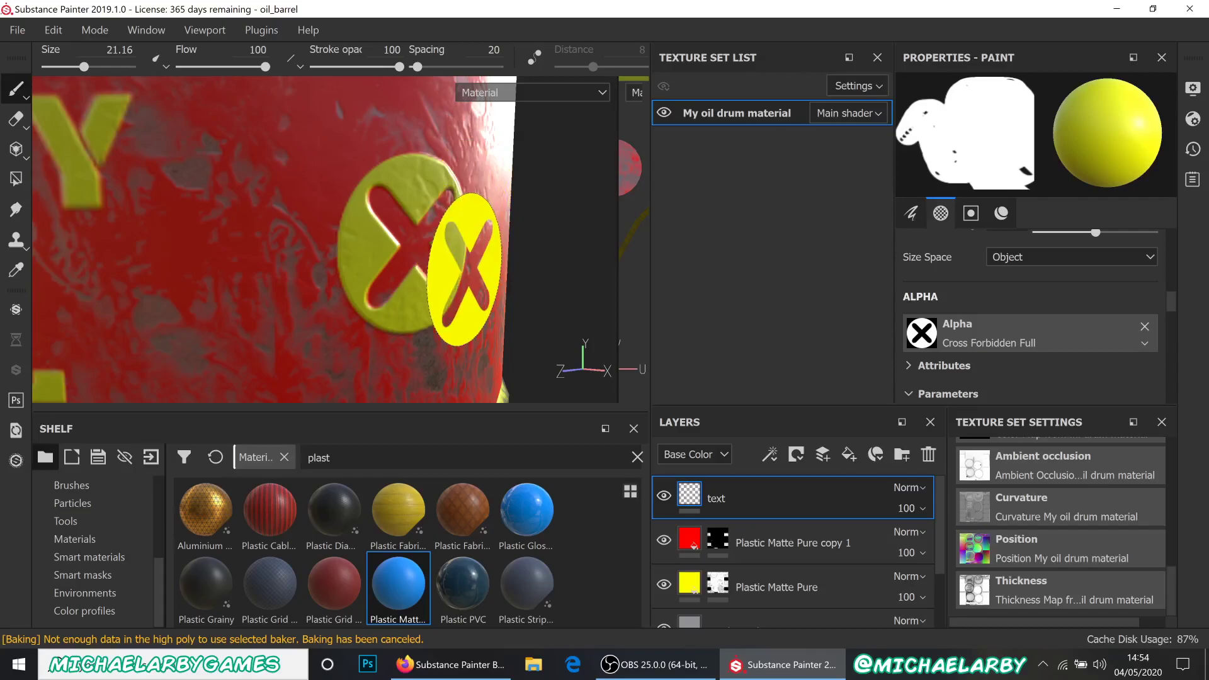
scroll(464, 269, "down", 4)
scroll(407, 255, "up", 5)
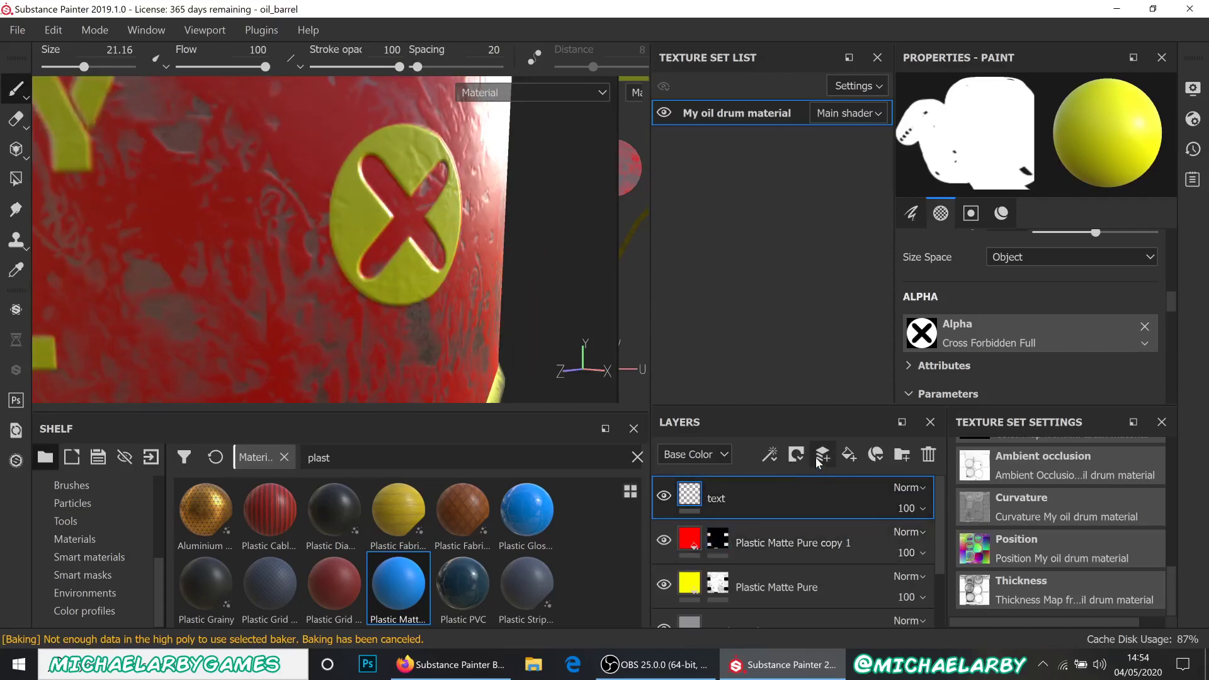
- Add a white mask to the text layer and choose Drop Spread Wide as the mask brush's alpha
left_click(796, 454)
left_click(827, 480)
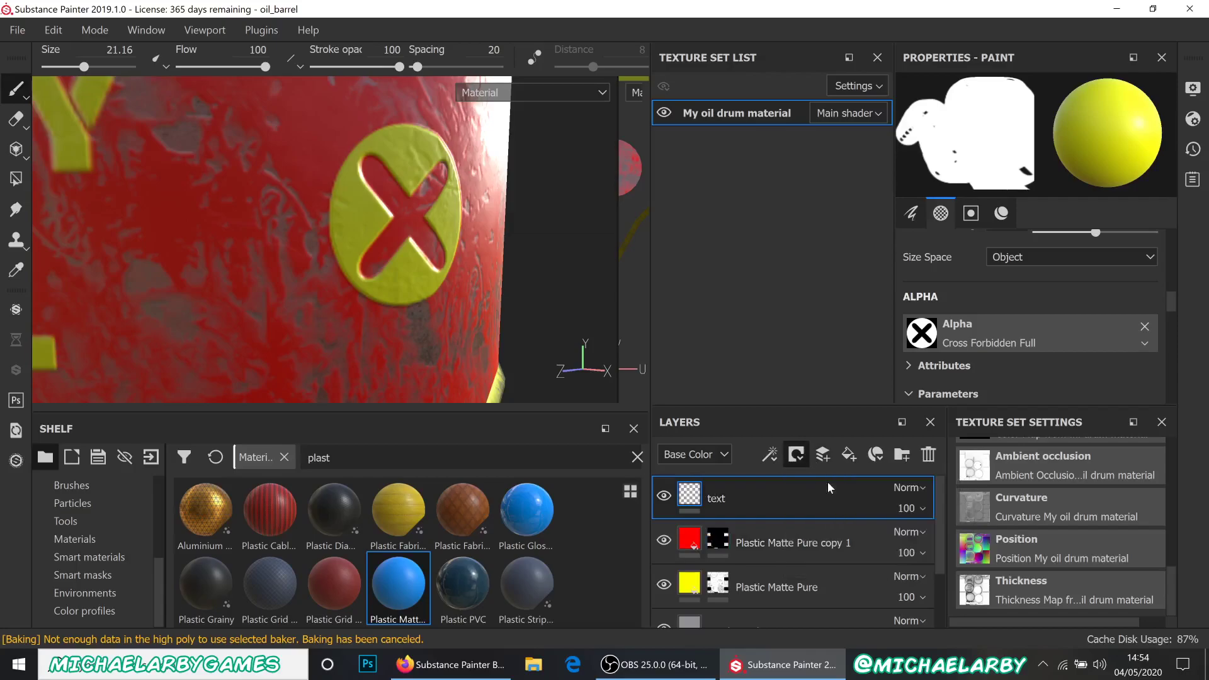
left_click(1073, 334)
scroll(1074, 456, "down", 10)
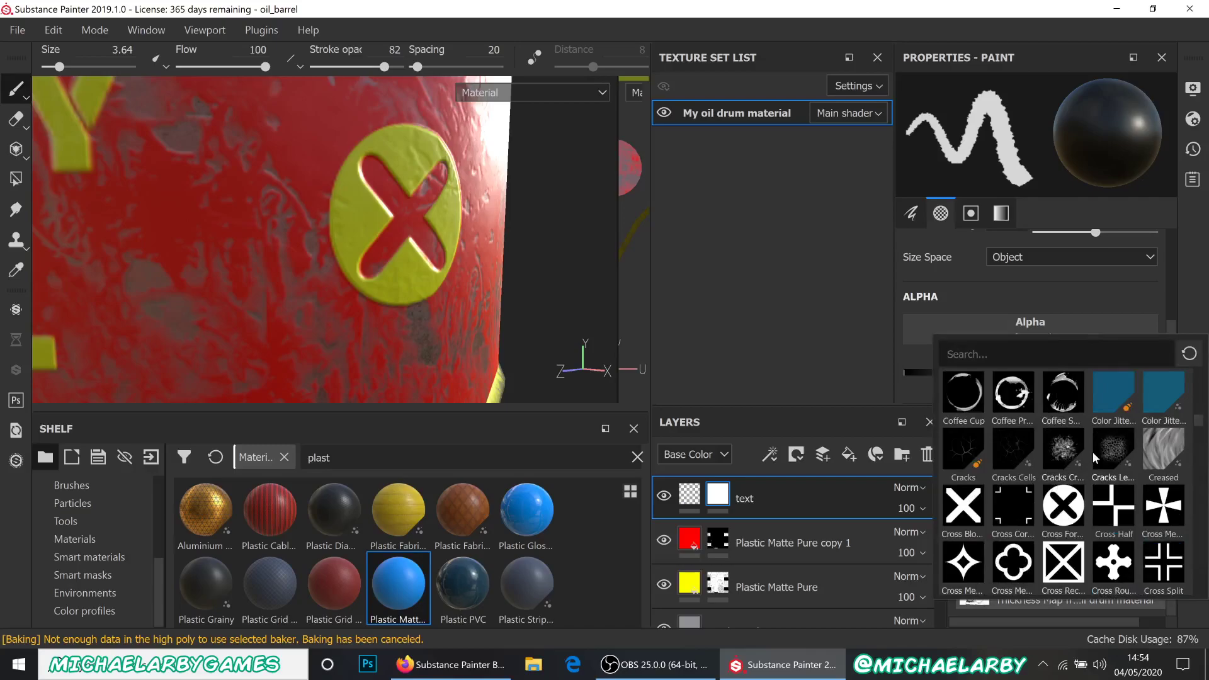
scroll(1093, 452, "down", 5)
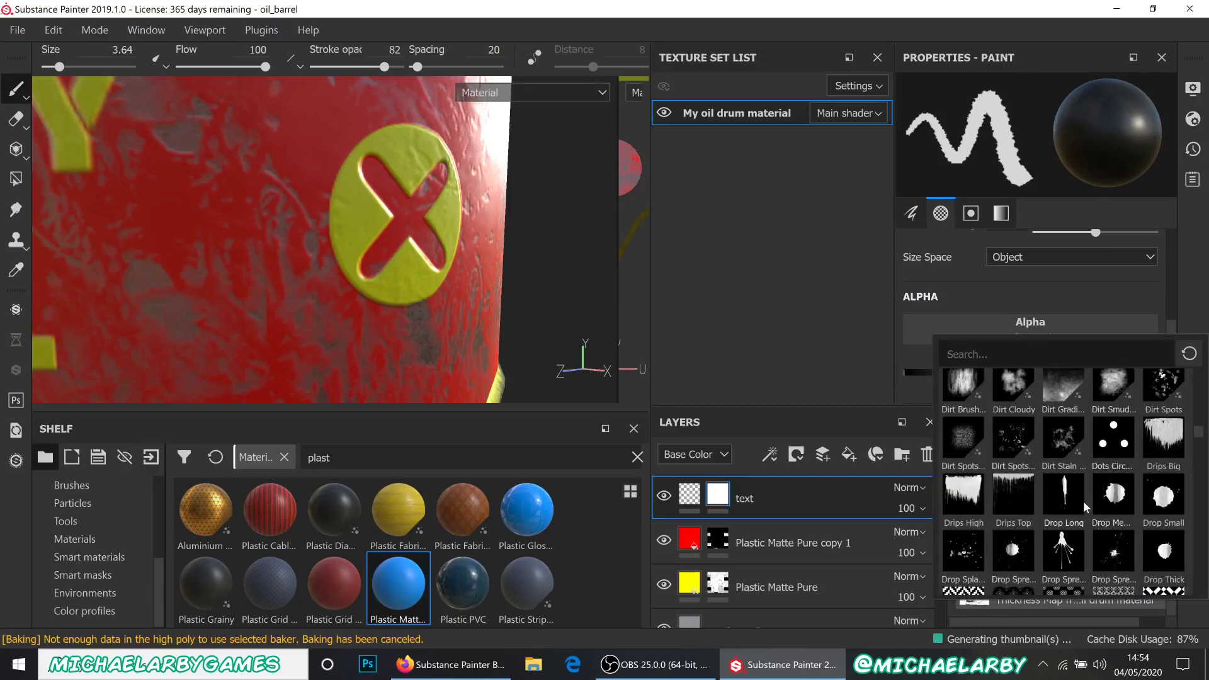
left_click(1120, 551)
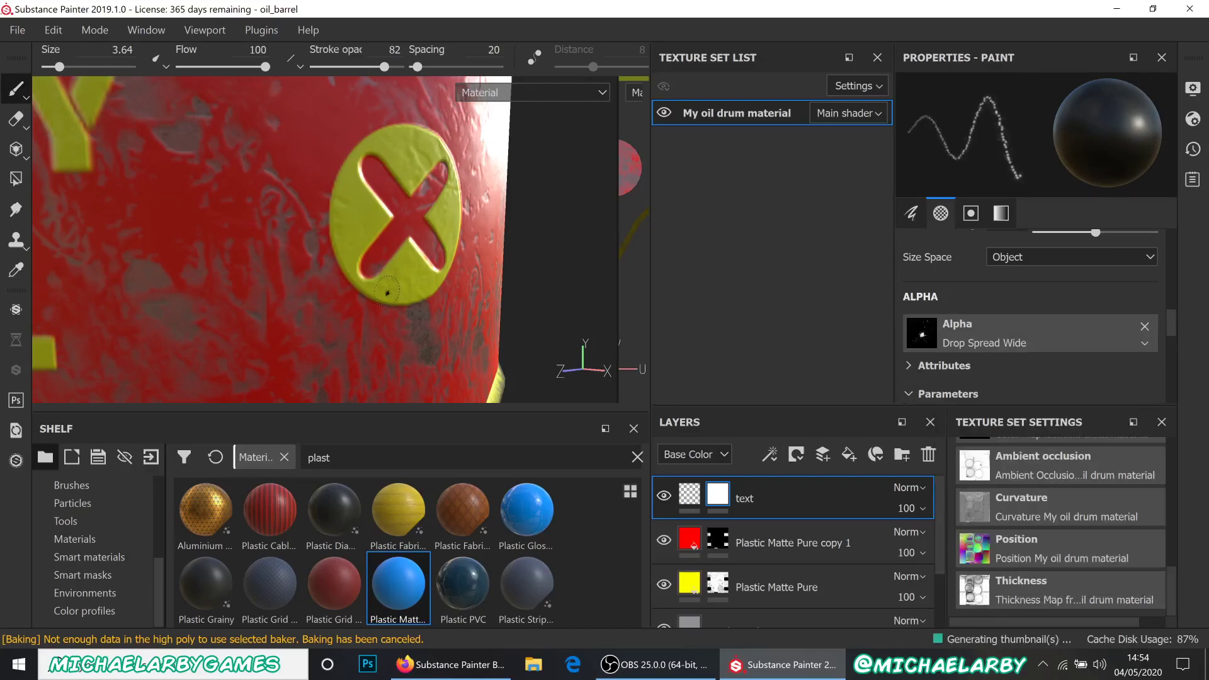
- Enlarge the mask brush to 47.84 and splatter away parts of the crossed circle after the lettering
mouse_move(380, 294)
right_mouse_down("ctrl")
mouse_move(353, 294)
mouse_move(494, 295)
mouse_move(474, 294)
right_mouse_up("ctrl")
left_click(319, 251)
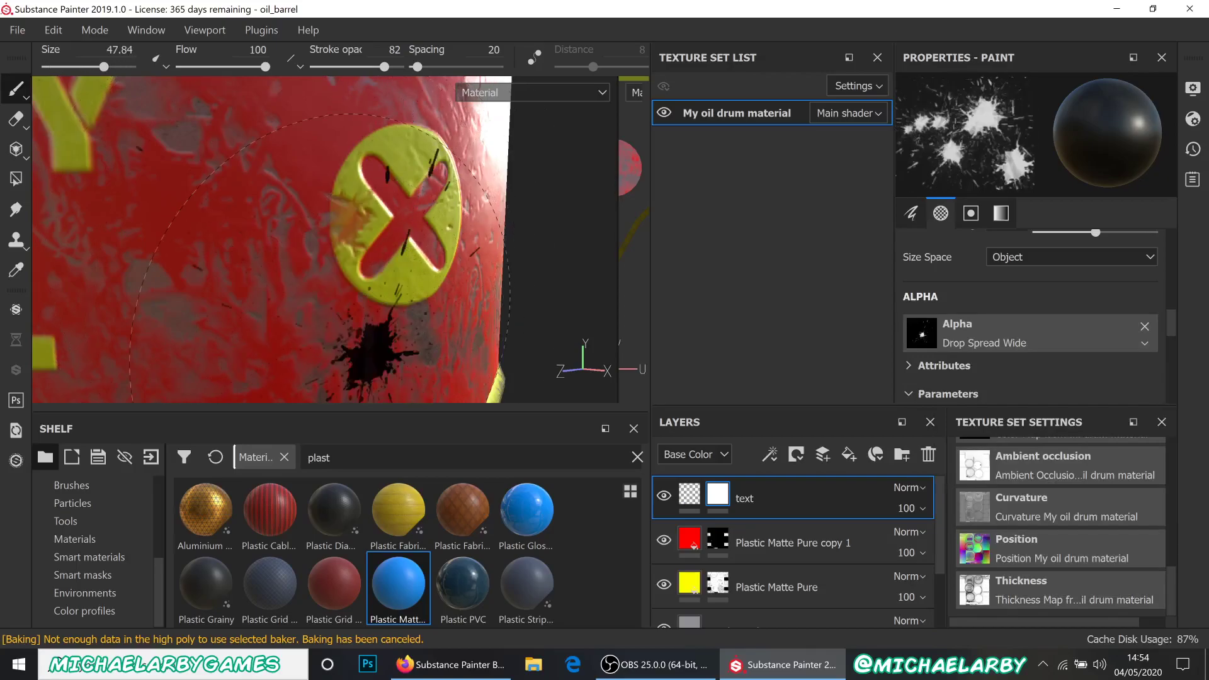
left_click(444, 292)
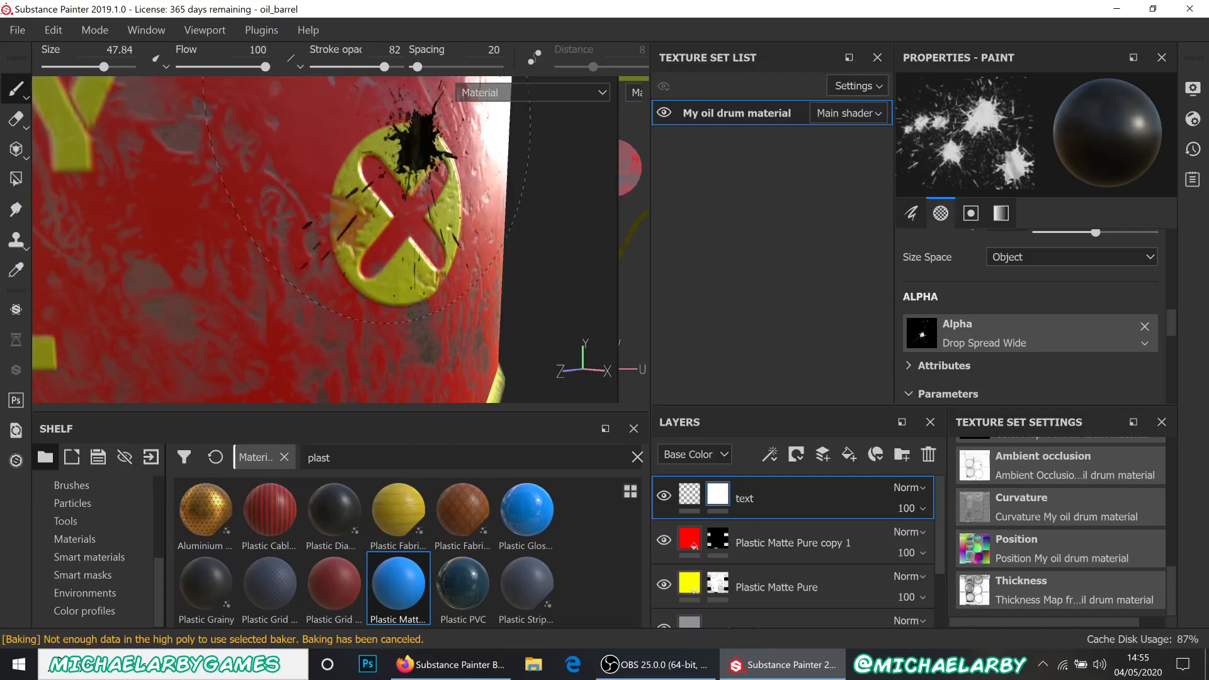
left_click(416, 140)
- Splatter the text layer's mask over the ARBY OIL lettering to chip away parts of both words
scroll(510, 234, "down", 5)
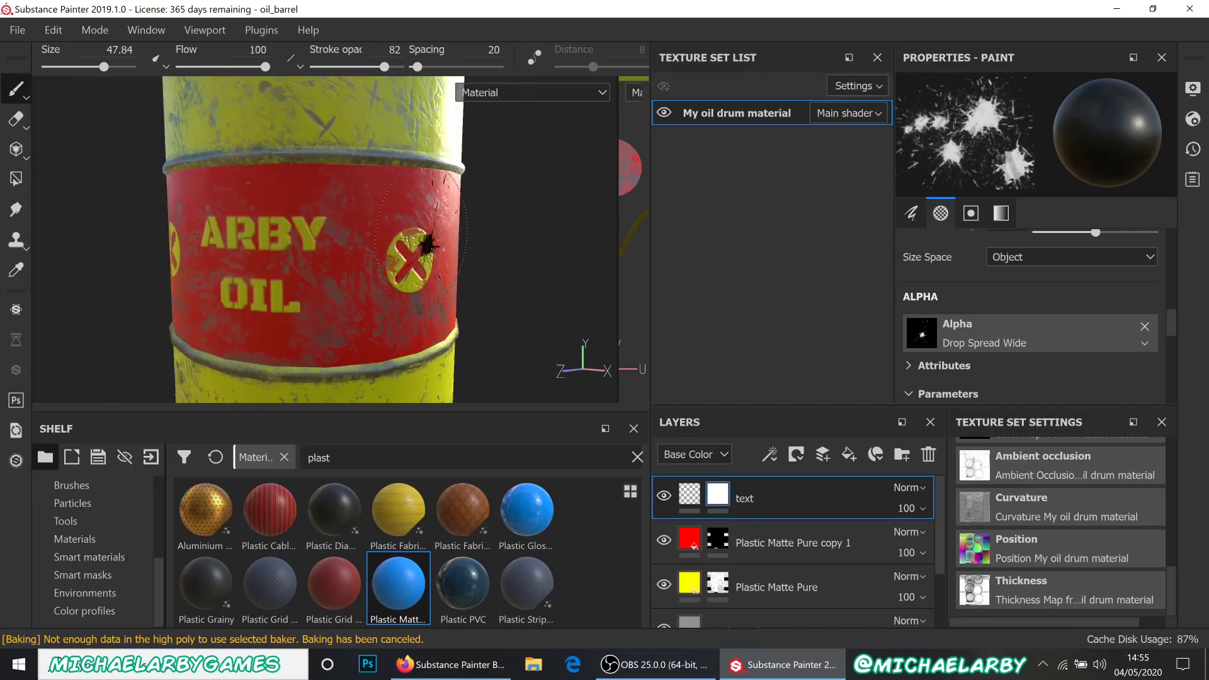
scroll(238, 250, "up", 3)
left_click(294, 197)
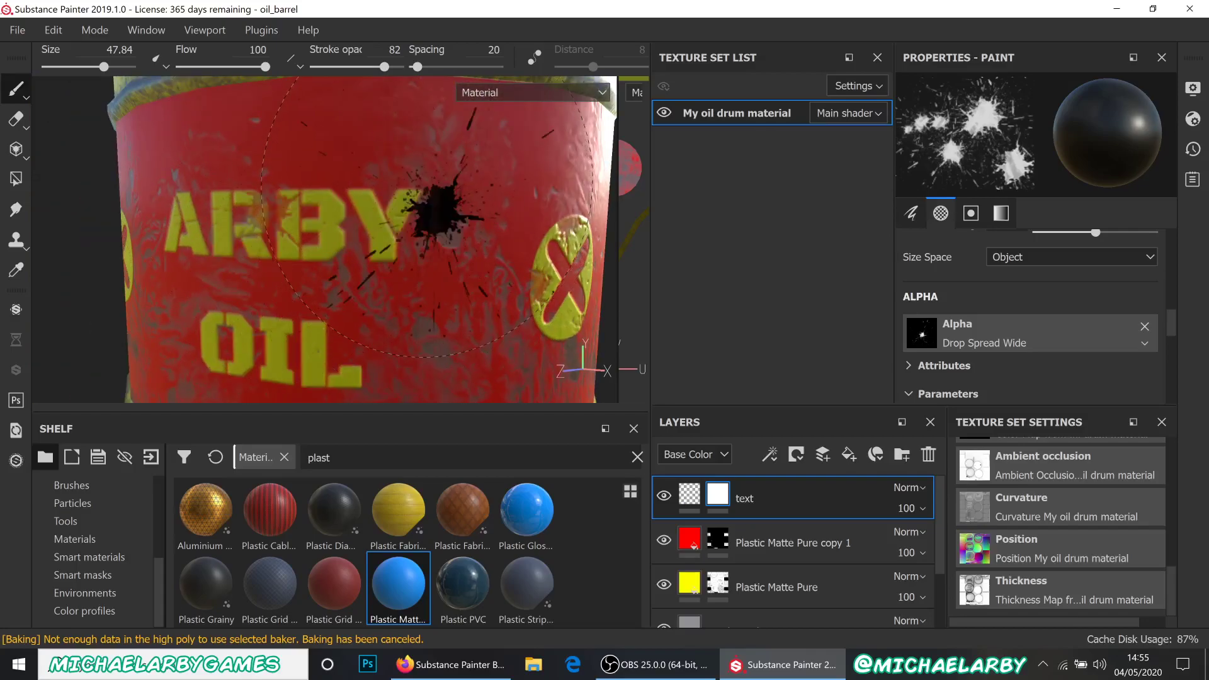
scroll(488, 199, "down", 3)
scroll(312, 335, "up", 4)
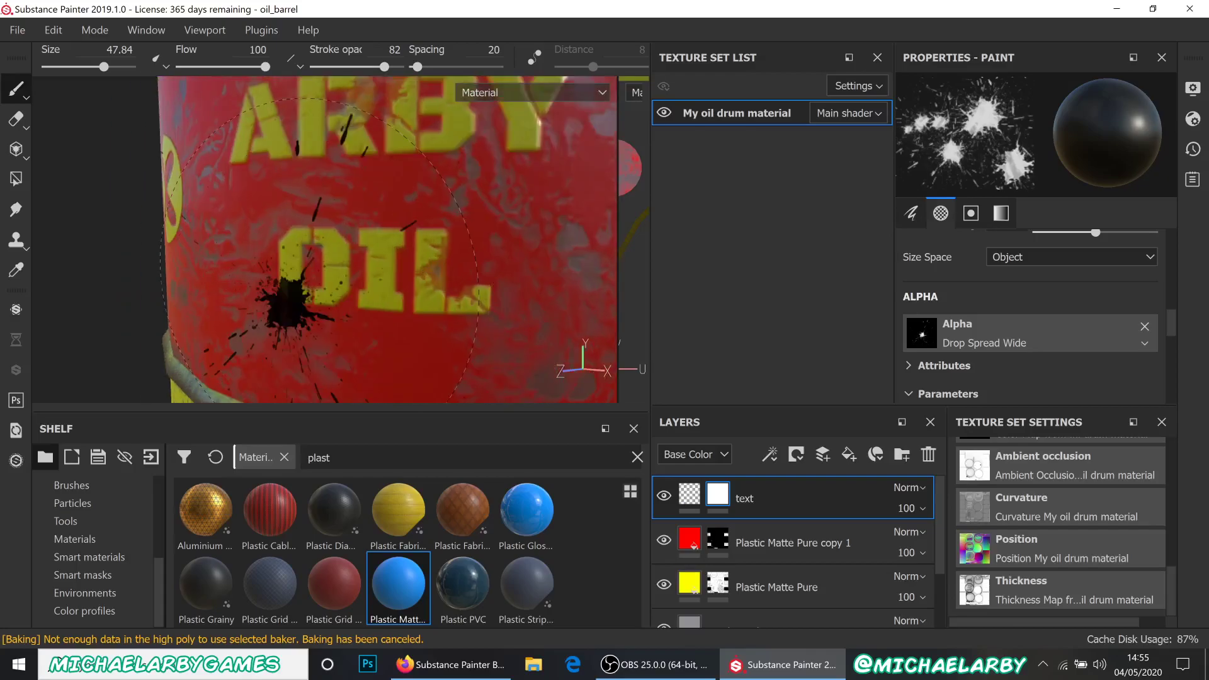
scroll(313, 239, "down", 3)
left_click(283, 318)
- Splatter the text layer's mask over both sides of the crossed circle before the lettering to wear it away
scroll(360, 239, "up", 4)
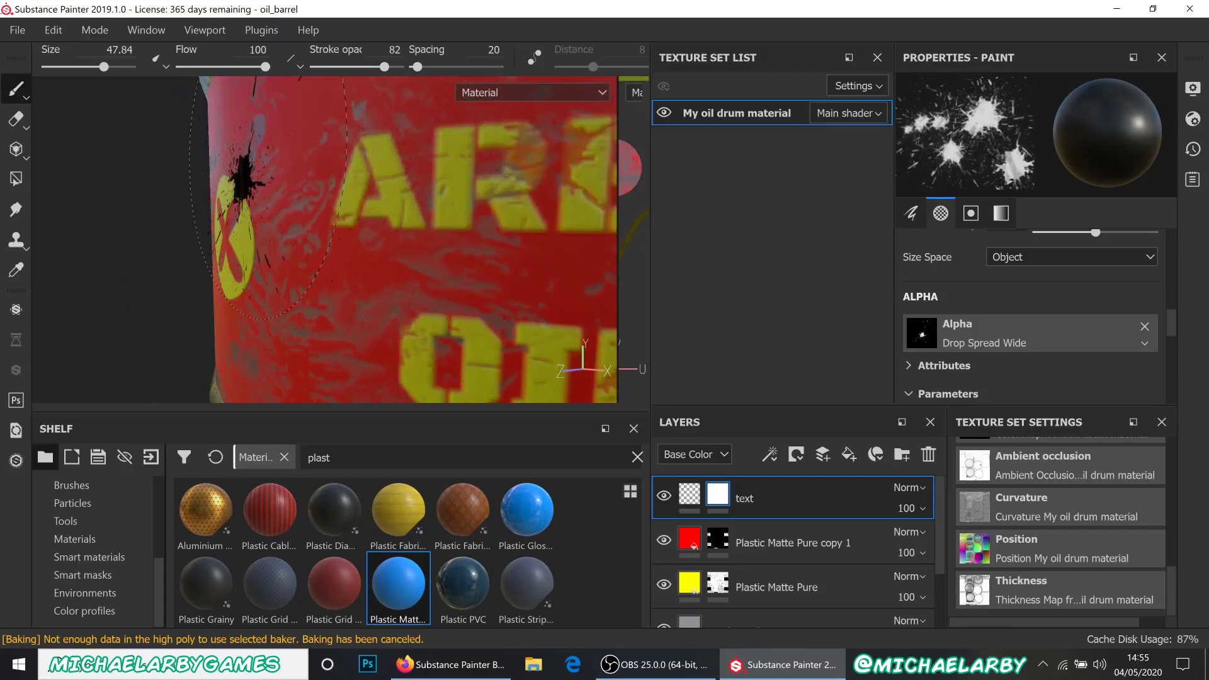
scroll(478, 217, "down", 2)
left_click_drag(235, 251, 282, 227, "alt")
scroll(282, 227, "down", 3)
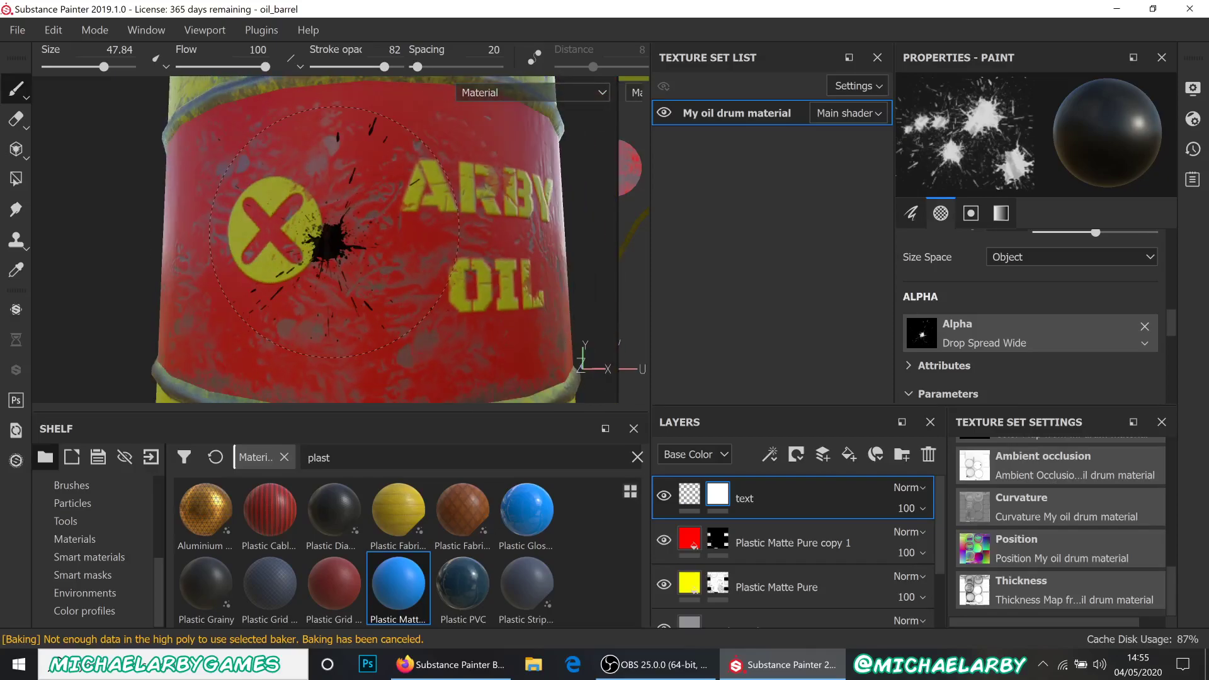
left_click(234, 246)
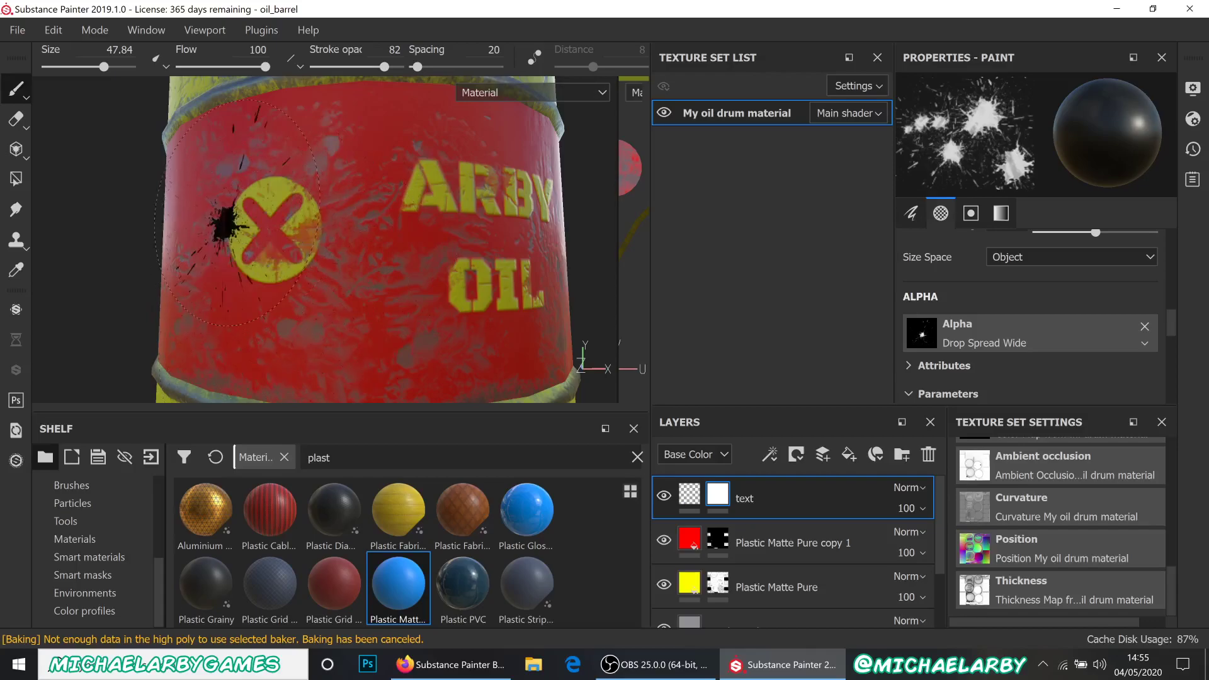
- Add a fill layer above the text layer and set its base color to dark red
scroll(269, 277, "down", 2)
scroll(269, 278, "down", 2)
left_click_drag(464, 237, 447, 257, "alt")
scroll(419, 267, "up", 2)
middle_click_drag(417, 265, 421, 379, "alt")
scroll(384, 243, "up", 2)
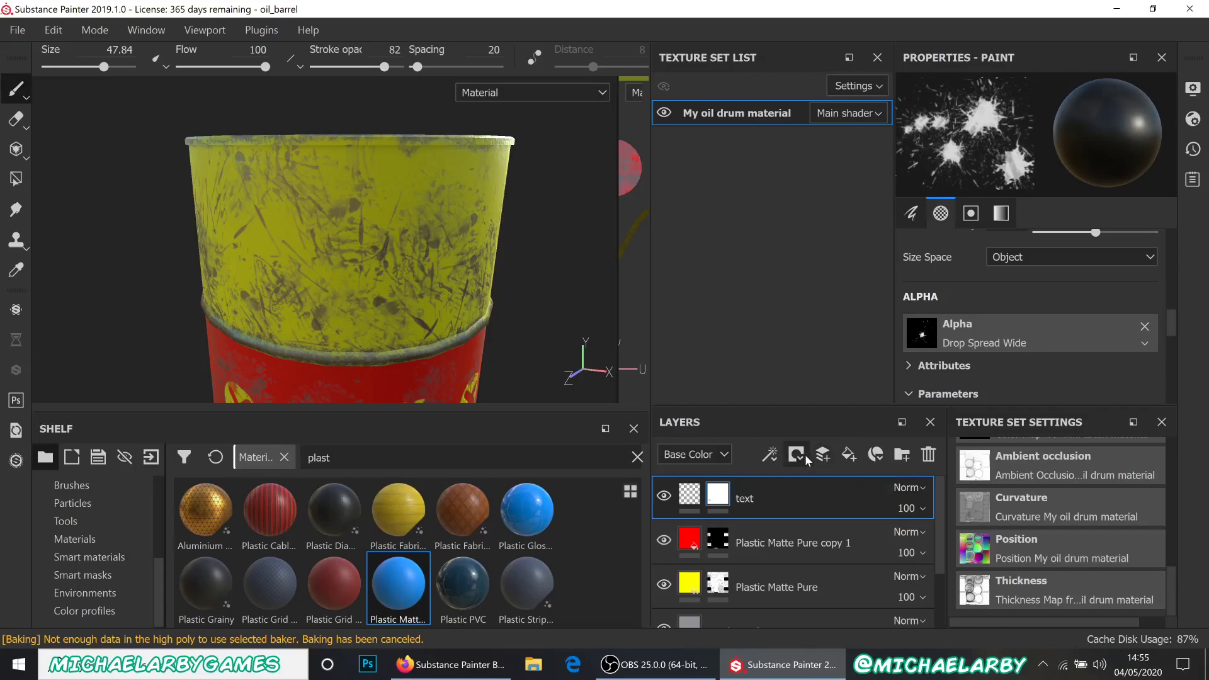
left_click(848, 455)
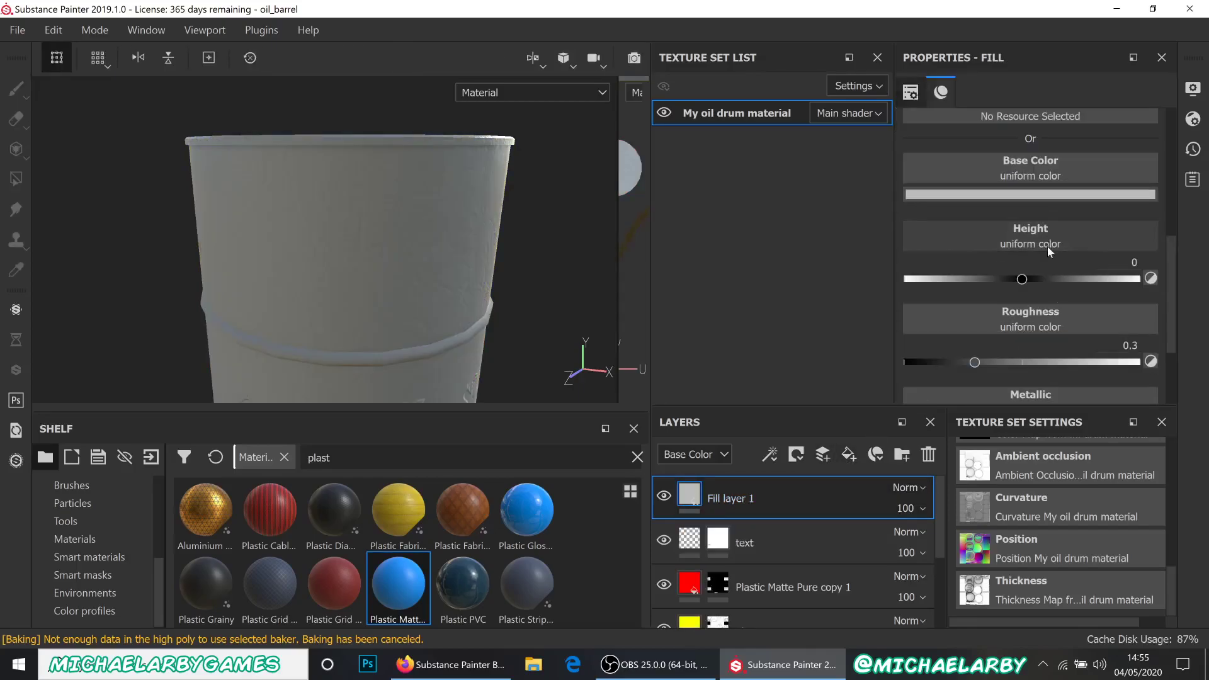
left_click(1047, 194)
left_click_drag(1046, 307, 1049, 349)
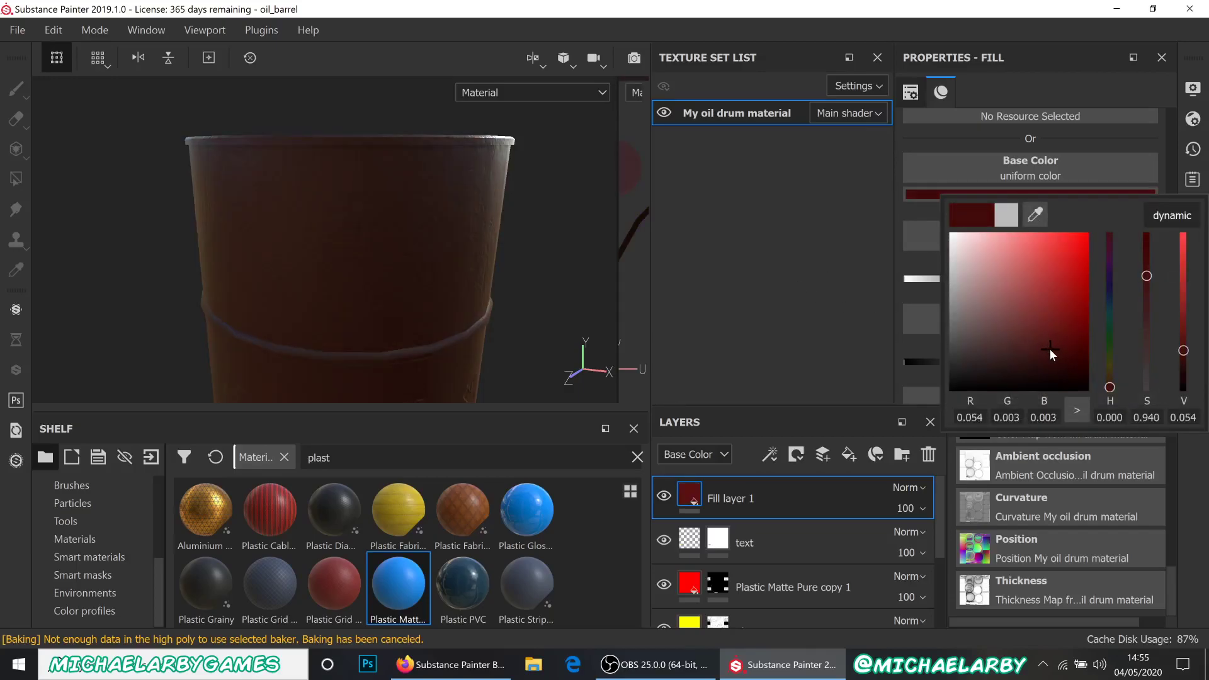
- Set the dark red fill layer's height to 0.0924 and its roughness to 0.5863
mouse_move(513, 281)
right_mouse_down("shift")
mouse_move(489, 279)
mouse_move(508, 289)
right_mouse_up("shift")
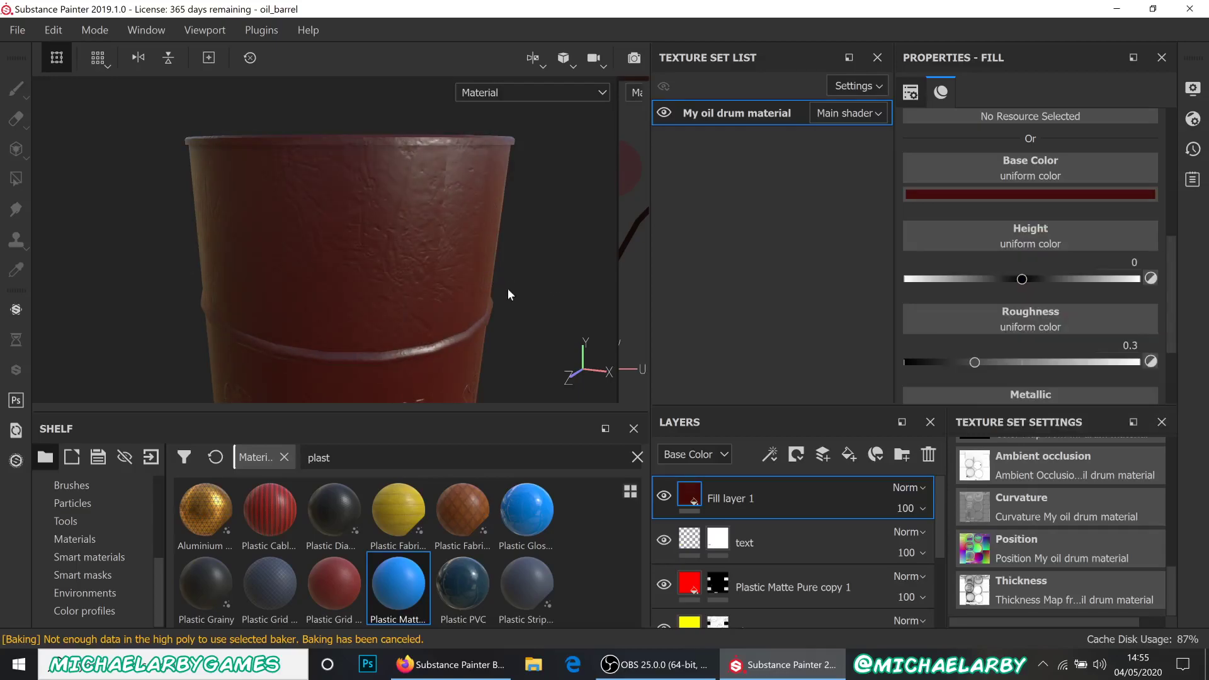
left_click_drag(1021, 279, 1033, 286)
left_click_drag(969, 365, 1041, 354)
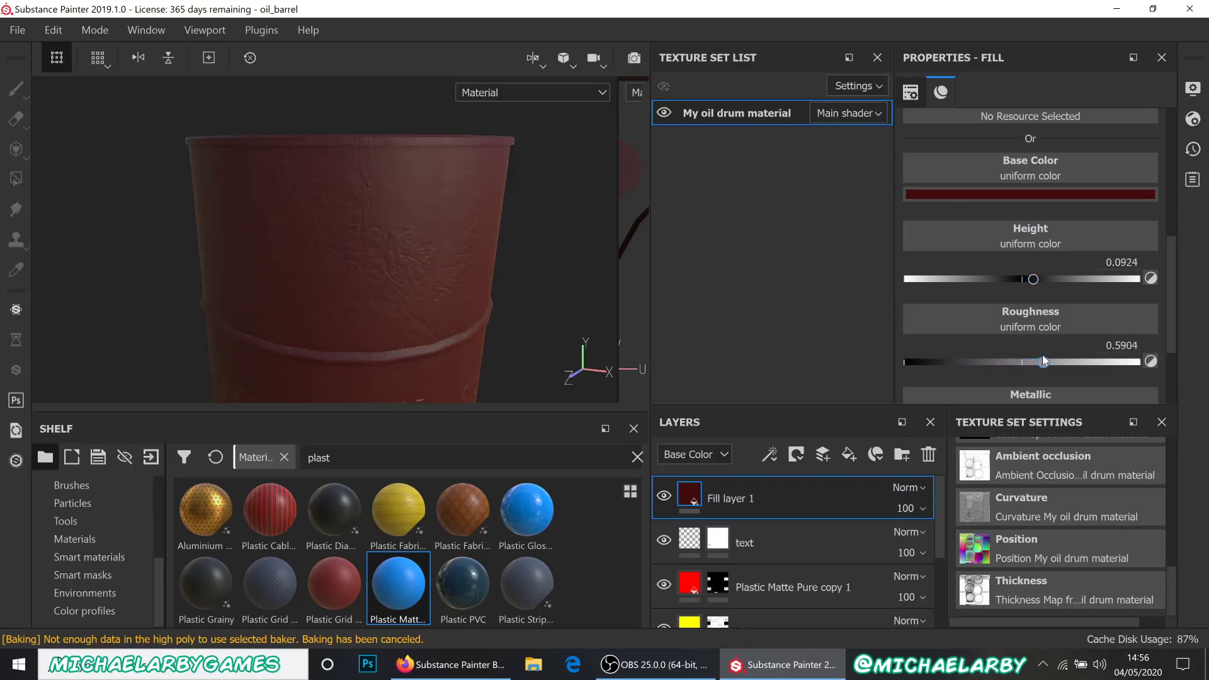
- Add a black mask to the dark red fill layer
scroll(982, 284, "down", 2)
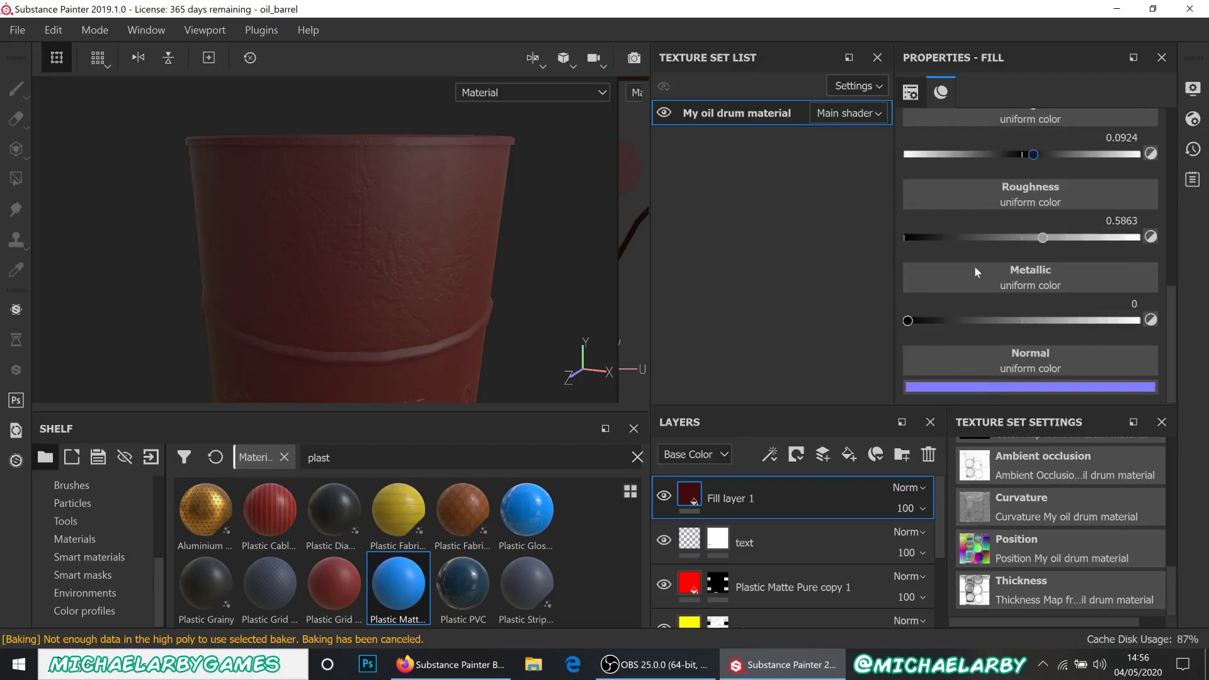
scroll(974, 266, "up", 2)
left_click(796, 454)
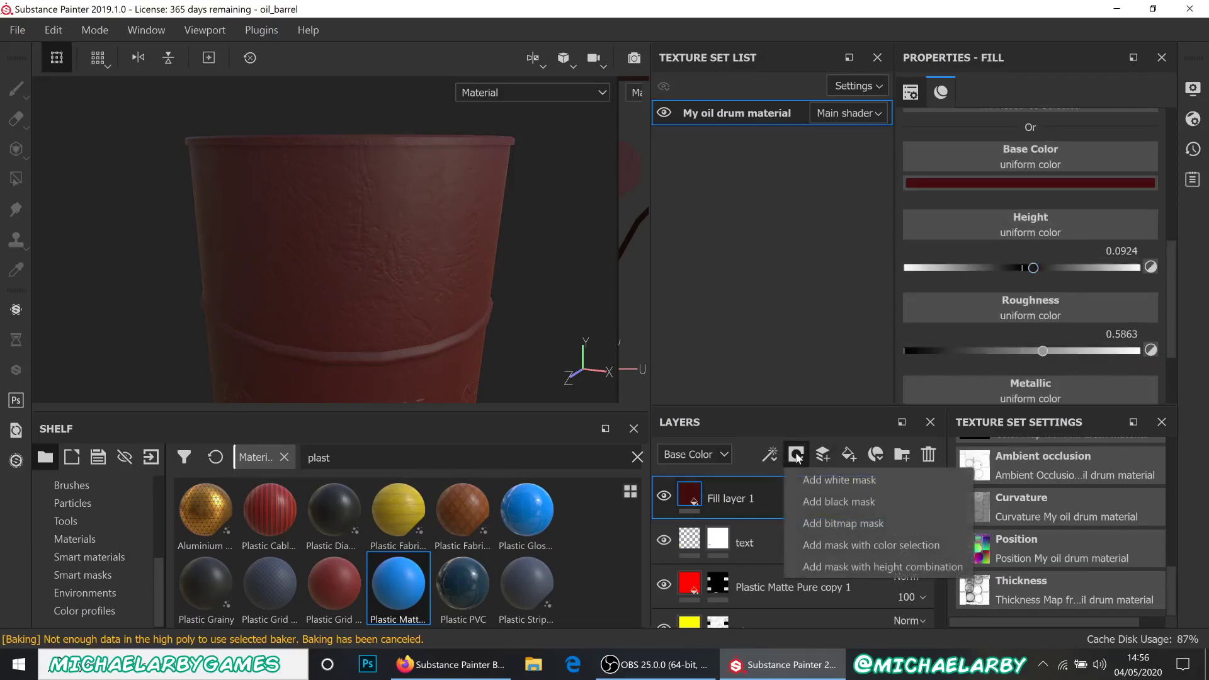
left_click(835, 501)
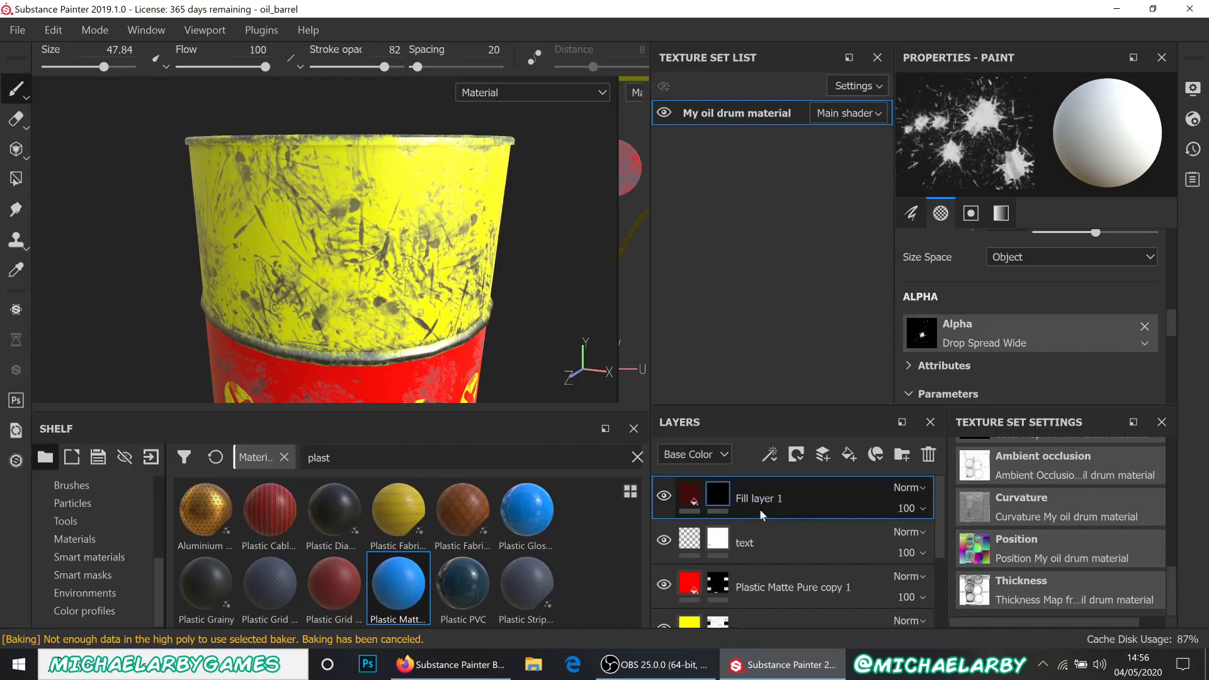
- Set the mask brush's alpha to Drips Top
left_click(1100, 343)
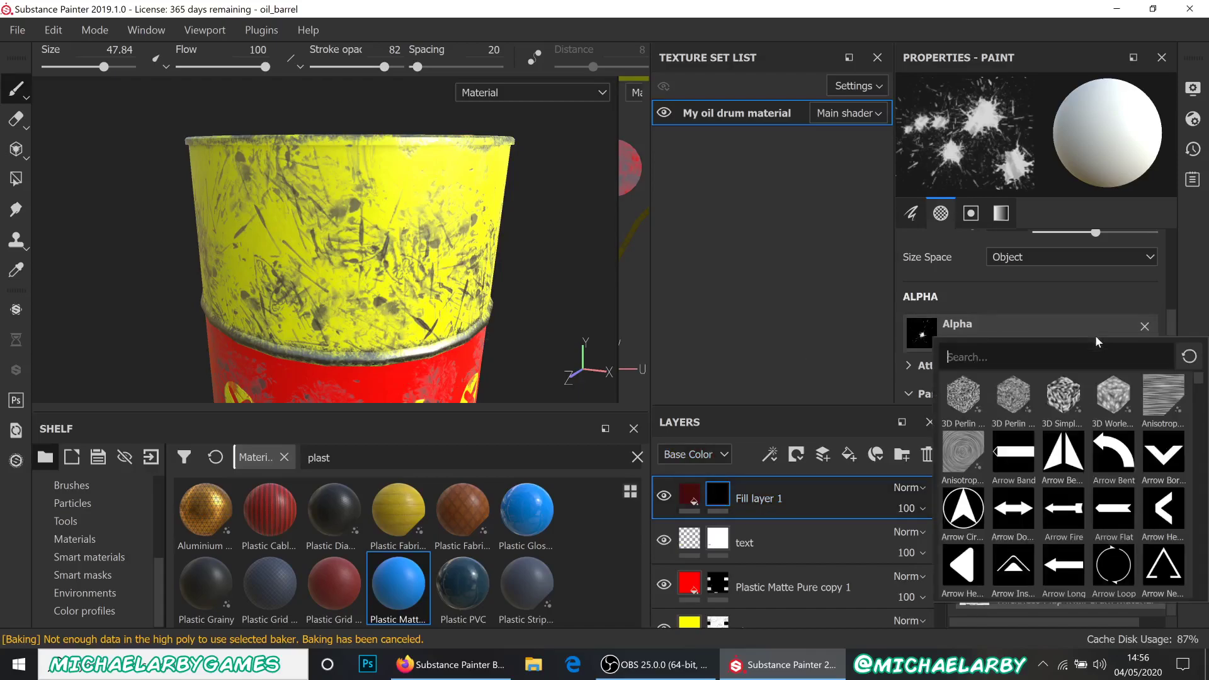
scroll(1096, 462, "down", 10)
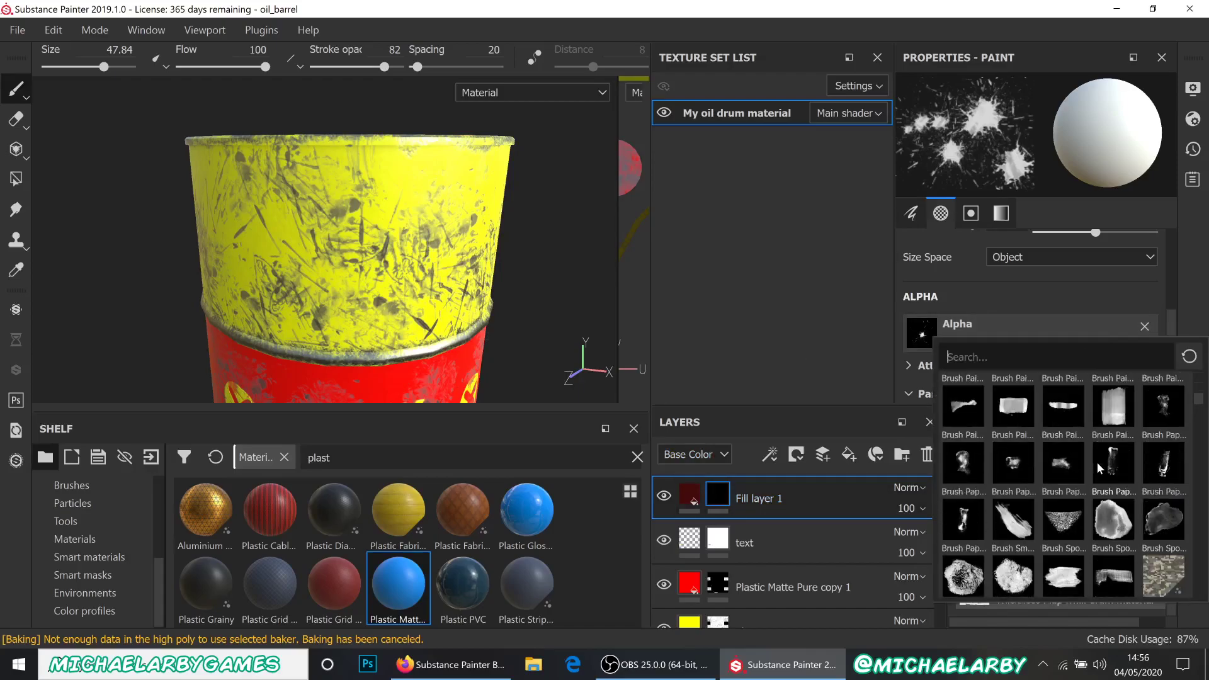
scroll(1098, 458, "down", 8)
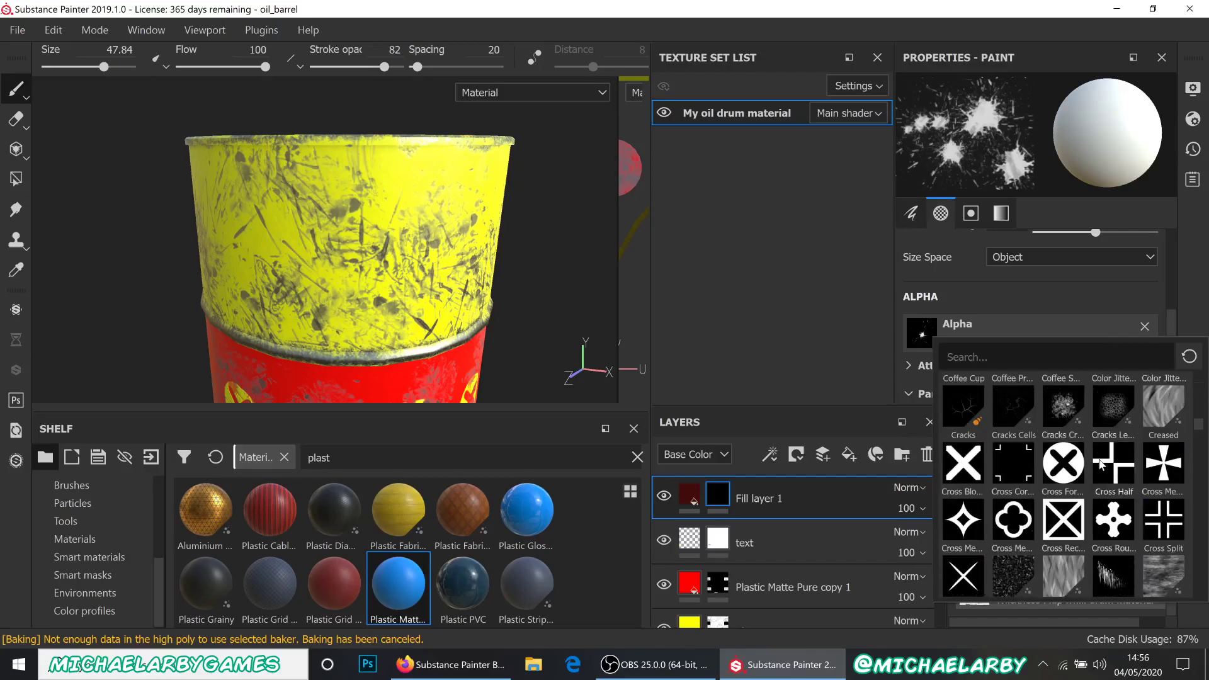
scroll(1100, 464, "down", 6)
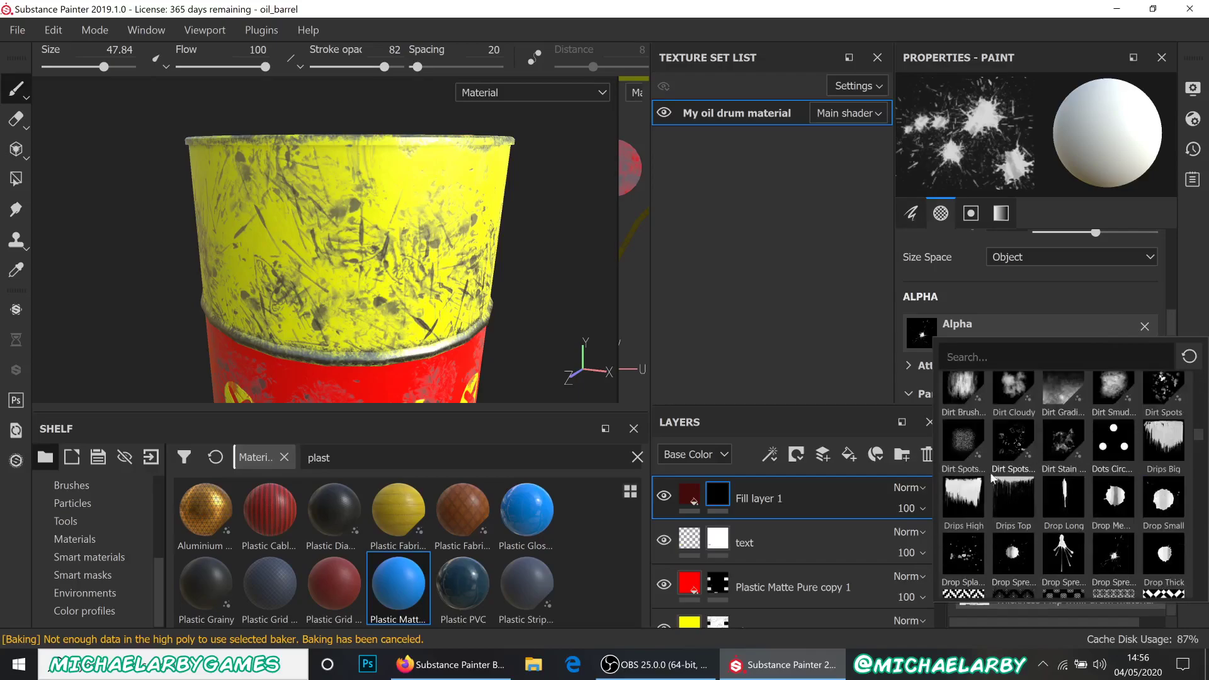
left_click(1018, 498)
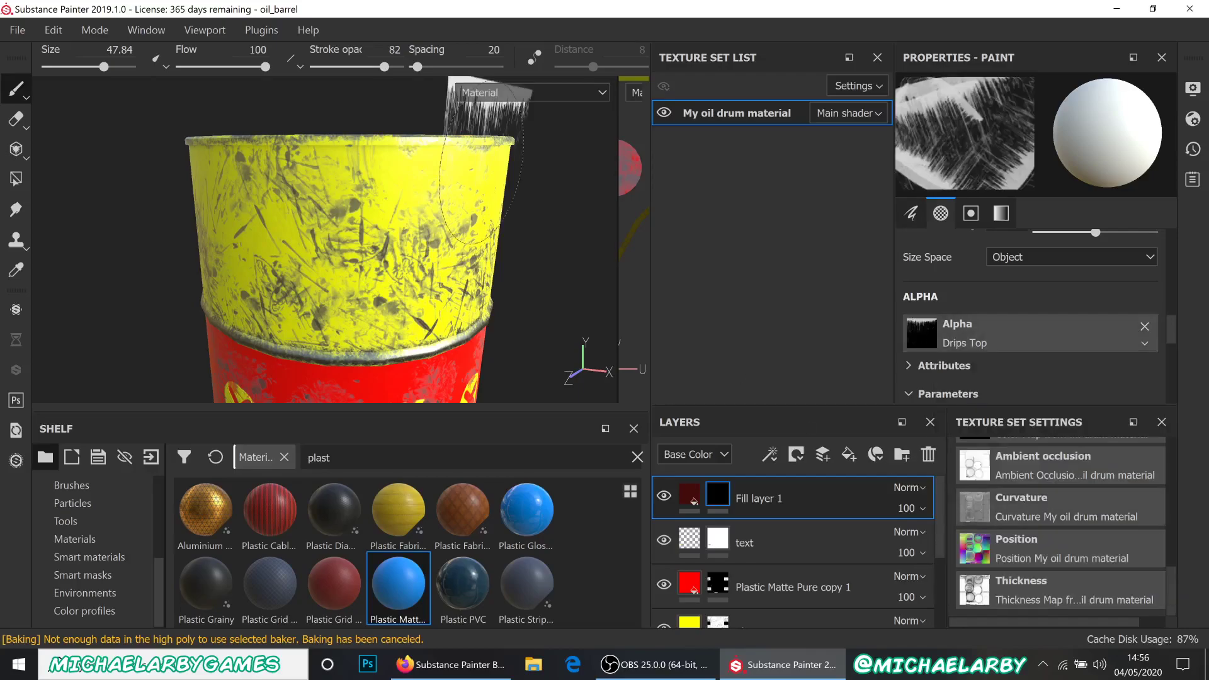
- Undo the test drip stroke near the rim and set the brush's angle jitter to 0
mouse_move(404, 234)
left_mouse_down()
mouse_move(398, 228)
mouse_move(431, 251)
mouse_move(457, 246)
mouse_move(444, 222)
left_mouse_up()
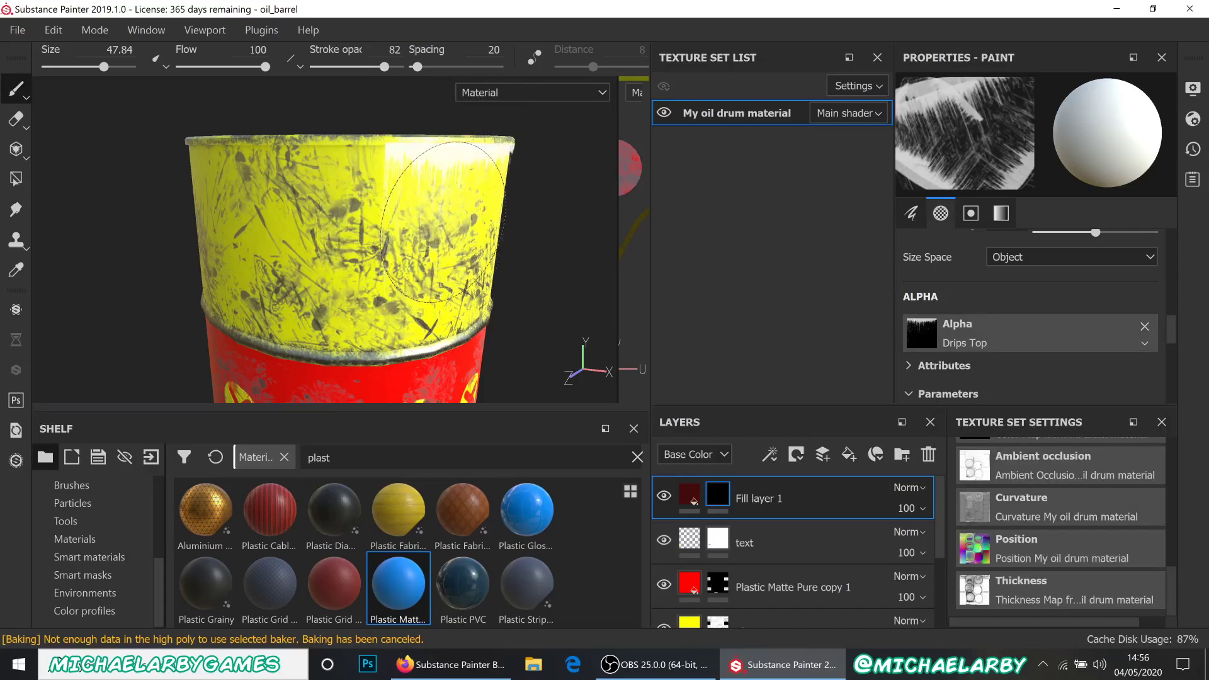
key("ctrl+z")
scroll(992, 294, "down", 5)
scroll(992, 295, "up", 3)
scroll(992, 294, "down", 1)
scroll(992, 294, "down", 3)
left_click(1070, 354)
left_click_drag(1070, 354, 871, 363)
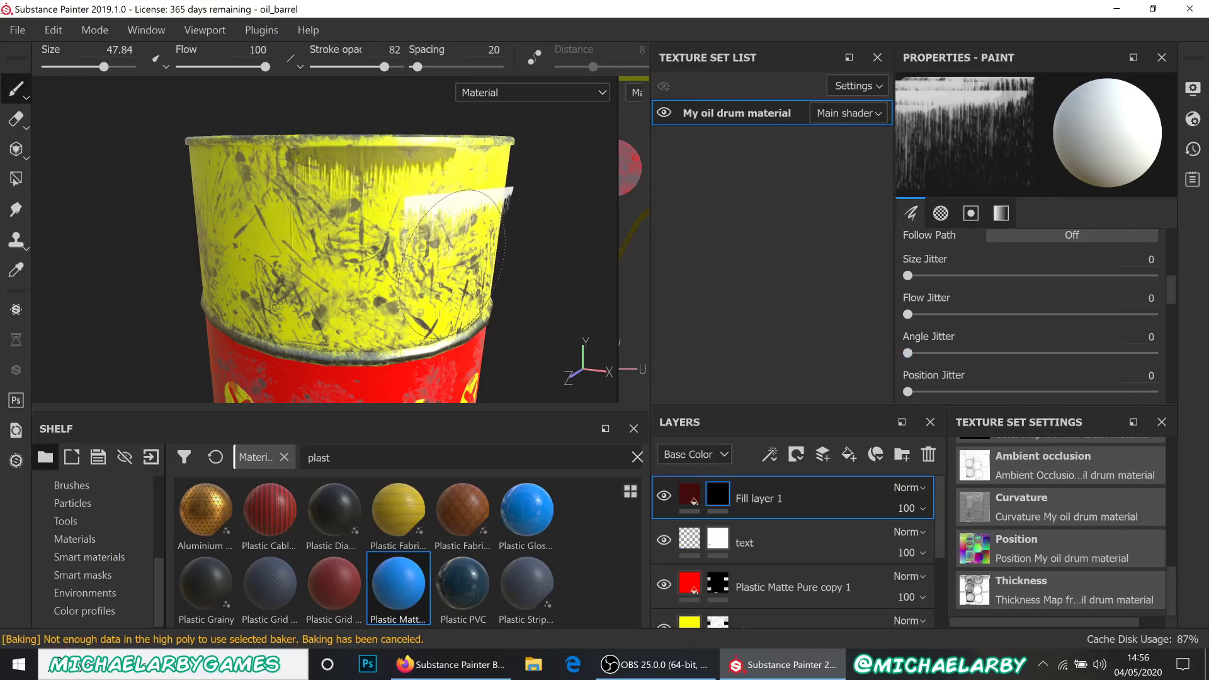
- Set the brush's stroke opacity to 100
left_click_drag(471, 260, 365, 247, "alt")
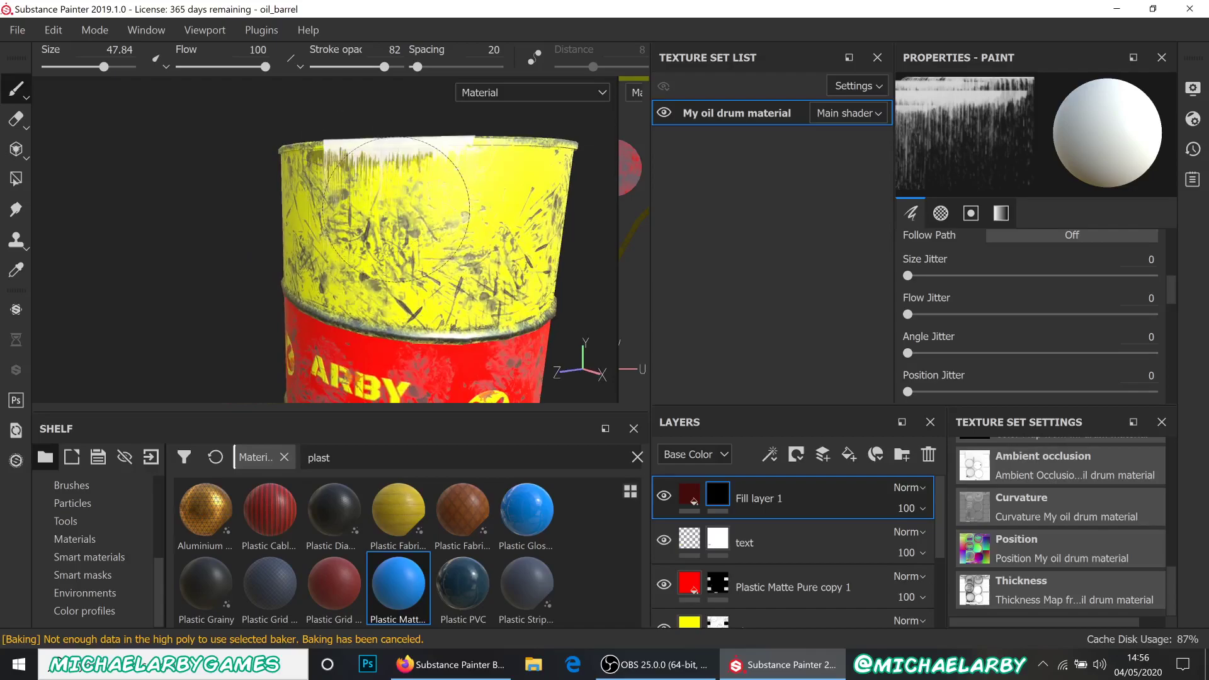
scroll(1025, 337, "up", 5)
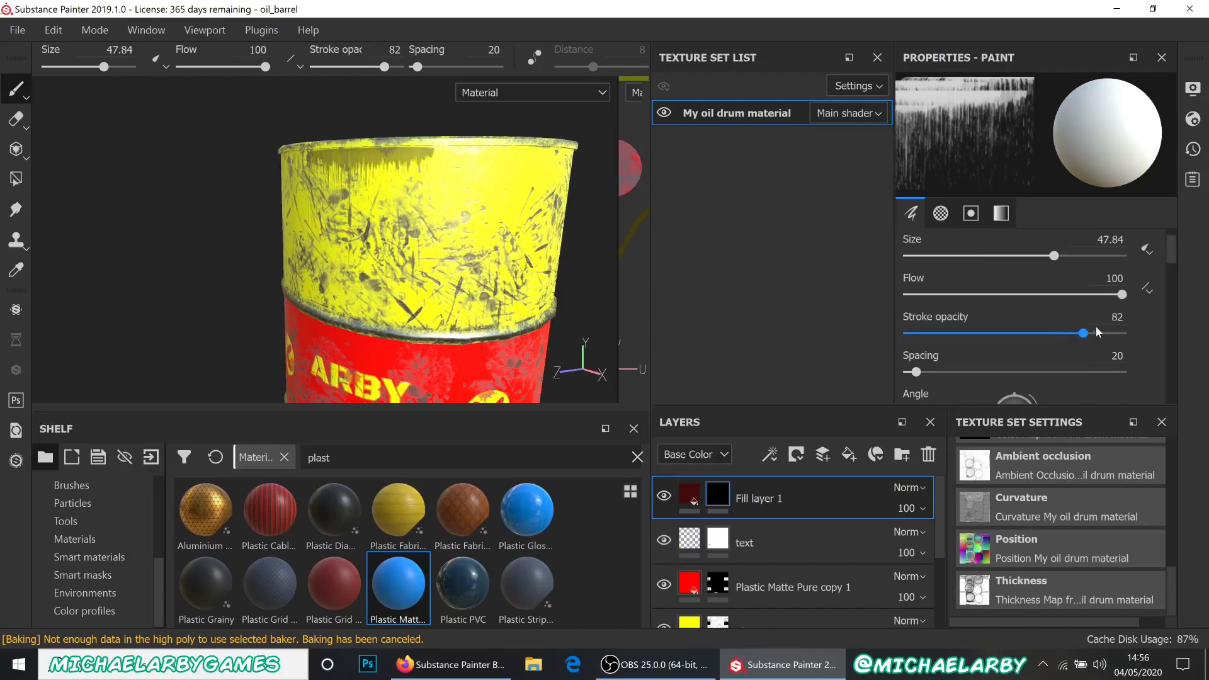
left_click_drag(1087, 332, 1133, 331)
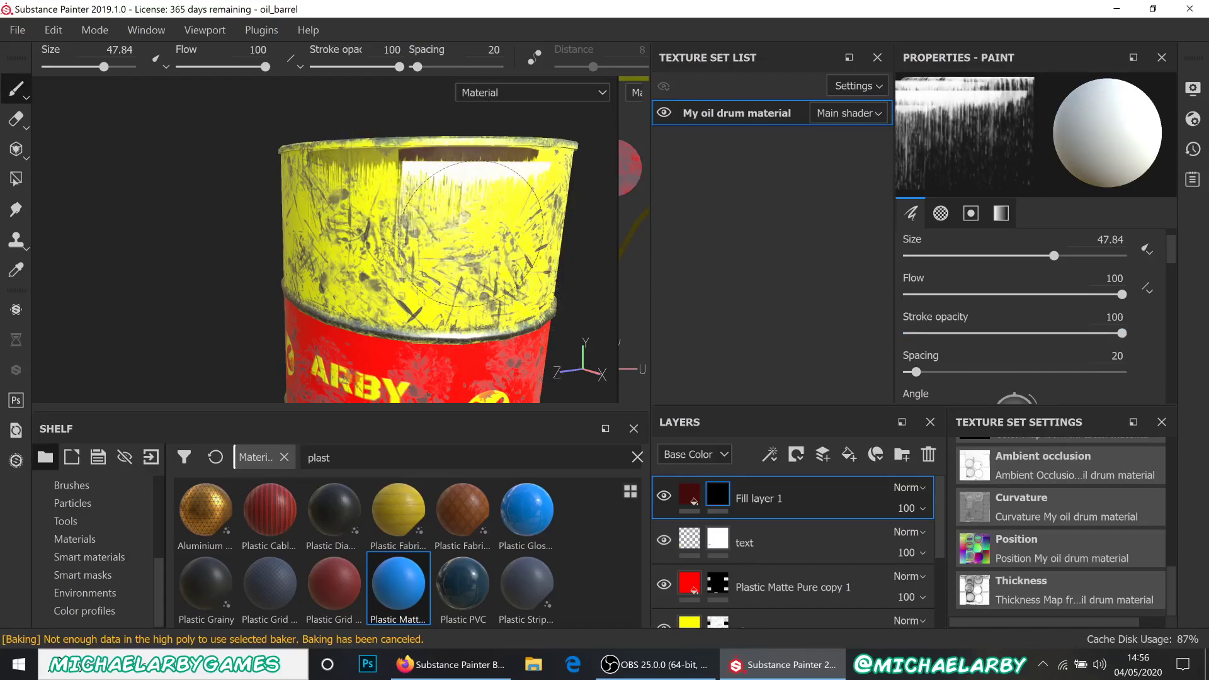
- Stamp drips side by side on the fill layer's mask, just below the barrel's upper rim above the ARBY lettering
scroll(494, 207, "up", 1)
mouse_move(473, 262)
middle_mouse_down("alt")
mouse_move(310, 294)
mouse_move(289, 315)
middle_mouse_up("alt")
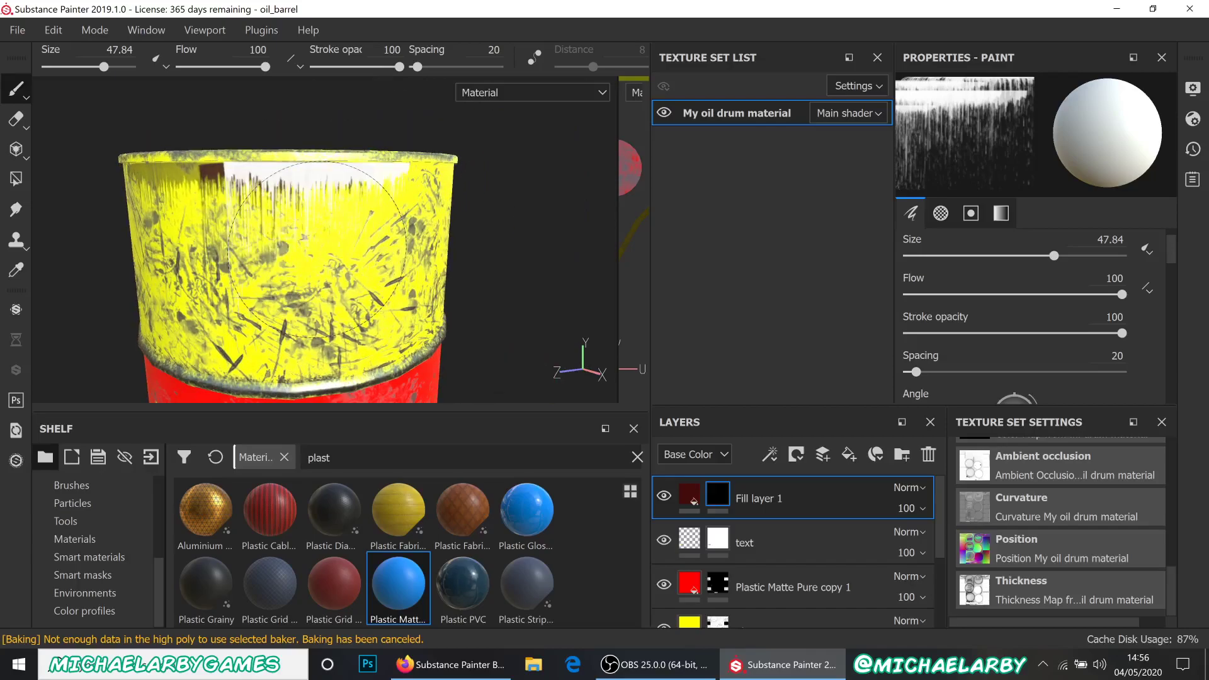
scroll(392, 240, "up", 1)
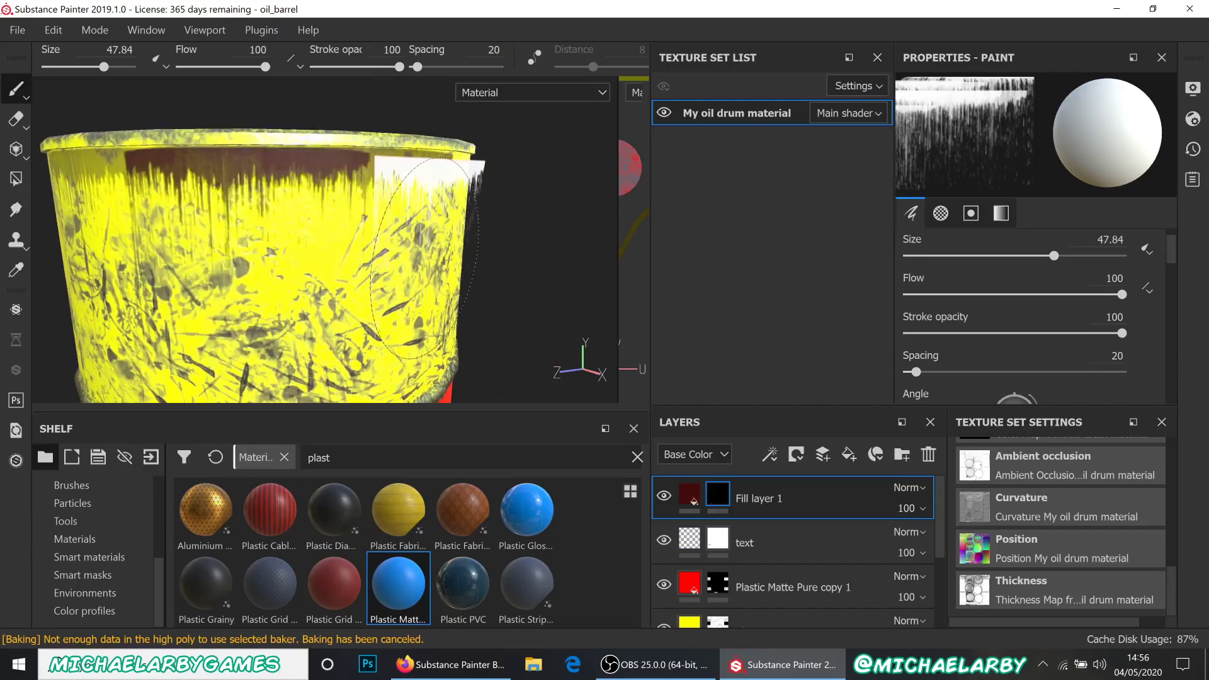
scroll(183, 267, "down", 5)
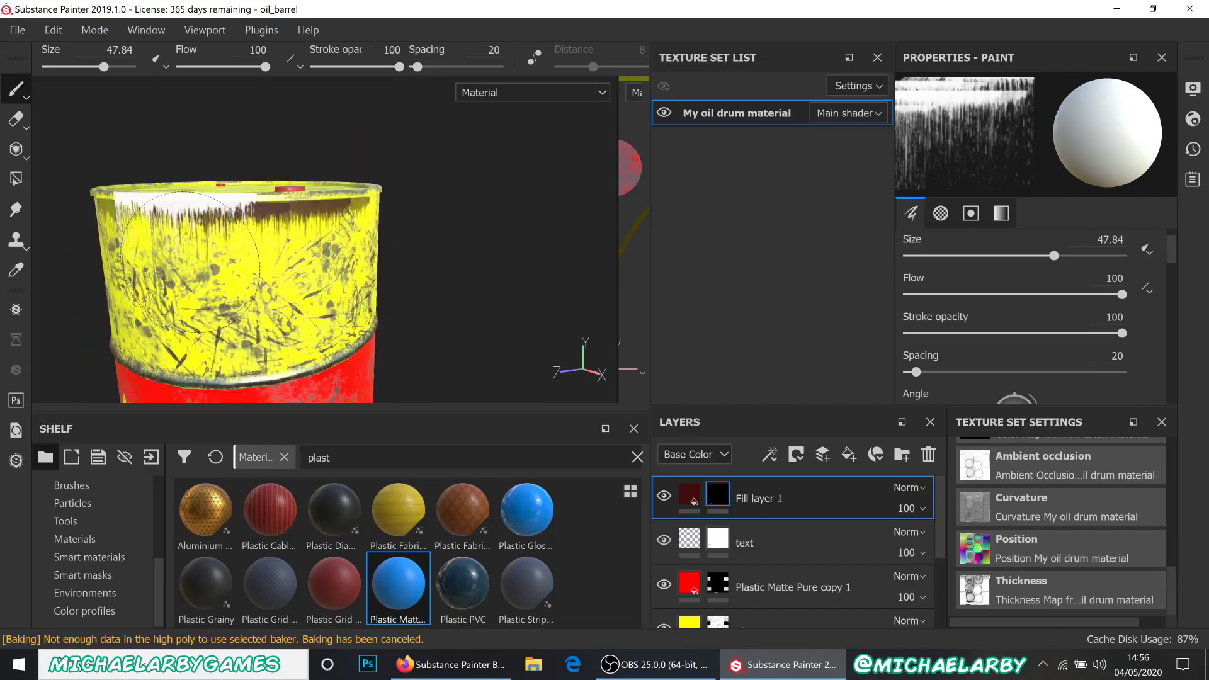
scroll(318, 233, "up", 3)
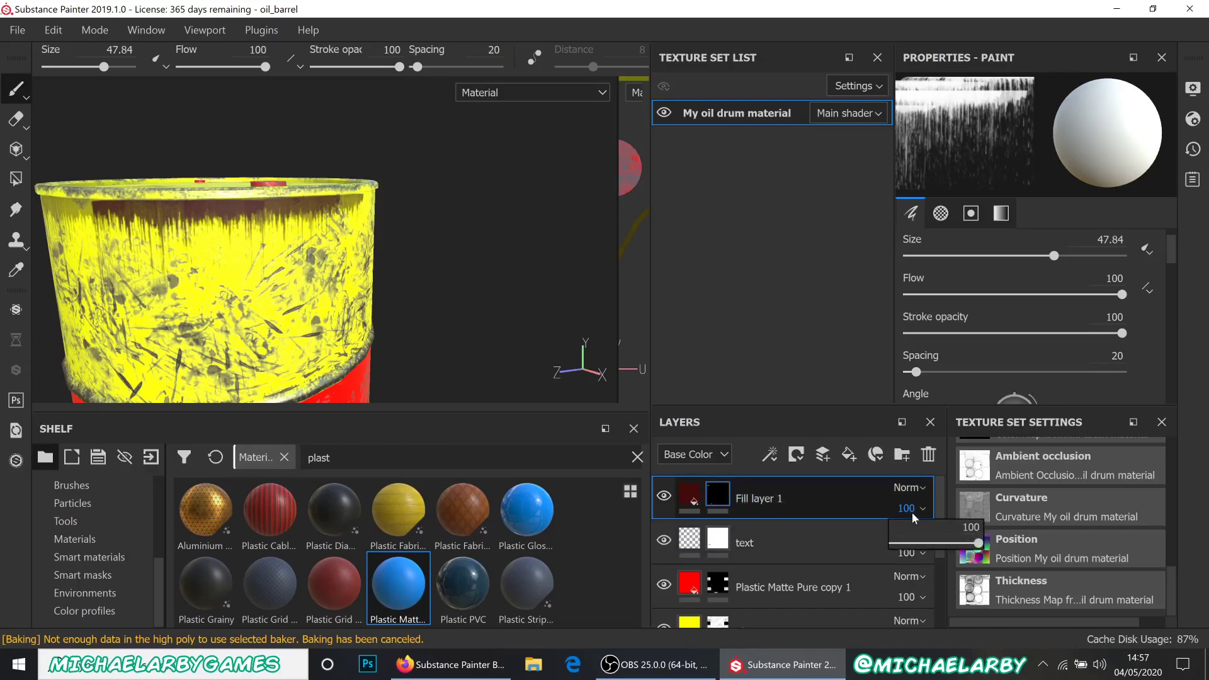
- Set the dark red fill layer's opacity to 77
left_click(936, 539)
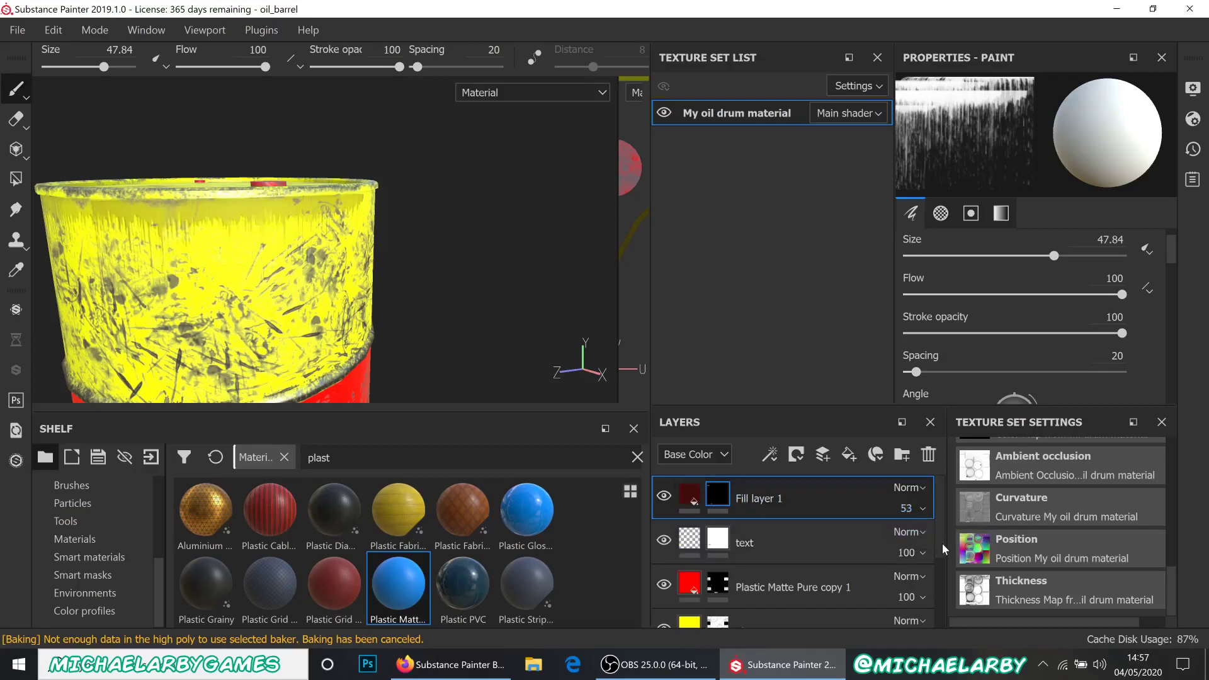
left_click(923, 508)
left_click_drag(942, 546, 957, 548)
- Continue the mask drips further around the barrel just below the upper rim
scroll(414, 195, "down", 4)
scroll(414, 195, "up", 3)
mouse_move(463, 262)
left_mouse_down("alt")
mouse_move(330, 268)
mouse_move(393, 240)
left_mouse_up("alt")
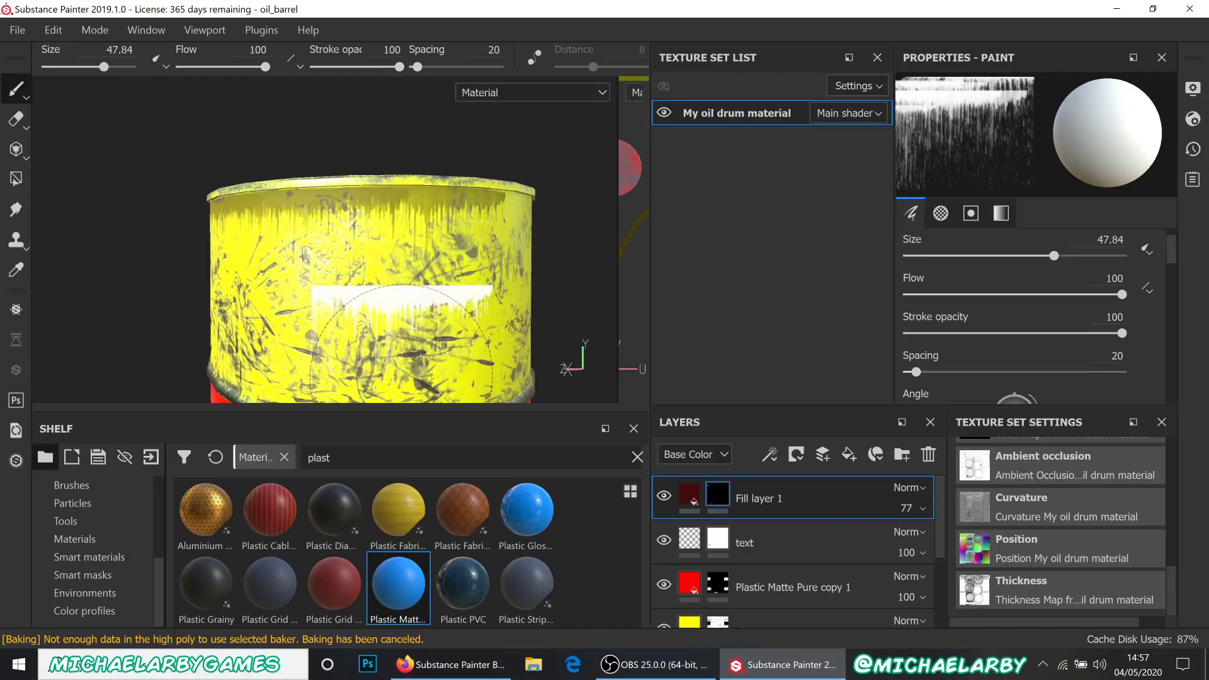
scroll(321, 271, "down", 3)
scroll(428, 255, "up", 4)
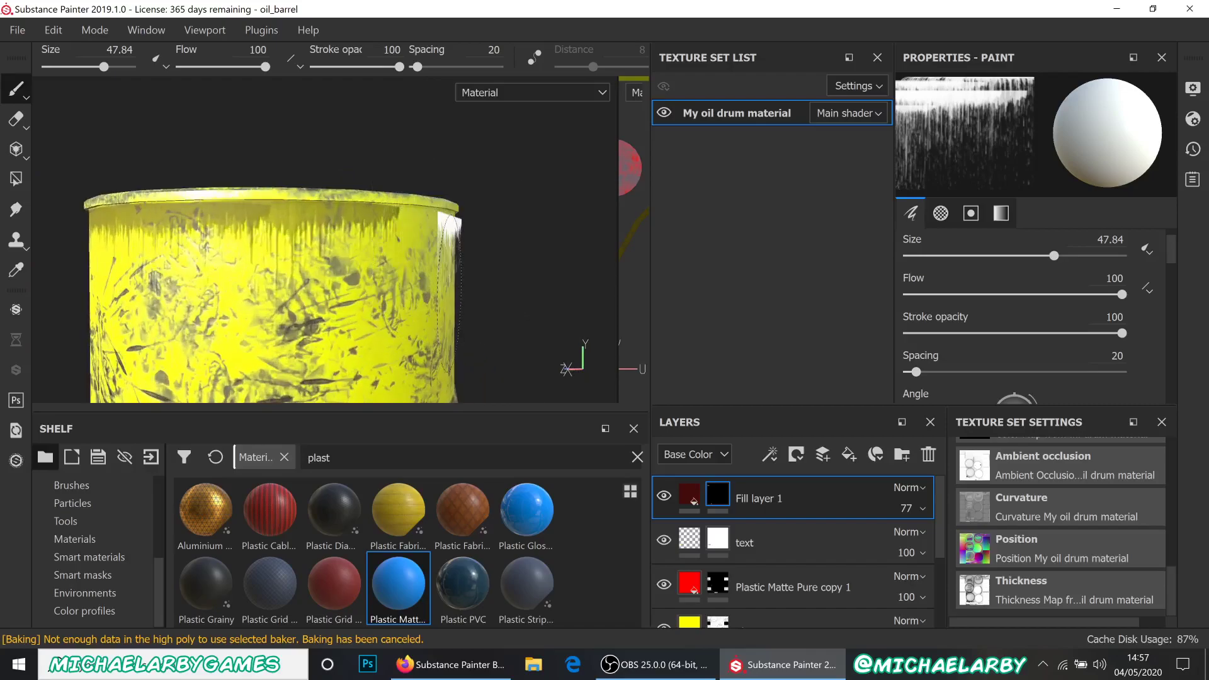
- Set the brush angle to 359 so the drips line up with the barrel's rim
scroll(981, 320, "down", 3)
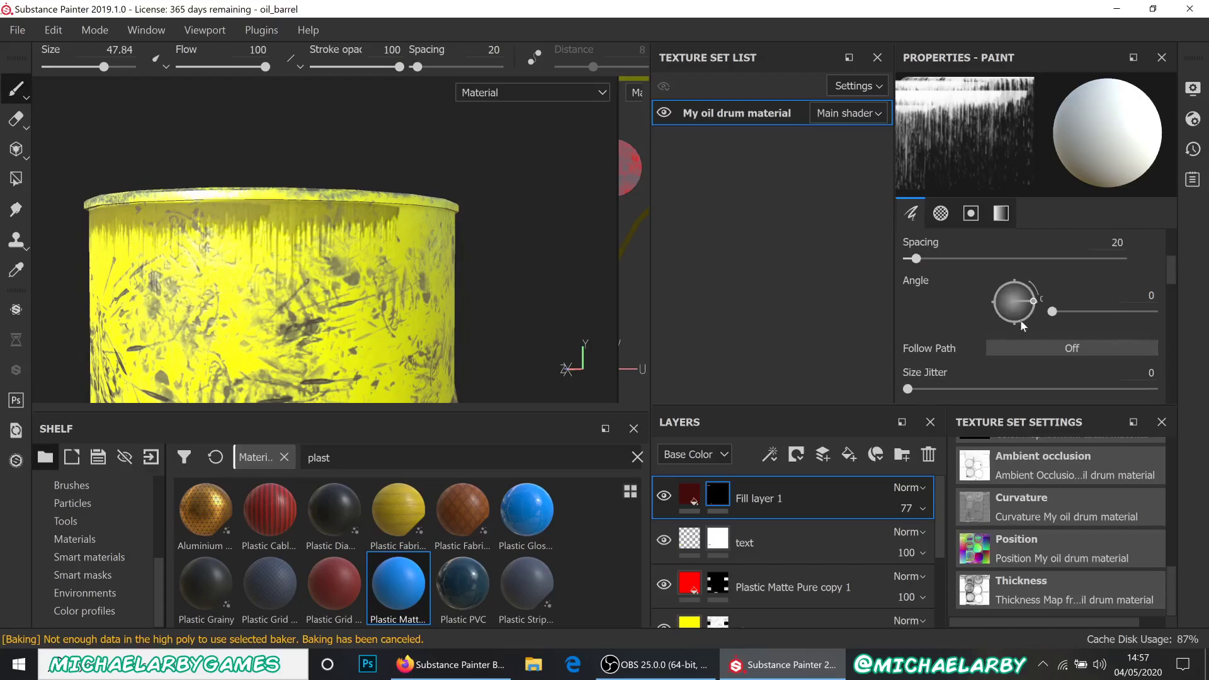
mouse_move(1034, 308)
left_mouse_down()
mouse_move(1015, 287)
mouse_move(1037, 304)
left_mouse_up()
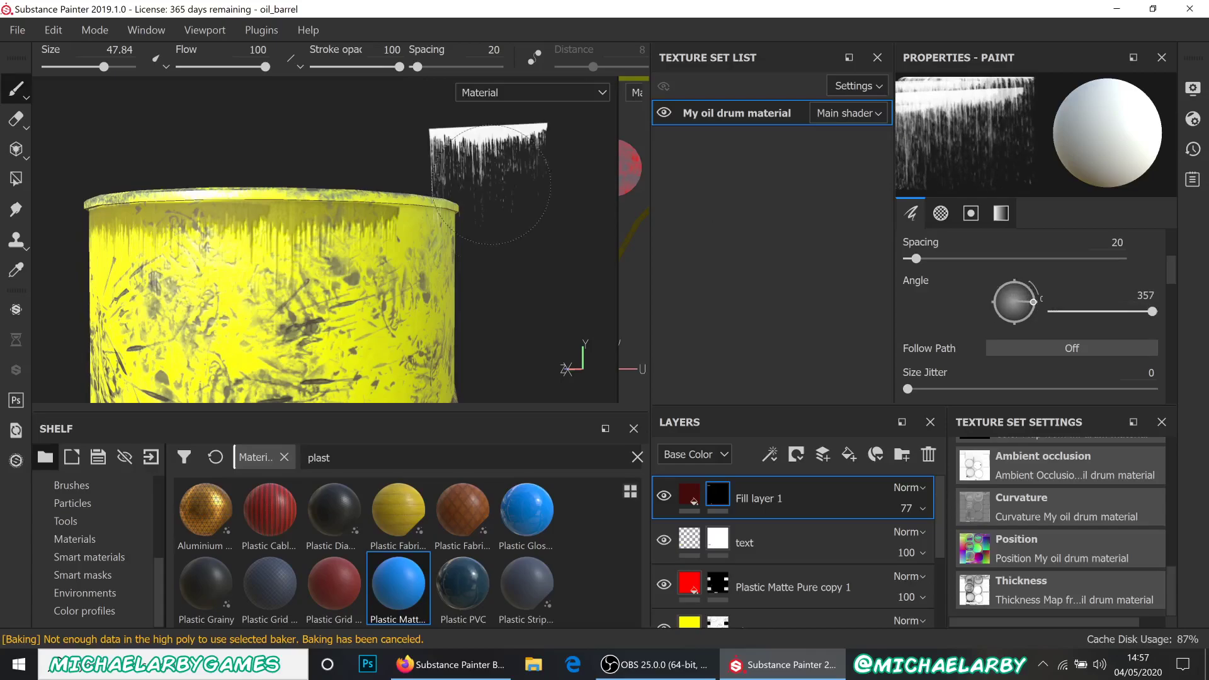
left_click_drag(447, 264, 371, 296, "alt")
scroll(372, 296, "down", 3)
middle_click_drag(371, 296, 441, 292, "alt")
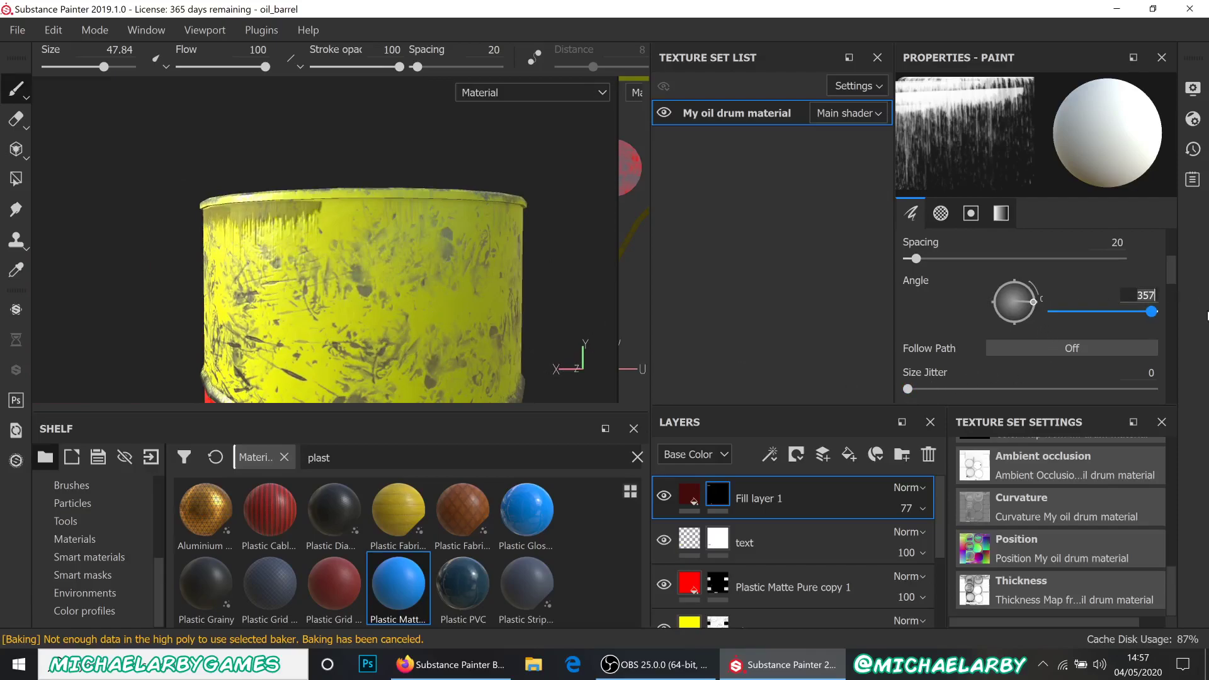
key("Return")
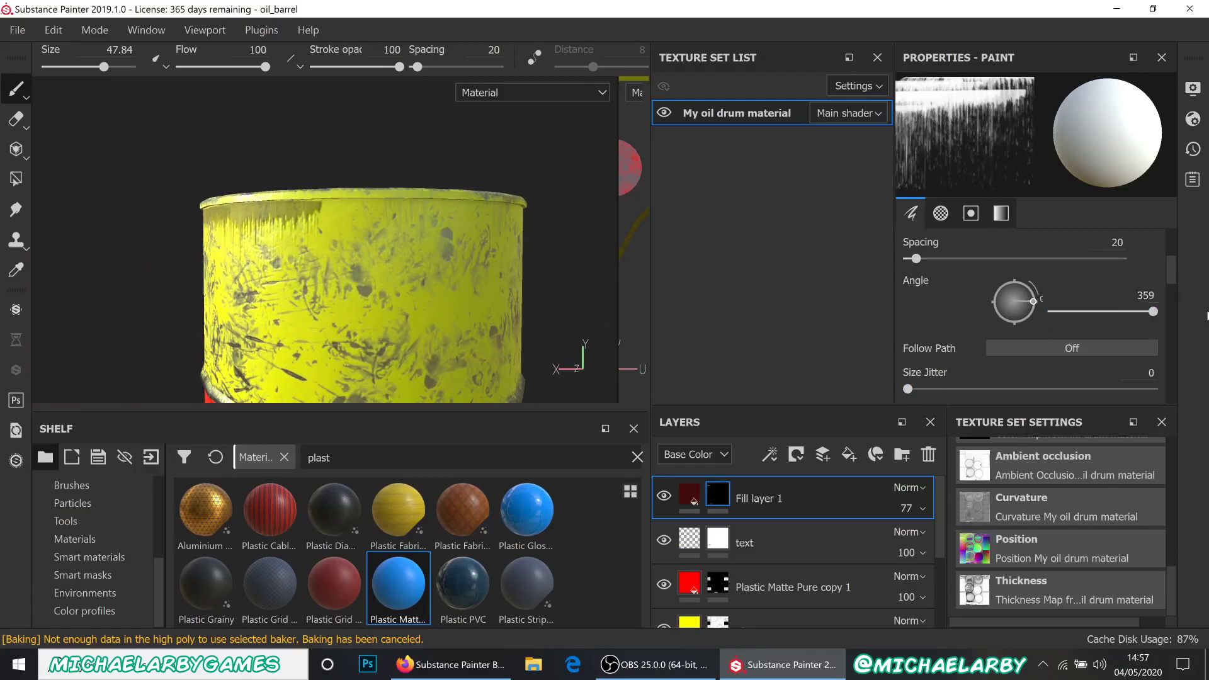
- Stamp drips on the mask around the rest of the barrel below the upper rim, orbiting until the ring closes
left_click(373, 282)
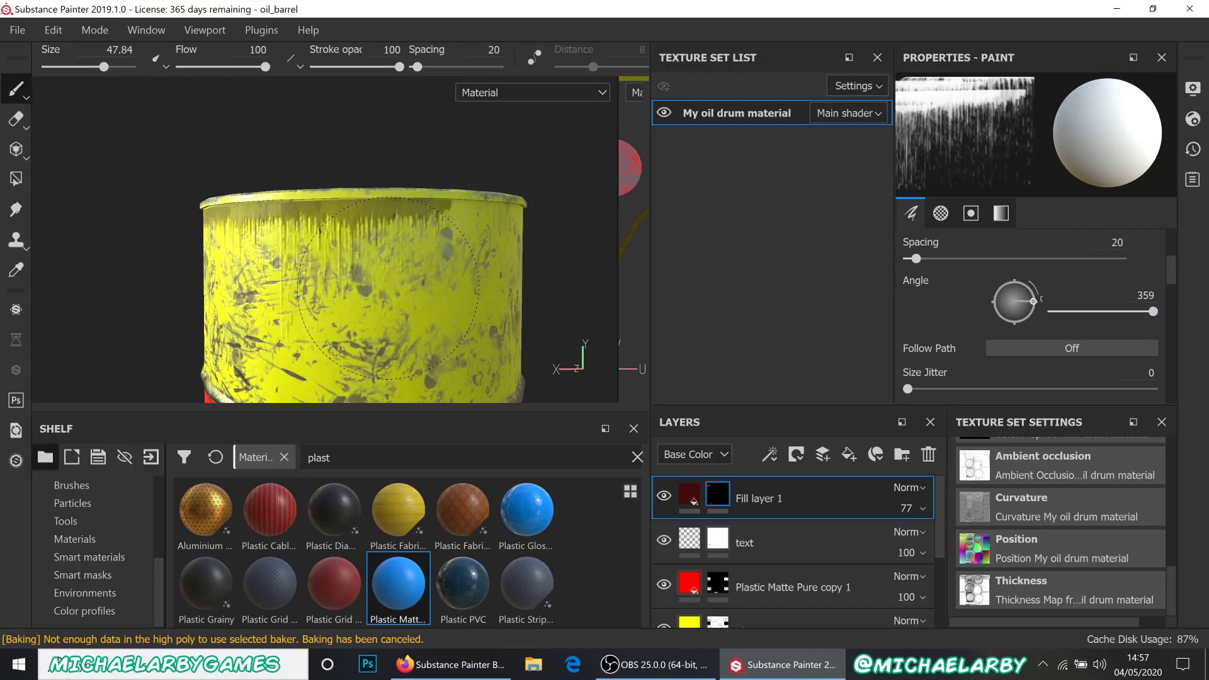
left_click_drag(480, 332, 372, 319, "alt")
scroll(532, 270, "up", 2)
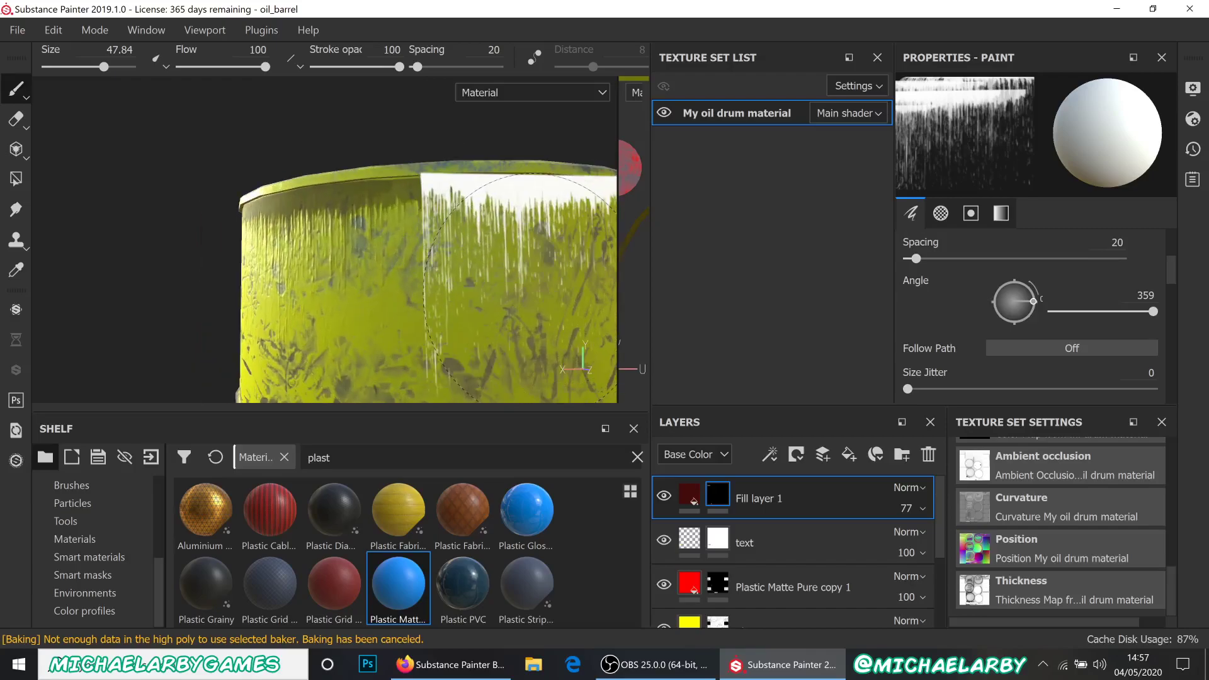
scroll(324, 284, "down", 3)
scroll(422, 309, "up", 3)
mouse_move(480, 291)
left_mouse_down("alt")
mouse_move(447, 308)
mouse_move(296, 327)
left_mouse_up("alt")
scroll(488, 232, "down", 2)
mouse_move(491, 237)
middle_mouse_down("alt")
mouse_move(294, 229)
mouse_move(167, 208)
middle_mouse_up("alt")
scroll(324, 220, "up", 1)
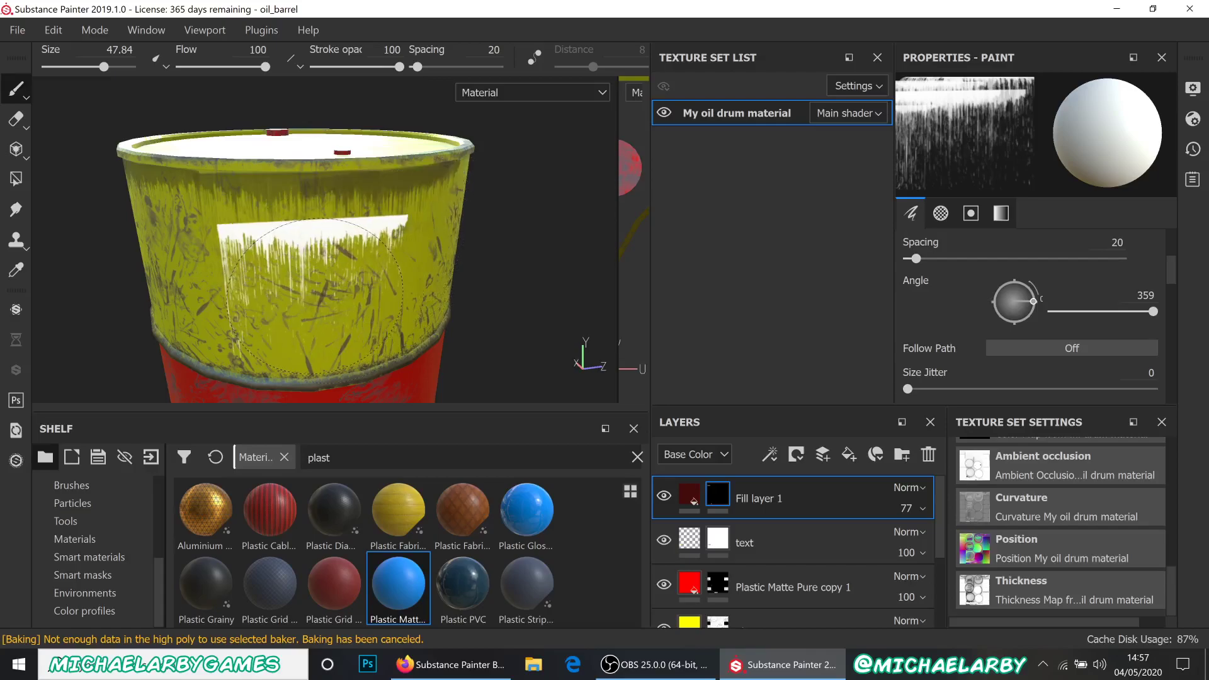
scroll(389, 293, "up", 2)
mouse_move(467, 278)
left_mouse_down("alt")
mouse_move(392, 281)
mouse_move(389, 267)
mouse_move(272, 250)
left_mouse_up("alt")
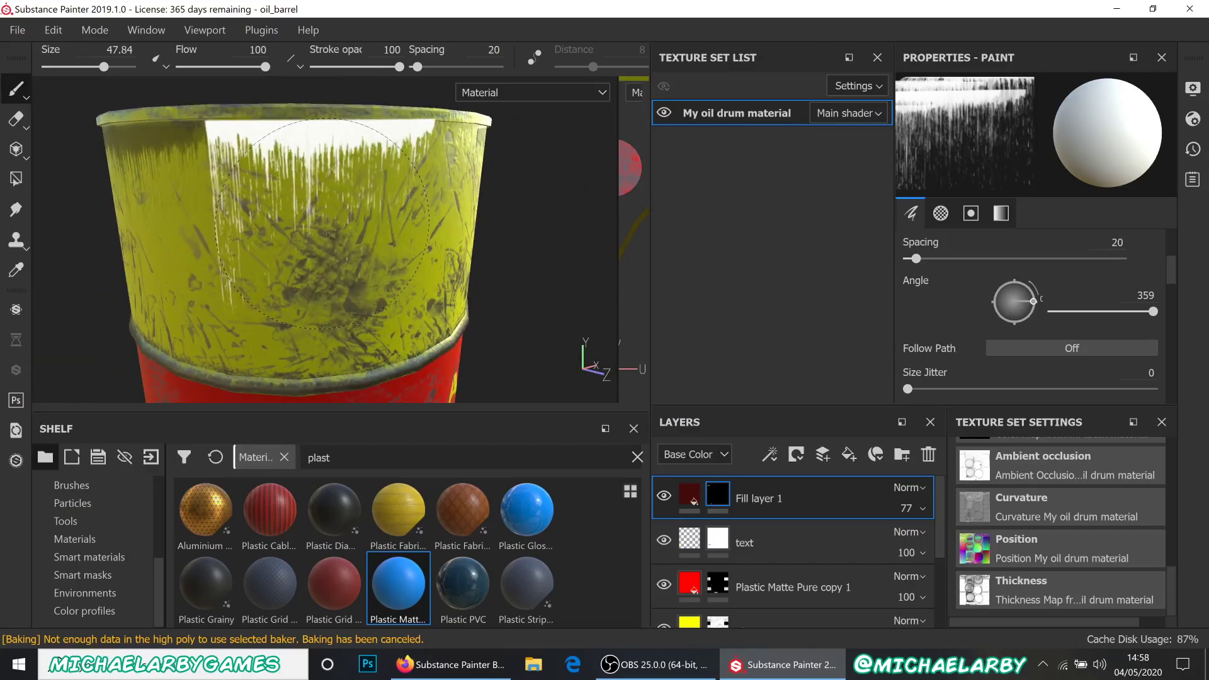
left_click_drag(420, 283, 302, 280, "alt")
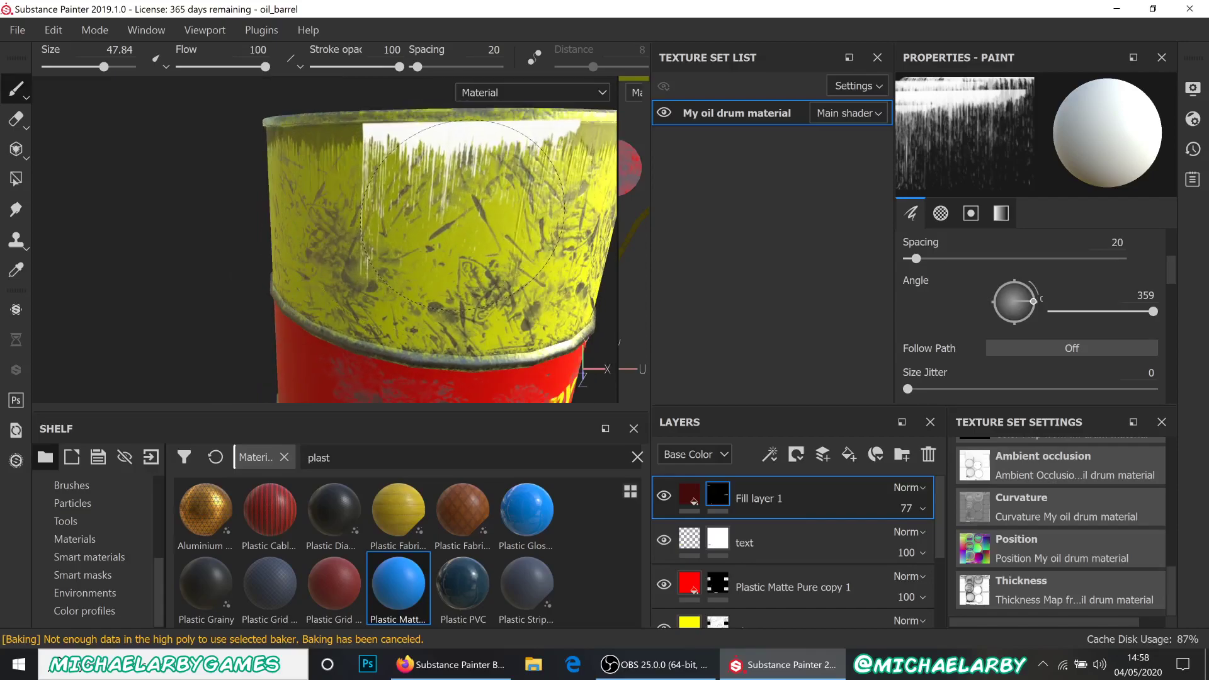
- Change the brush alpha from the drips texture to Brush Paint Line Drop
scroll(436, 228, "down", 3)
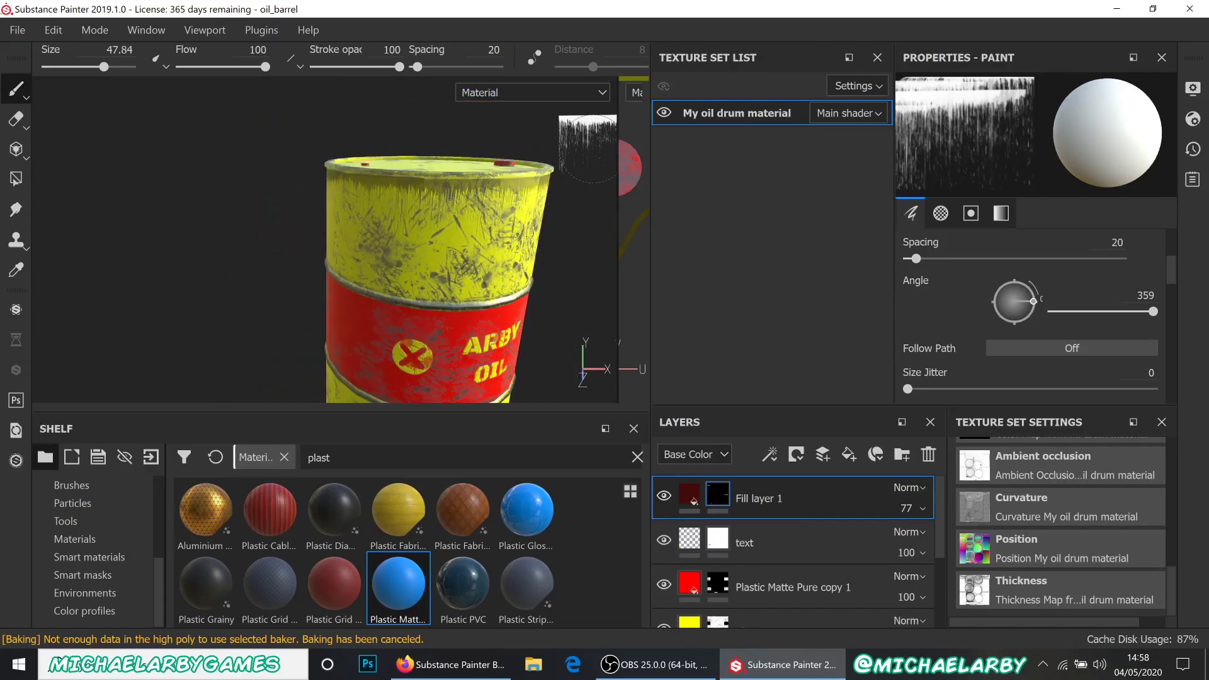
scroll(478, 260, "down", 2)
scroll(460, 309, "up", 5)
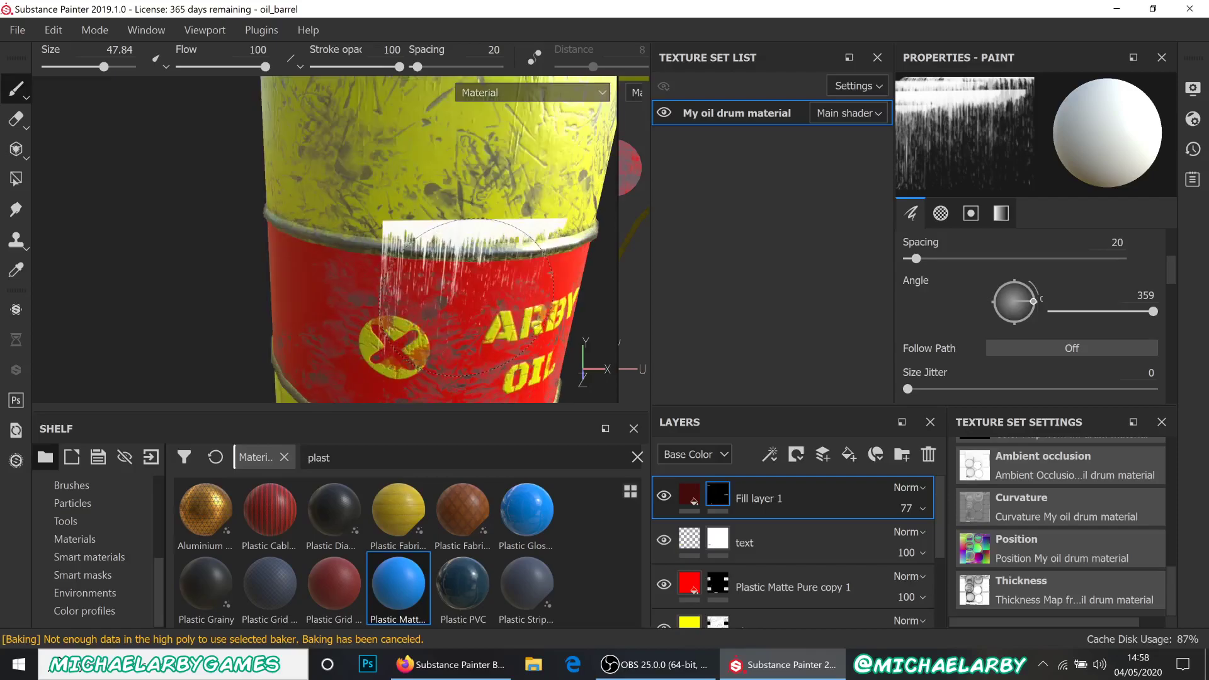
scroll(420, 213, "down", 3)
scroll(971, 240, "down", 3)
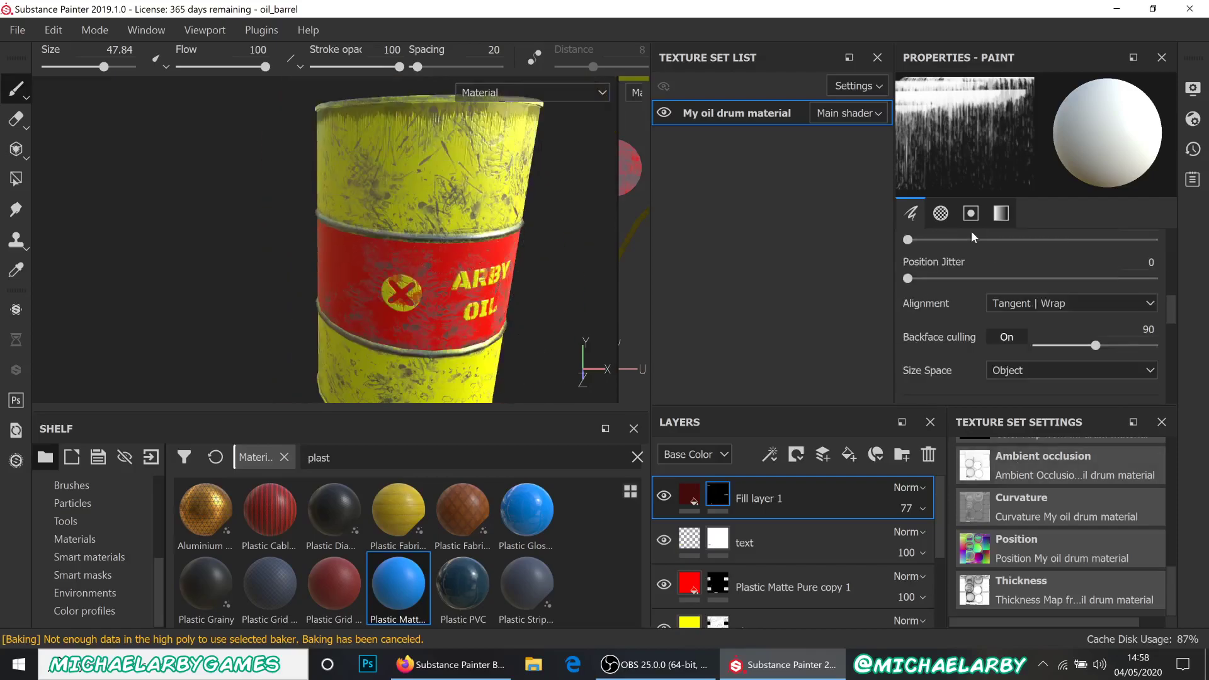
scroll(959, 274, "down", 4)
scroll(982, 279, "up", 3)
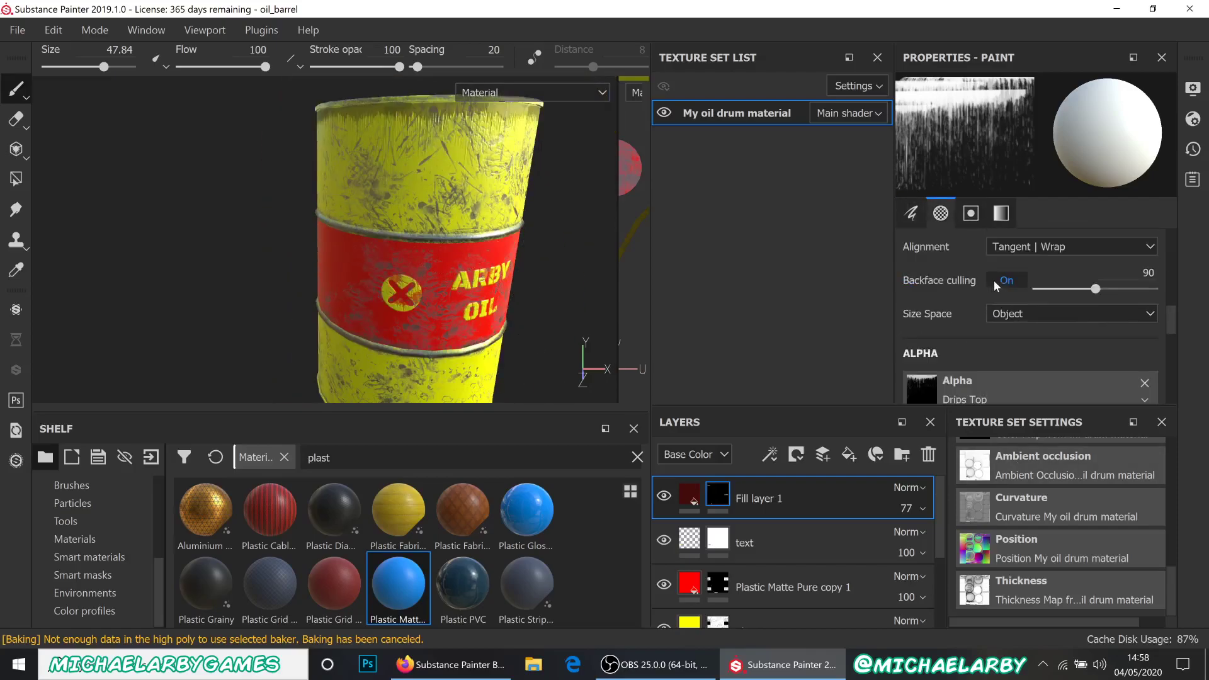
scroll(1027, 309, "down", 1)
left_click(1046, 330)
scroll(1038, 455, "down", 5)
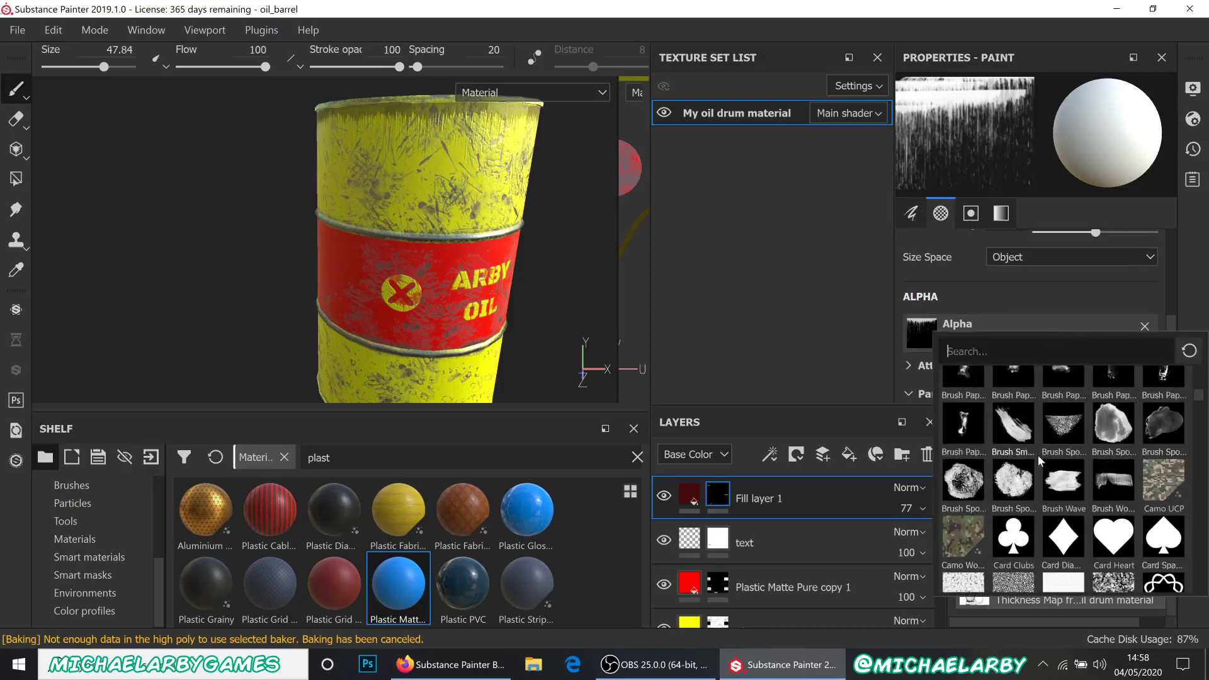
scroll(1136, 436, "up", 2)
scroll(1139, 434, "down", 2)
scroll(1138, 434, "up", 3)
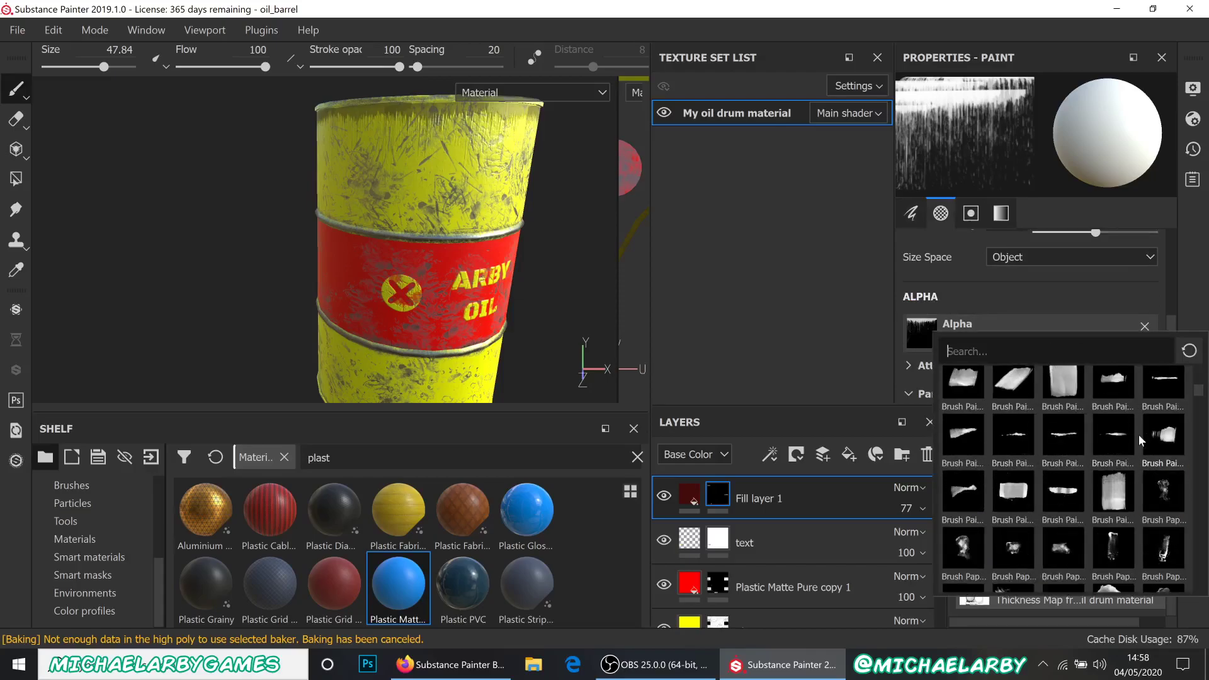
left_click(1067, 435)
- Stamp one paint line on the fill layer's mask on the barrel lid, beside the larger red cap
left_click_drag(405, 224, 328, 316, "alt")
scroll(384, 247, "up", 2)
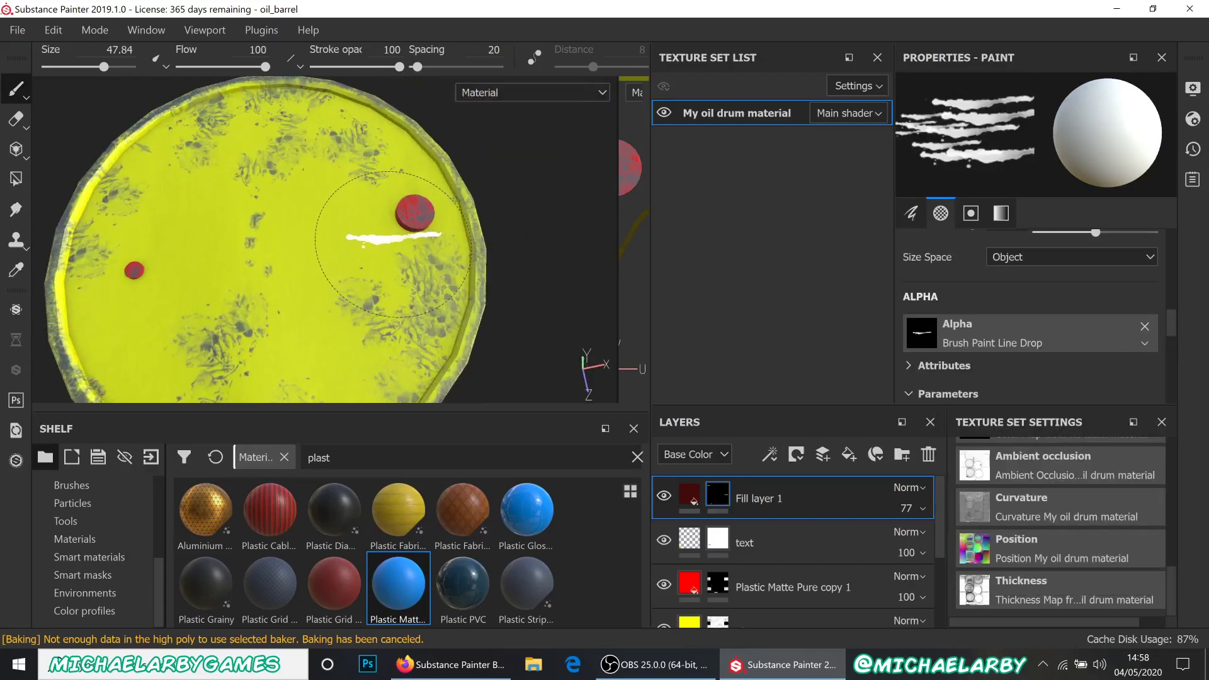
left_click(340, 213)
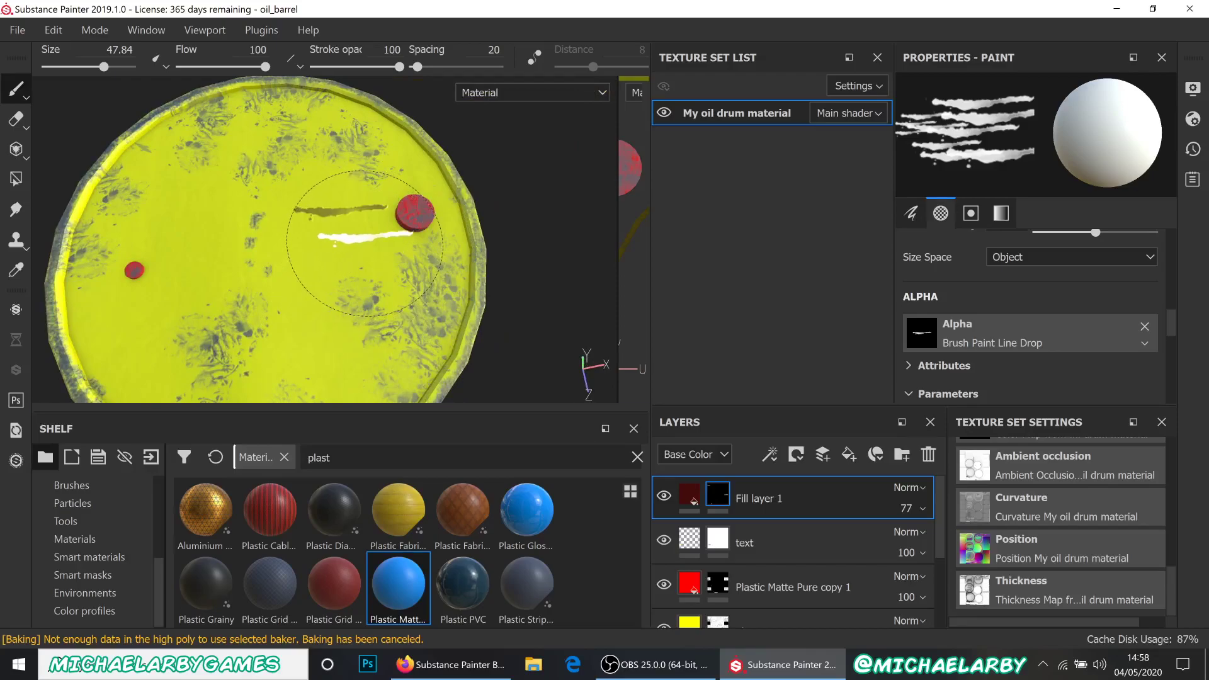
scroll(366, 243, "up", 4)
scroll(1023, 315, "up", 5)
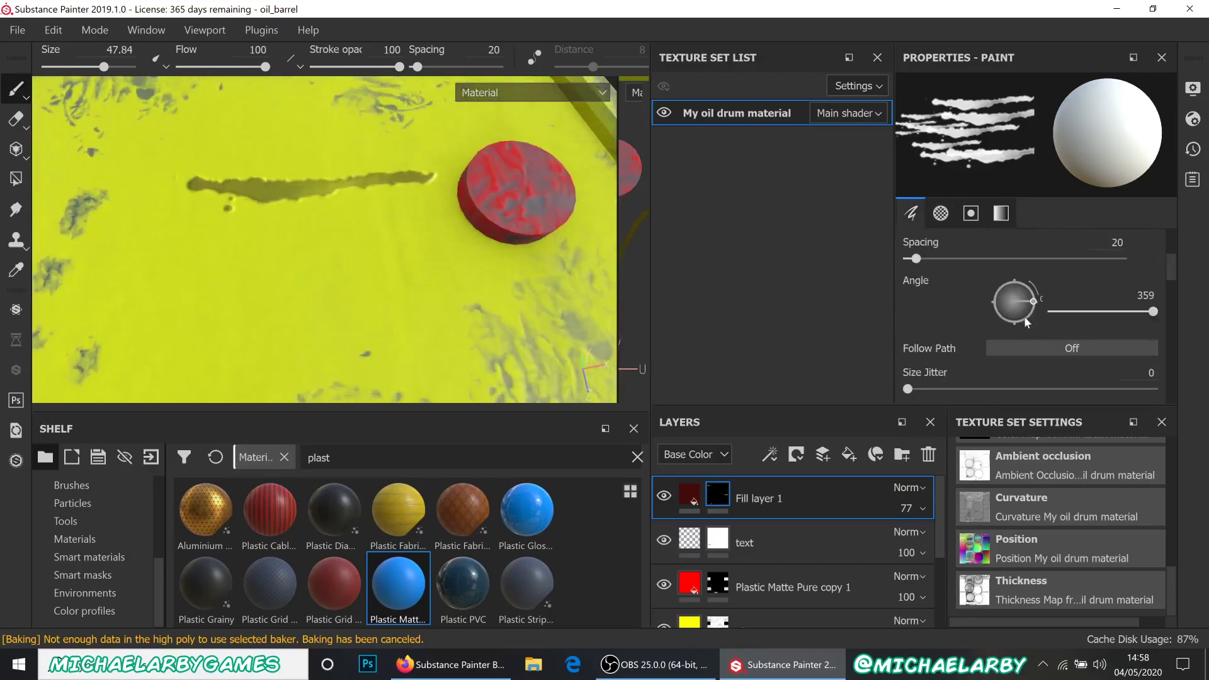
- Try a second paint line stamp just below the first one on the lid, and undo it
scroll(1030, 321, "down", 4)
scroll(1036, 312, "down", 4)
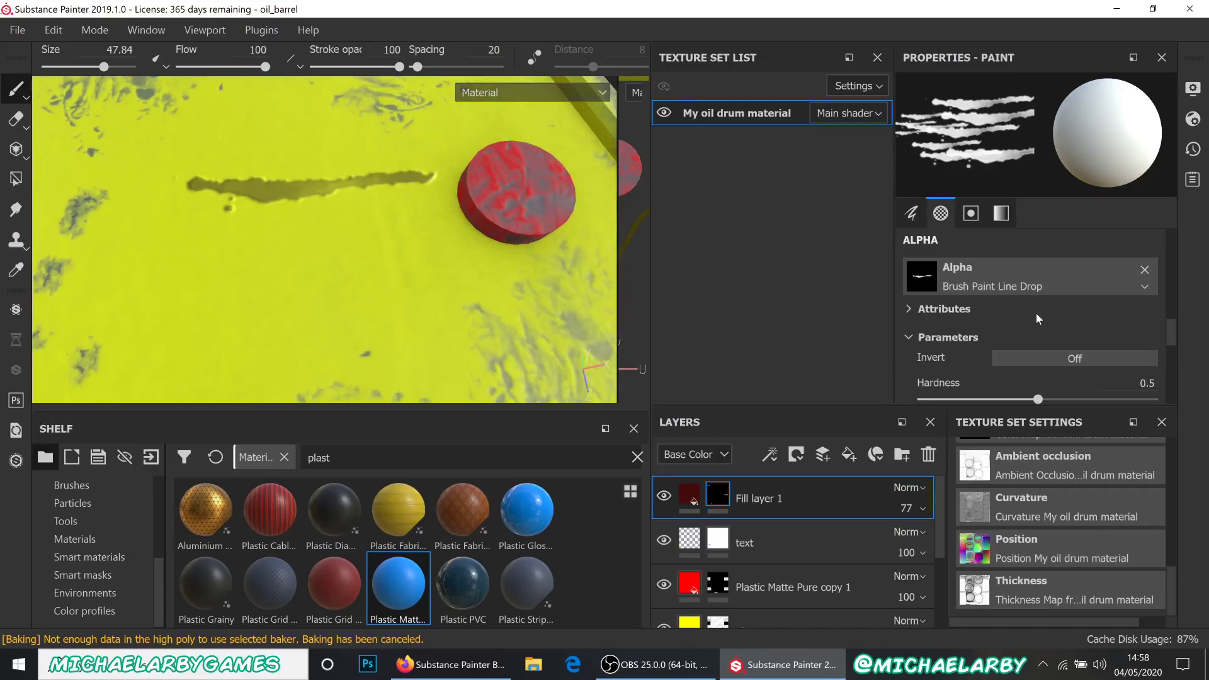
scroll(1038, 309, "up", 8)
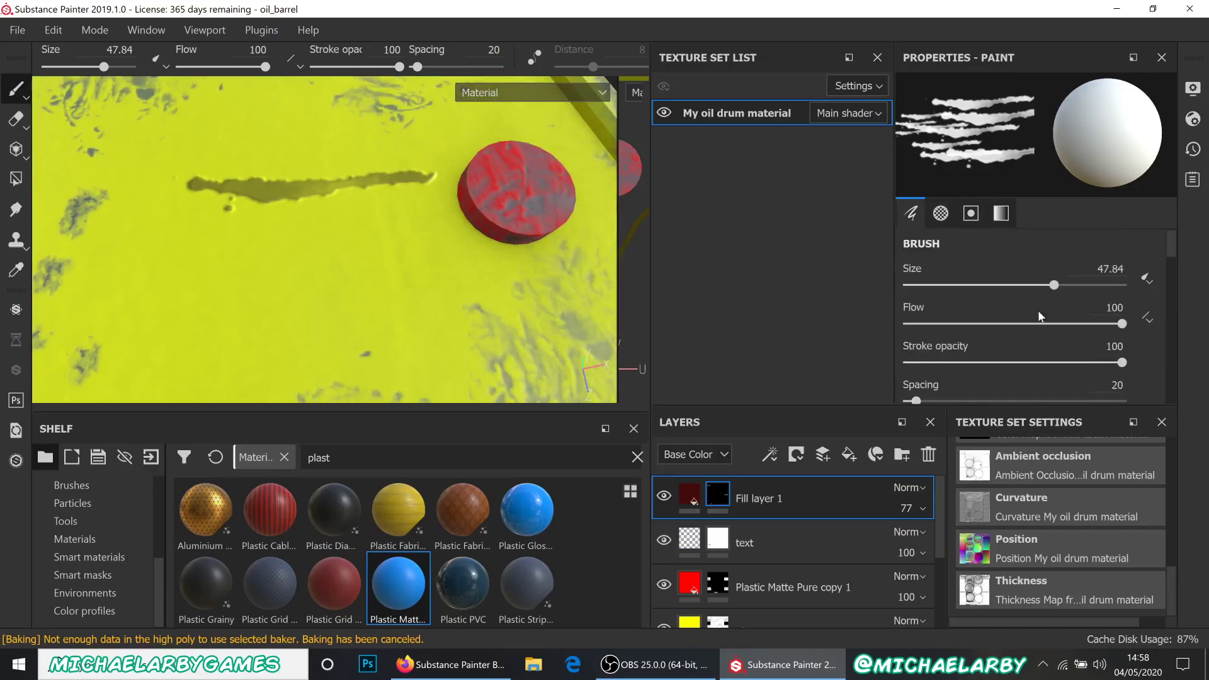
scroll(1063, 321, "down", 2)
scroll(1062, 321, "up", 2)
left_click(324, 294)
left_click(324, 294)
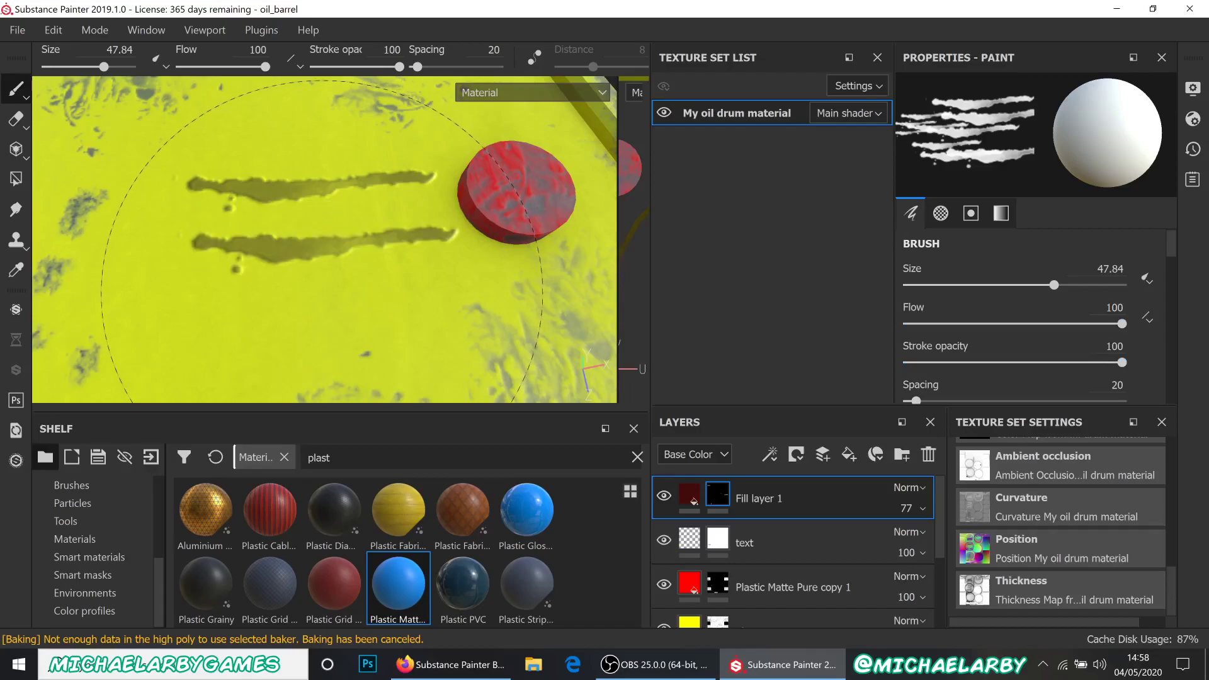
scroll(353, 280, "down", 4)
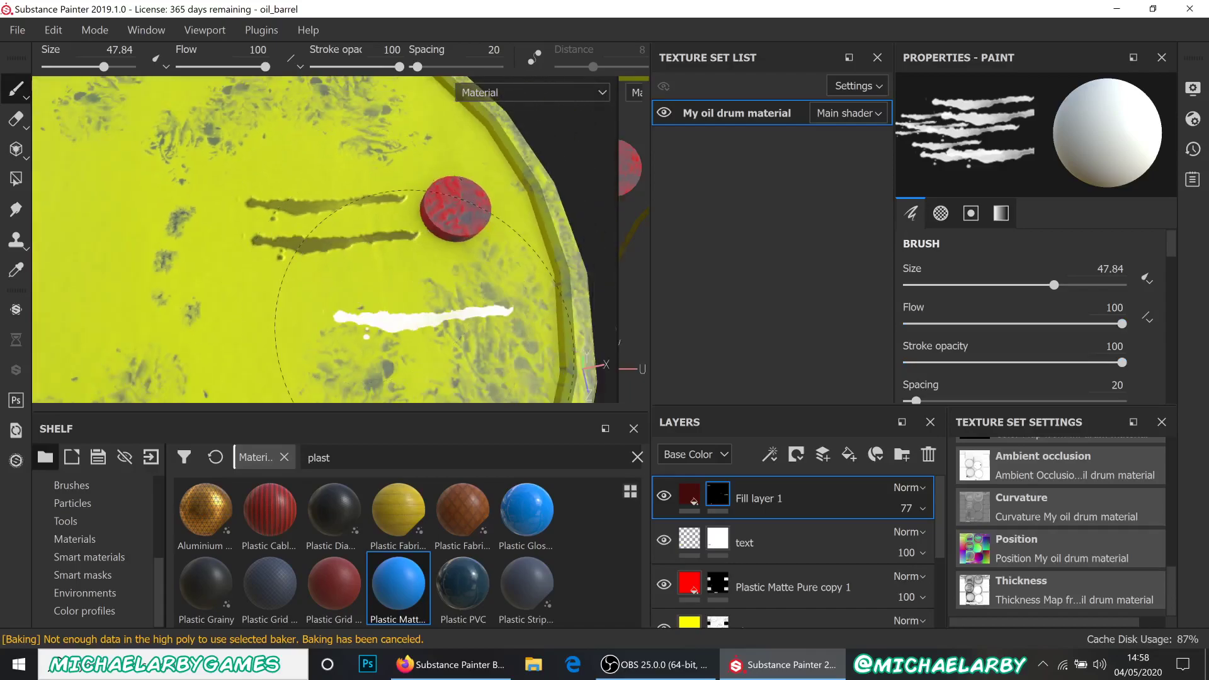
scroll(429, 346, "up", 1)
key("ctrl+z")
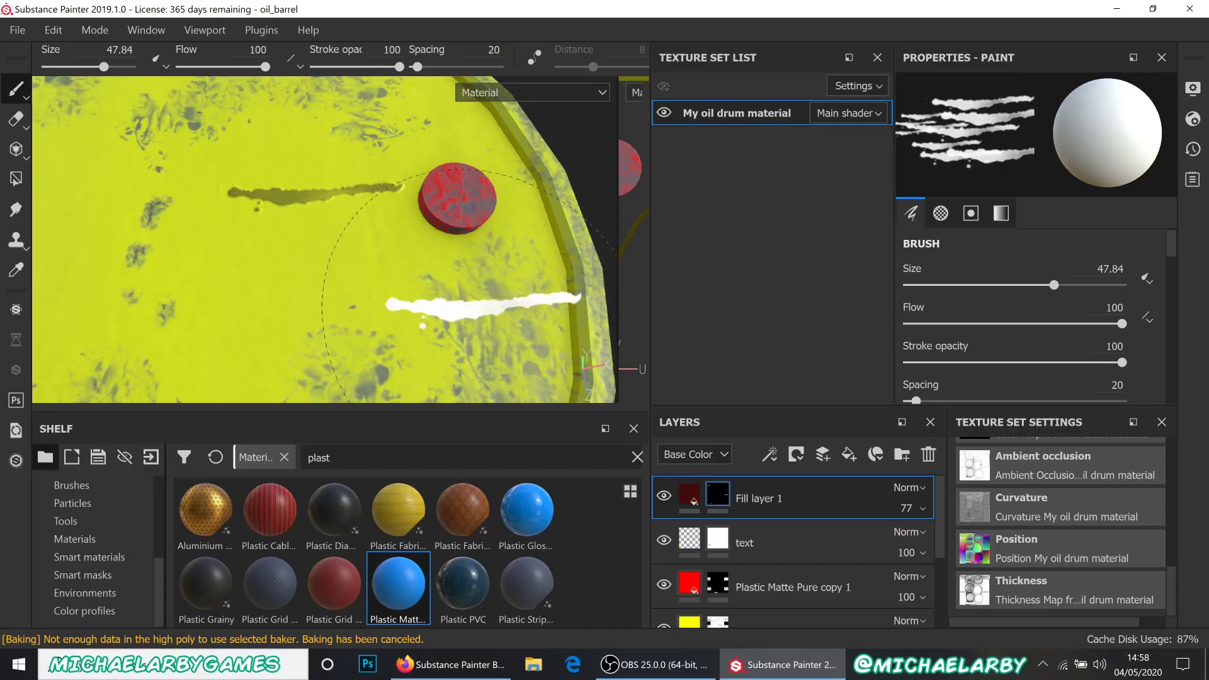
- Stamp the paint line again over the existing one beside the larger red cap
scroll(423, 277, "down", 3)
scroll(424, 277, "up", 5)
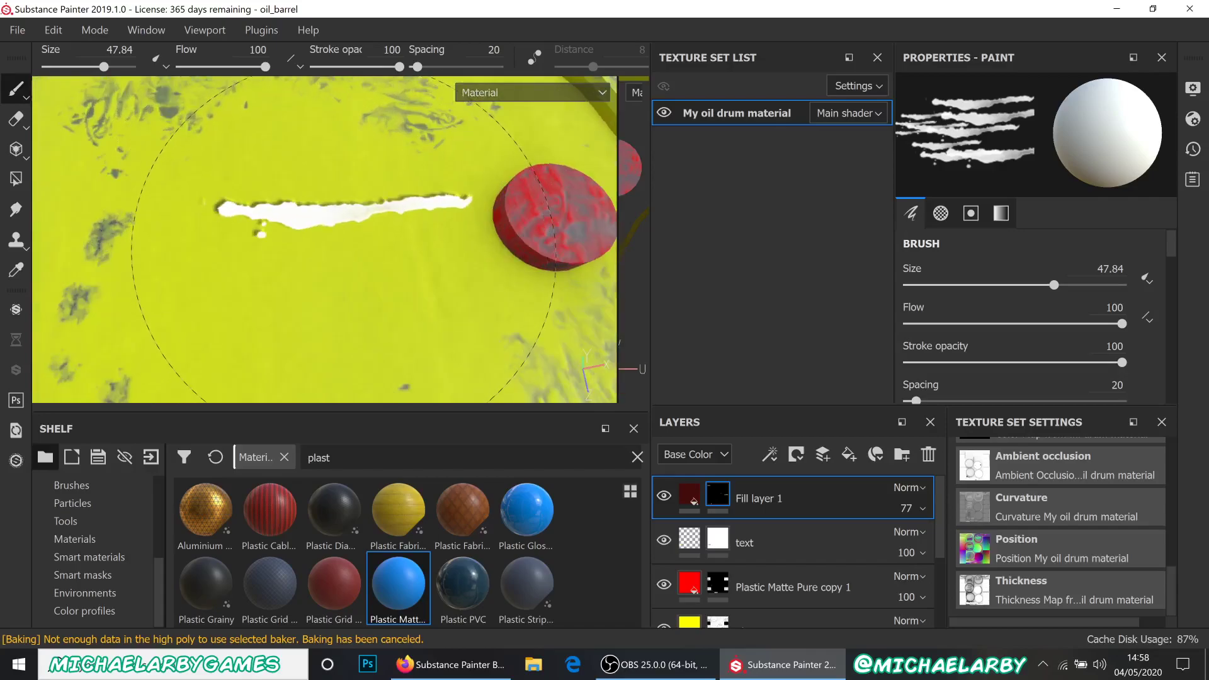
left_click(339, 254)
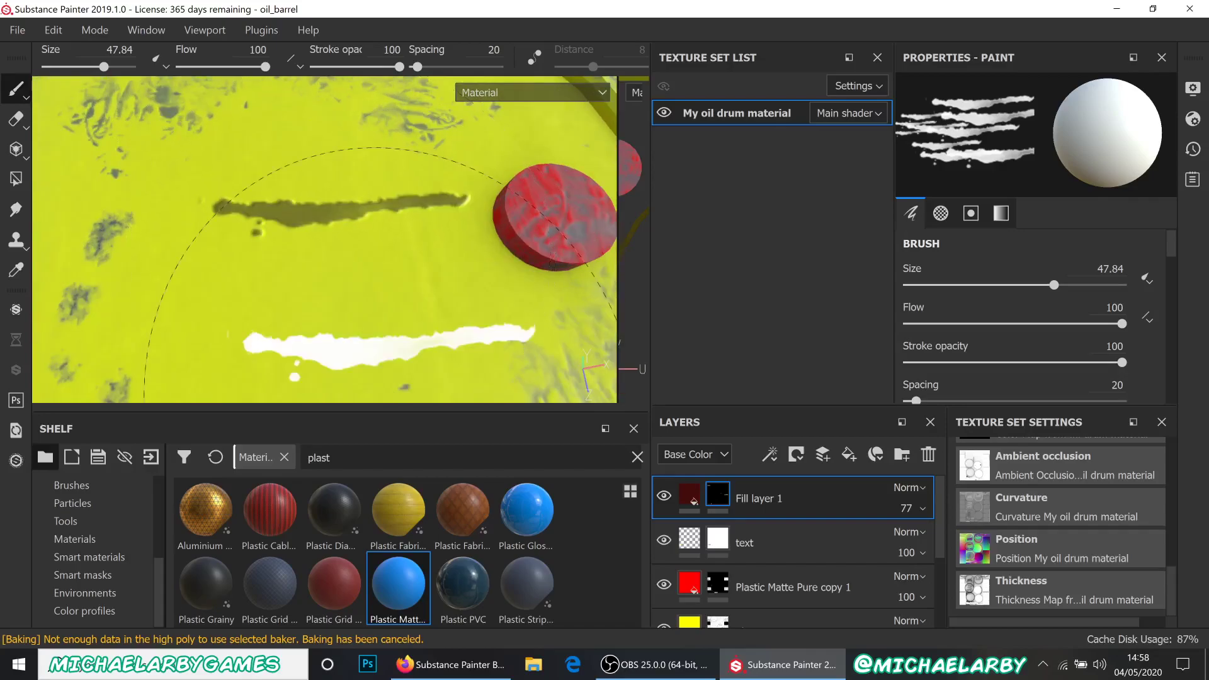
- Set the brush alpha to Drop Spread Small
scroll(428, 334, "down", 2)
scroll(1028, 360, "down", 4)
scroll(1023, 345, "down", 3)
scroll(1022, 345, "up", 7)
scroll(1023, 345, "down", 6)
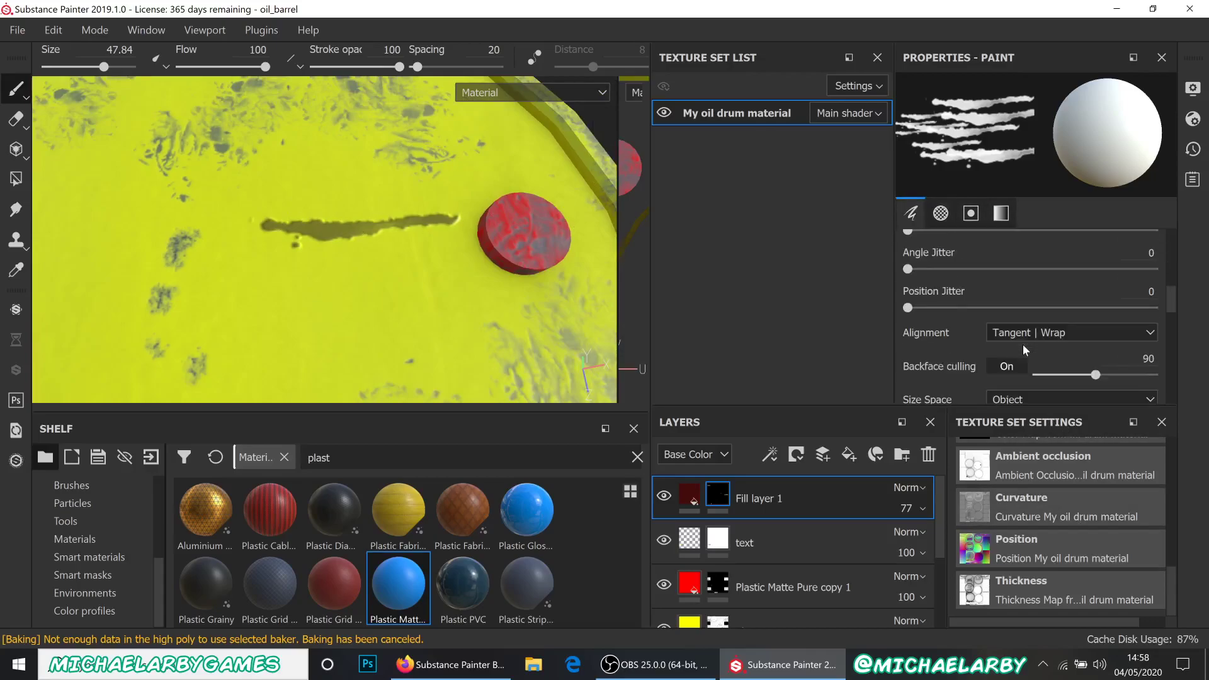
left_click(1056, 365)
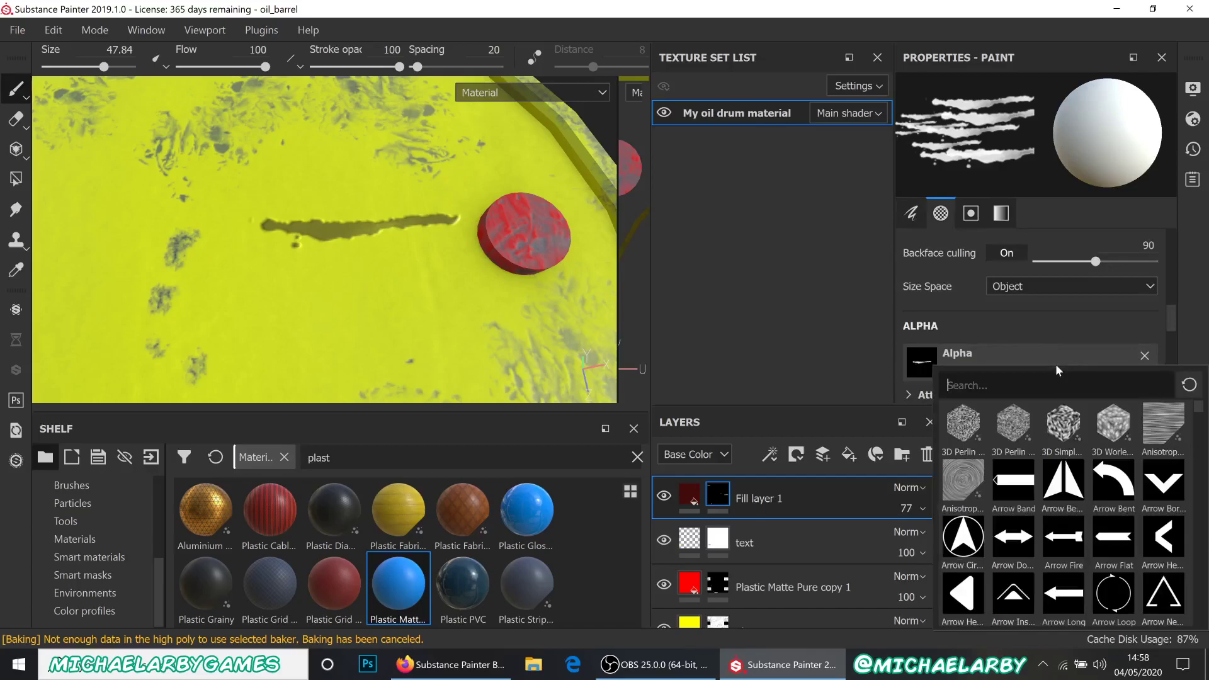
scroll(1124, 516, "down", 6)
scroll(1124, 516, "down", 3)
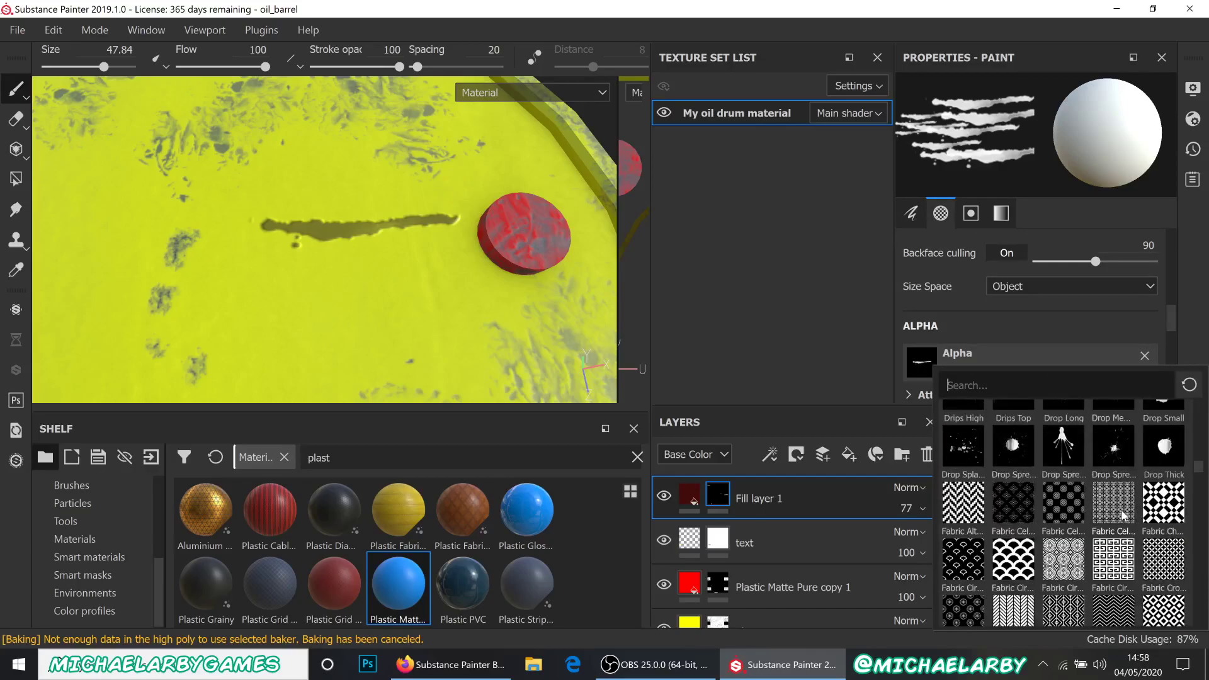
left_click(1067, 452)
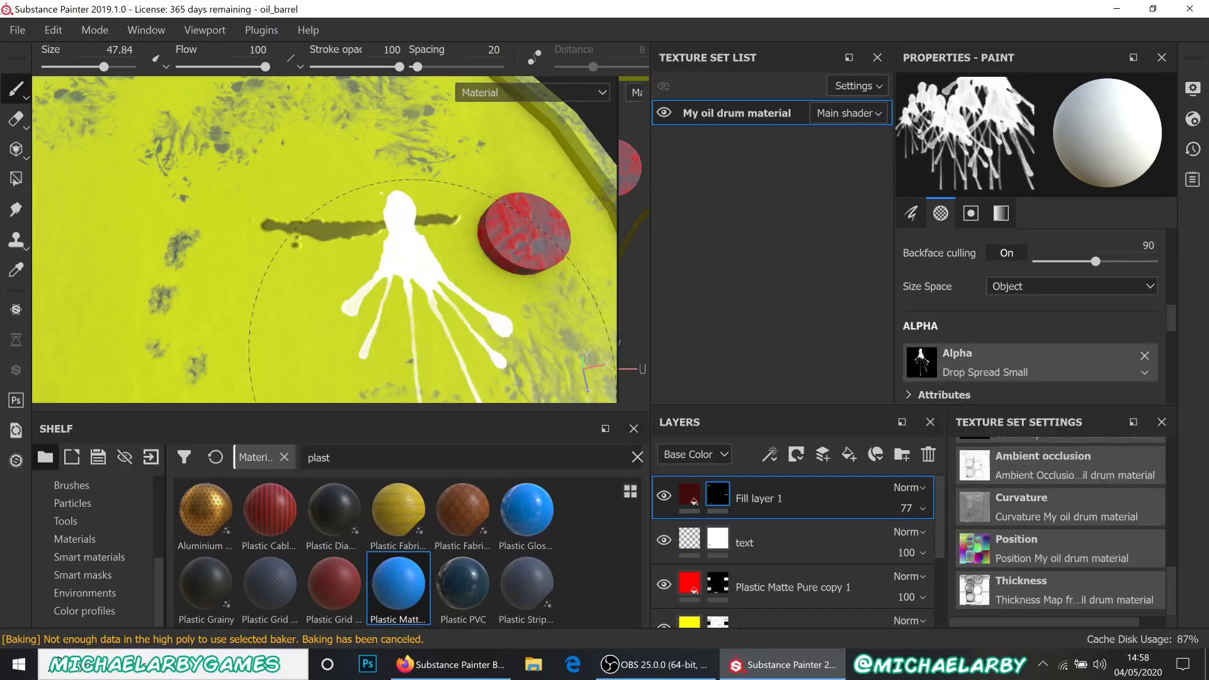
- Stamp a drop spread on the lid next to the larger red cap, at the end of the paint line
scroll(441, 315, "down", 2)
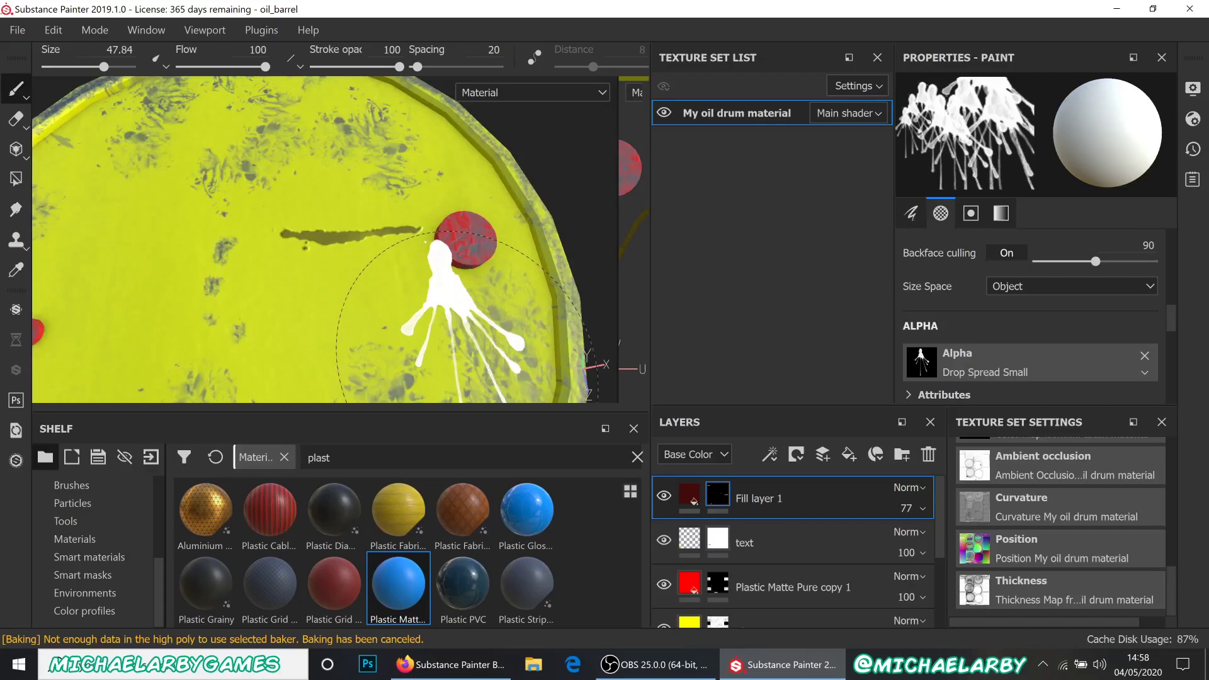
left_click(475, 372)
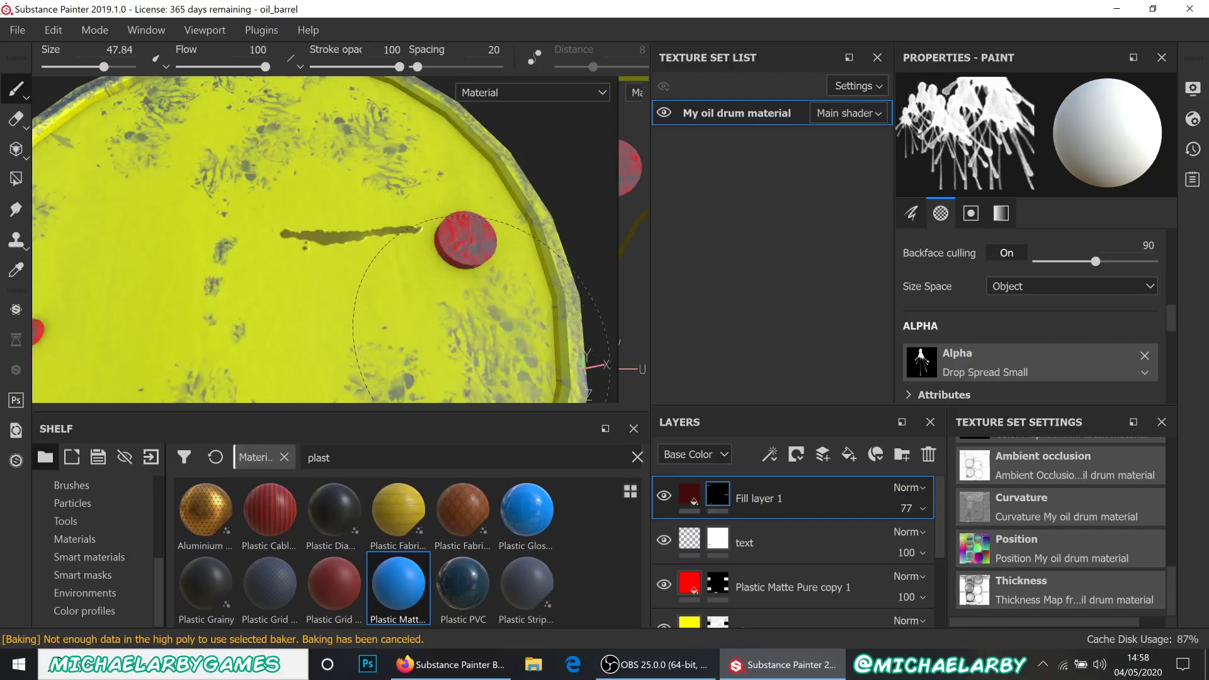
left_click(494, 330)
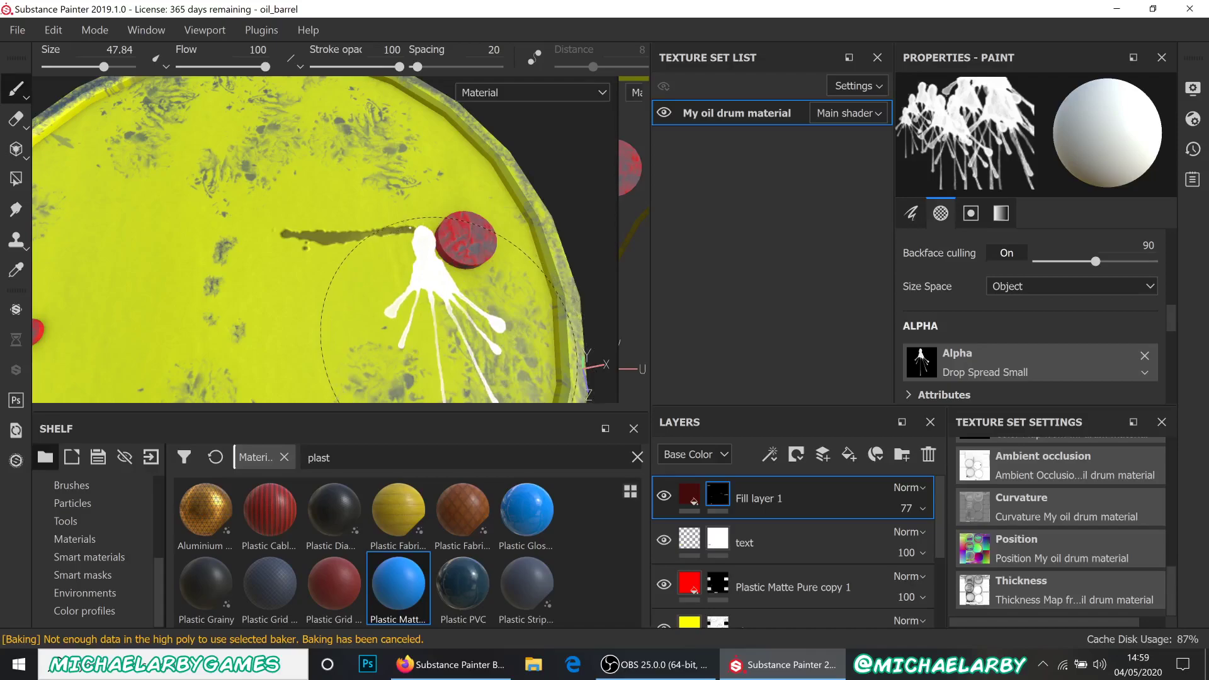
scroll(529, 233, "down", 3)
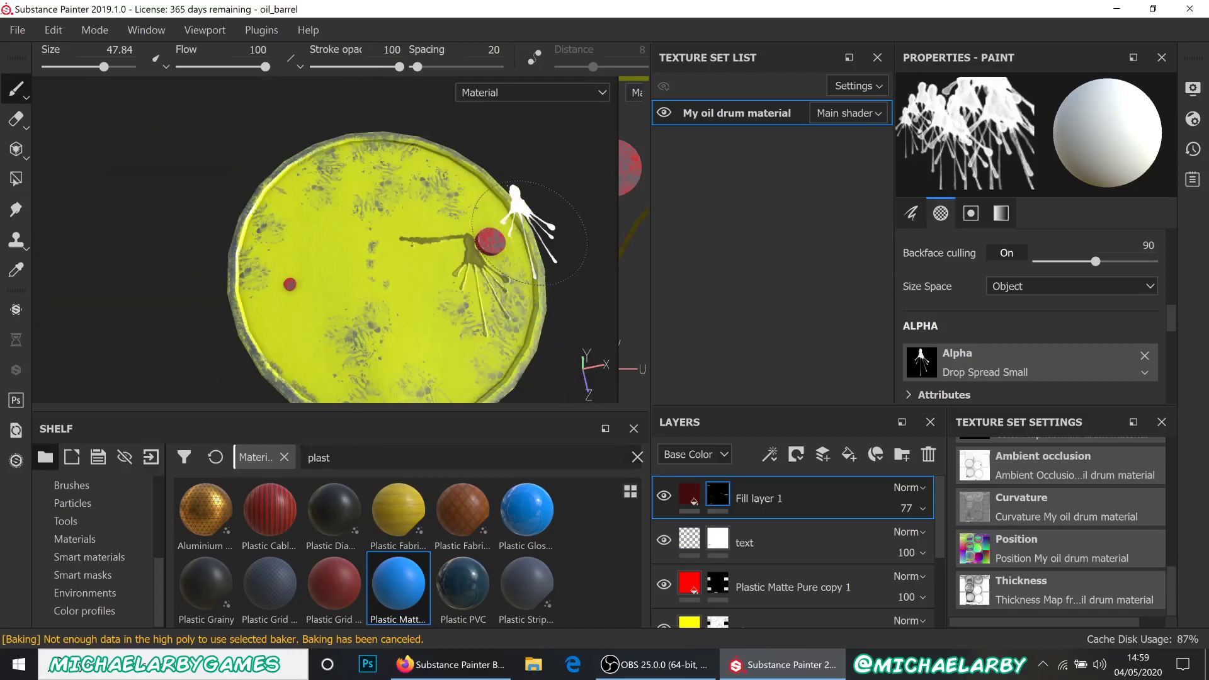
- Set the brush angle to 72 and stamp a drop spread on the red band below the X emblem
left_click_drag(528, 233, 391, 221, "alt")
scroll(467, 359, "up", 1)
middle_click_drag(464, 351, 350, 255, "alt")
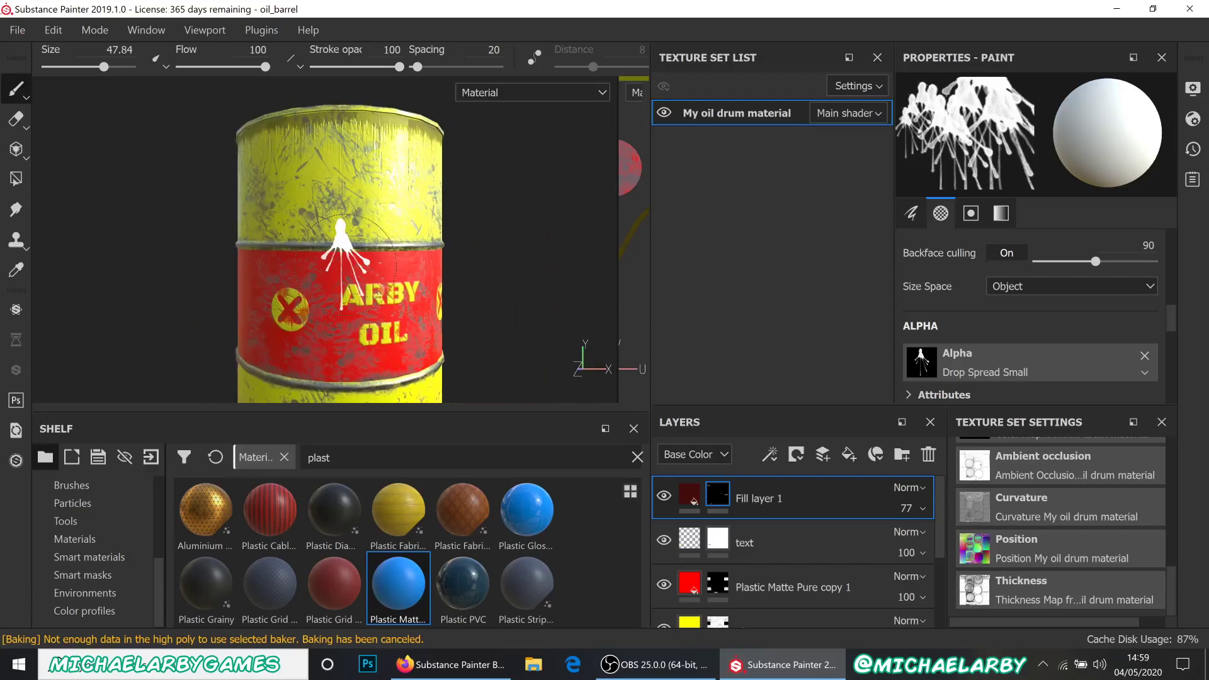
scroll(348, 261, "up", 1)
middle_click_drag(330, 302, 411, 177, "alt")
scroll(953, 291, "up", 5)
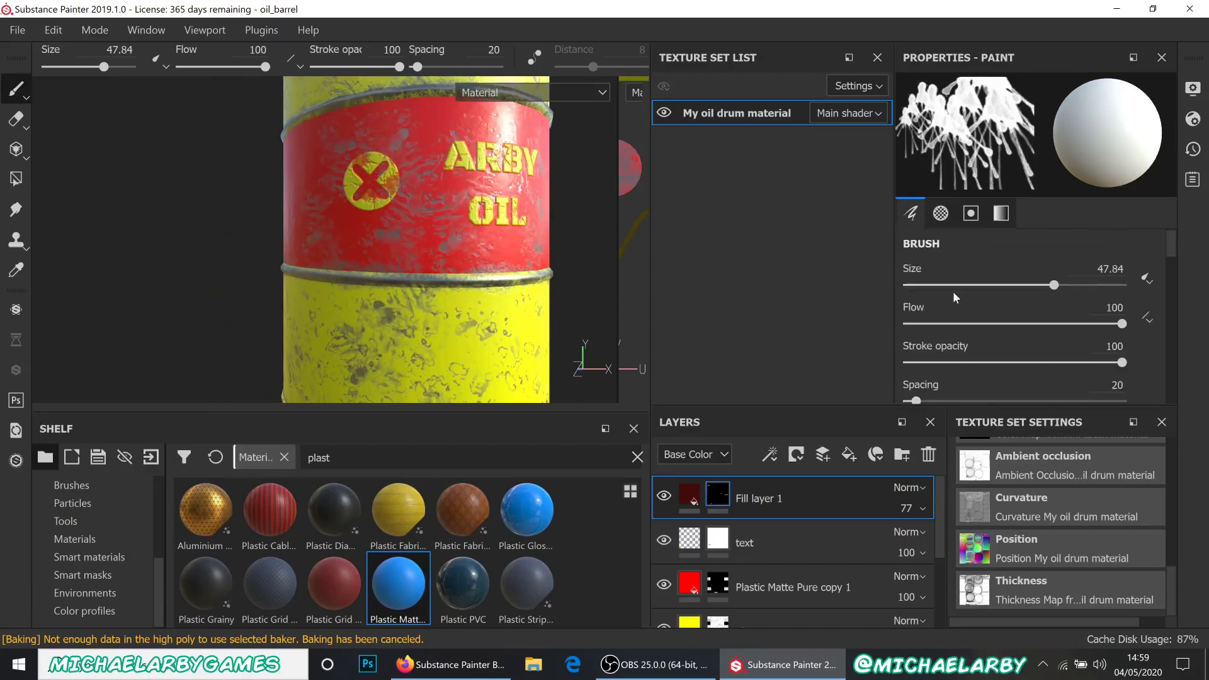
scroll(963, 282, "down", 6)
scroll(983, 263, "up", 3)
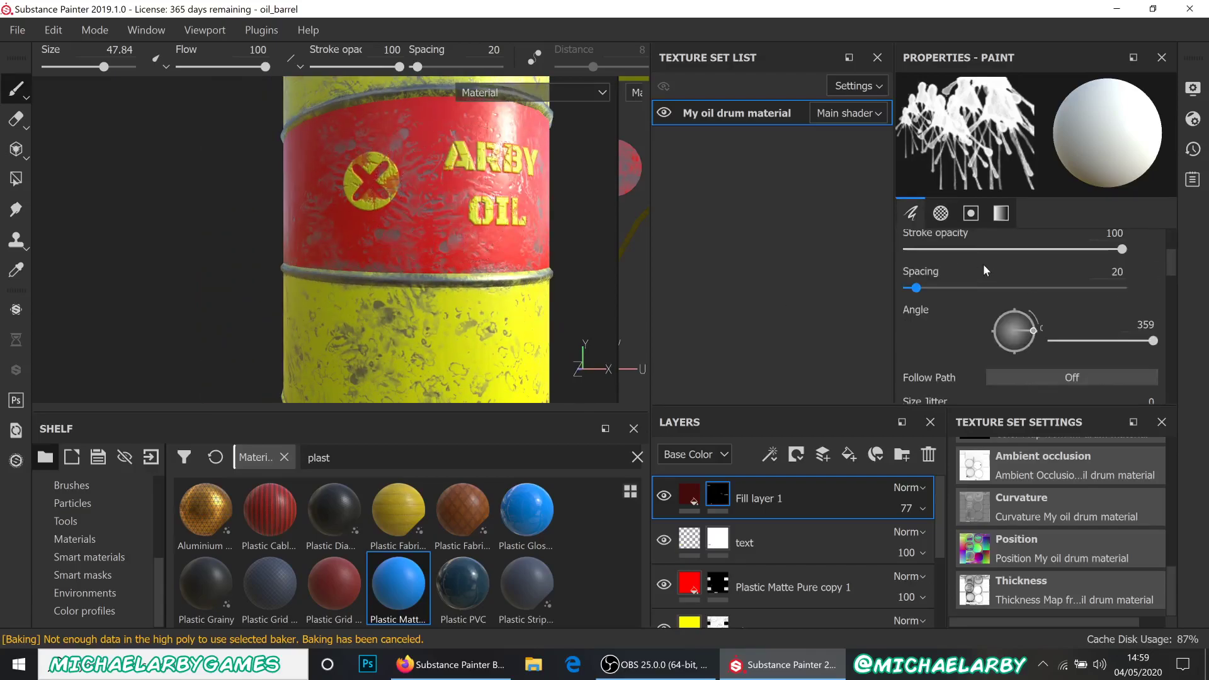
left_click(1017, 315)
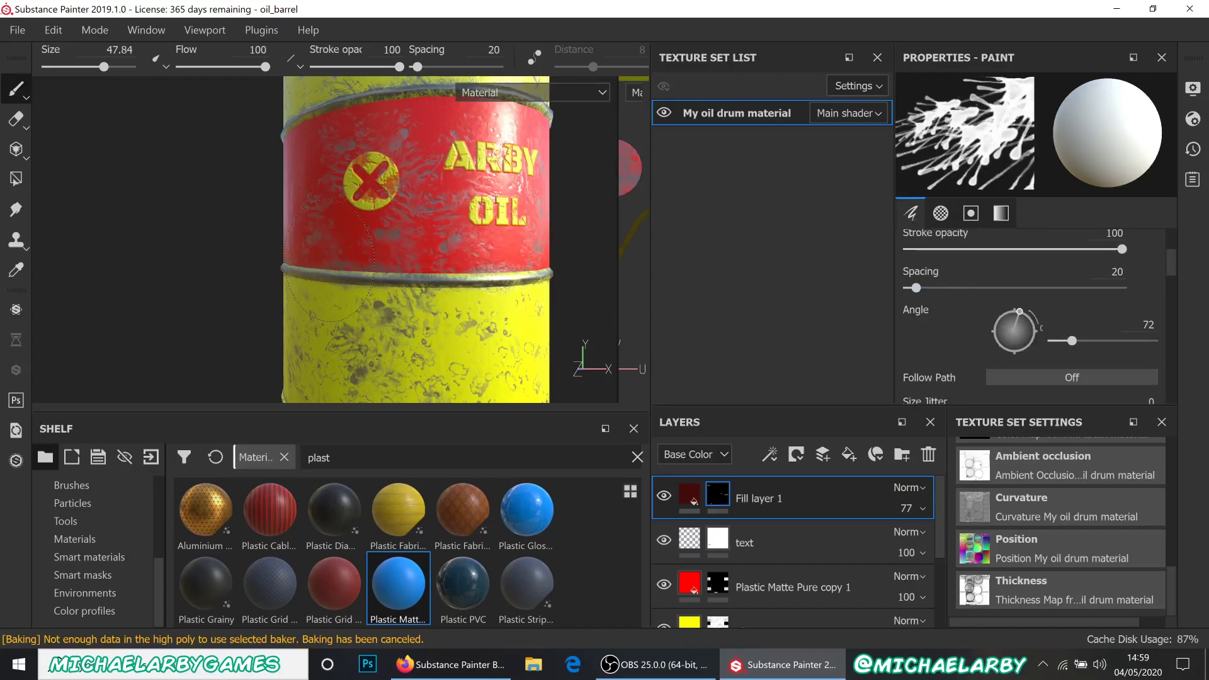
scroll(460, 325, "down", 2)
- Set the brush alpha to Drop Splatter
scroll(1040, 335, "down", 5)
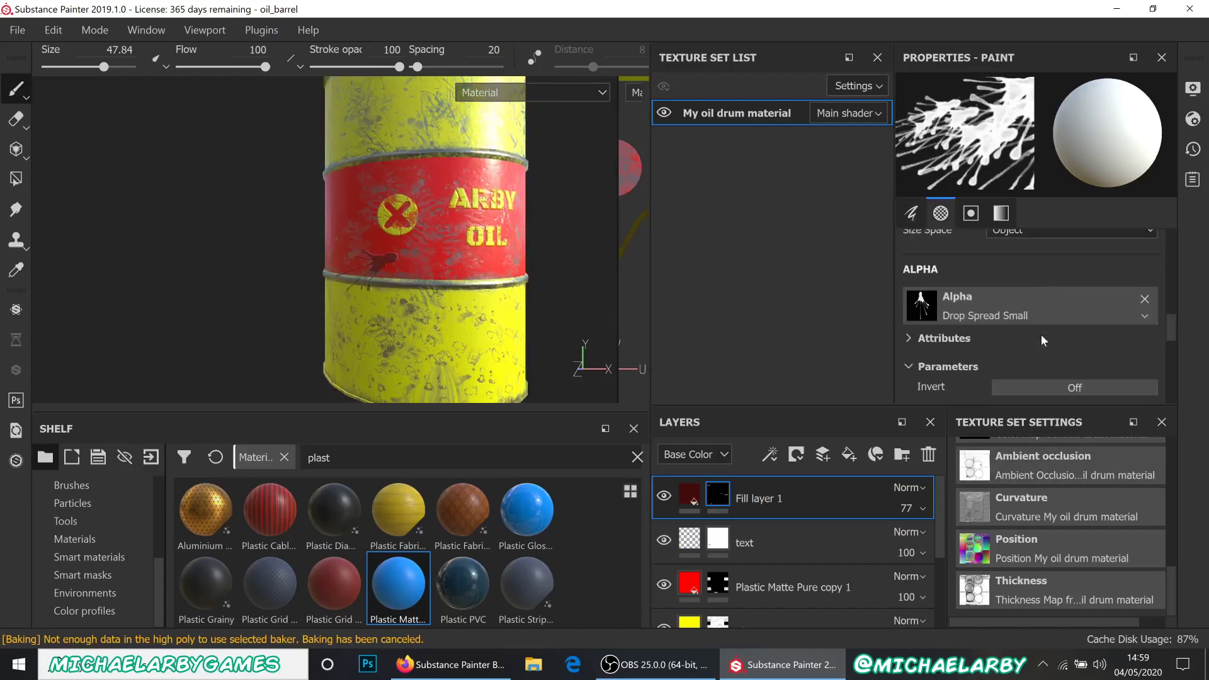
left_click(1047, 254)
scroll(1083, 429, "down", 10)
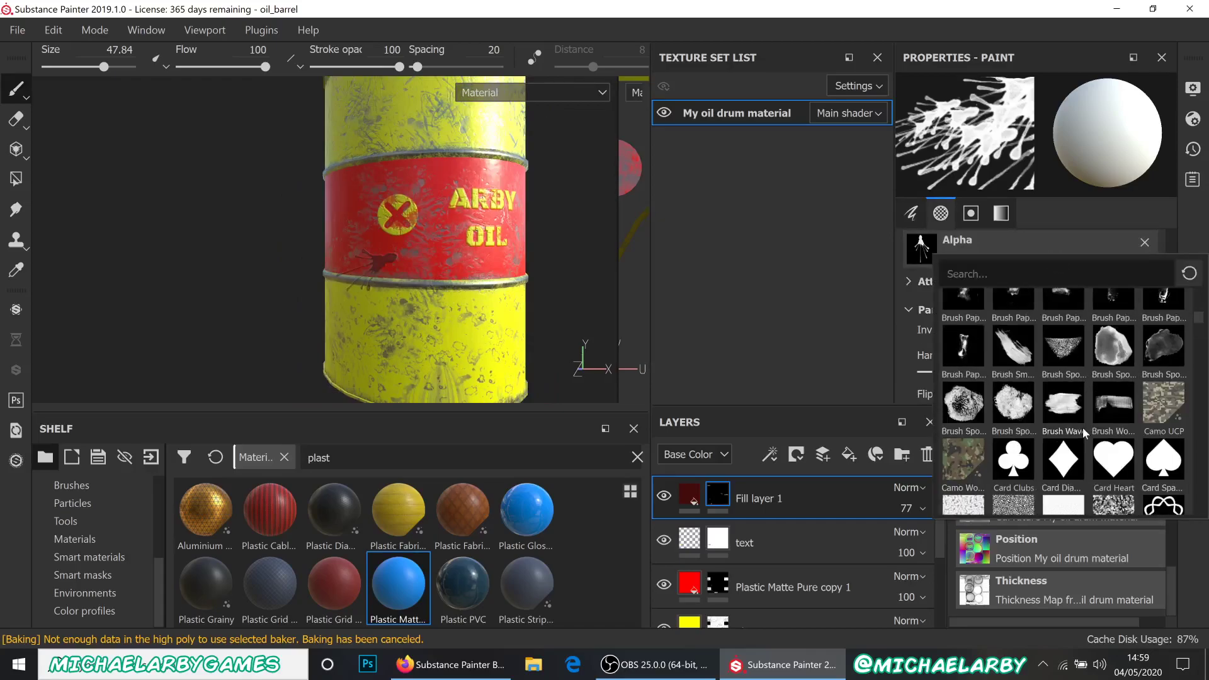
scroll(1082, 428, "down", 3)
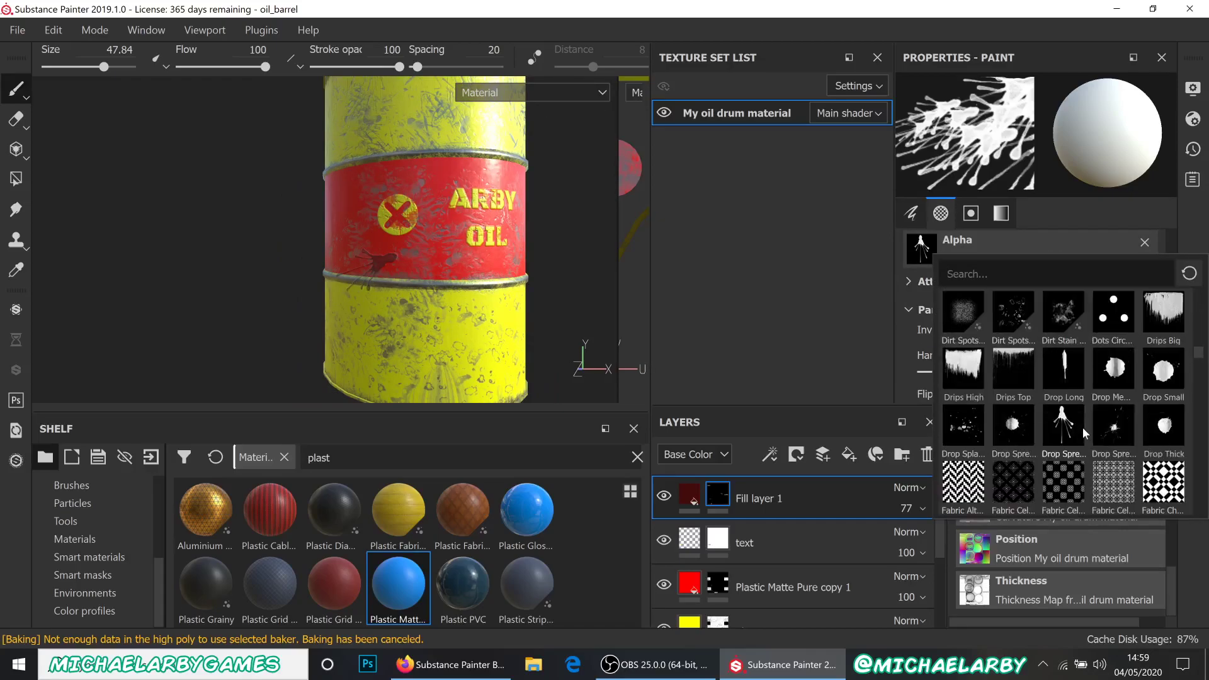
left_click(963, 431)
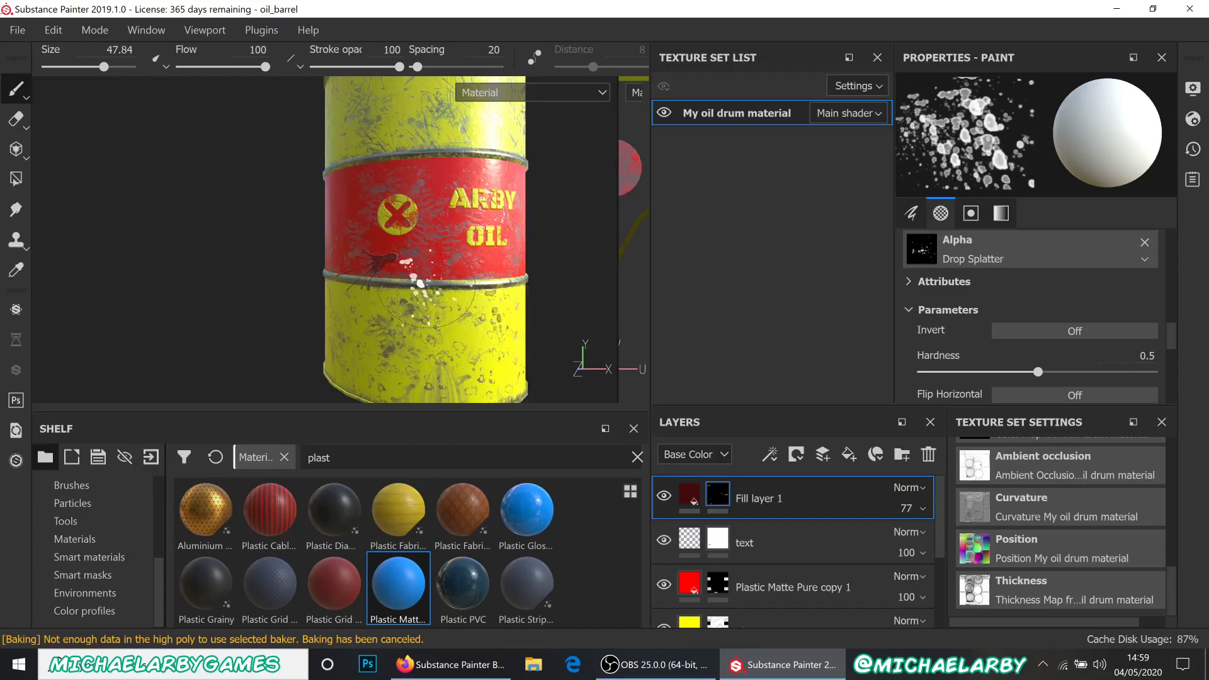
- Stamp a drop splatter on the yellow section just below the lower ring, beneath the ARBY OIL lettering
scroll(516, 302, "up", 3)
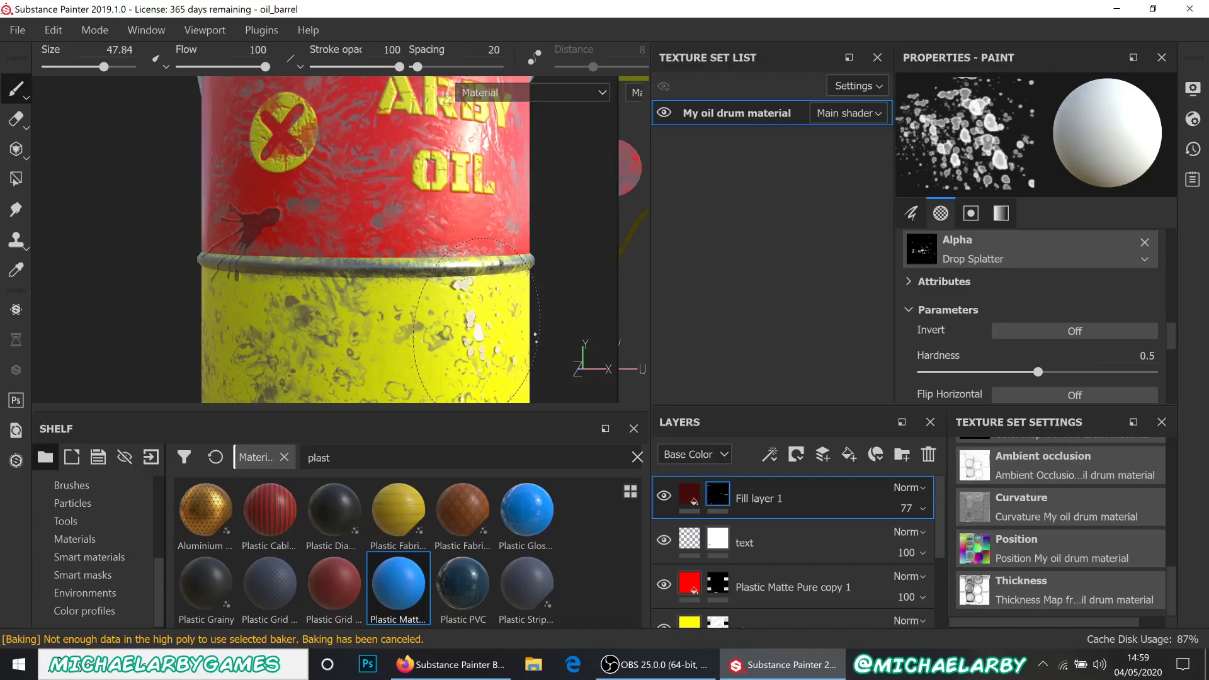
scroll(348, 327, "down", 3)
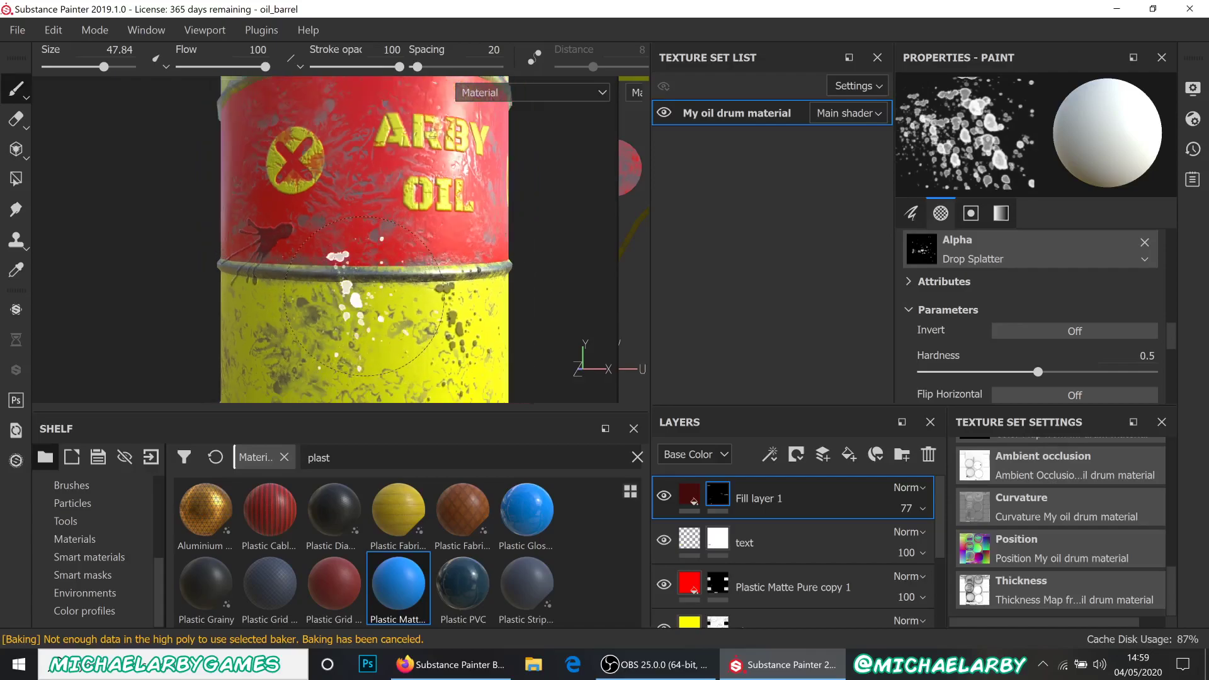
scroll(441, 306, "up", 4)
scroll(439, 307, "up", 3)
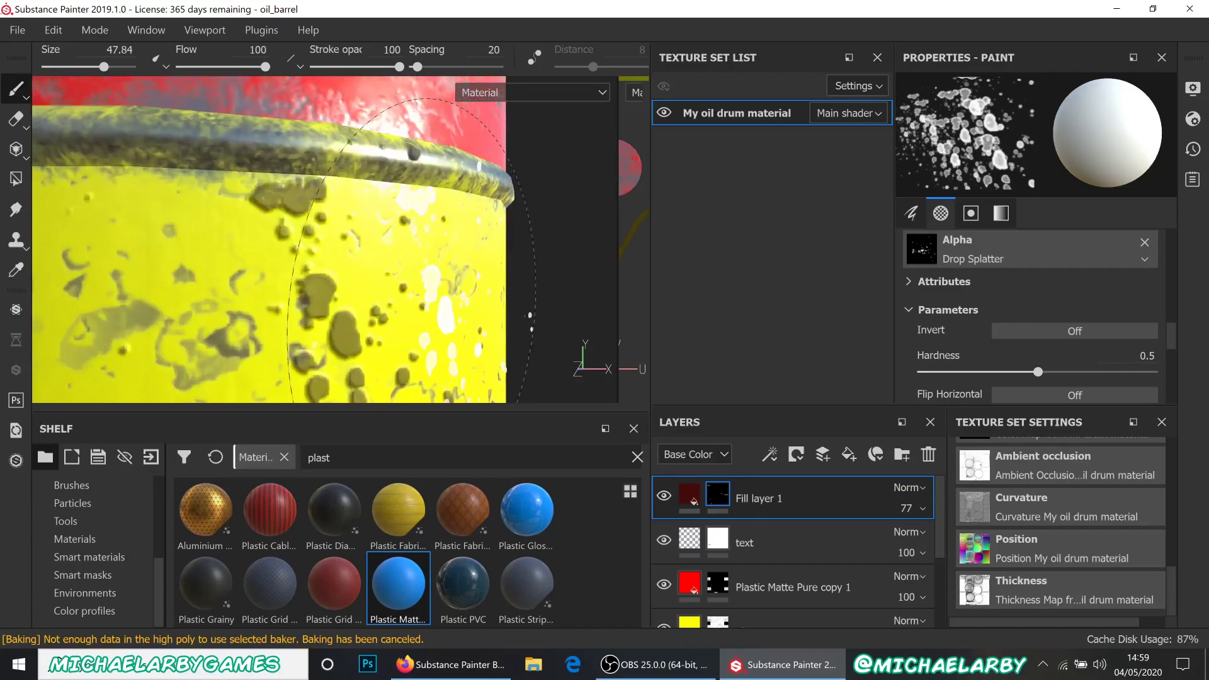
- Stamp a drop splatter near the bottom edge of the barrel's lower yellow section, around the side from the ARBY OIL lettering
mouse_move(442, 313)
left_mouse_down("alt")
mouse_move(338, 332)
mouse_move(308, 266)
left_mouse_up("alt")
scroll(308, 265, "down", 4)
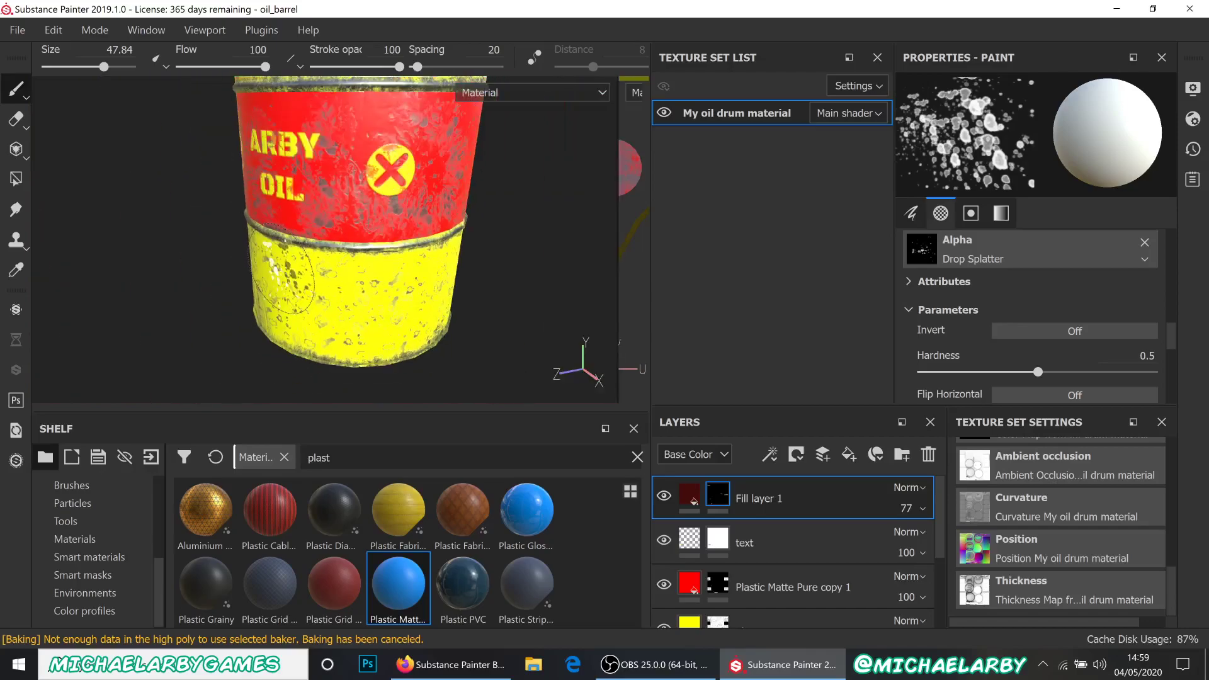
scroll(384, 315, "up", 3)
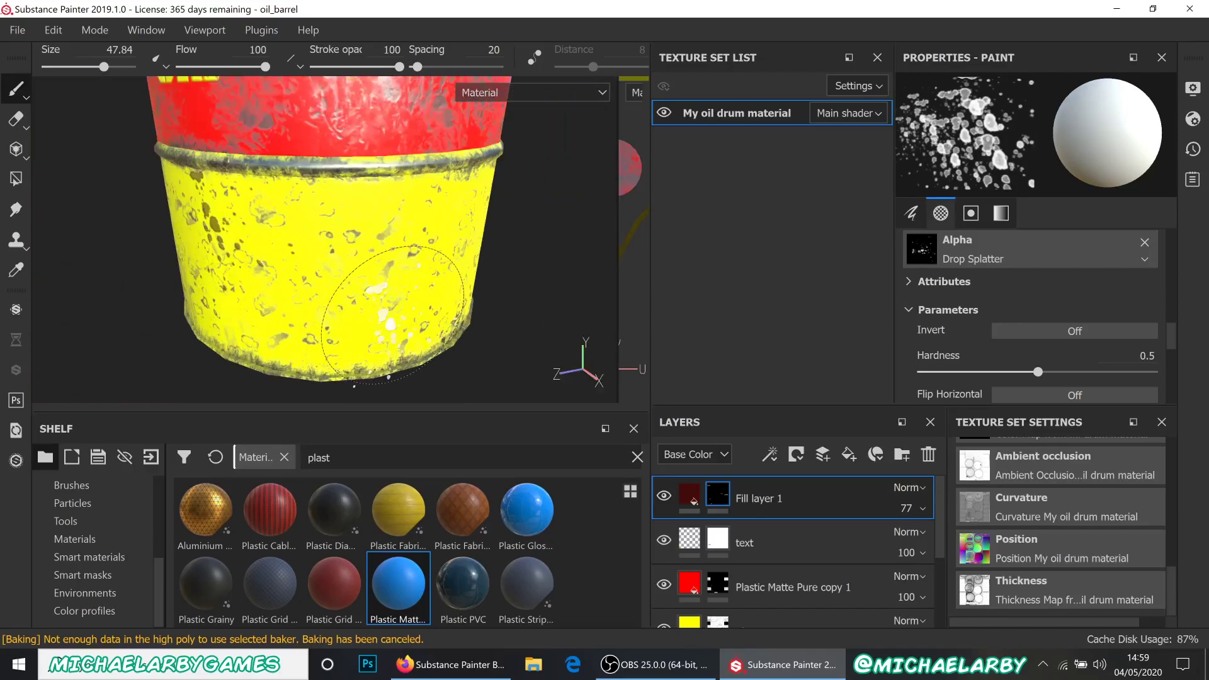
scroll(560, 355, "up", 3)
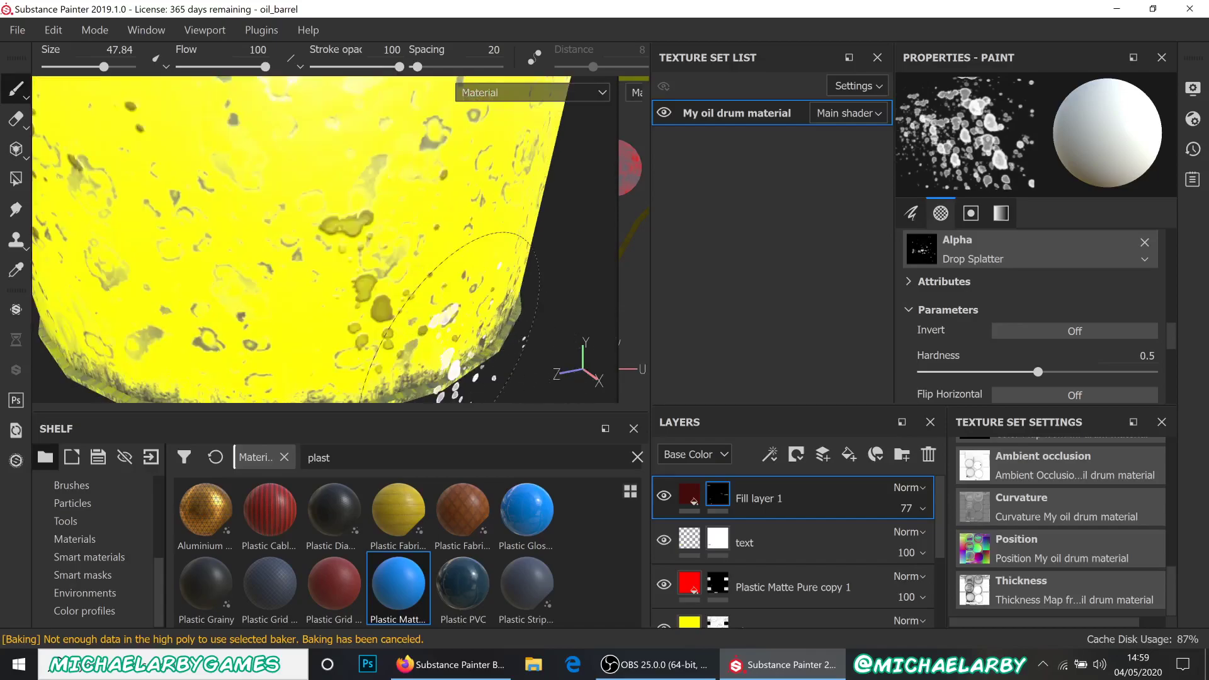
scroll(1072, 316, "down", 3)
scroll(1073, 316, "up", 6)
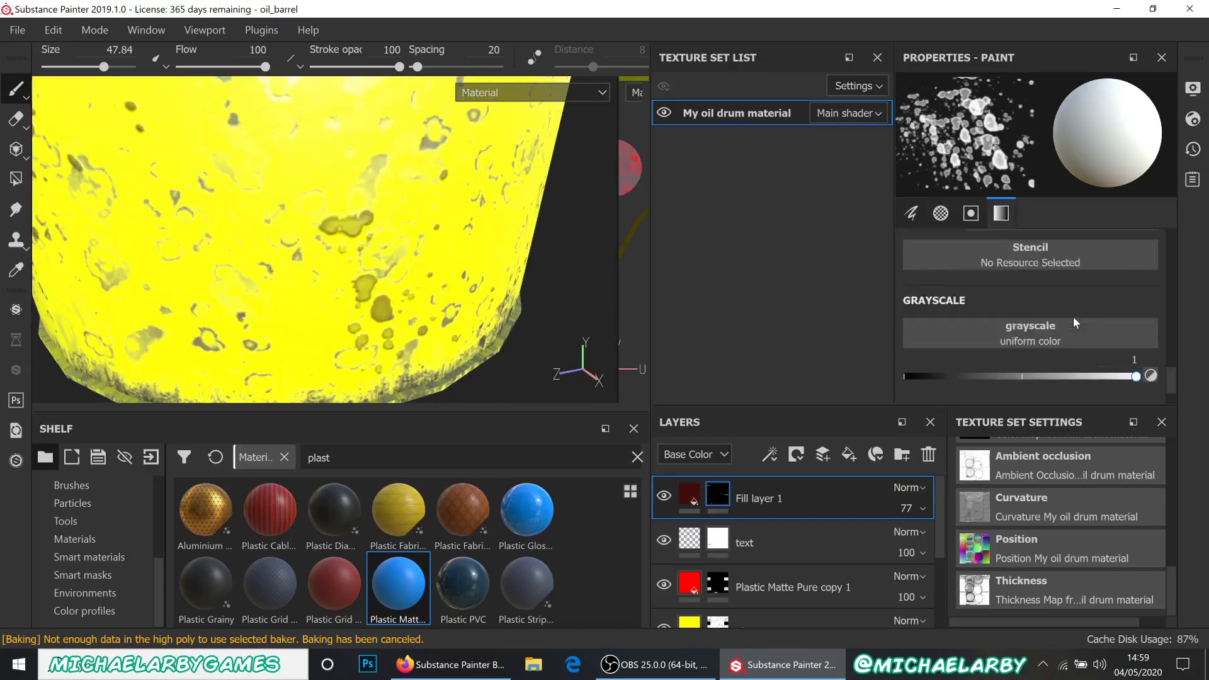
- Set the height of the dark red Fill layer 1 to 0.0602
left_click(693, 494)
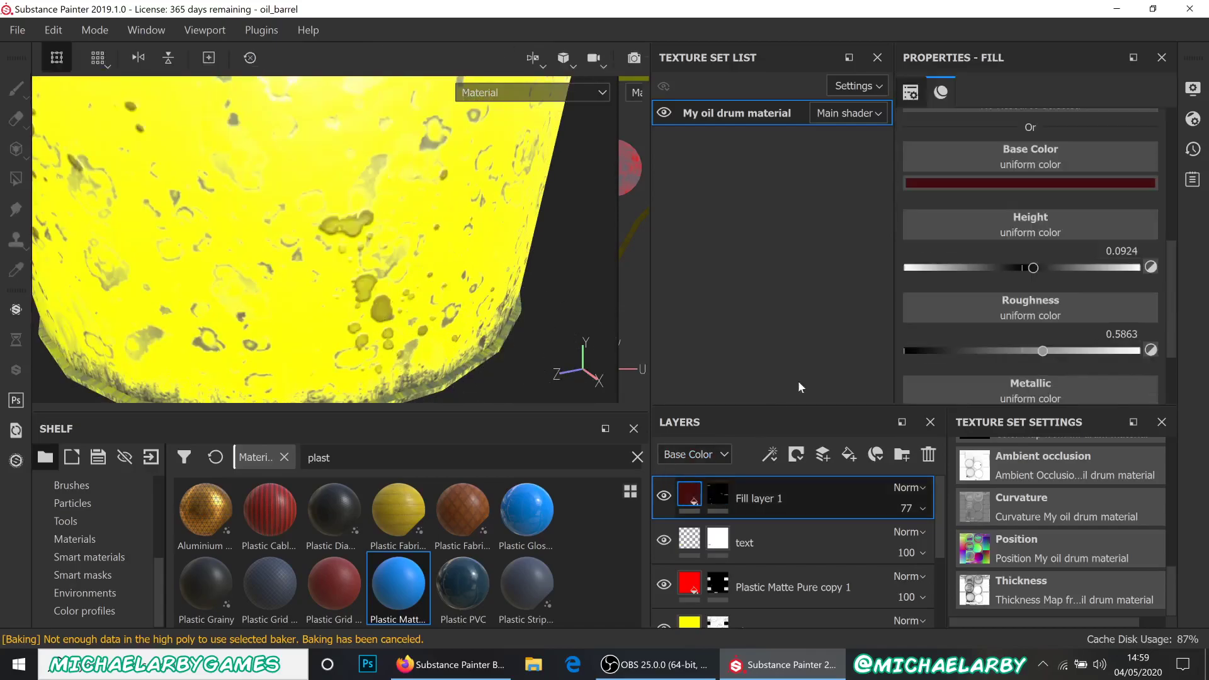
mouse_move(1030, 270)
left_mouse_down()
mouse_move(1091, 260)
mouse_move(1029, 278)
left_mouse_up()
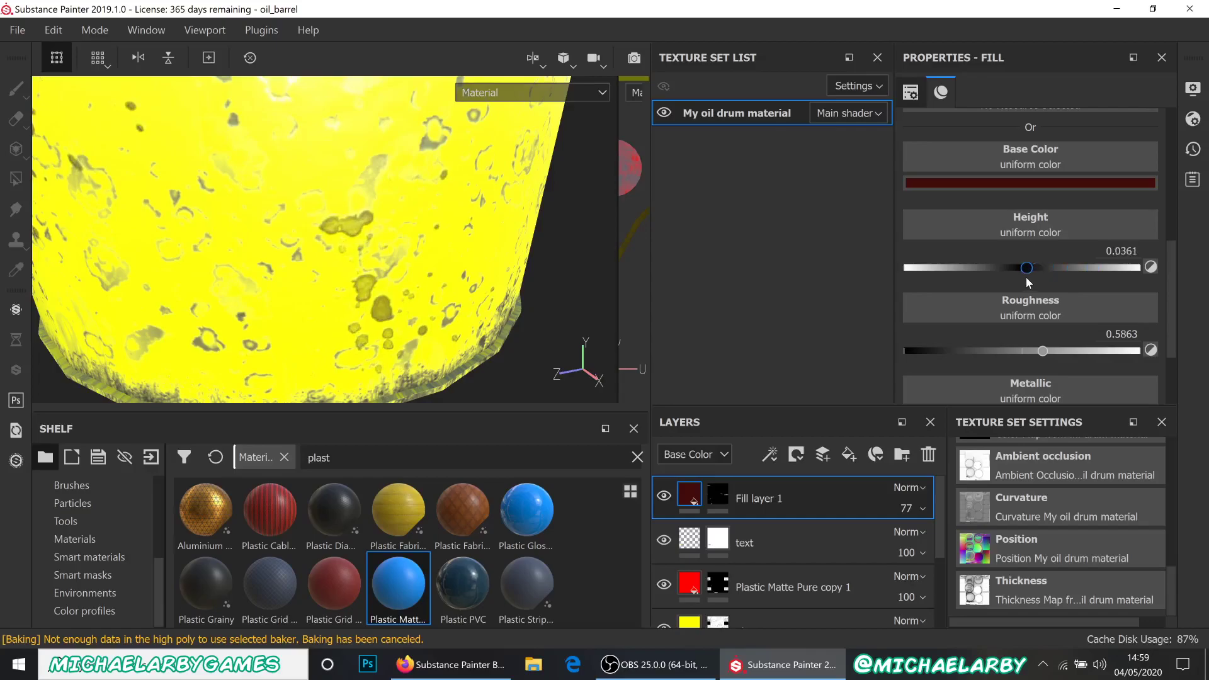
left_click(1028, 268)
scroll(405, 252, "down", 5)
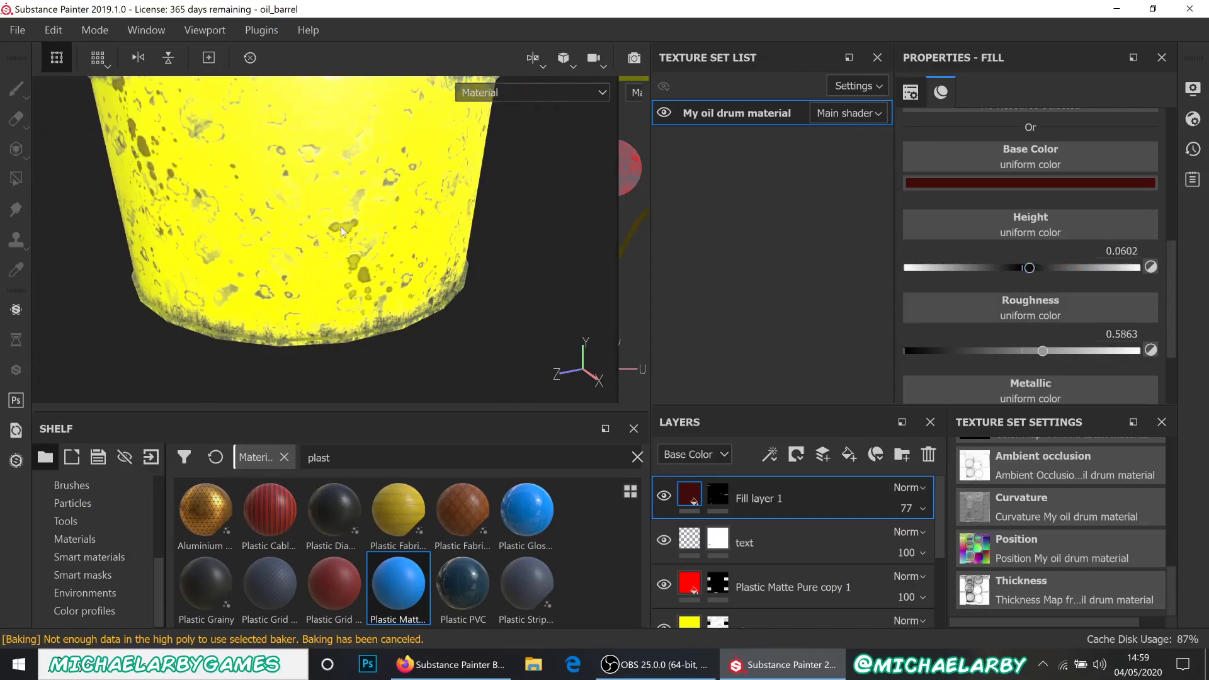
- Return to painting the mask of Fill layer 1 and stamp a drop splatter on the red band beyond the X emblem
left_click_drag(433, 230, 345, 246, "alt")
middle_click_drag(363, 200, 218, 367, "alt")
left_click(268, 277)
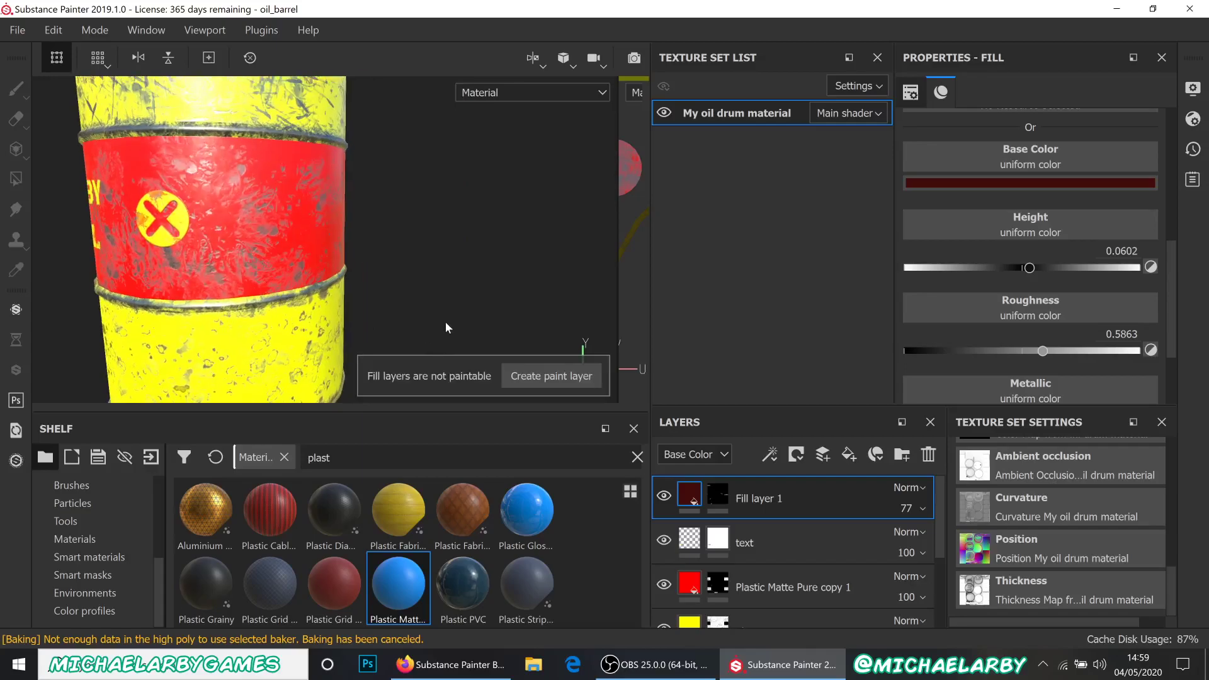
left_click(710, 495)
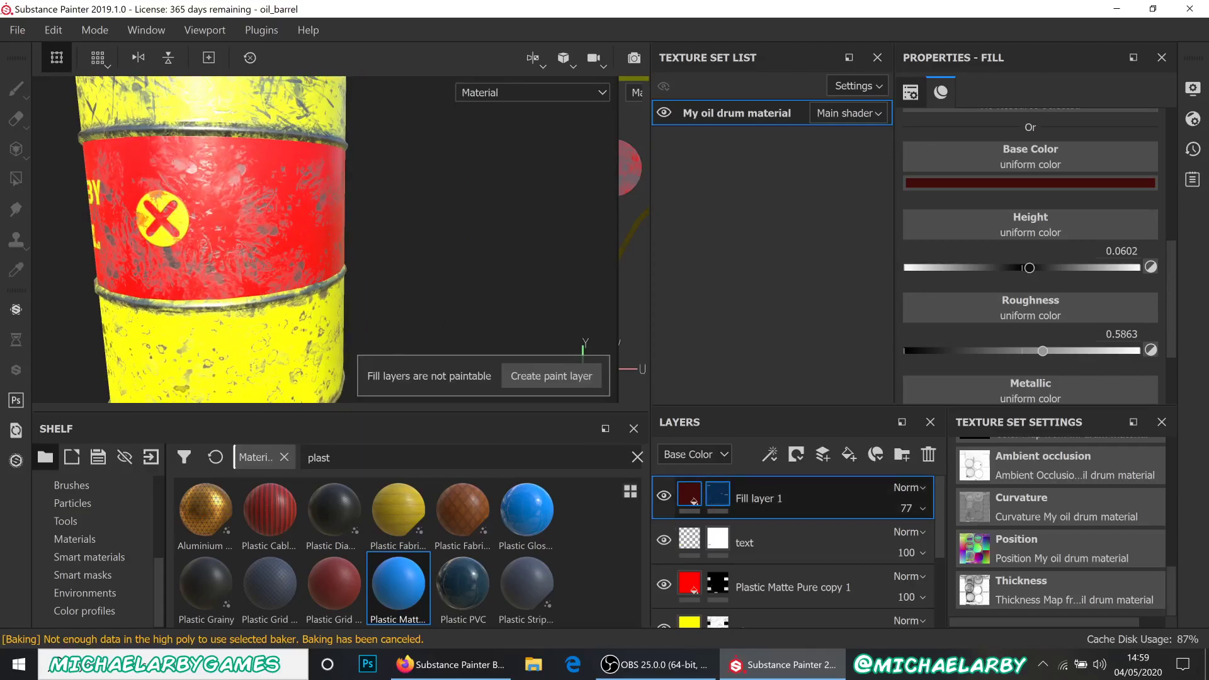
key("1")
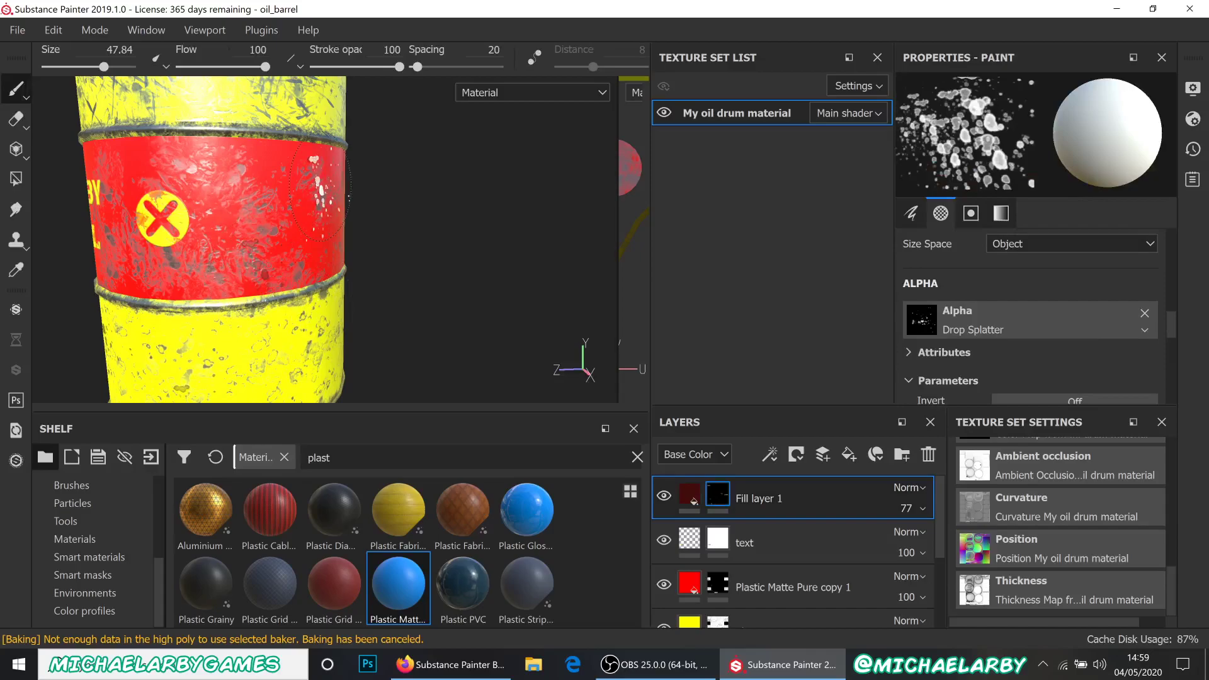
left_click_drag(412, 277, 378, 315, "alt")
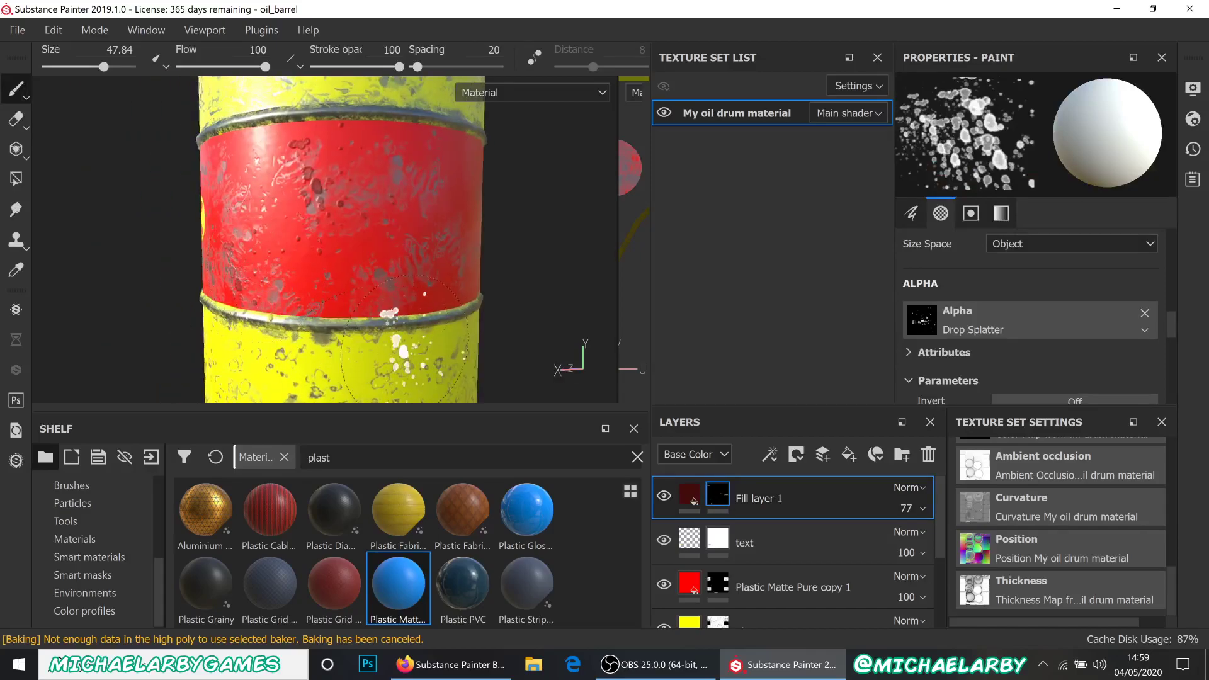
- Stamp a drop splatter on the upper yellow section at the back of the barrel, just above the upper ring
scroll(371, 226, "down", 2)
scroll(403, 211, "up", 1)
scroll(463, 236, "down", 4)
mouse_move(469, 236)
left_mouse_down("alt")
mouse_move(365, 203)
mouse_move(373, 213)
left_mouse_up("alt")
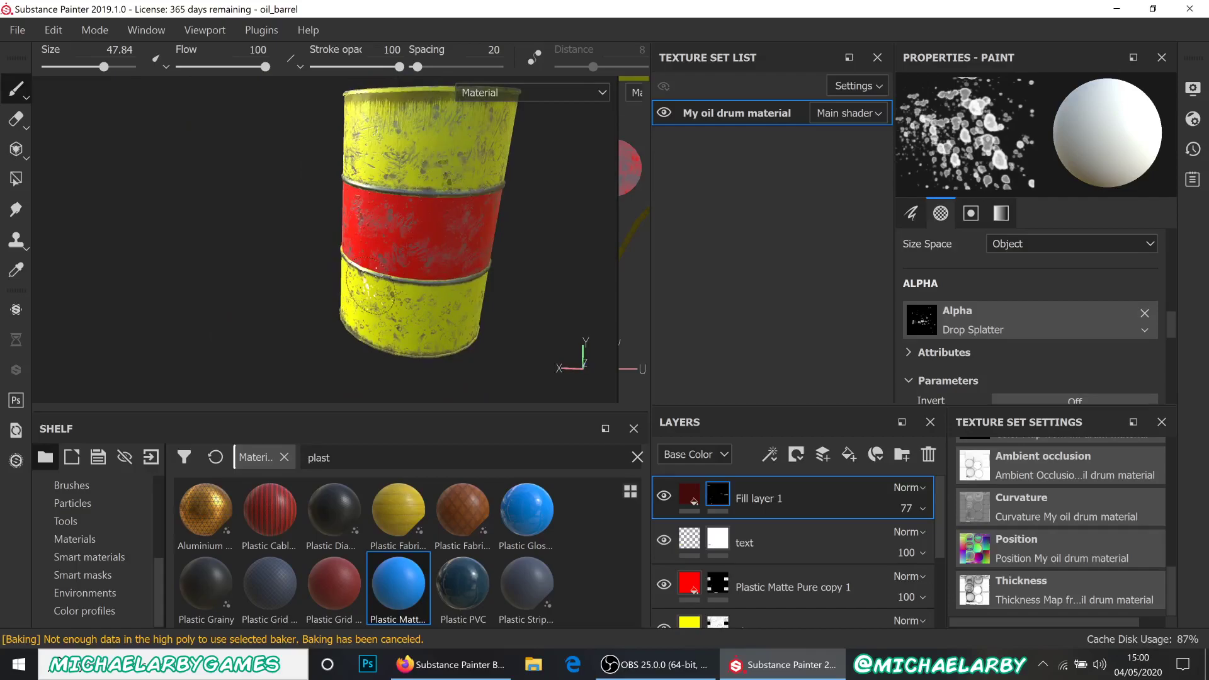
scroll(371, 286, "down", 3)
scroll(417, 195, "up", 2)
scroll(406, 224, "up", 2)
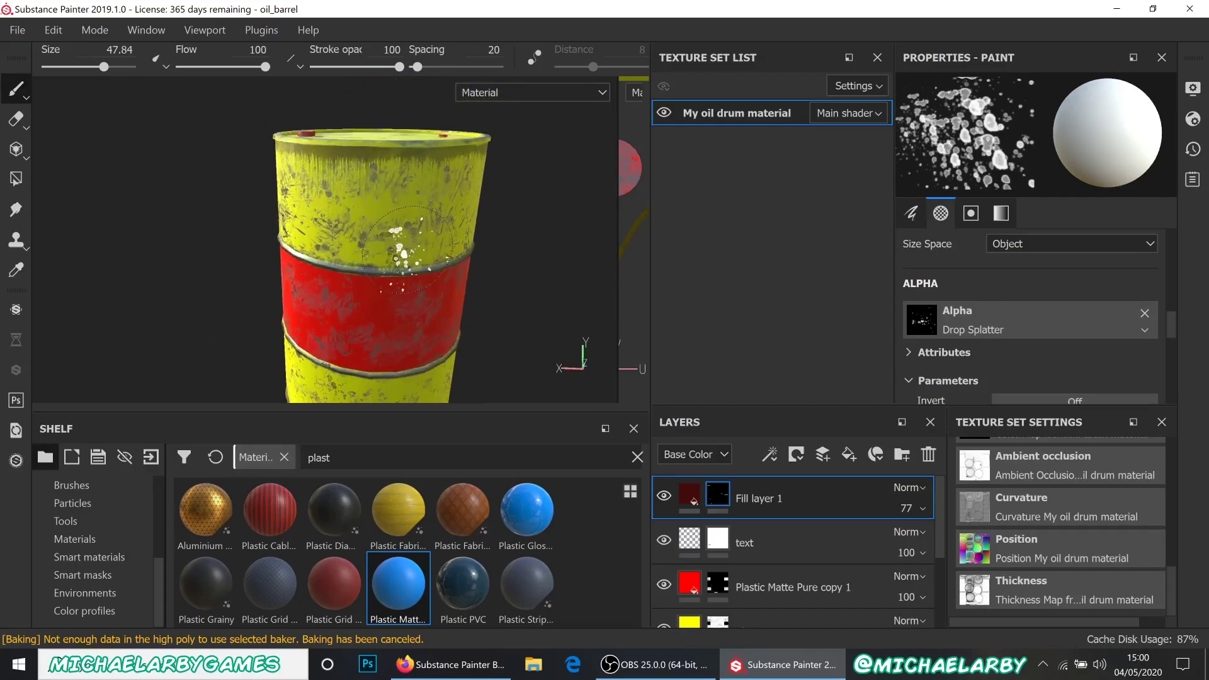
scroll(409, 202, "up", 4)
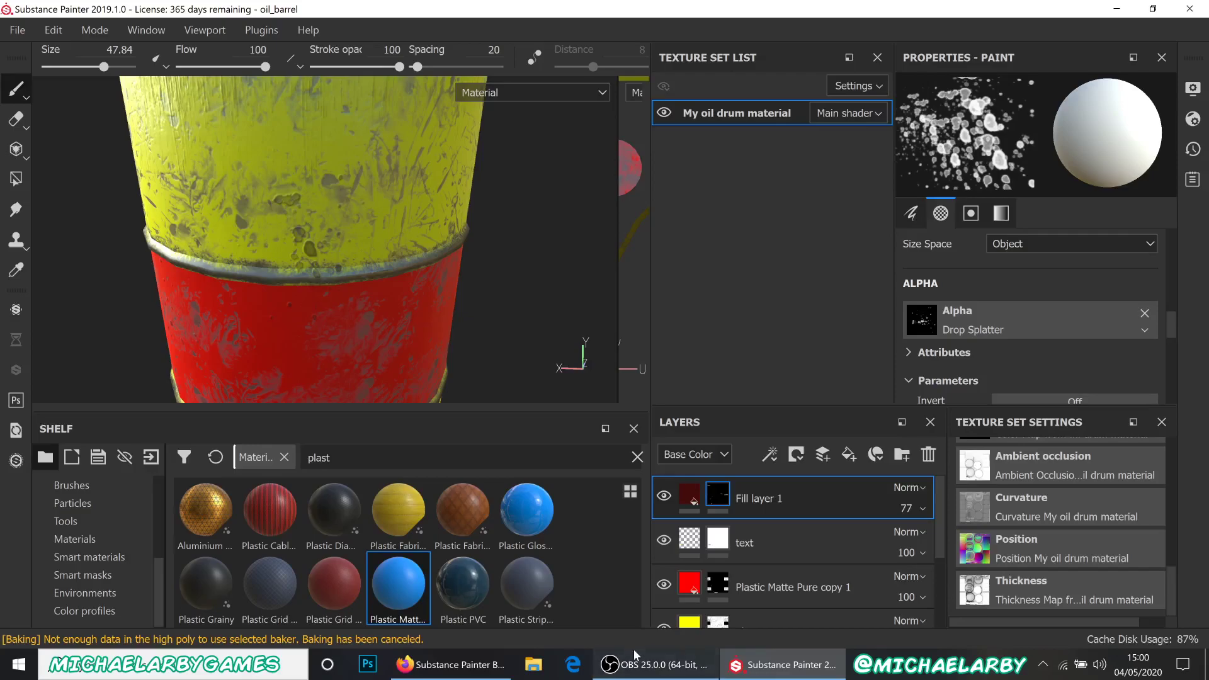
left_click(634, 650)
left_click(633, 650)
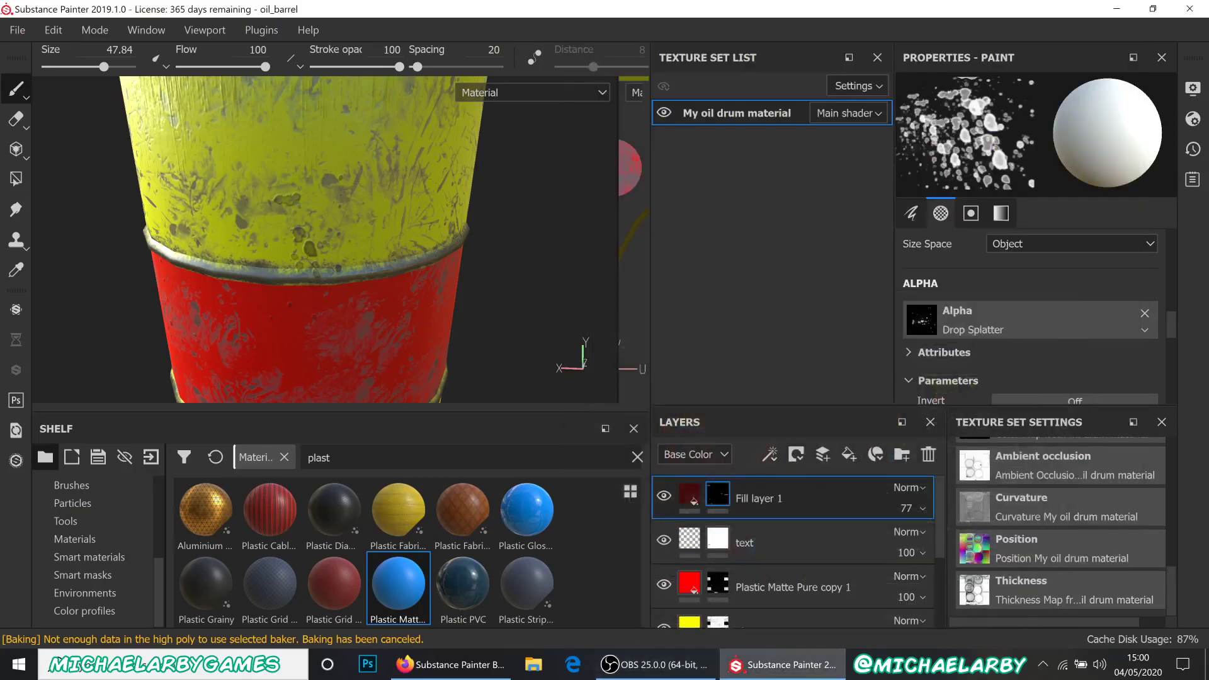
- Inspect the barrel's lid, caps and front from above and from the side to check the paint spills and wear
scroll(337, 210, "down", 5)
left_click_drag(338, 210, 296, 258, "alt")
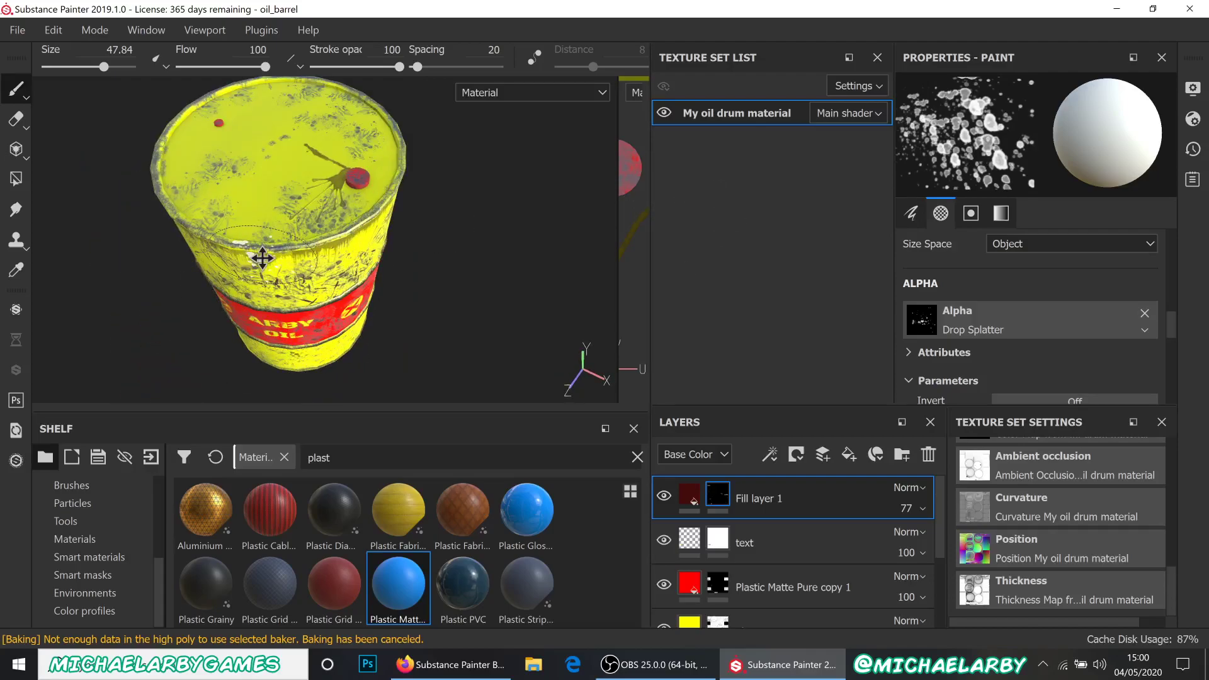
scroll(262, 258, "up", 1)
scroll(304, 243, "down", 2)
scroll(235, 231, "up", 2)
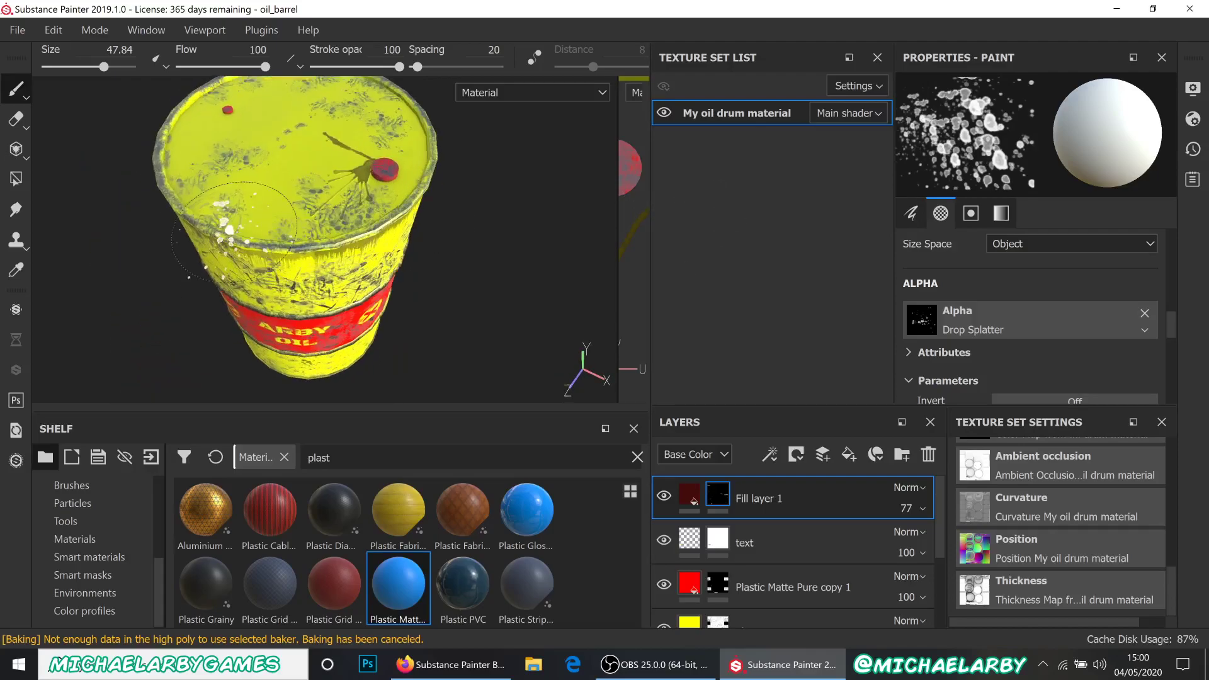
scroll(234, 232, "down", 2)
left_click_drag(267, 205, 257, 182, "alt")
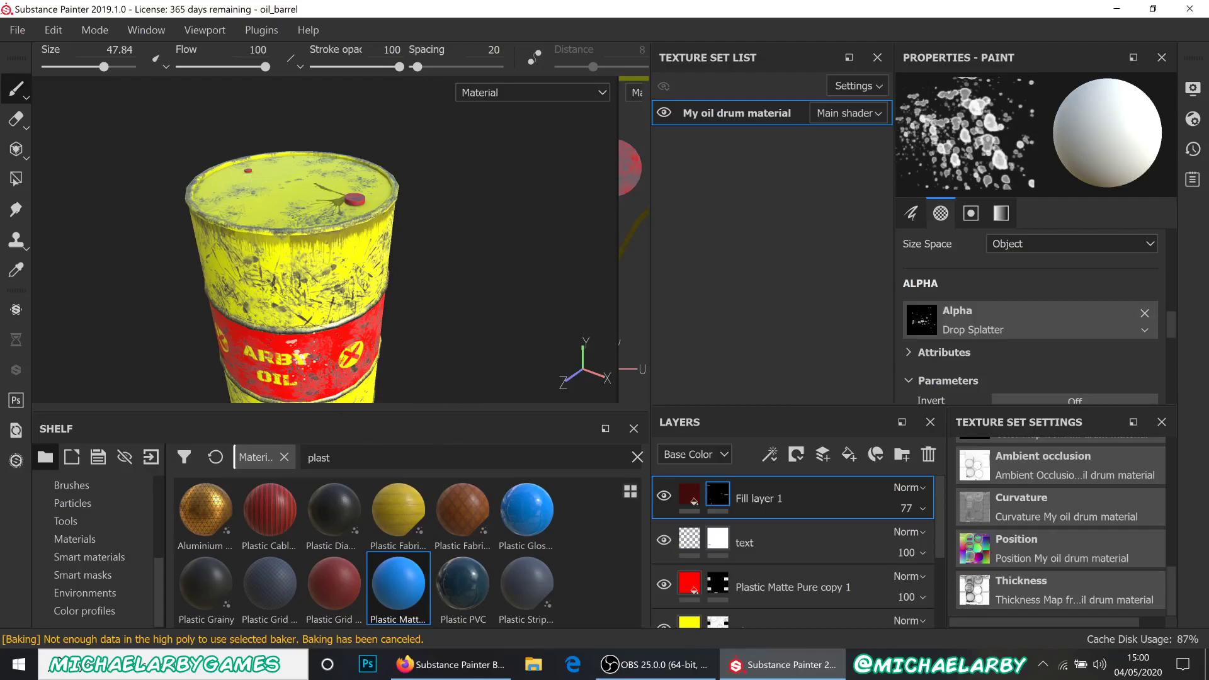
scroll(301, 302, "down", 5)
scroll(303, 327, "up", 5)
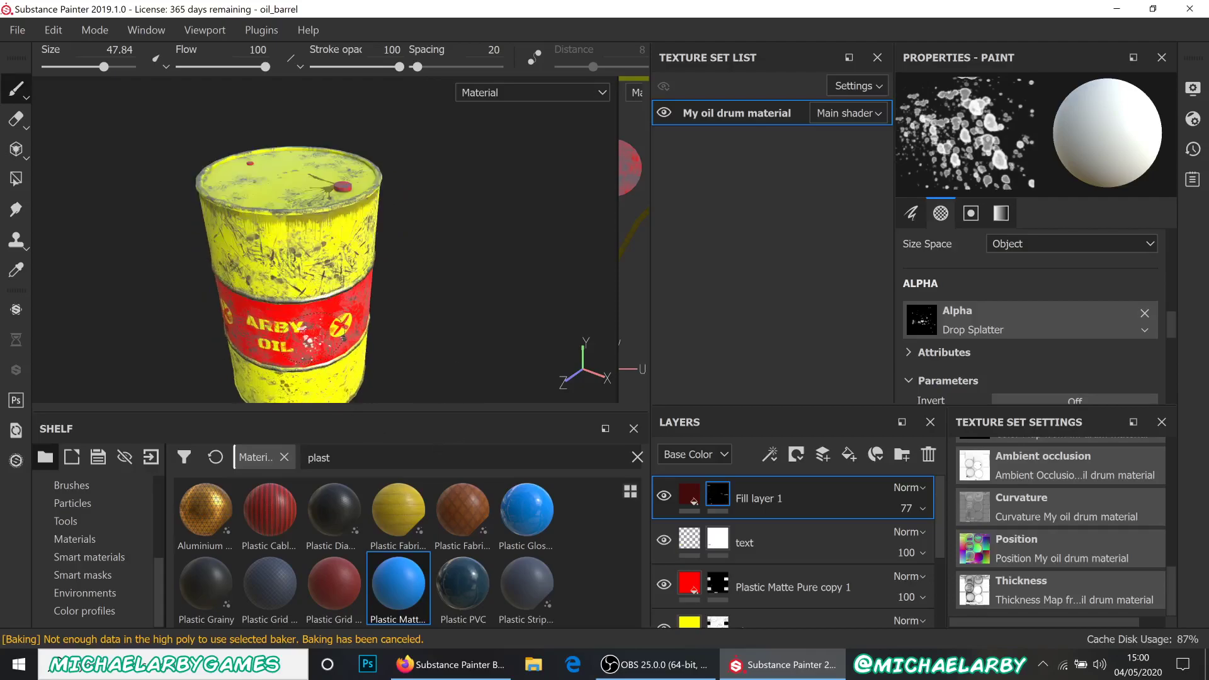
middle_click_drag(313, 322, 335, 259, "alt")
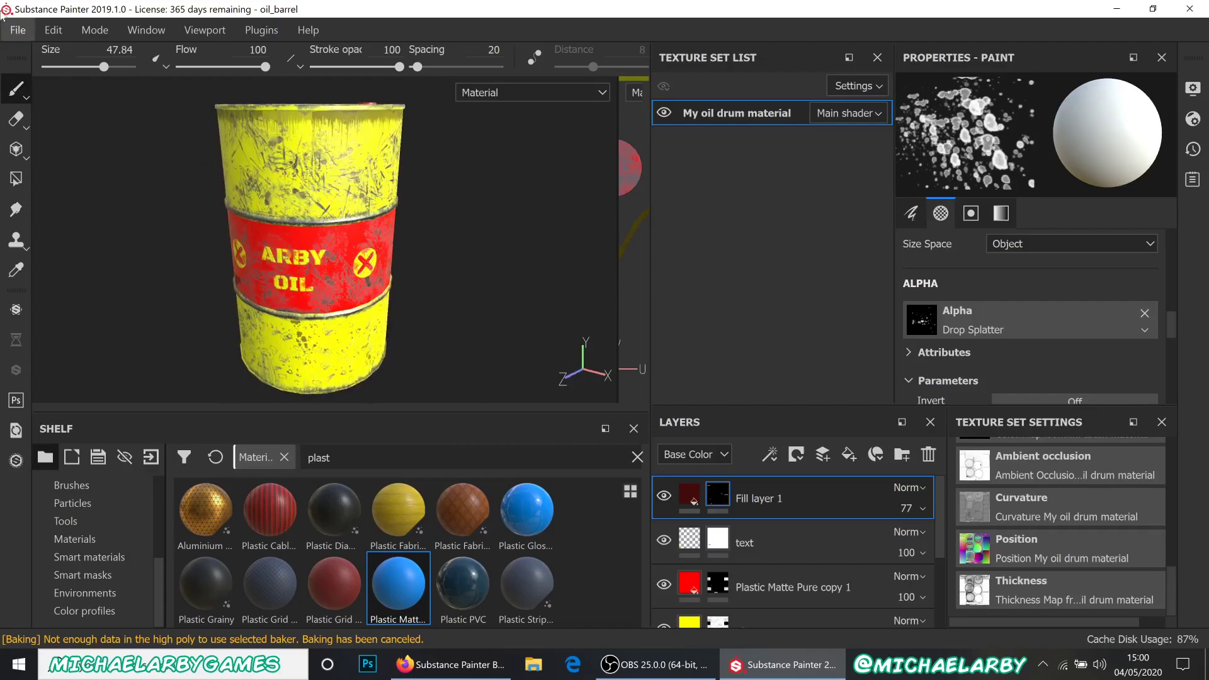
- Save the project and open the texture export, with the output map list of My oil drum material expanded
left_click(17, 30)
left_click(39, 204)
left_click(19, 30)
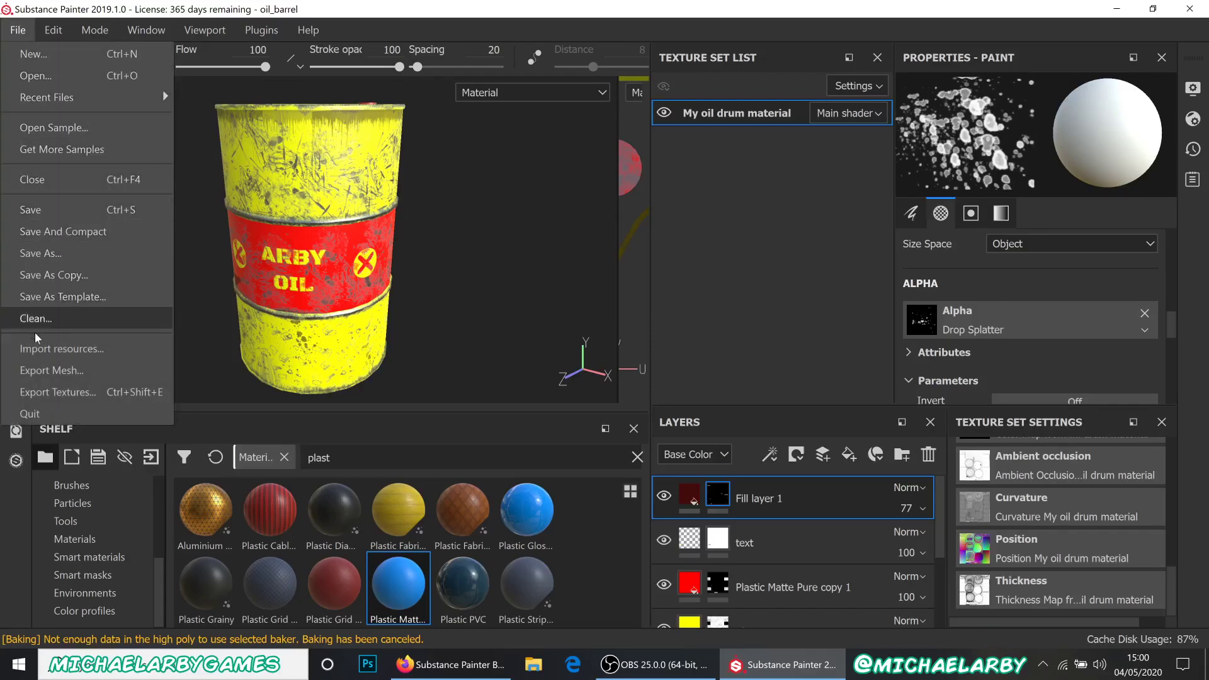
left_click(44, 393)
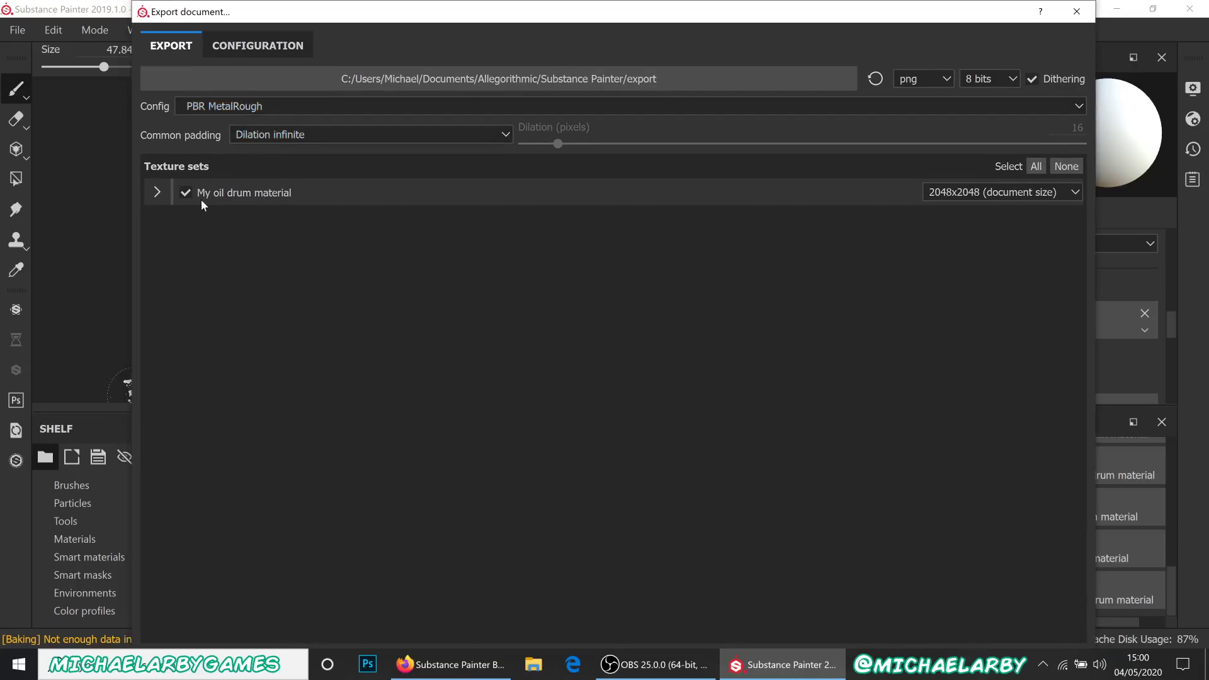
left_click(153, 192)
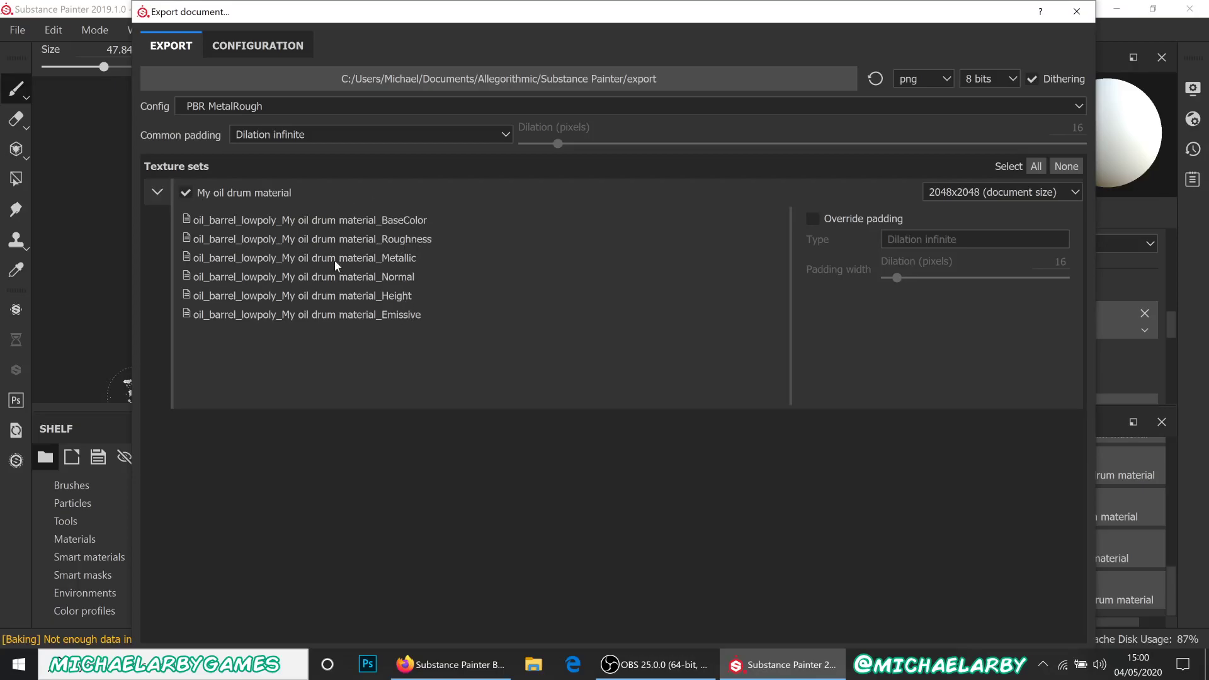
- Set the export configuration to Unreal Engine 4 (Packed)
left_click(380, 108)
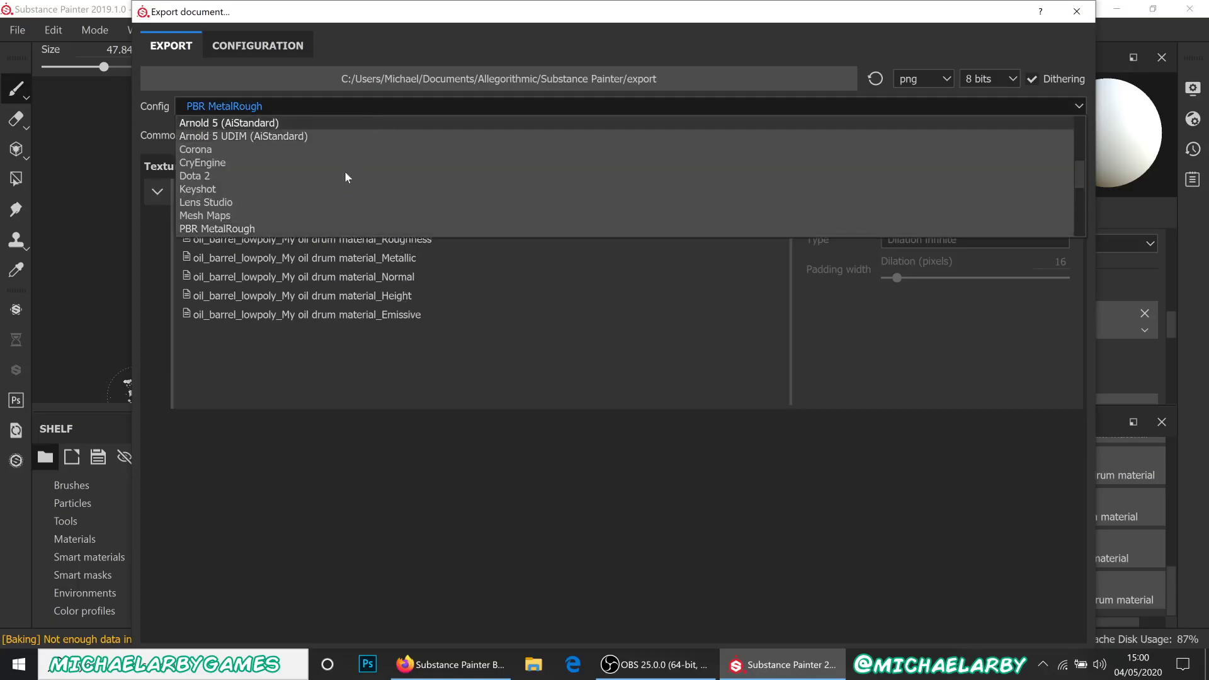
scroll(343, 180, "down", 5)
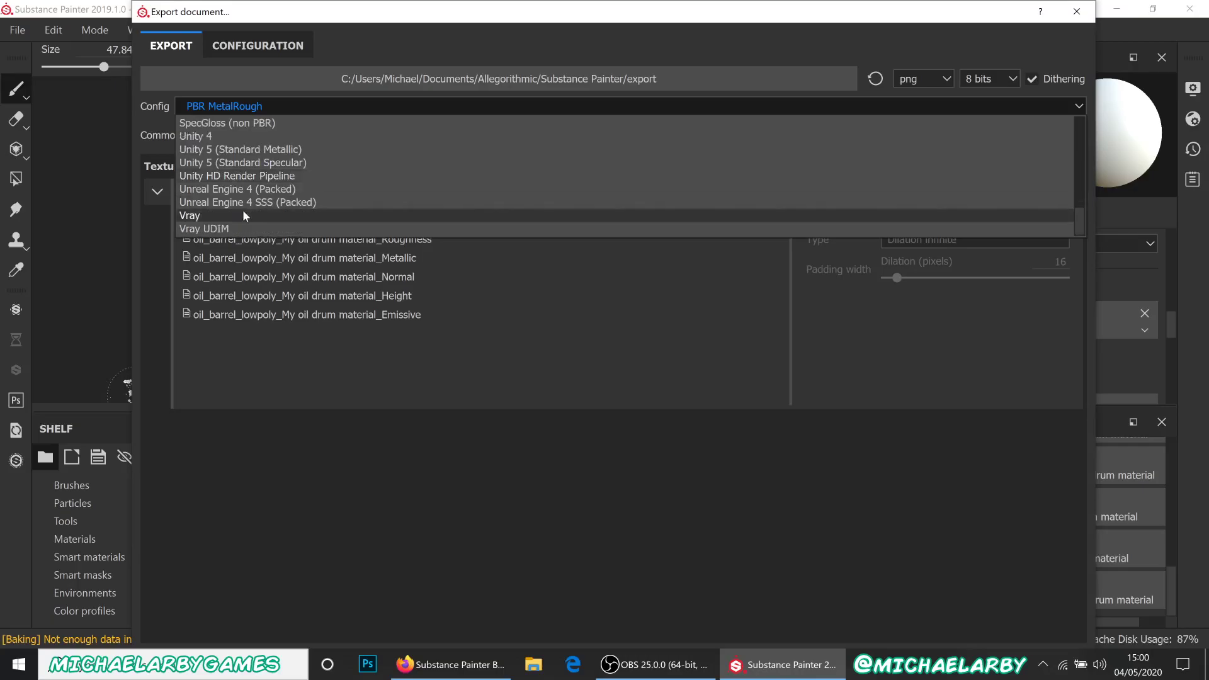
left_click(233, 190)
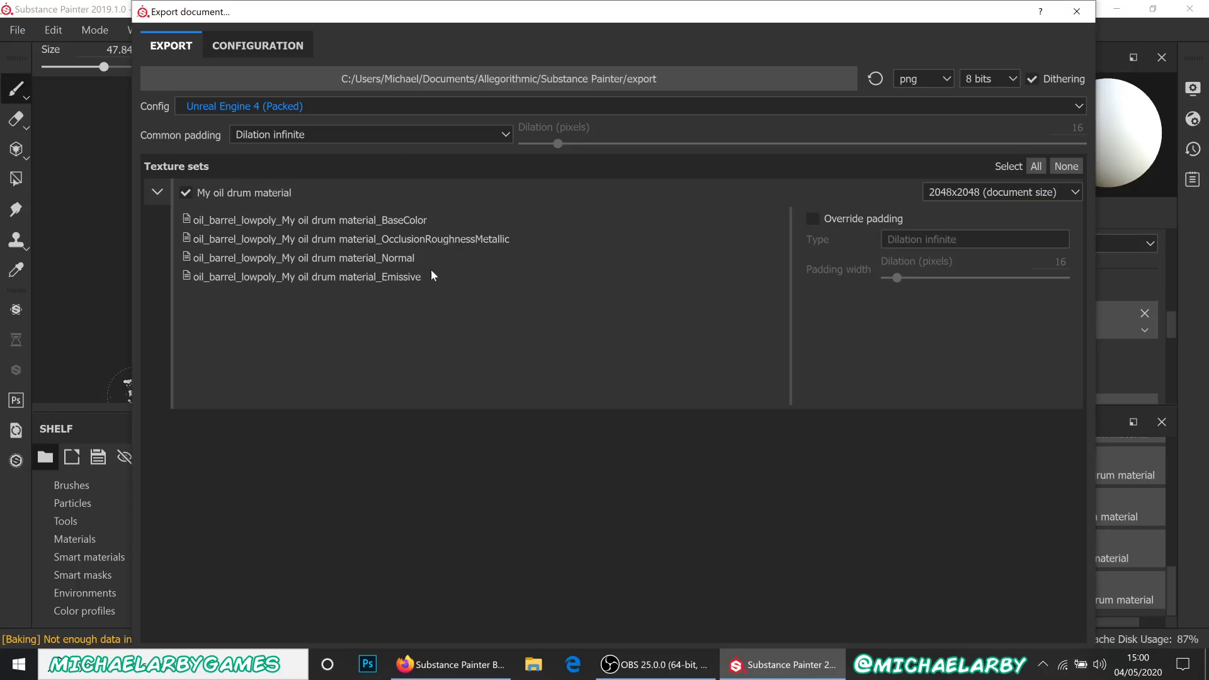
- Export the My oil drum material textures as 8-bit PNG at 2048x2048, keeping the default Substance Painter export folder
left_click_drag(529, 4, 530, 40)
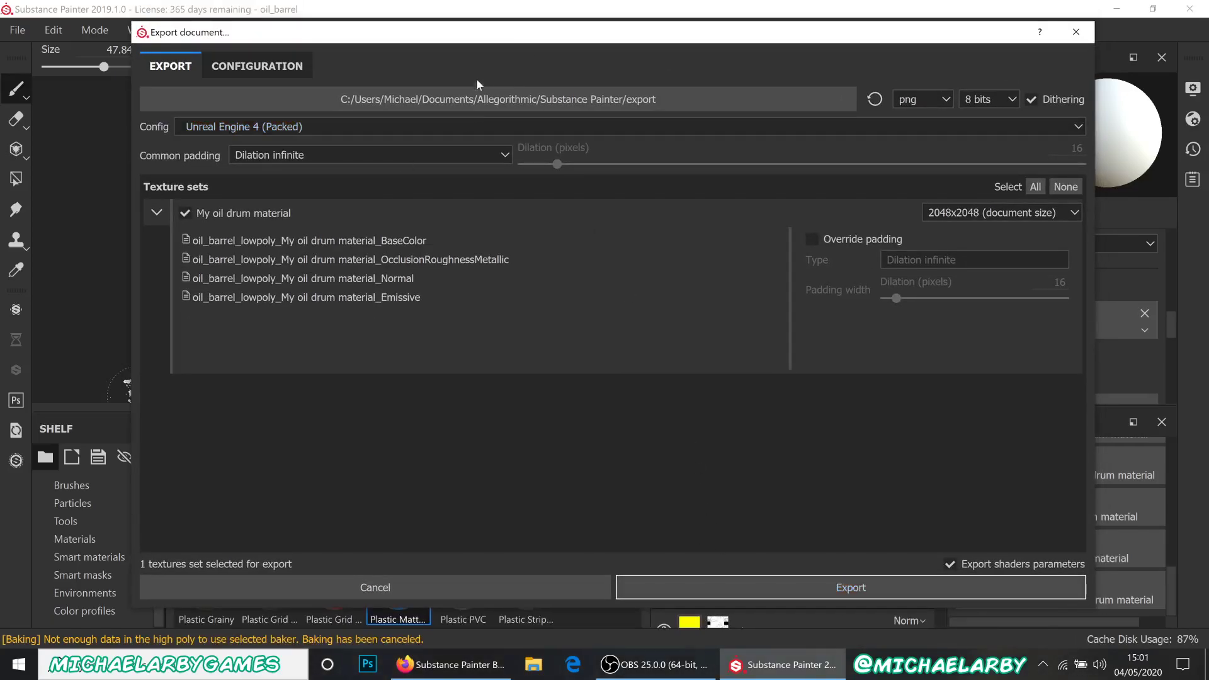
left_click(463, 99)
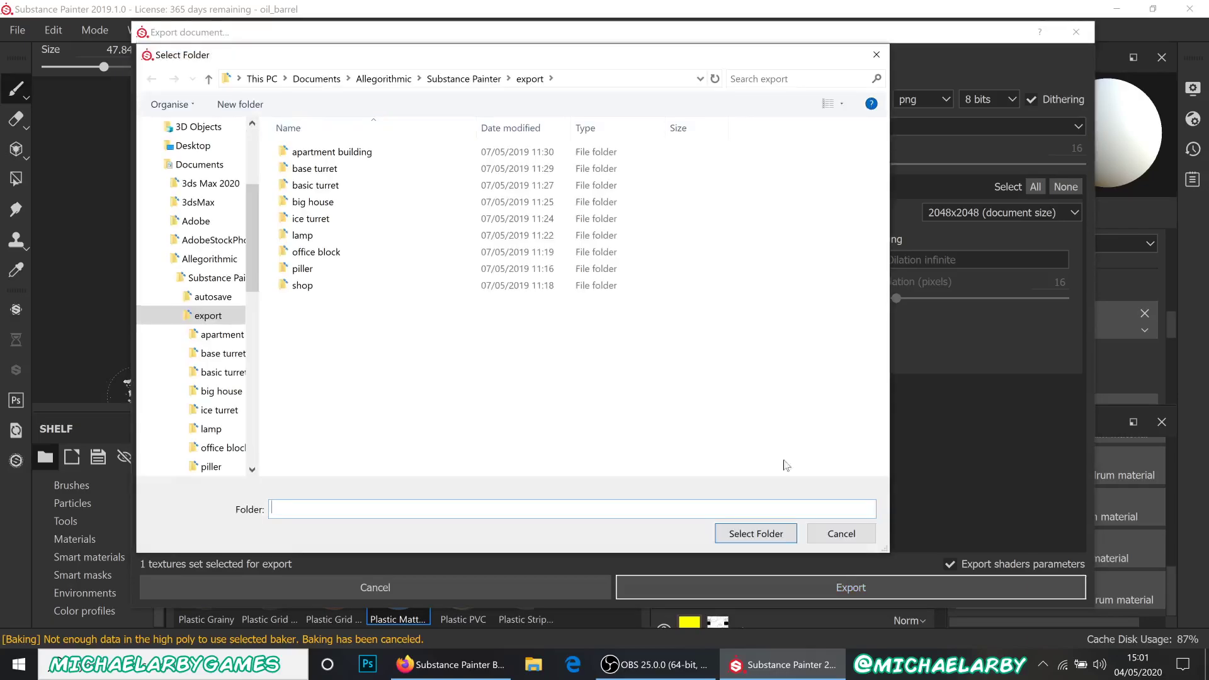
left_click(823, 536)
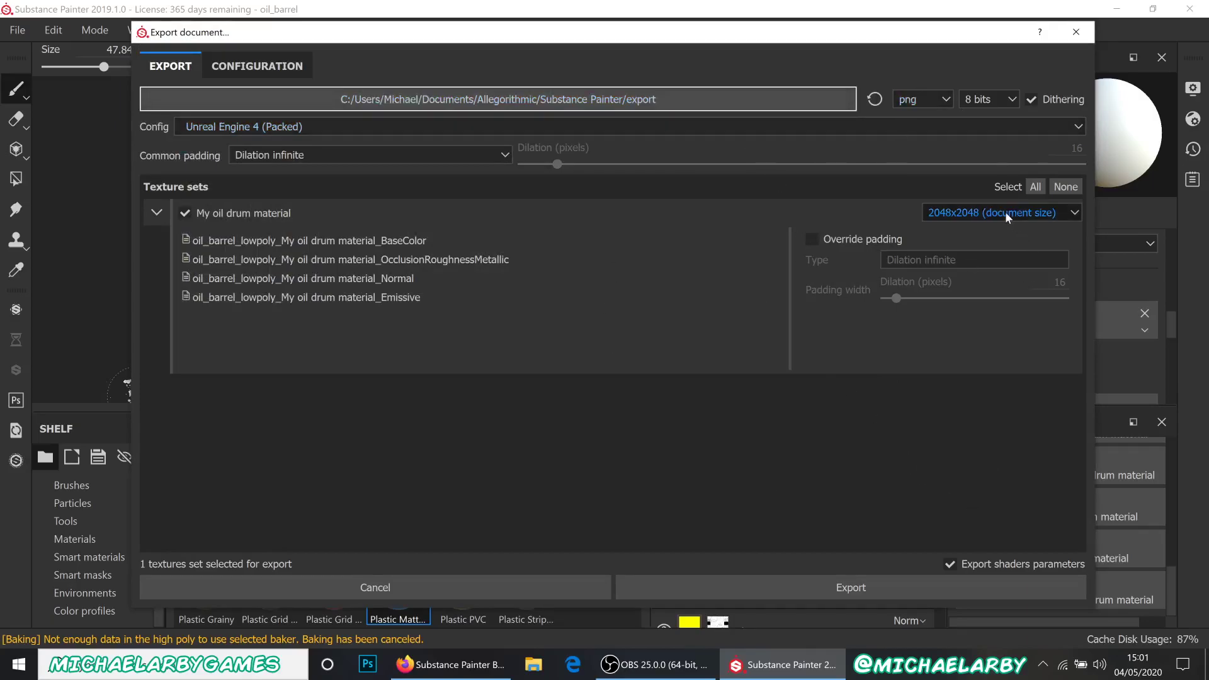
left_click(851, 587)
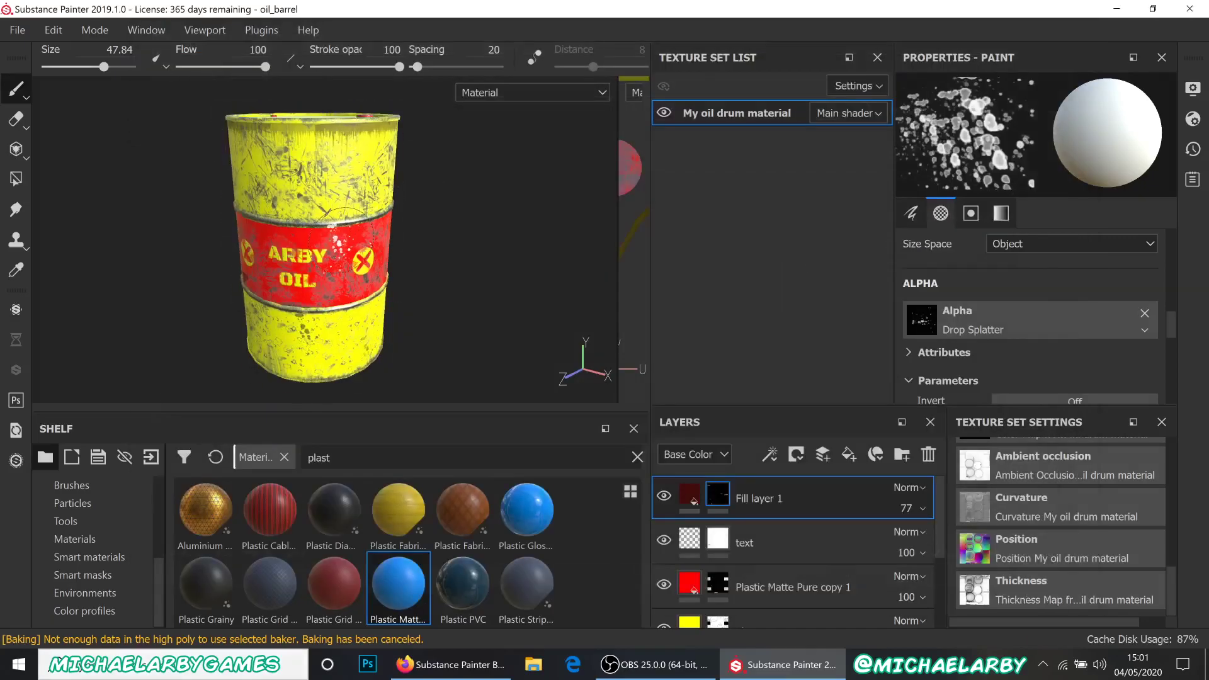
- Examine the finished barrel's lettering, X emblems and splatters from several angles and distances
scroll(338, 243, "up", 3)
left_click_drag(330, 235, 243, 232, "alt")
scroll(332, 214, "down", 3)
left_click_drag(336, 207, 390, 201, "alt")
scroll(322, 224, "up", 2)
middle_click_drag(369, 255, 301, 160, "alt")
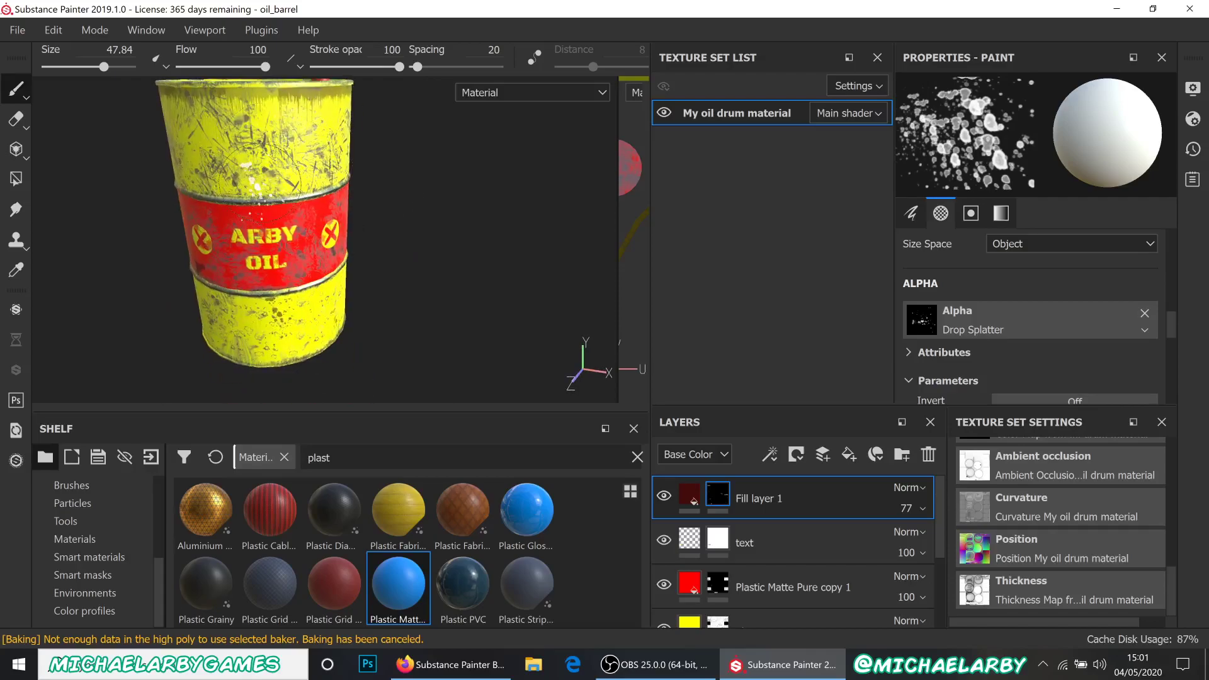
scroll(325, 265, "down", 2)
scroll(328, 270, "up", 5)
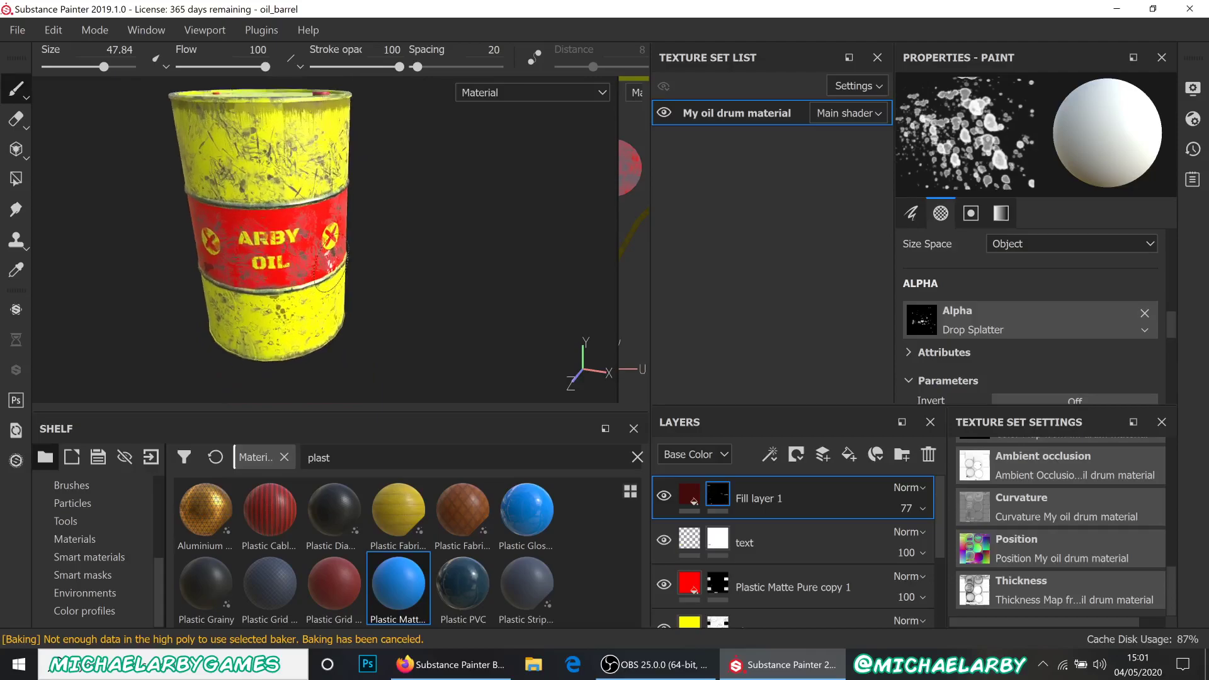
scroll(353, 239, "down", 2)
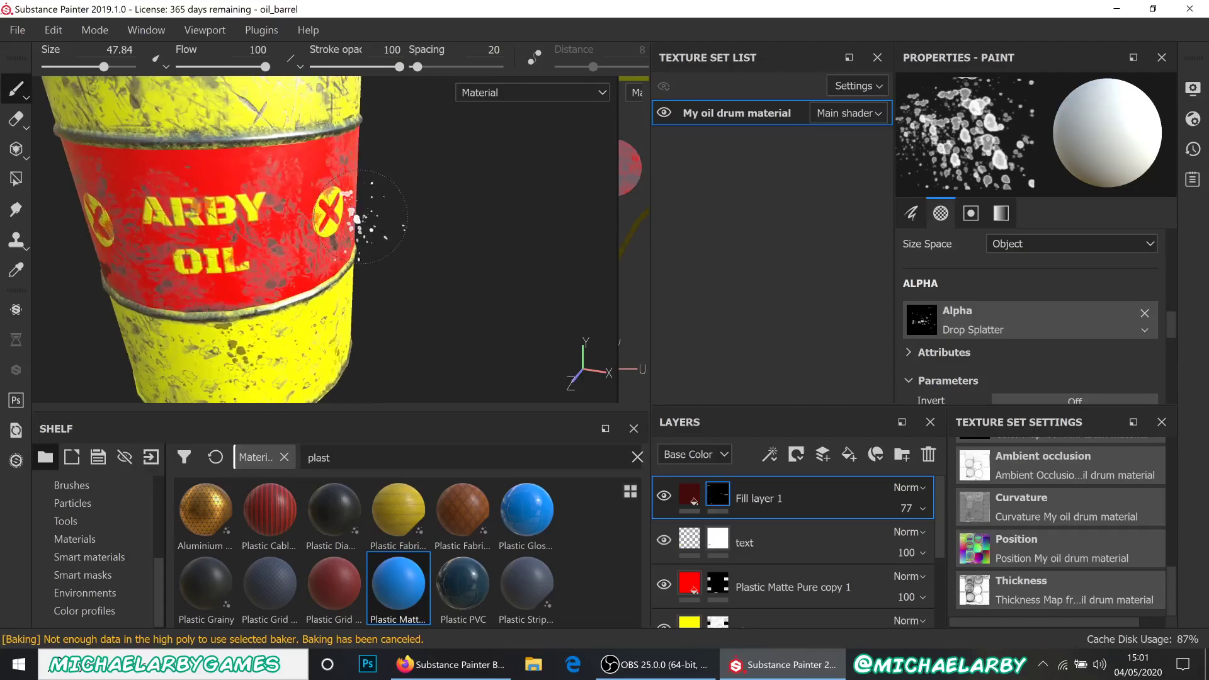
left_click_drag(340, 218, 295, 266, "alt")
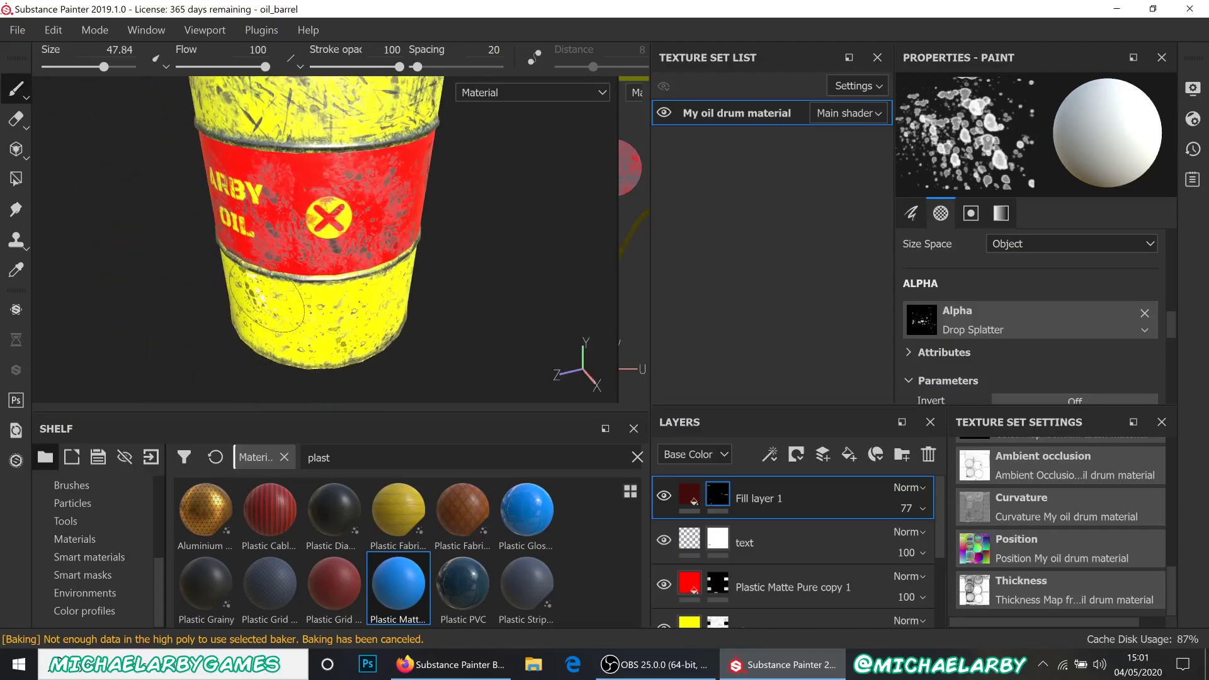
scroll(296, 283, "down", 2)
mouse_move(342, 158)
left_mouse_down("alt")
mouse_move(387, 153)
mouse_move(372, 221)
mouse_move(381, 197)
left_mouse_up("alt")
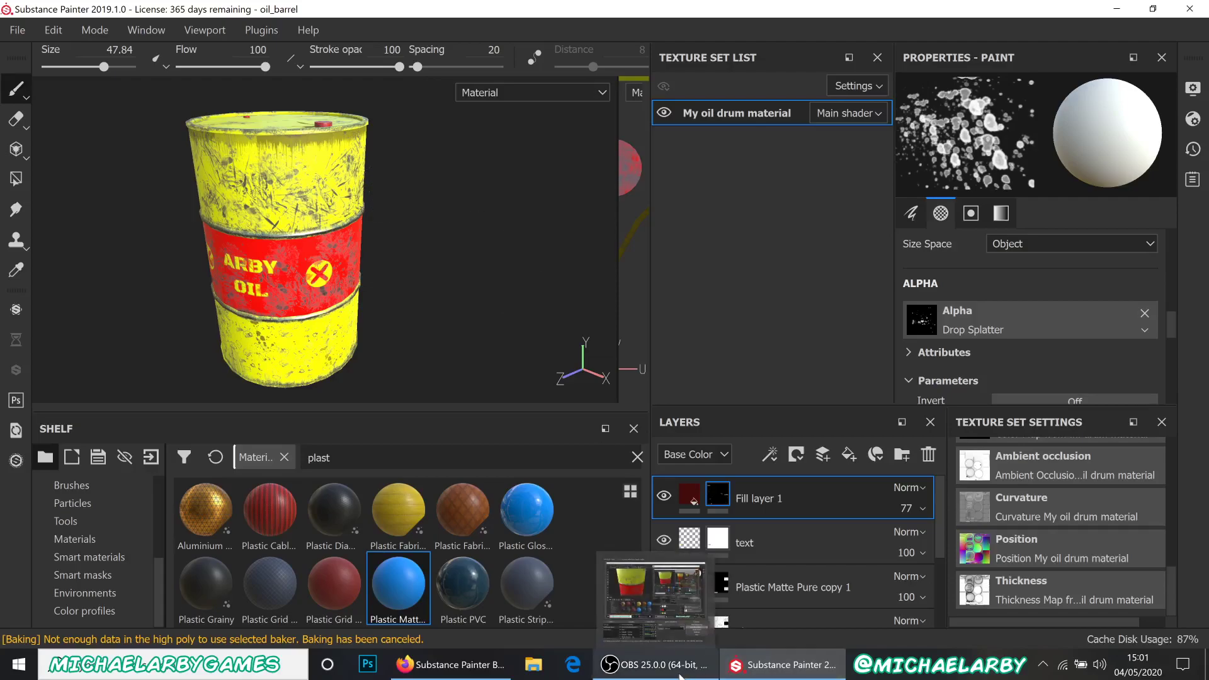
left_click(658, 664)
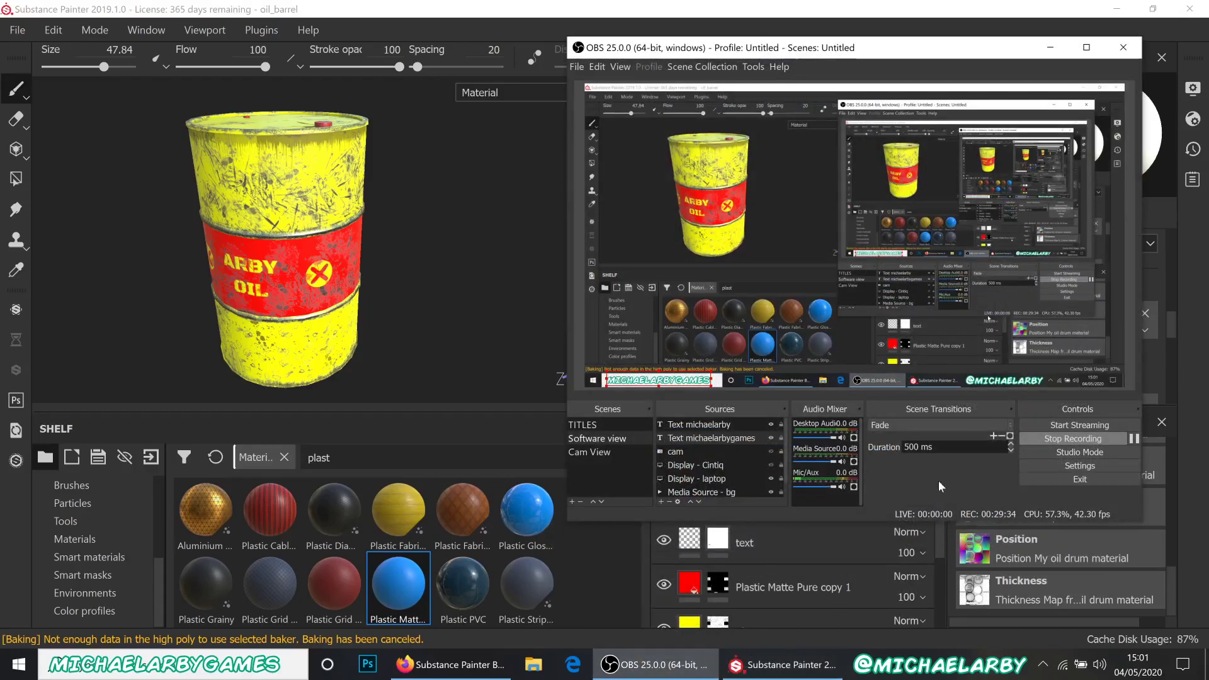